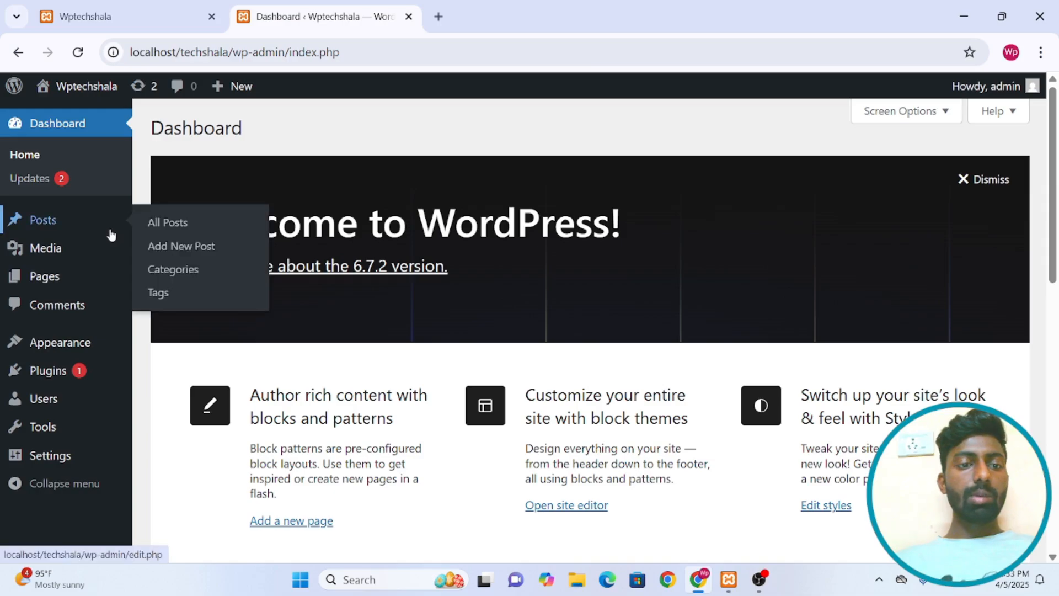
- Open the page for adding new plugins and search the plugin directory for "elementor"
click(46, 373)
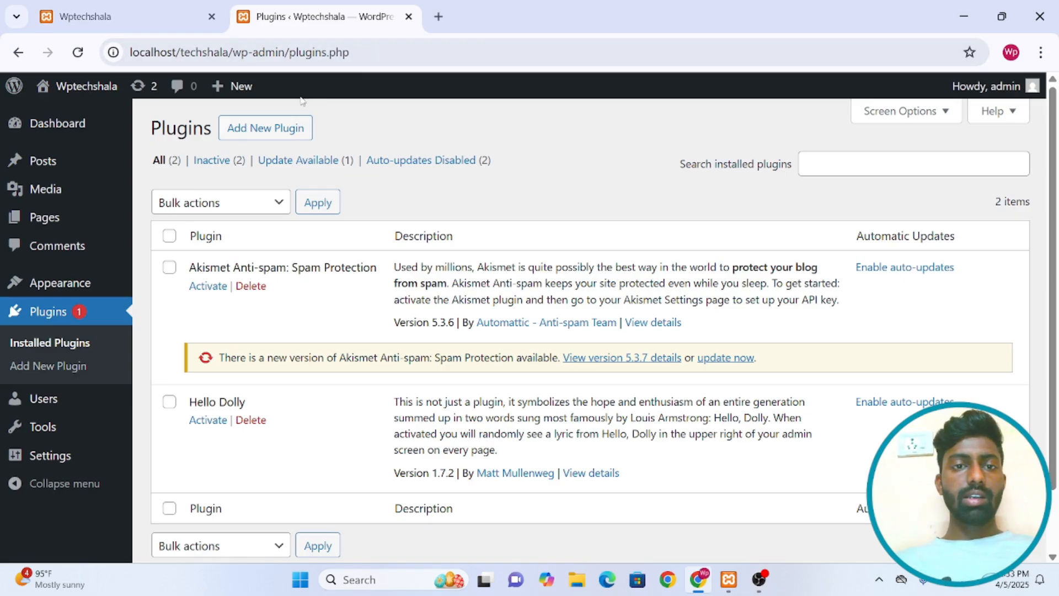
click(277, 123)
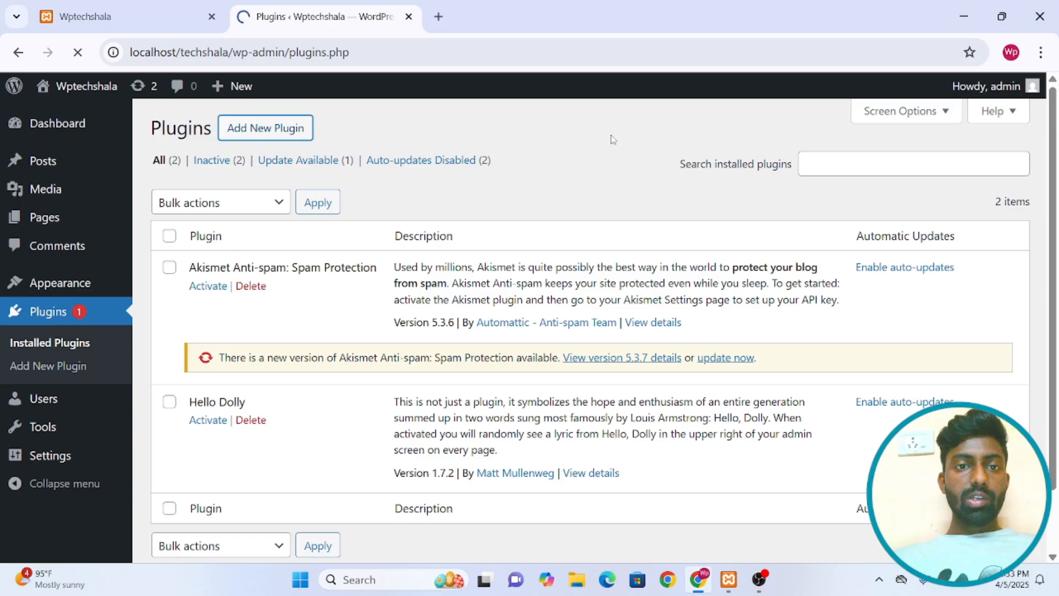
click(746, 171)
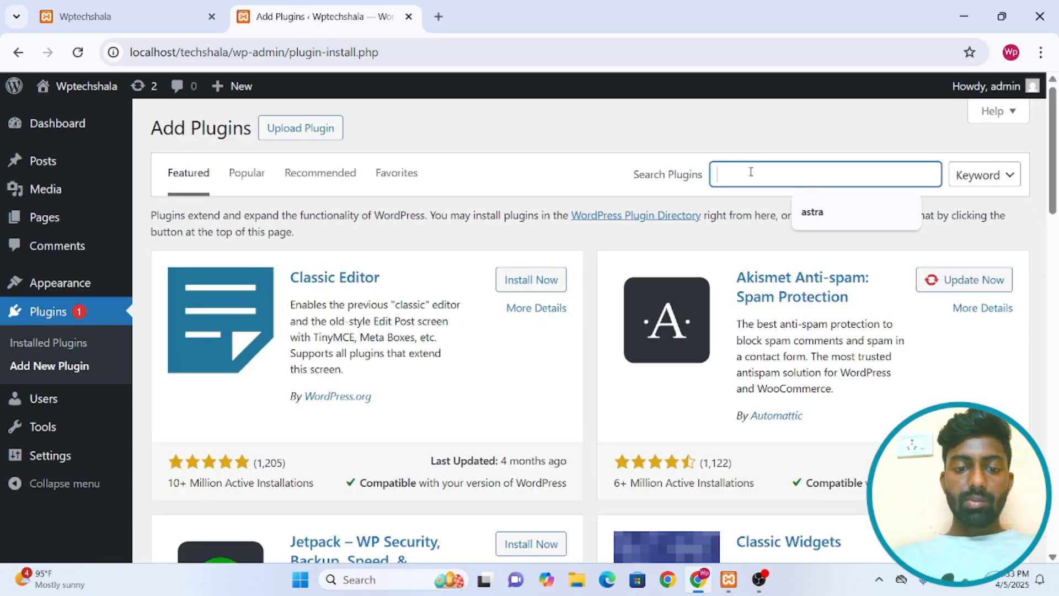
text(elem)
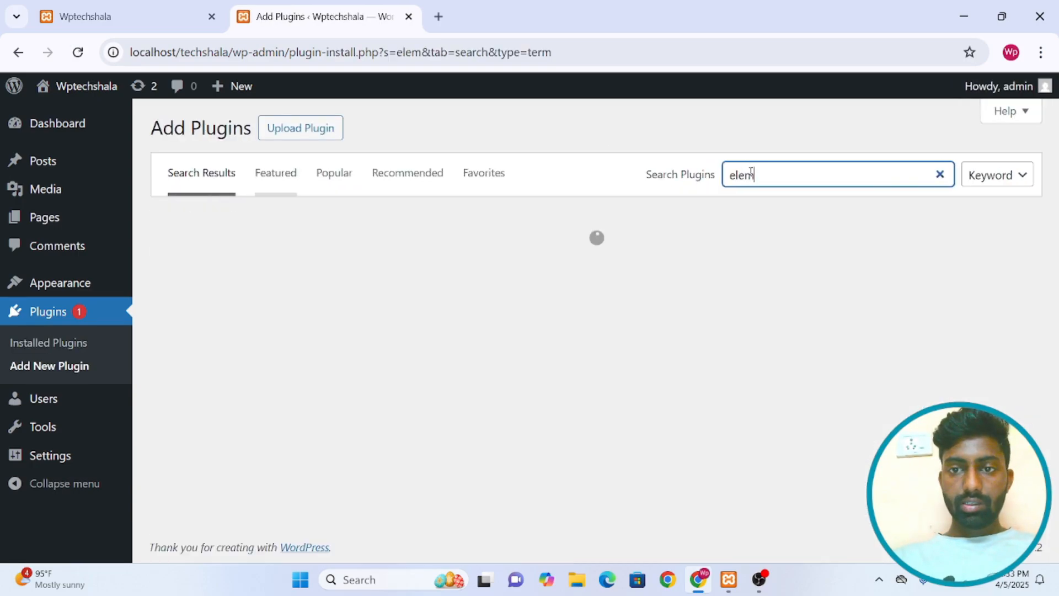
text(entor)
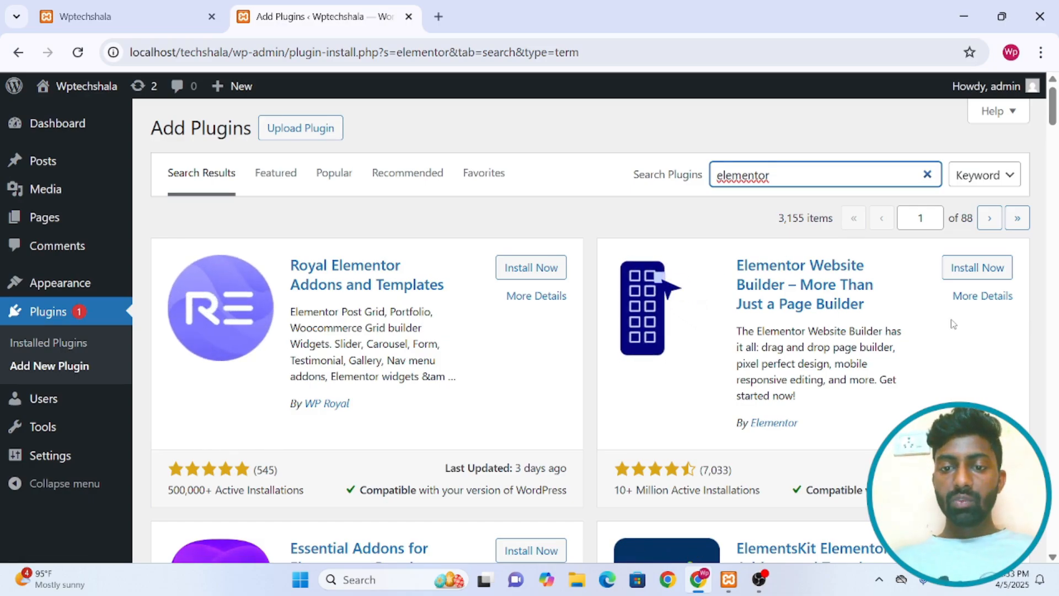
- Install and activate the Elementor Website Builder plugin from the search results
click(983, 275)
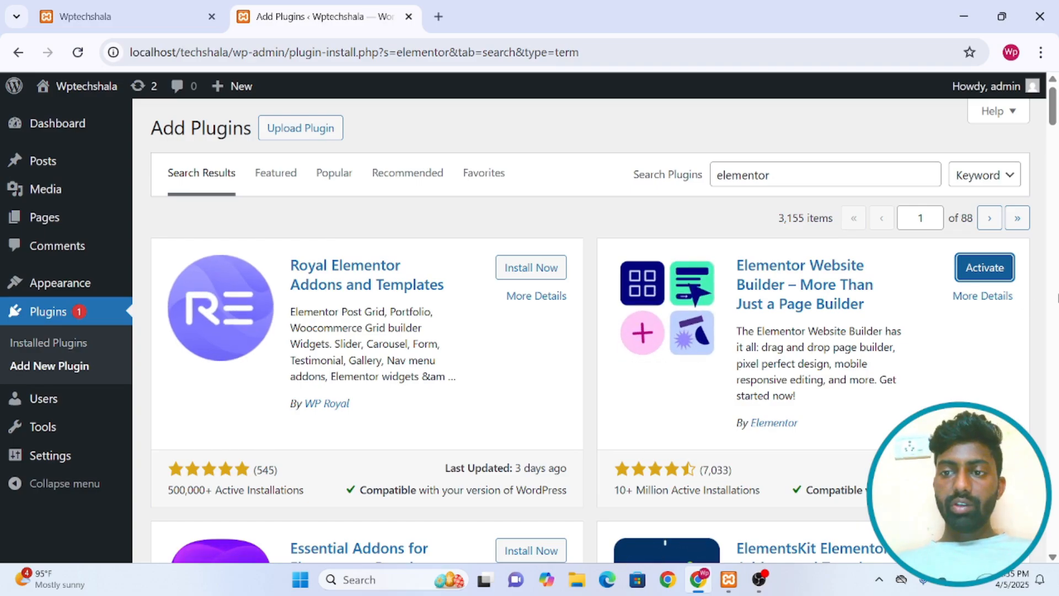
click(995, 269)
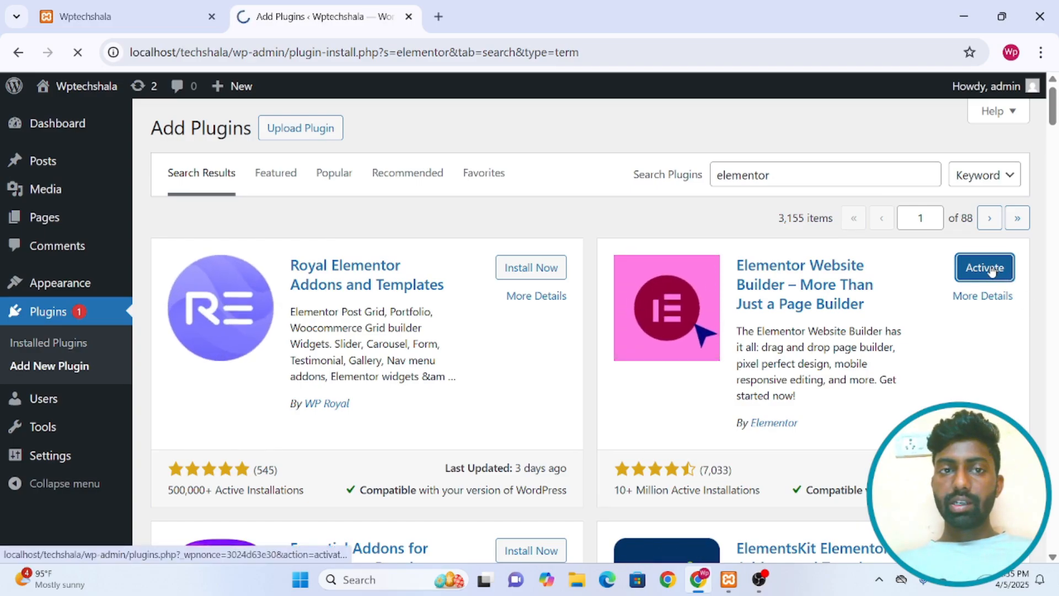
scroll(208, 314, down, 4)
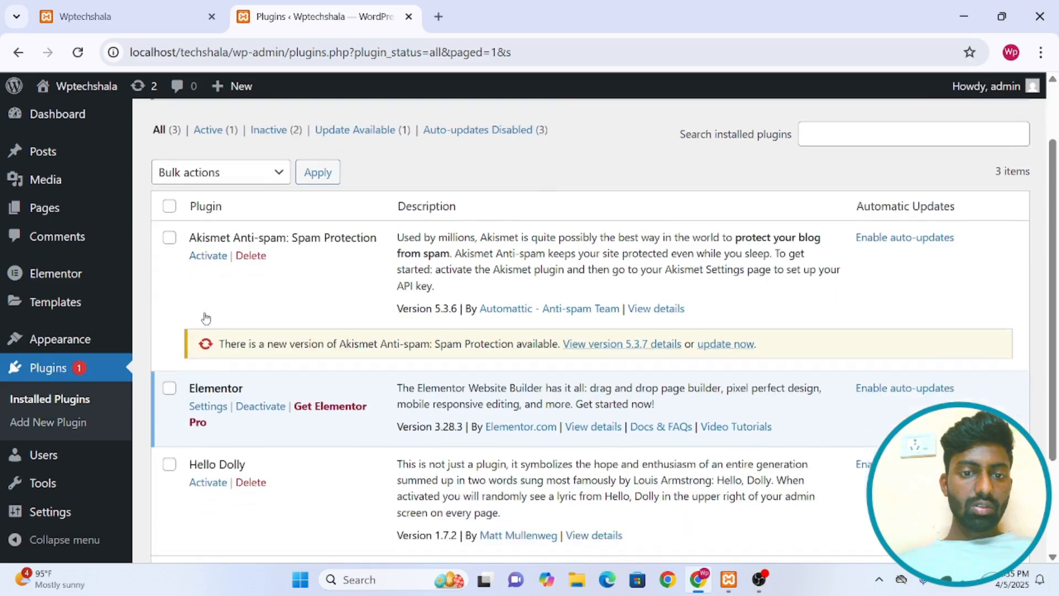
- Create a new page titled "Home" and open it for editing with Elementor
click(76, 215)
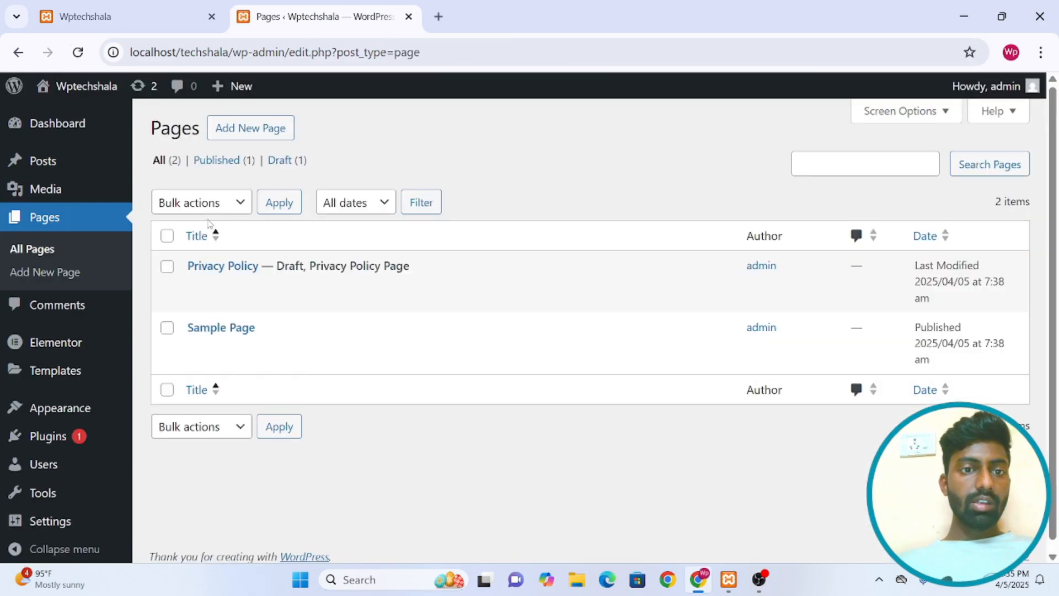
mouse_move(232, 86)
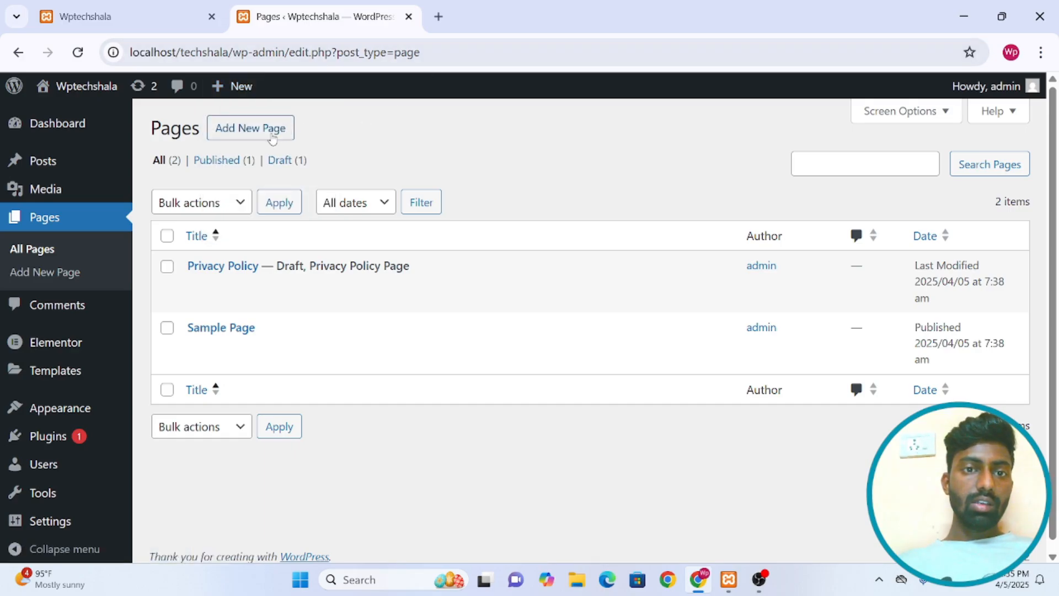
click(272, 135)
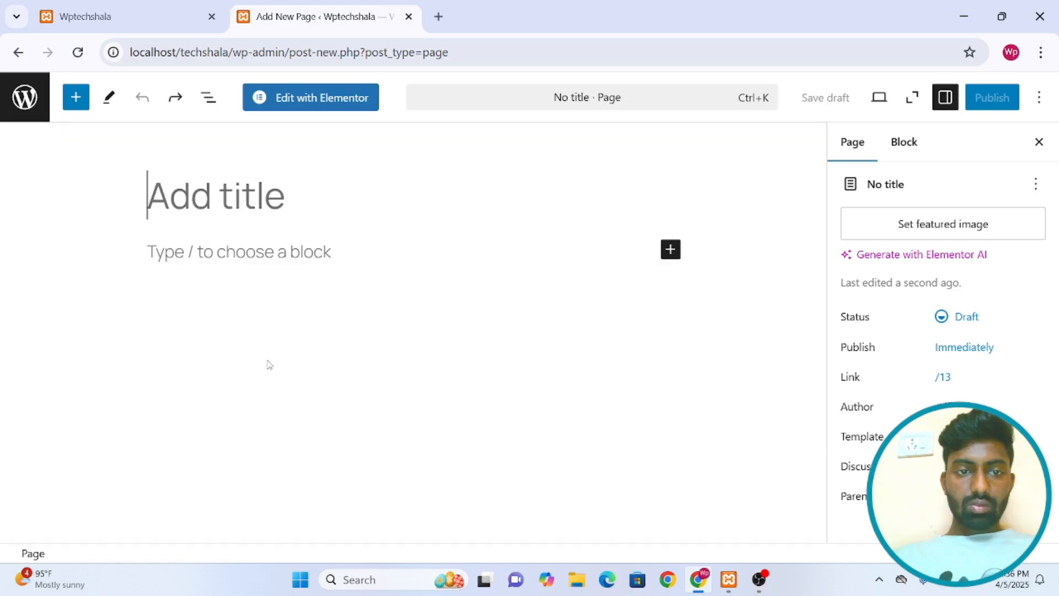
text(Home)
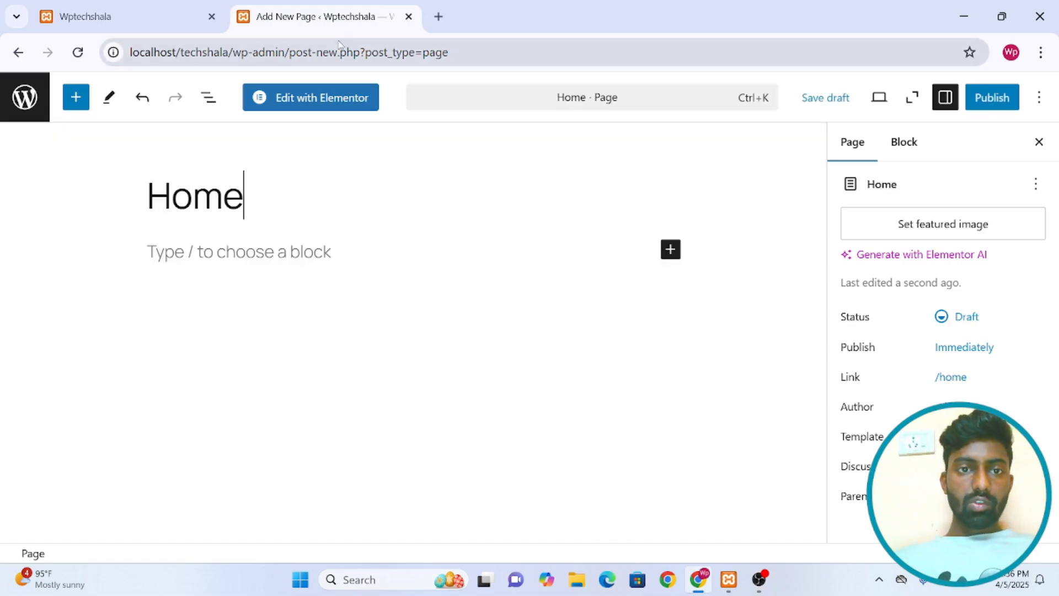
click(325, 99)
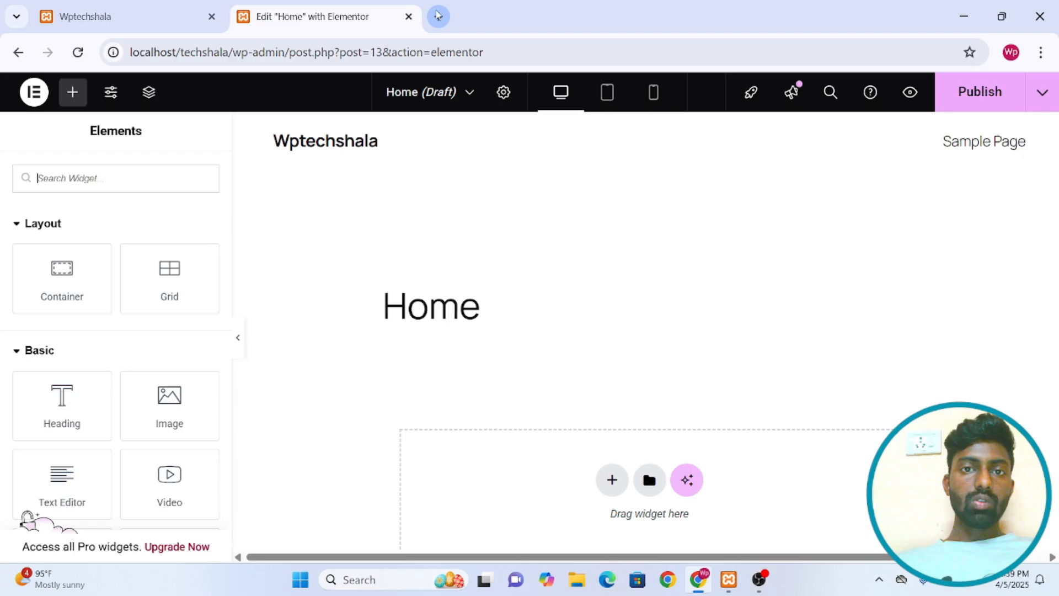
- Open the WordPress admin area in a separate browser tab, starting from the site's front page
click(438, 16)
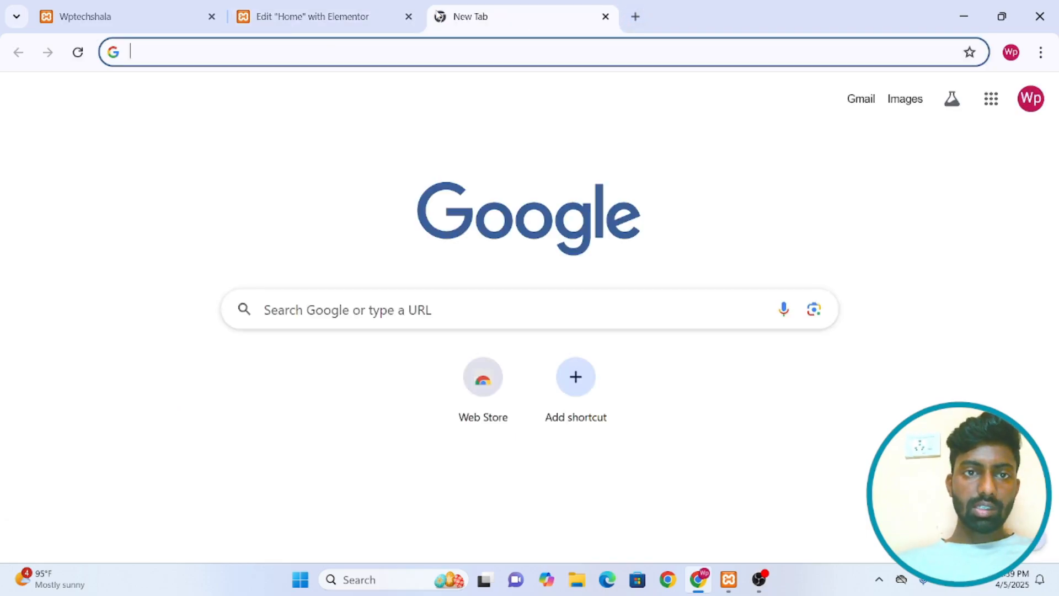
click(309, 16)
click(132, 7)
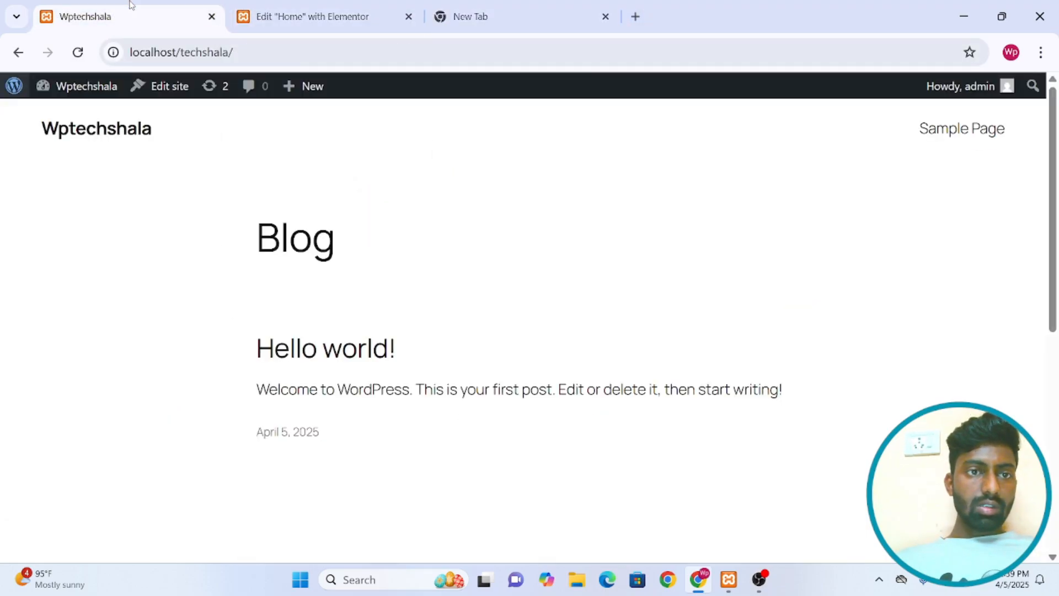
right_click(15, 96)
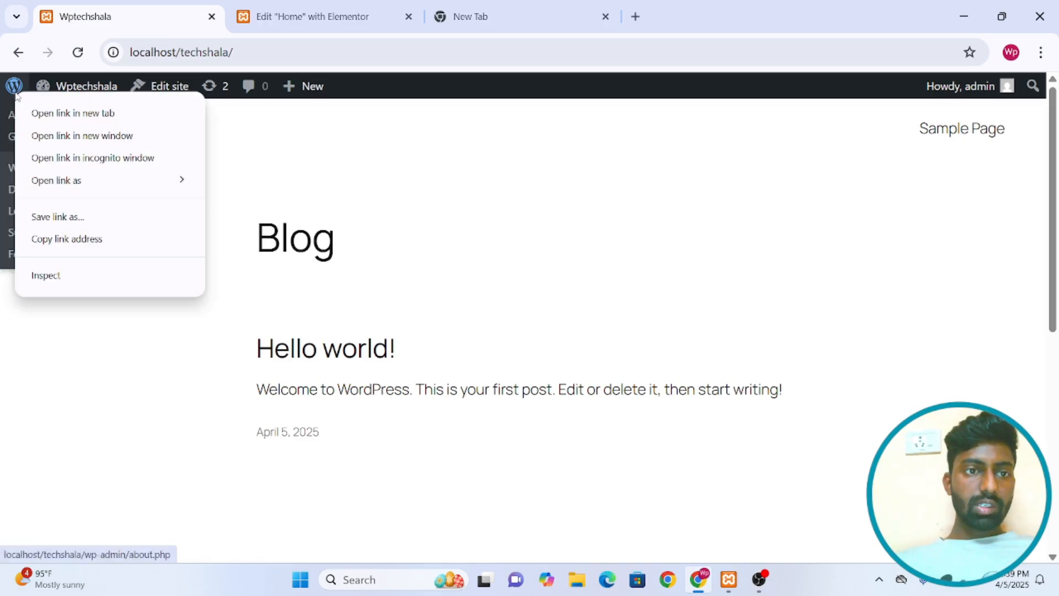
click(55, 110)
click(315, 5)
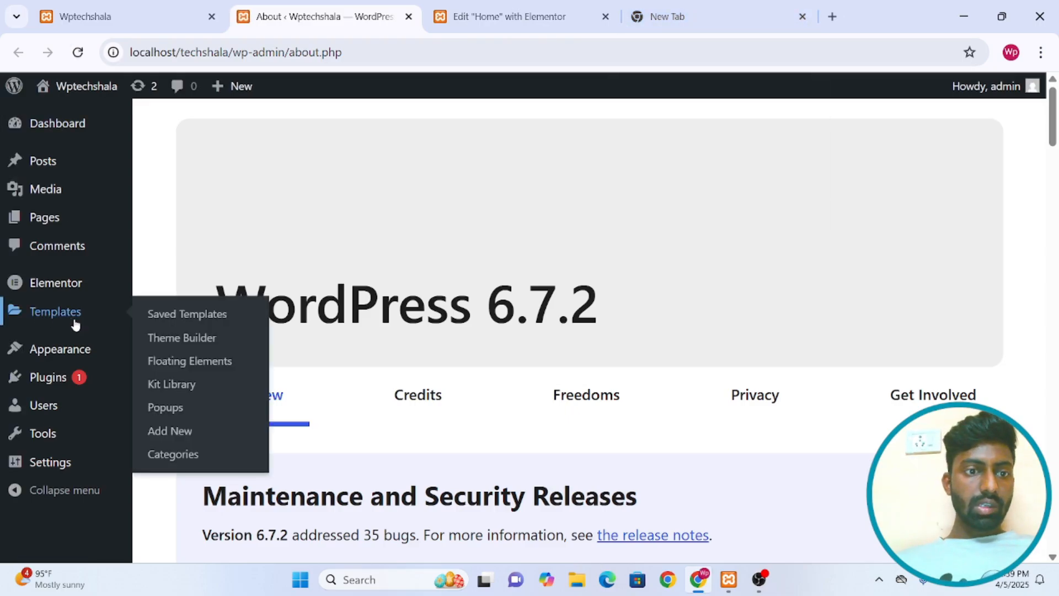
- Open the Features section of Elementor's settings
mouse_move(78, 296)
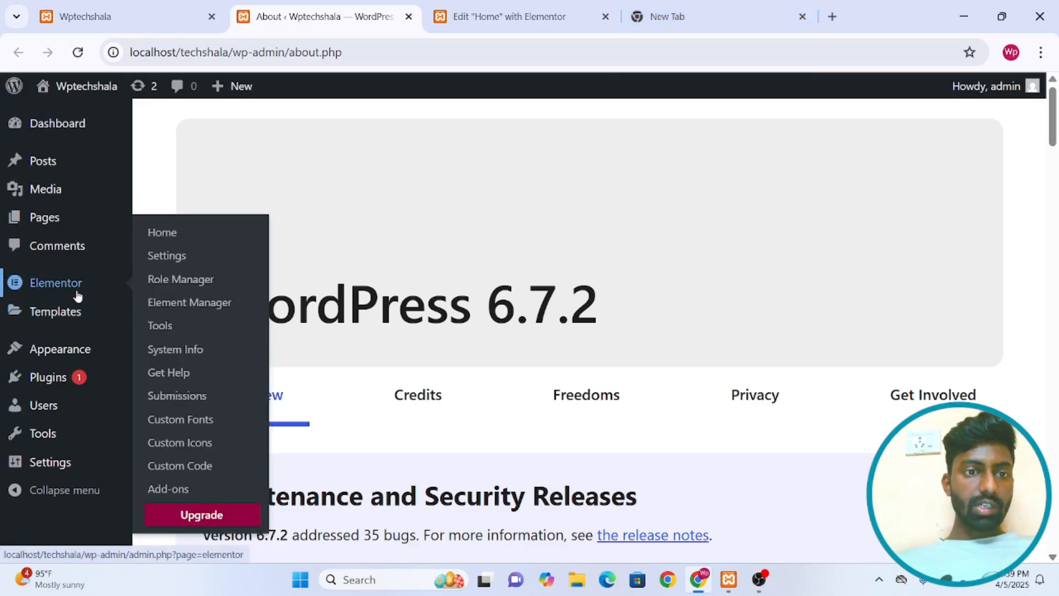
click(208, 256)
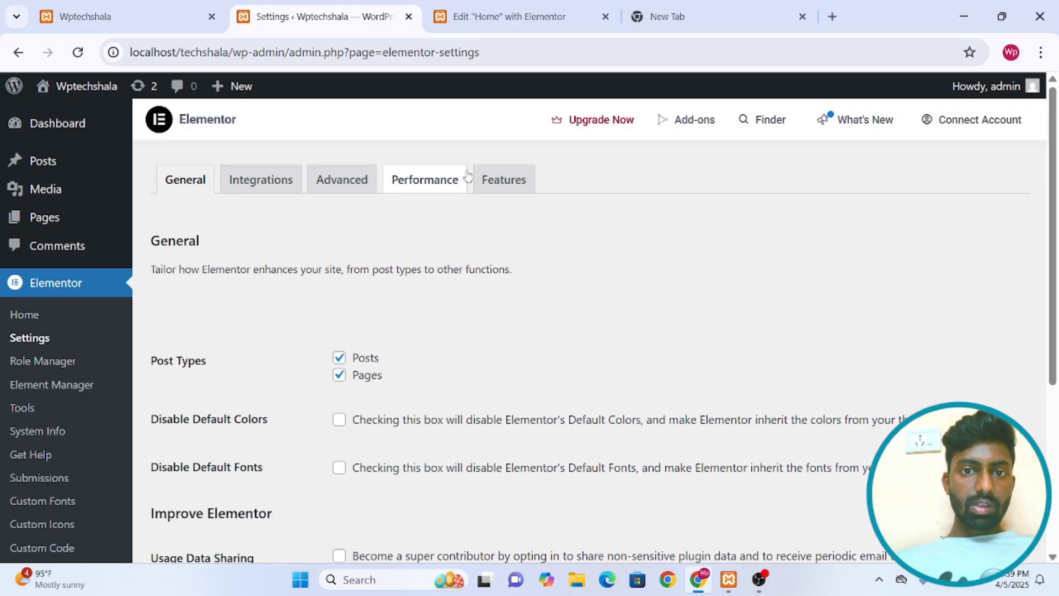
click(490, 184)
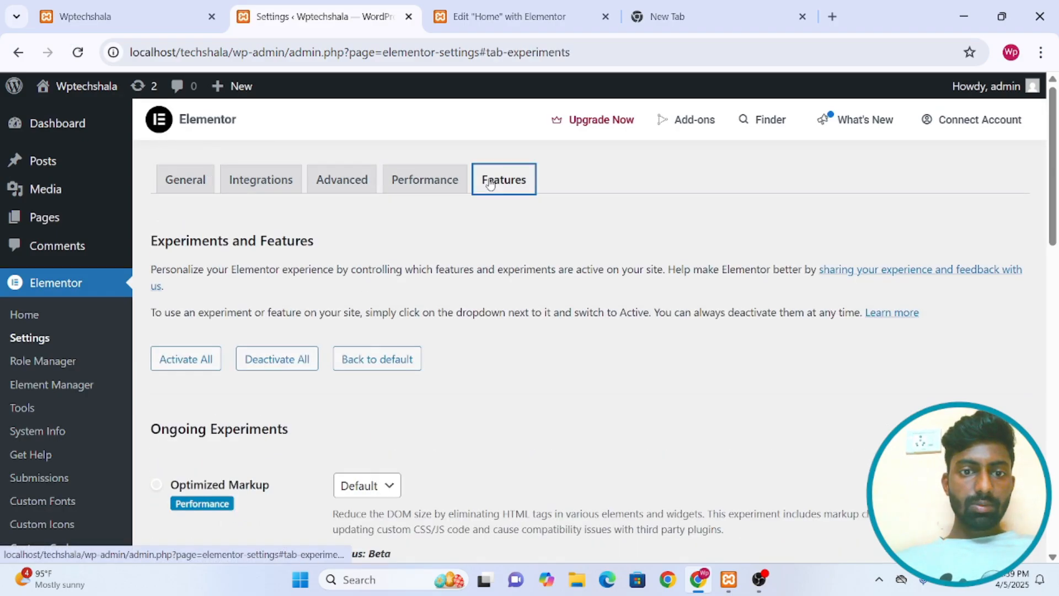
- Set Elementor's Container feature to Inactive, confirm its deactivation and save the settings
scroll(328, 336, down, 15)
scroll(330, 336, up, 4)
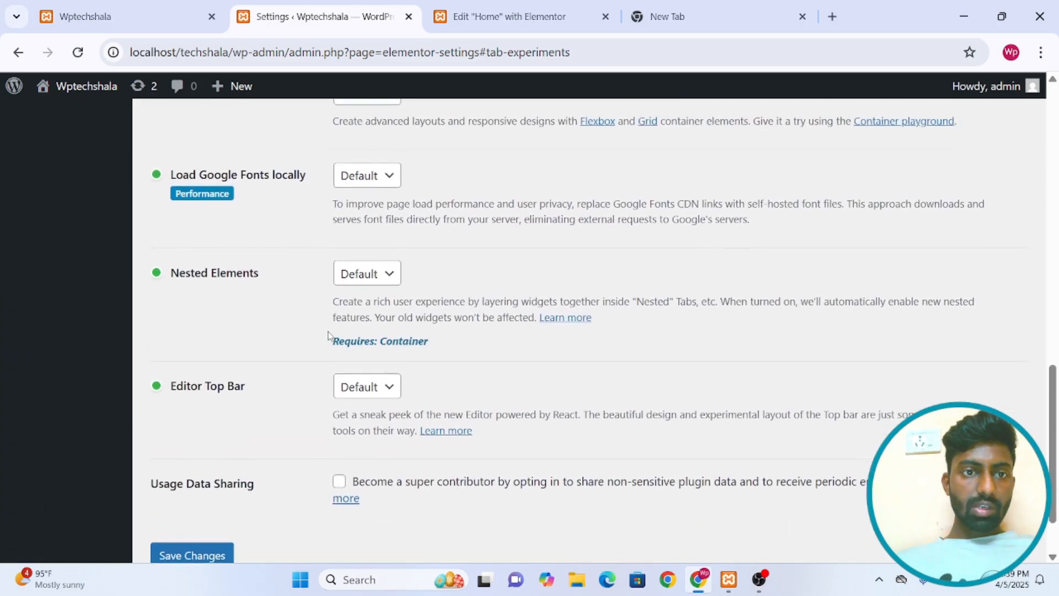
click(385, 260)
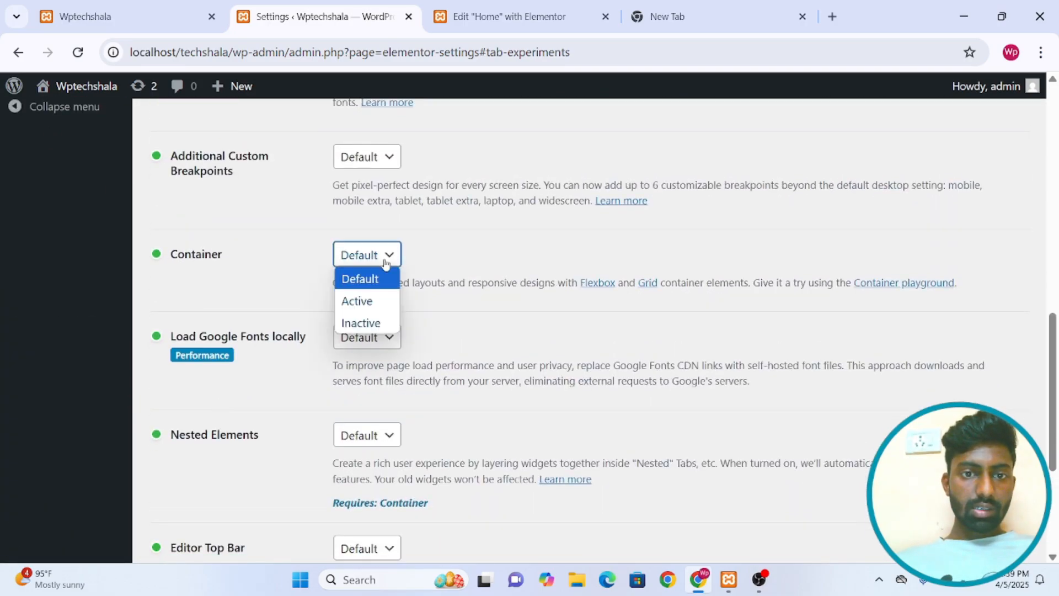
click(370, 321)
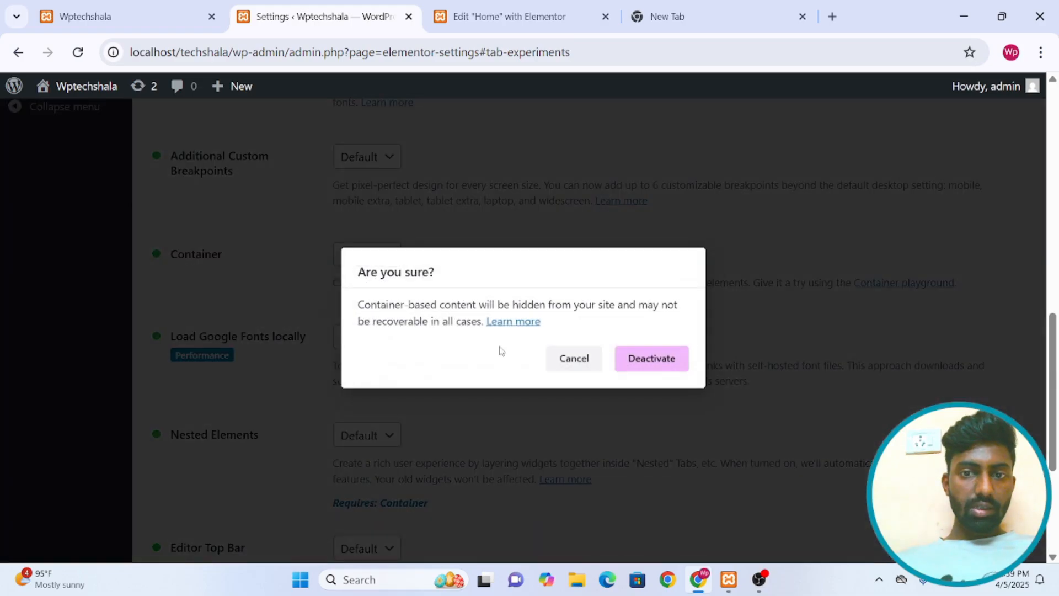
click(647, 372)
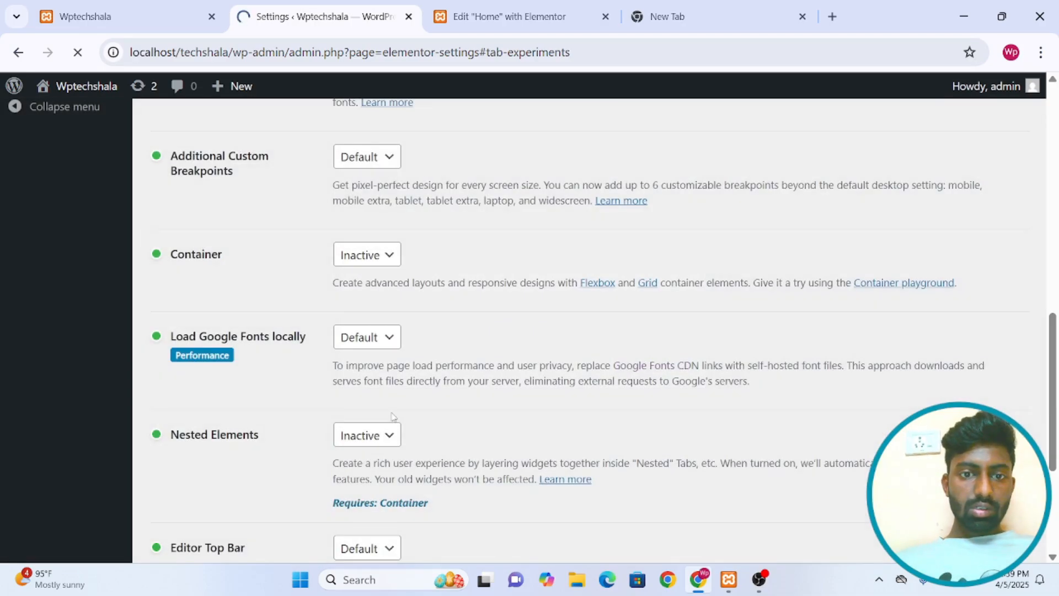
scroll(386, 386, down, 4)
click(180, 490)
click(180, 490)
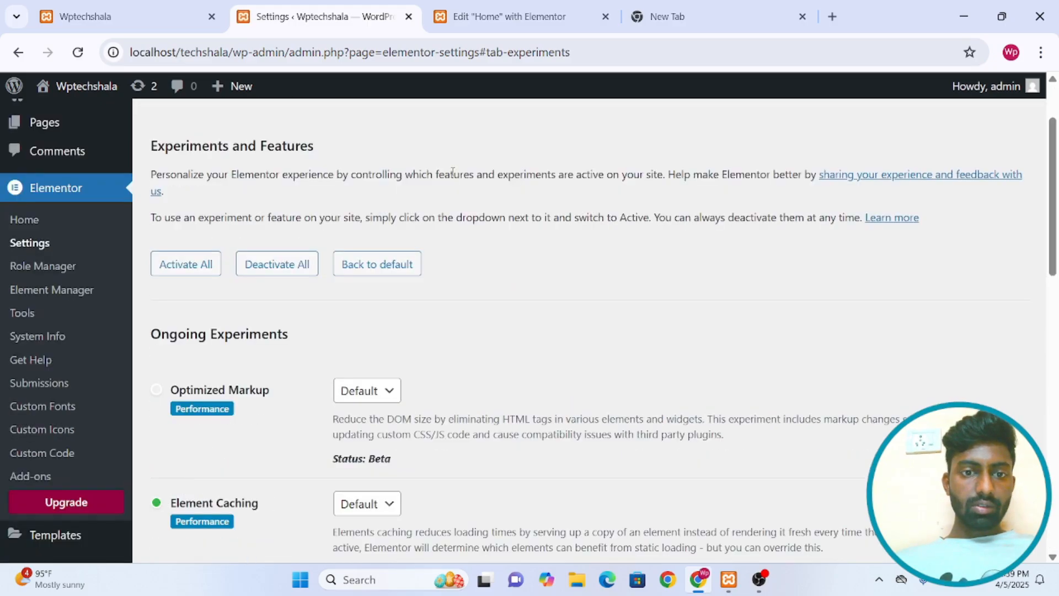
- Return to the Home page in the Elementor editor, reload it and look over the page canvas
click(569, 7)
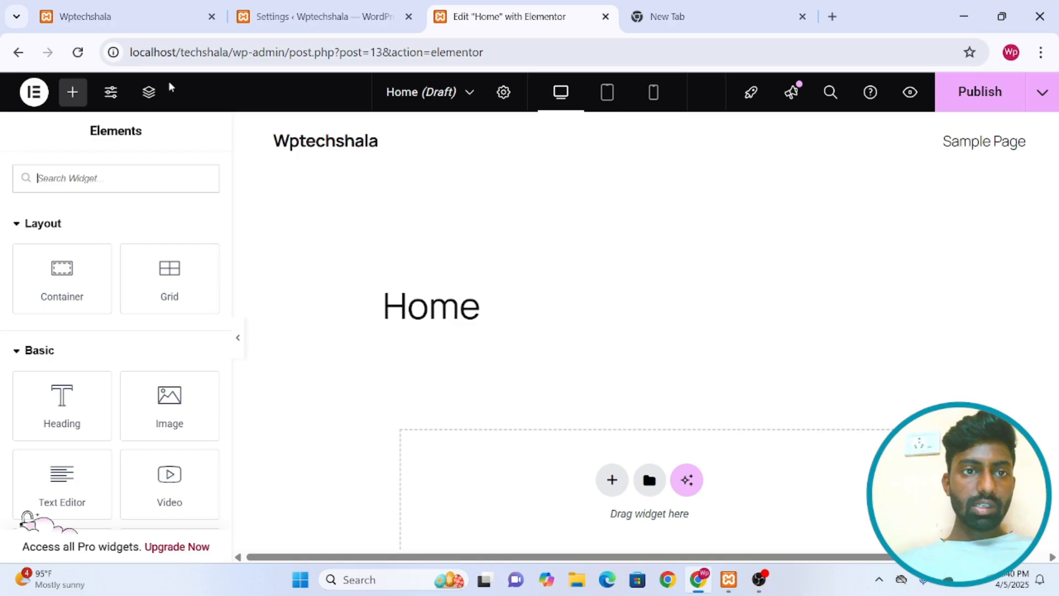
click(81, 51)
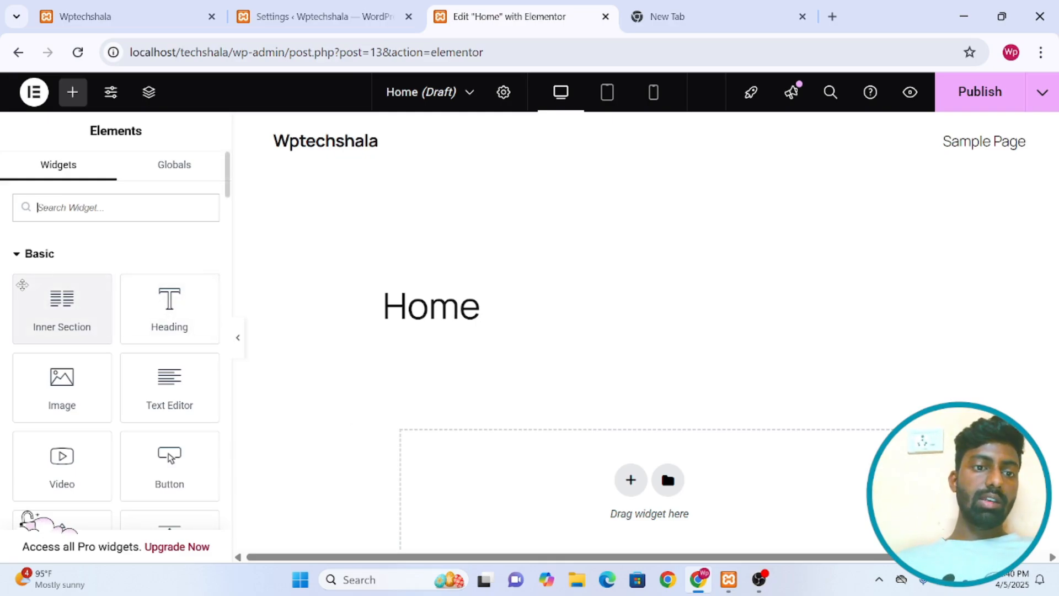
scroll(466, 262, down, 6)
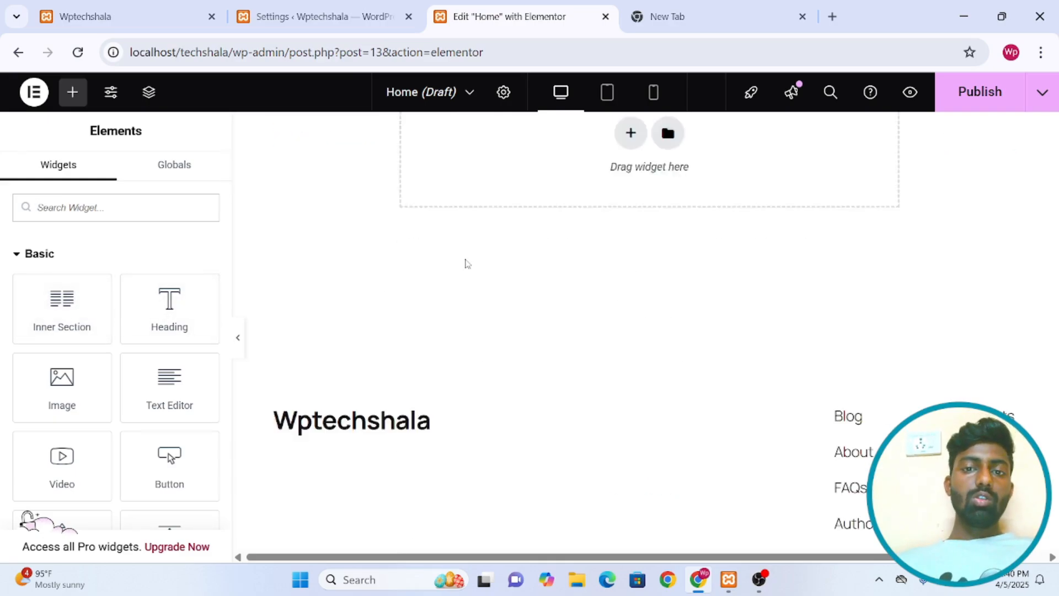
scroll(466, 263, up, 6)
scroll(466, 263, down, 6)
scroll(465, 262, up, 6)
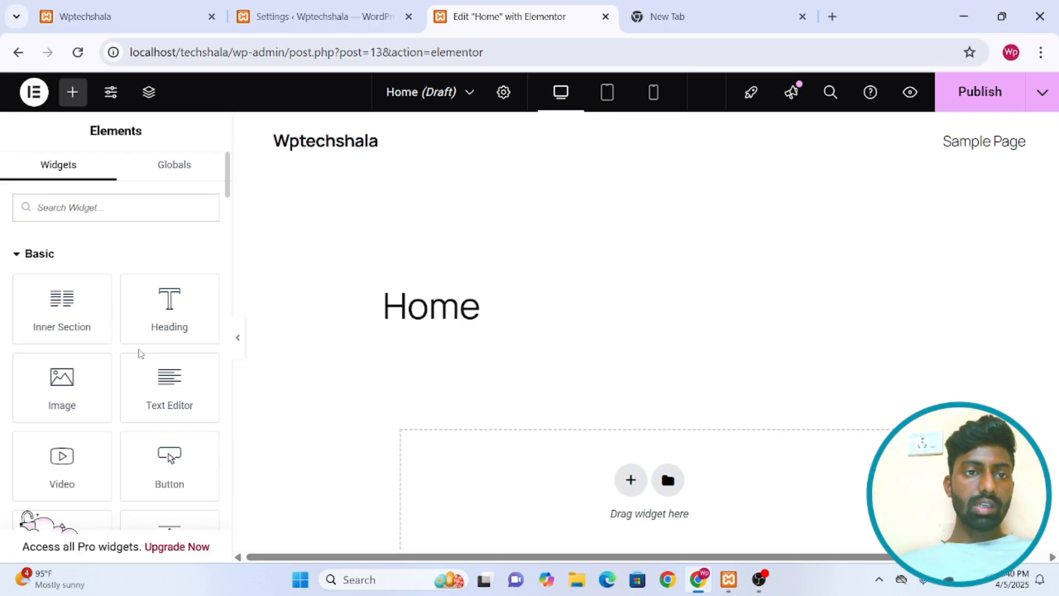
- Set the Default Page Layout to Elementor Full Width in the layout section of the Site Settings
click(110, 95)
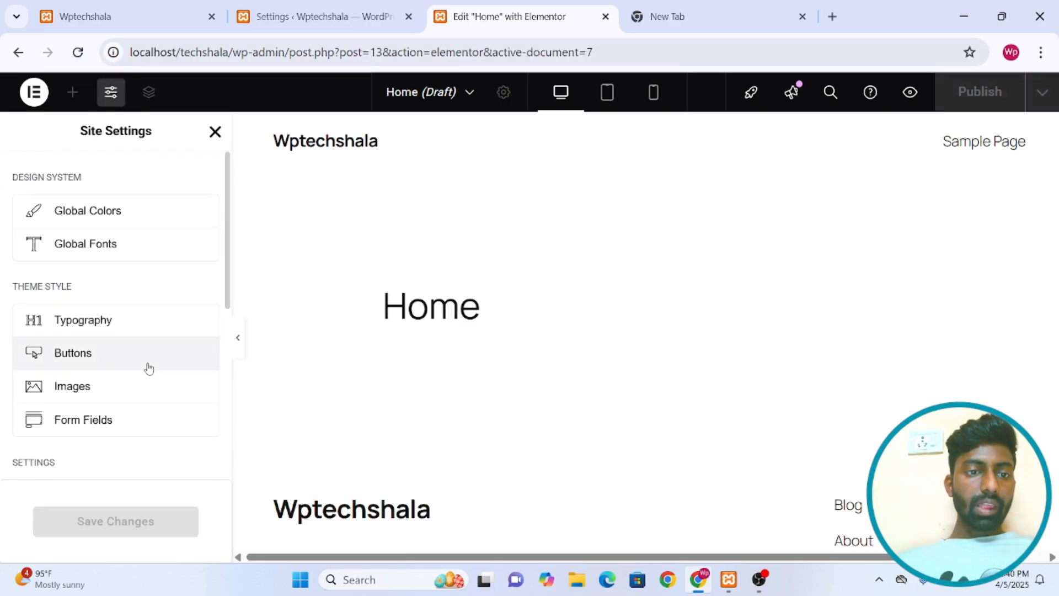
scroll(149, 368, down, 5)
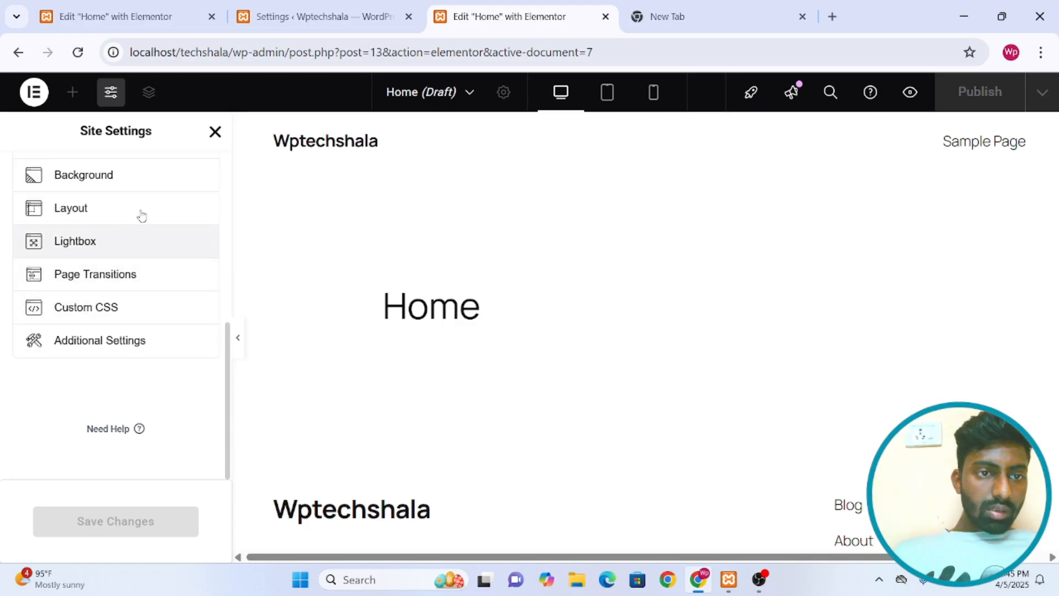
click(142, 212)
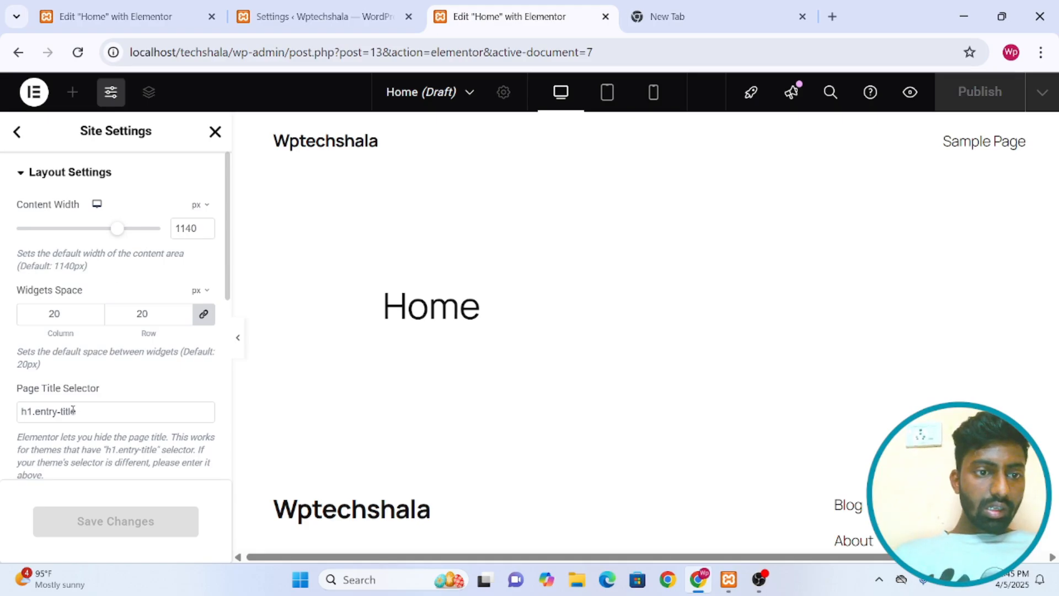
scroll(72, 410, down, 5)
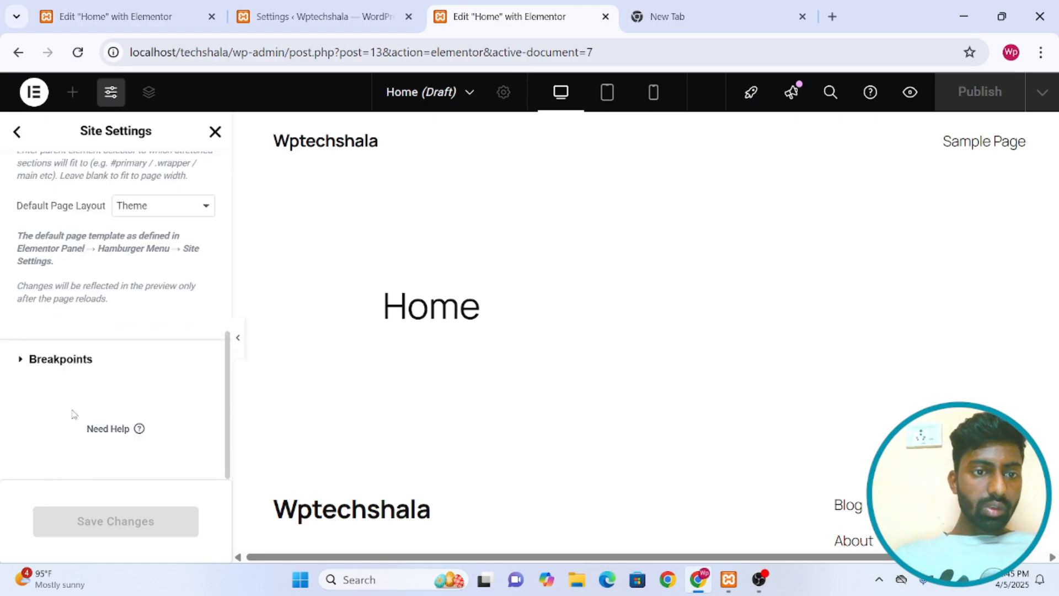
click(159, 208)
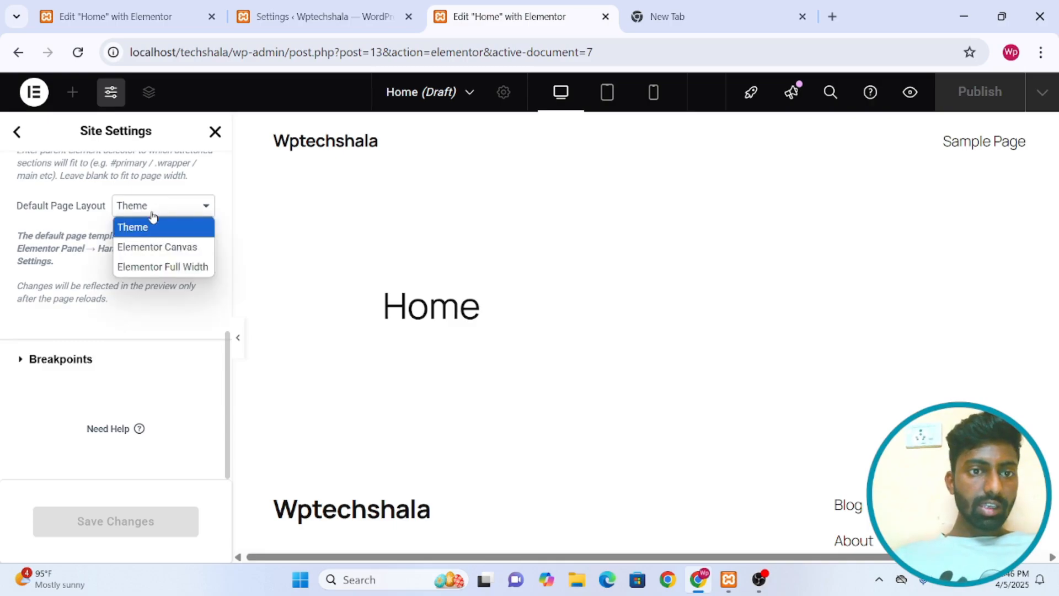
click(161, 267)
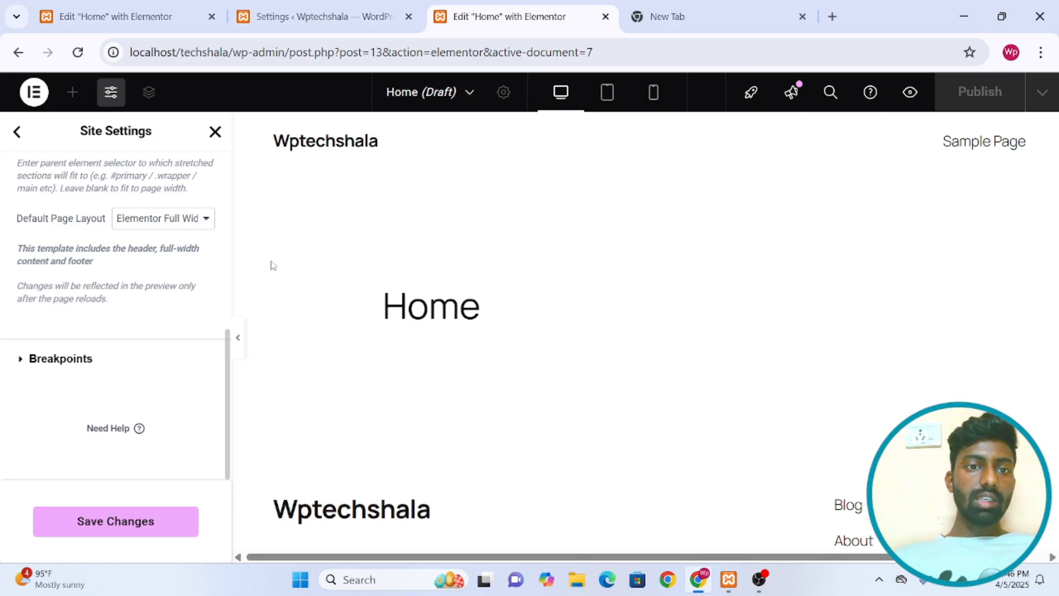
- Save the site settings, reload the editor page and close the Site Settings
click(151, 528)
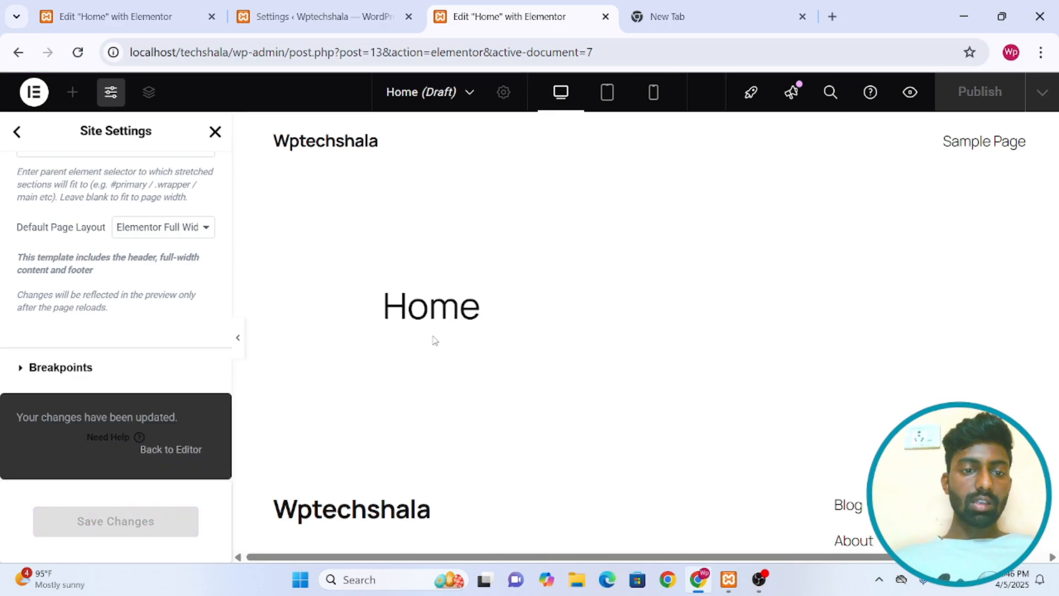
click(79, 55)
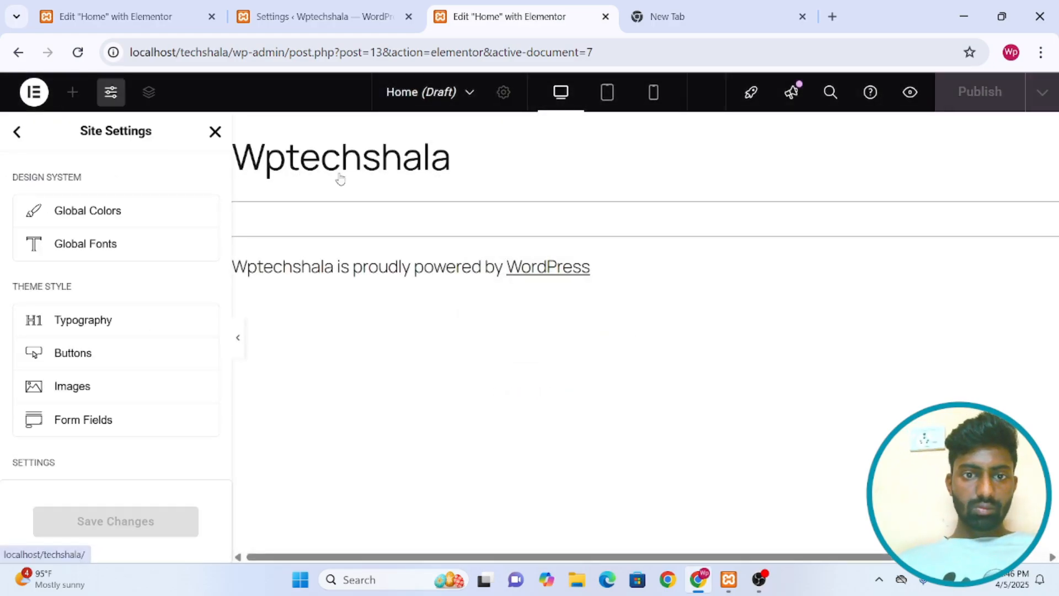
click(215, 131)
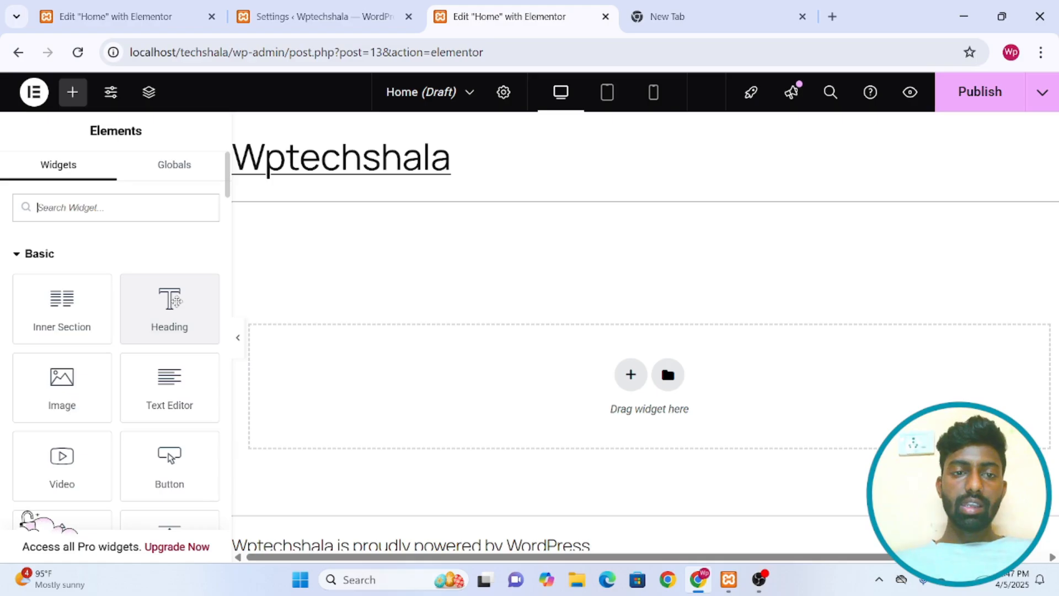
- Add a Heading widget to the empty page area and set its title to "Welcome to Wp Techshala"
drag(177, 301, 430, 364)
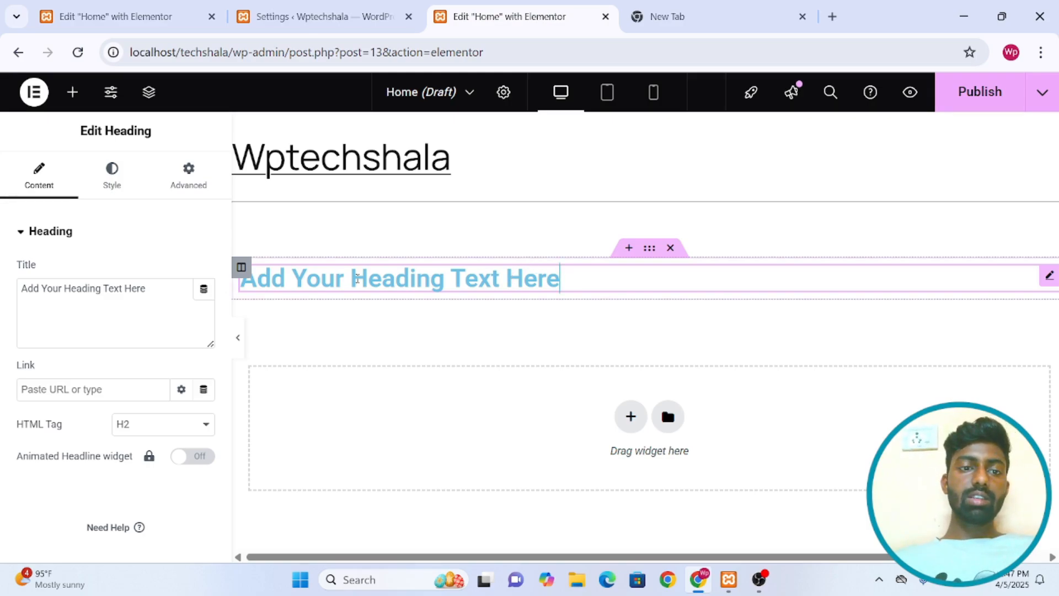
click(168, 290)
key(ctrl+a)
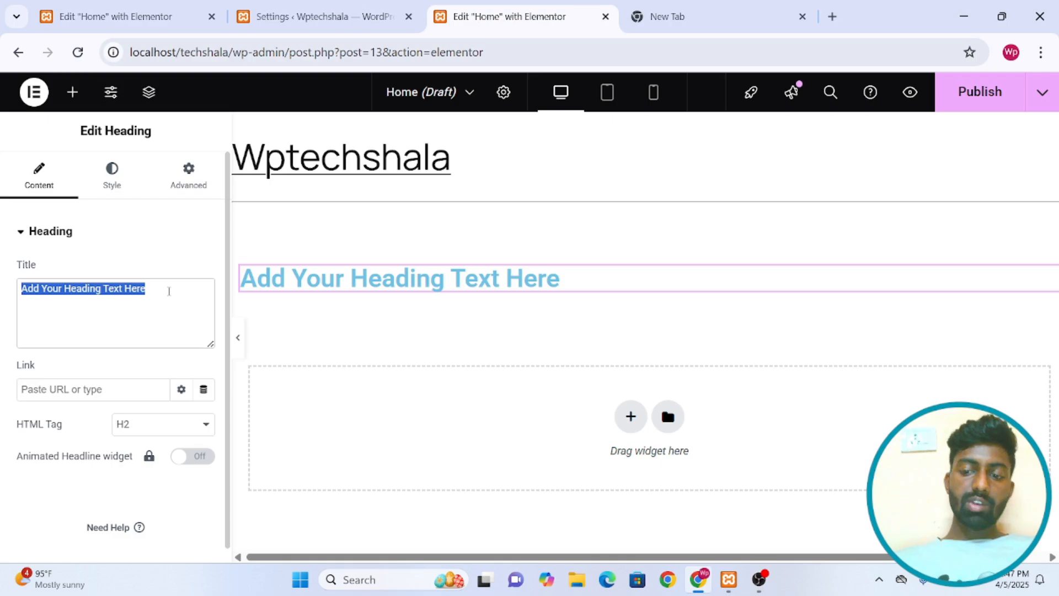
key(BackSpace)
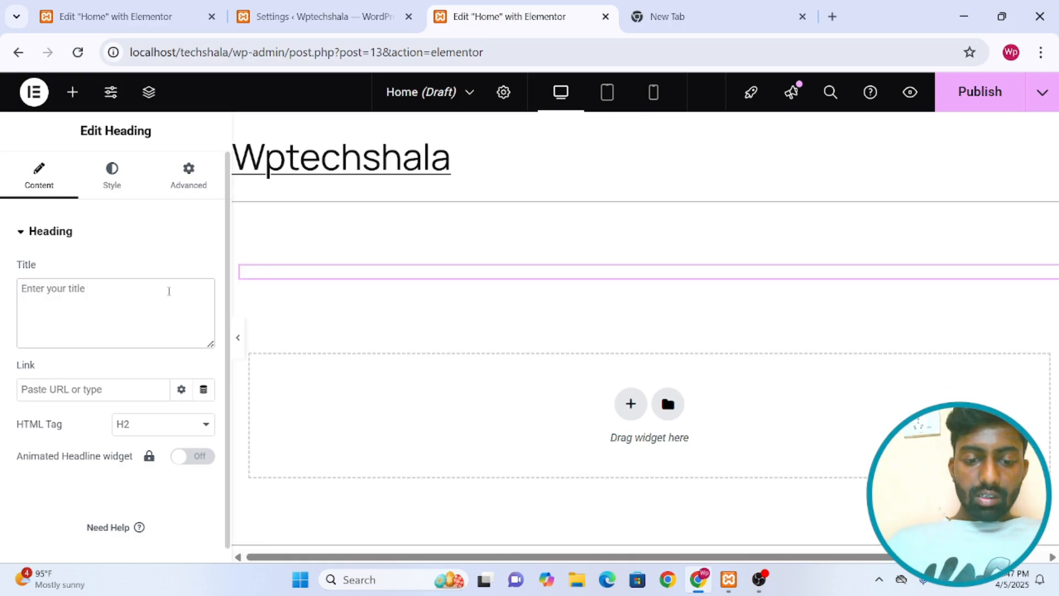
text(Welcome)
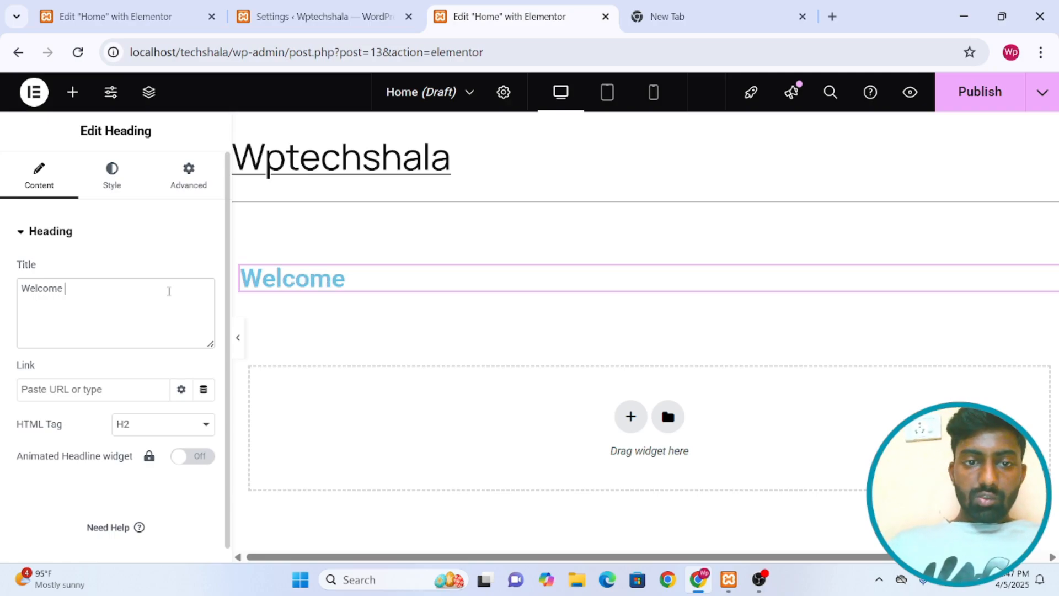
text( to Wp T)
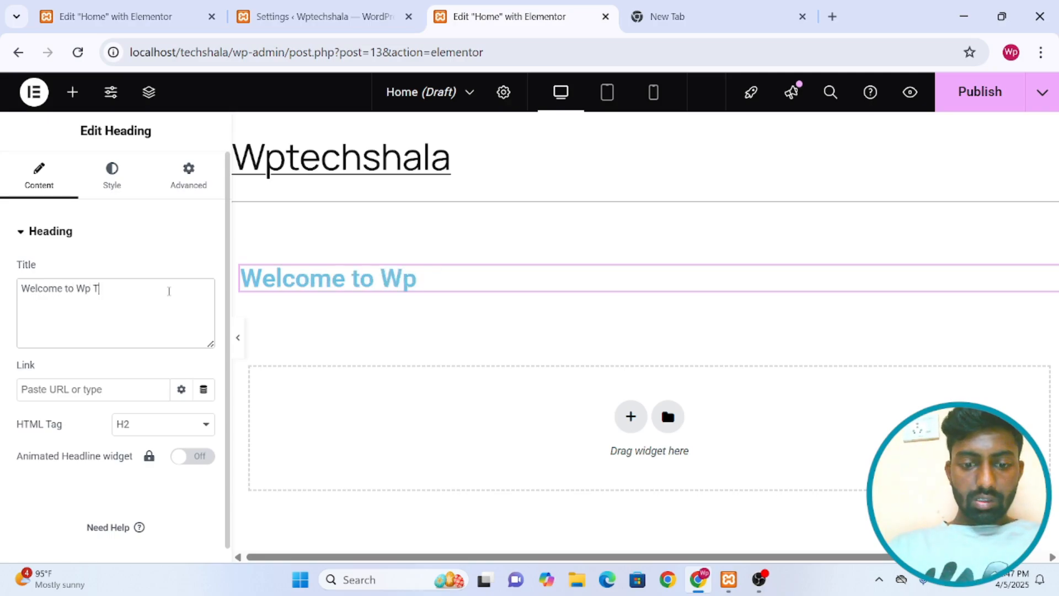
text(eh)
key(BackSpace)
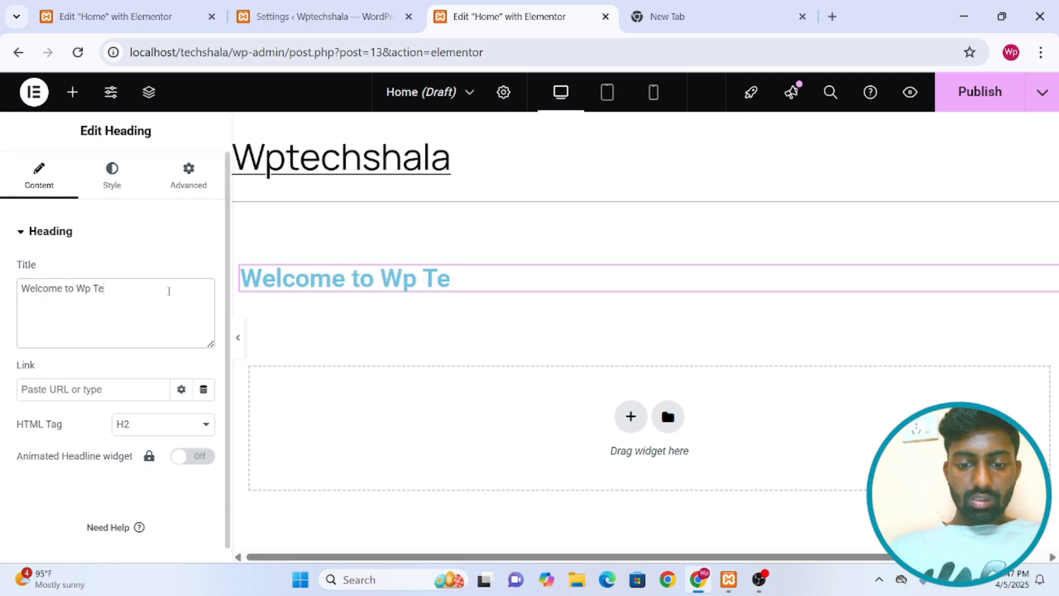
text(chsha)
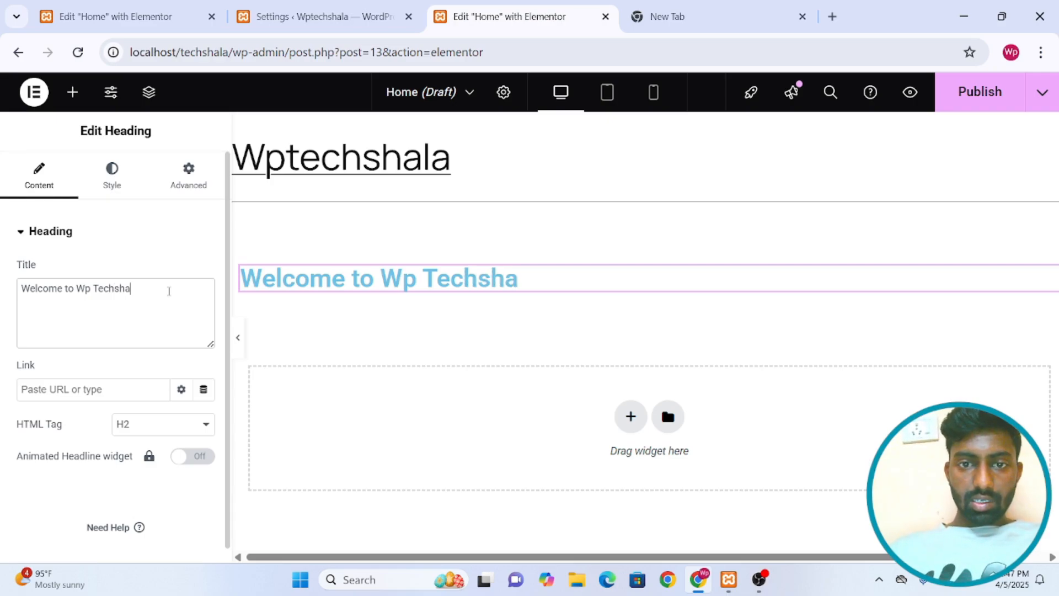
text(la)
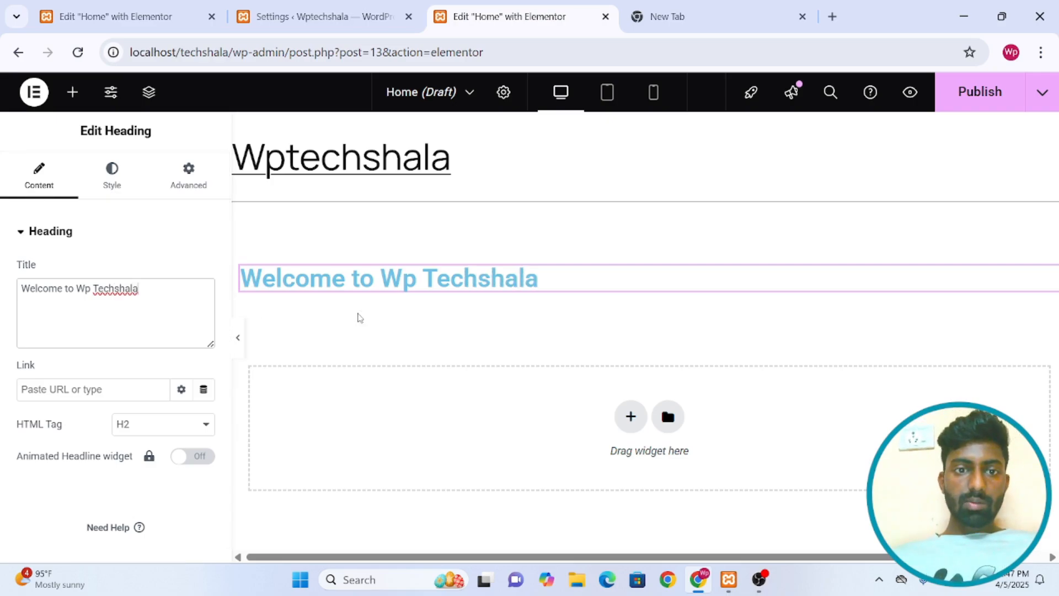
- Set the welcome heading's text color to black (#000000) and its alignment to Center
click(404, 272)
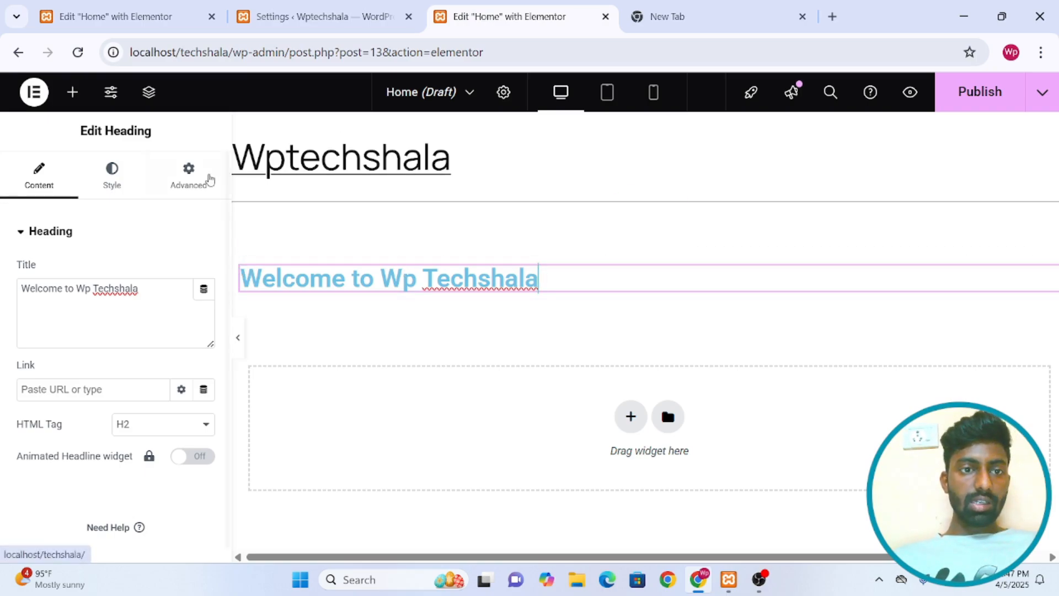
click(116, 179)
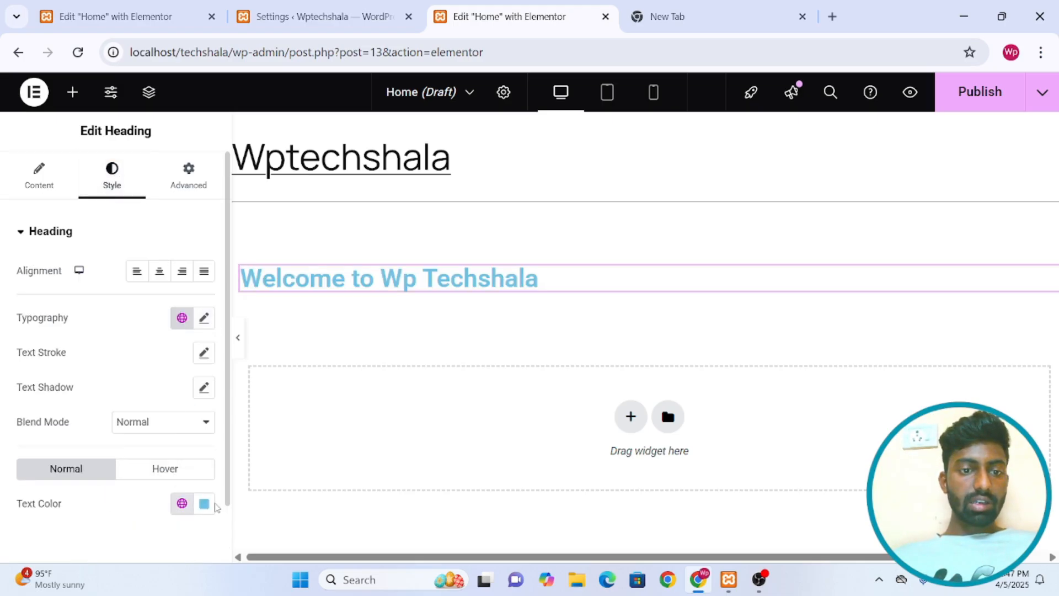
click(204, 503)
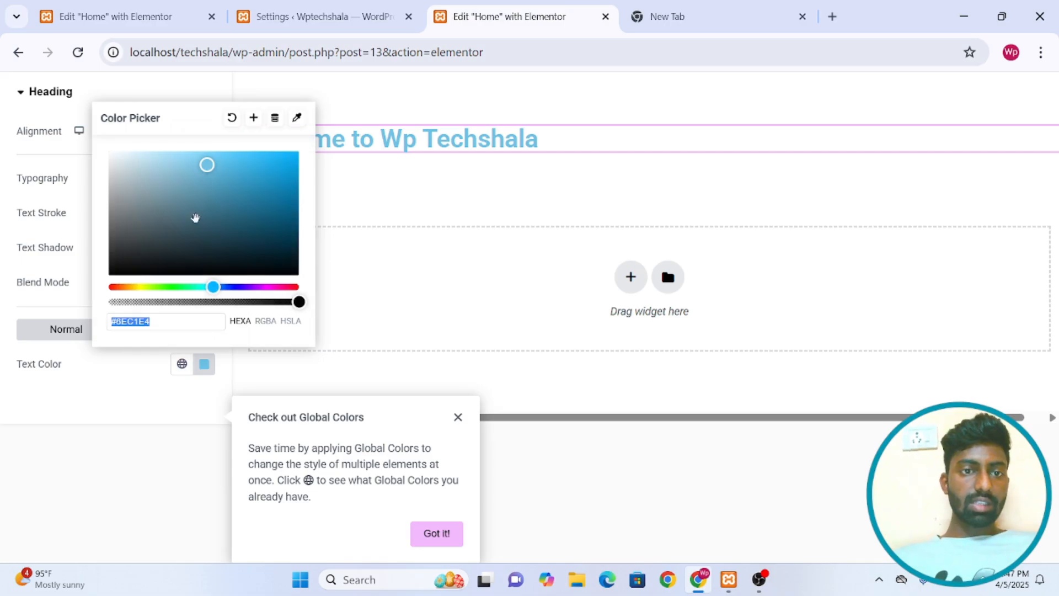
click(135, 239)
drag(119, 255, 101, 298)
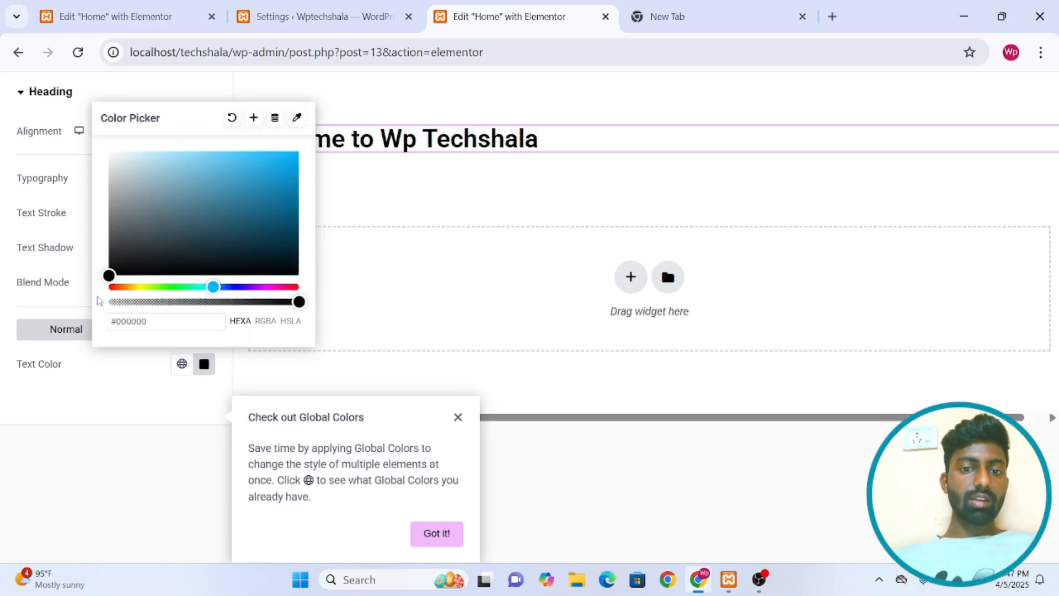
click(447, 540)
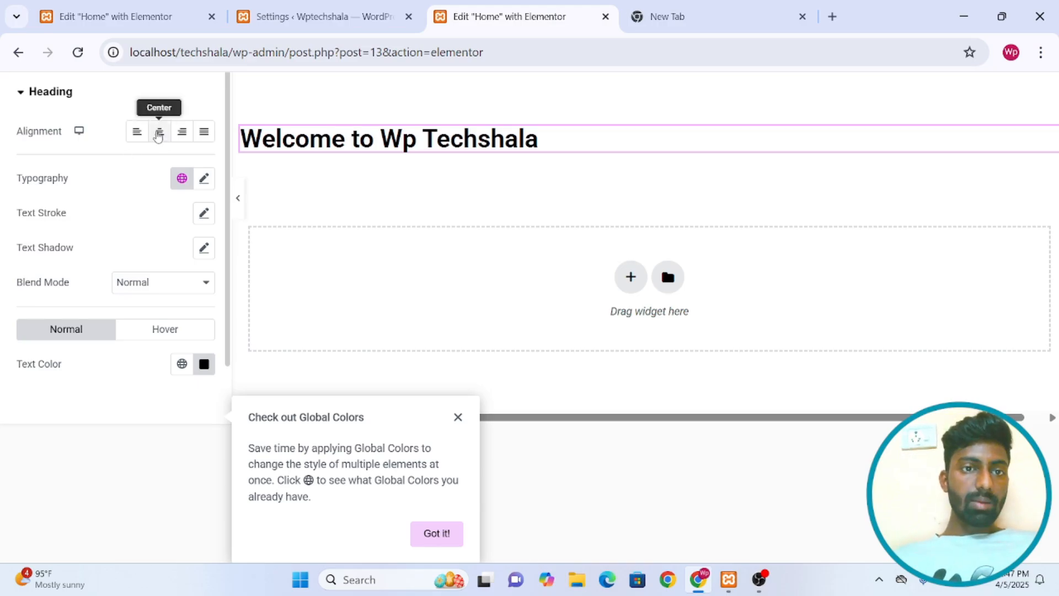
click(164, 137)
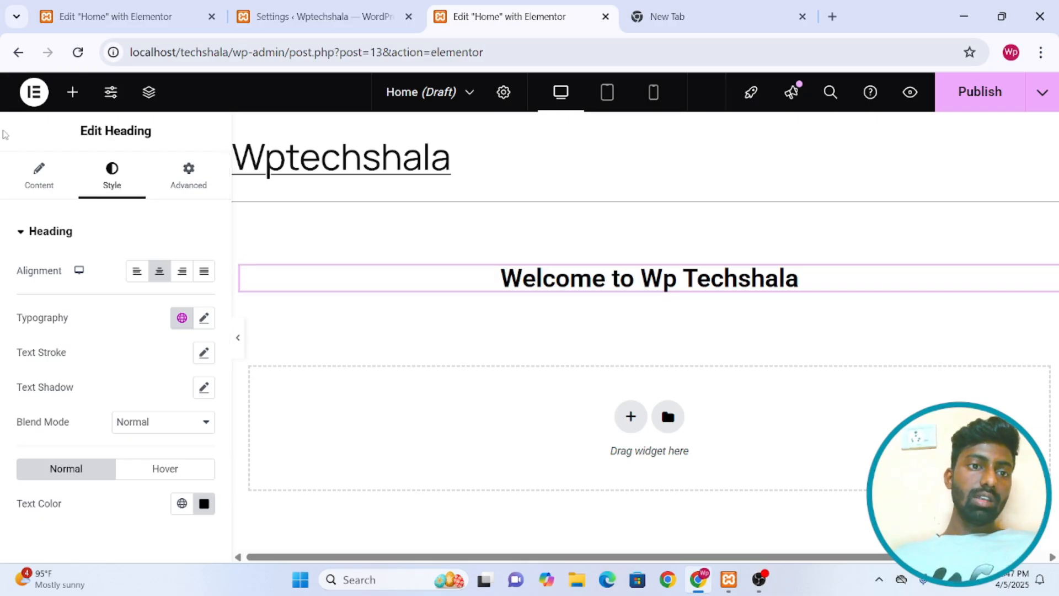
- Browse the widget library to examine the widgets in the Basic and Pro groups
click(73, 91)
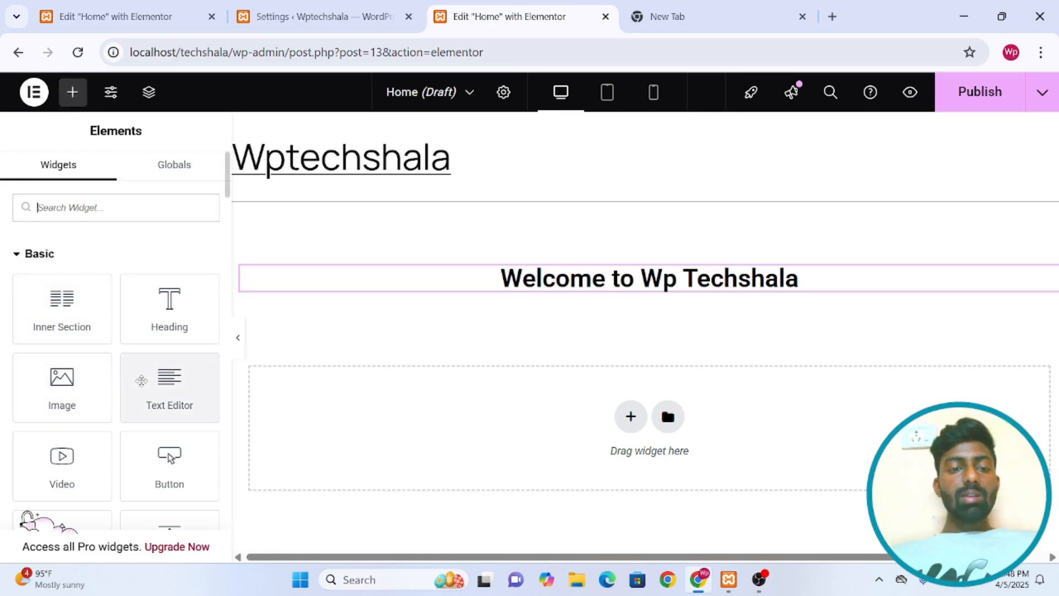
scroll(142, 380, down, 2)
scroll(141, 381, up, 2)
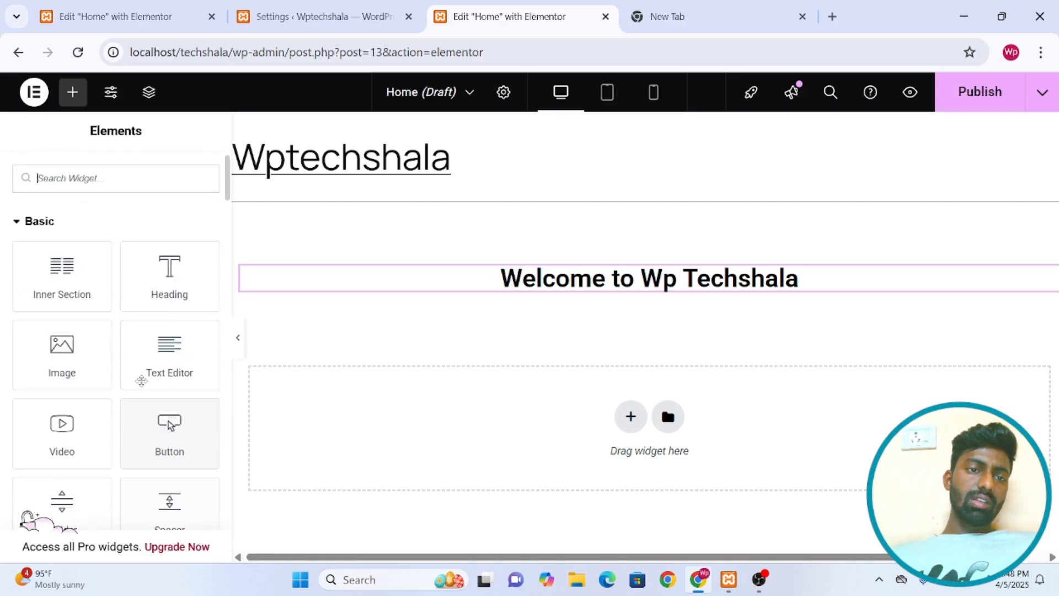
scroll(141, 380, down, 2)
scroll(141, 381, up, 1)
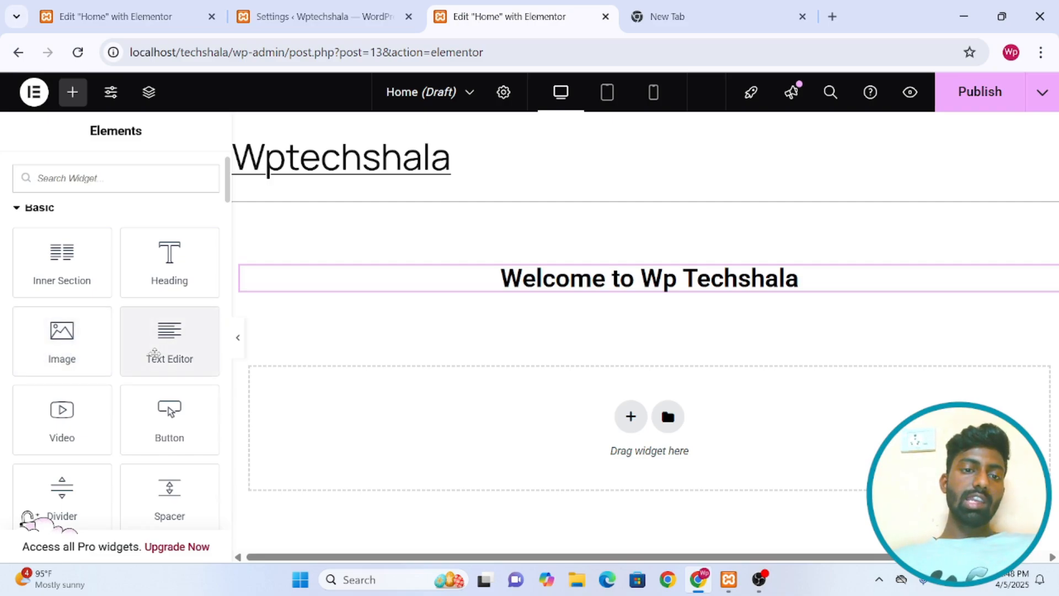
scroll(154, 354, down, 1)
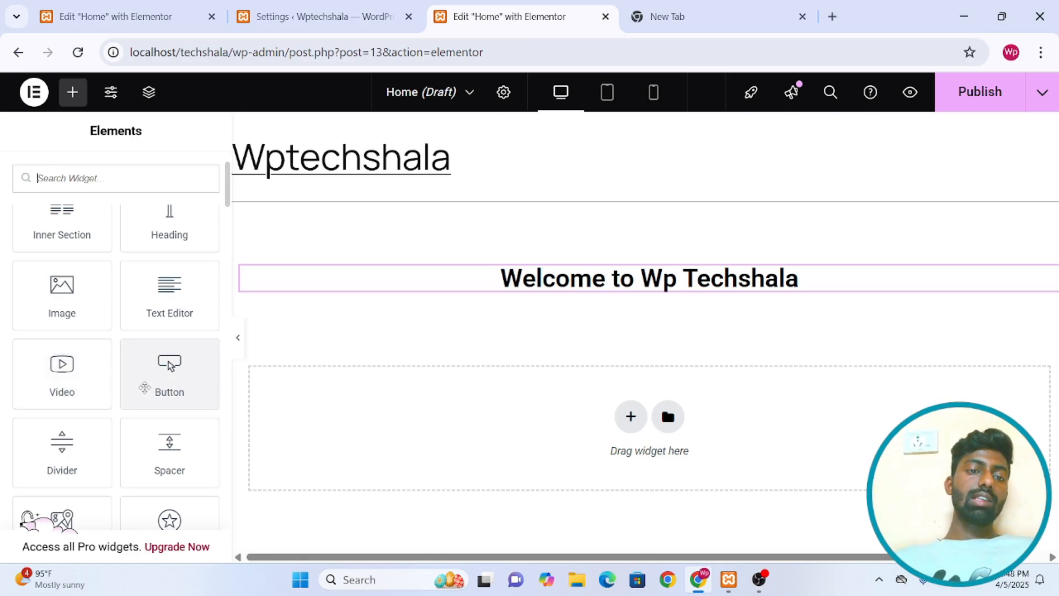
scroll(145, 387, down, 4)
scroll(144, 388, up, 3)
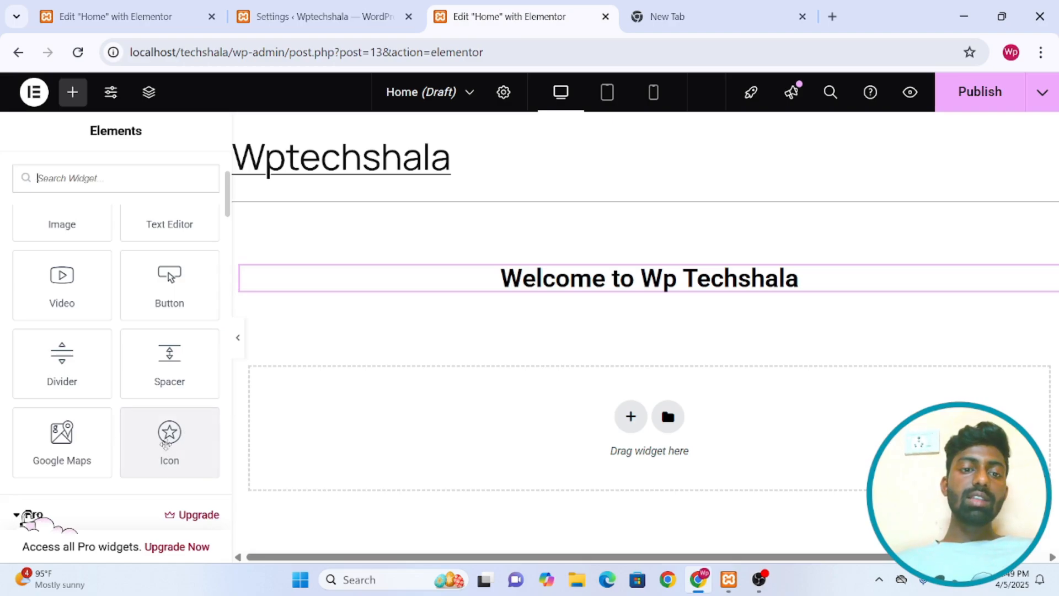
scroll(169, 447, down, 5)
scroll(168, 448, up, 4)
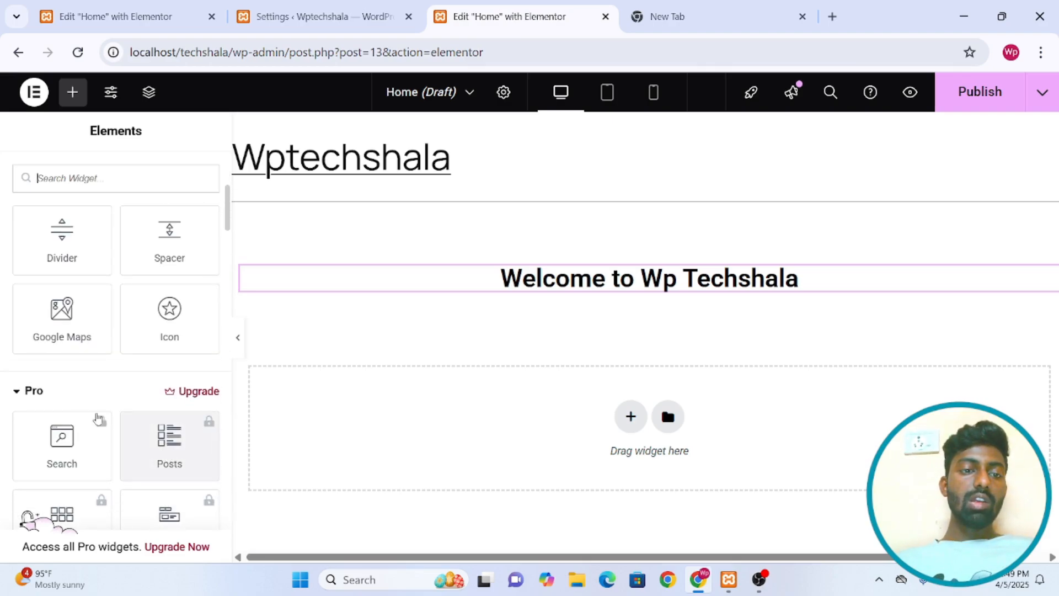
scroll(116, 364, down, 2)
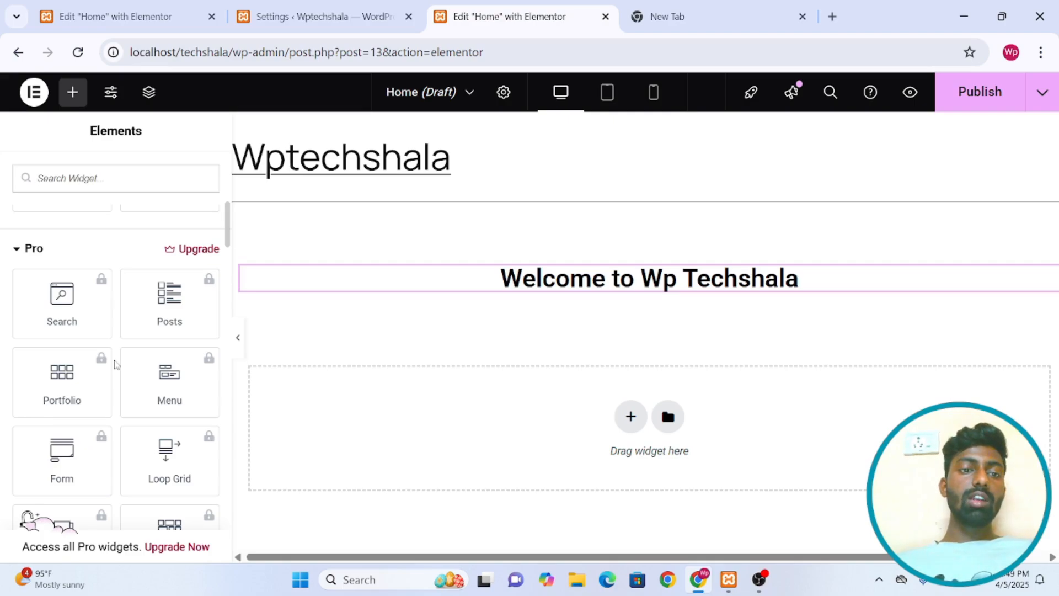
- Collapse the Pro widget group and examine the widgets offered in the General group
click(34, 249)
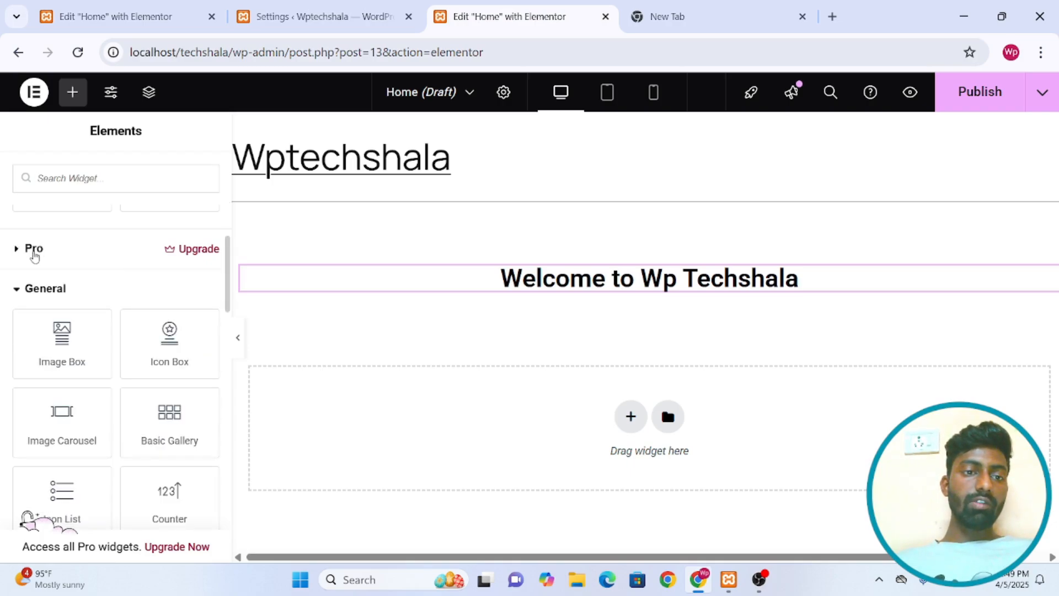
scroll(57, 307, down, 2)
scroll(57, 307, up, 5)
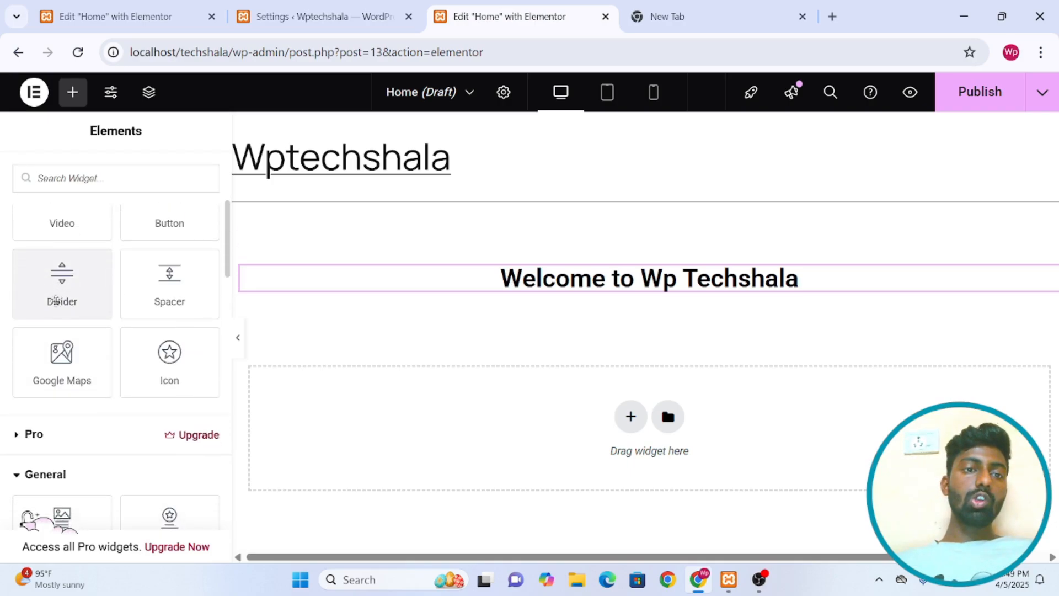
scroll(59, 306, down, 2)
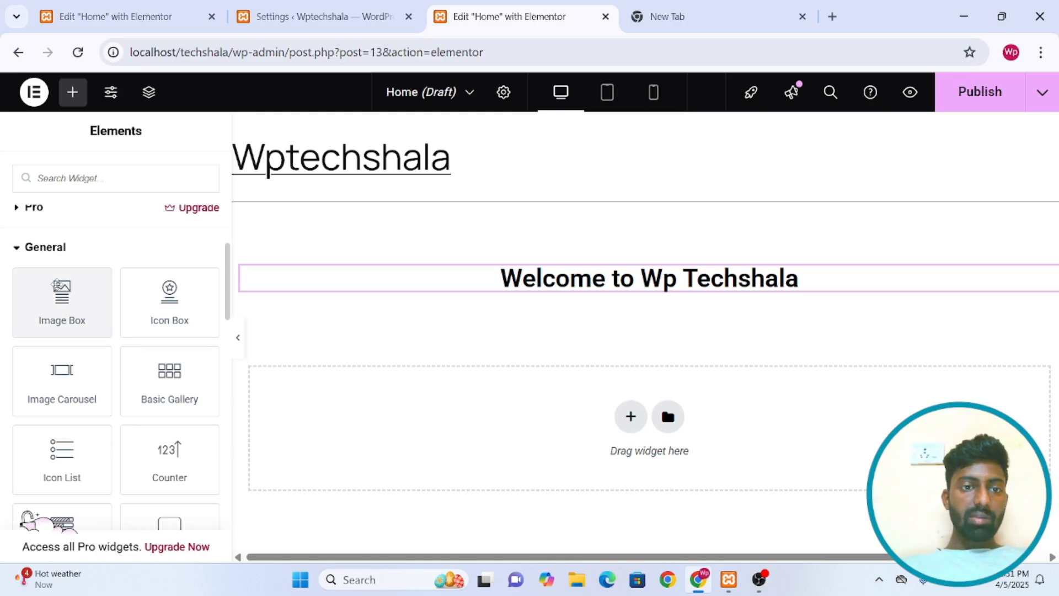
drag(57, 284, 127, 292)
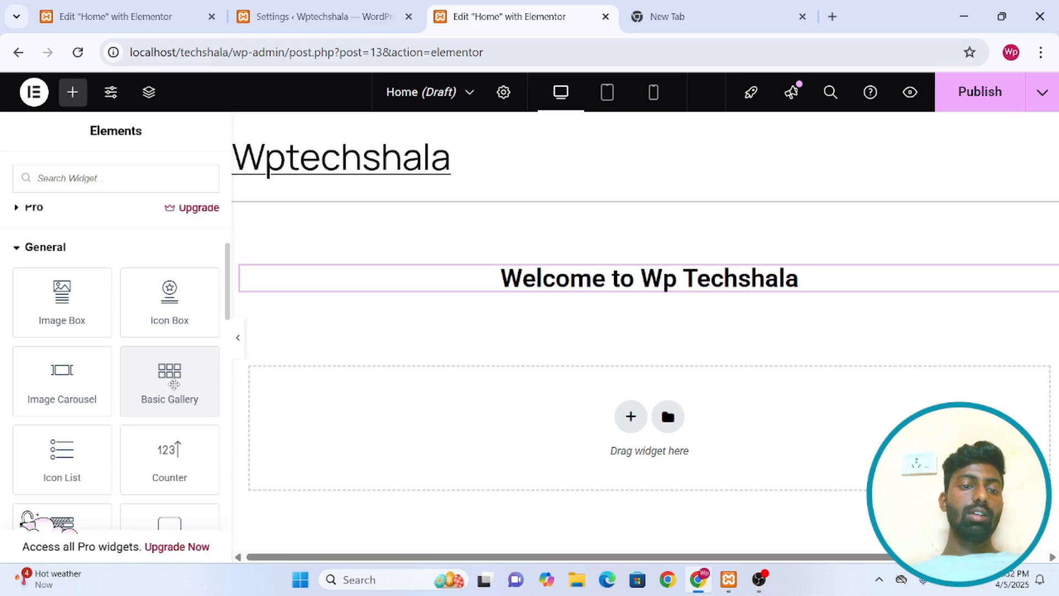
scroll(173, 385, down, 2)
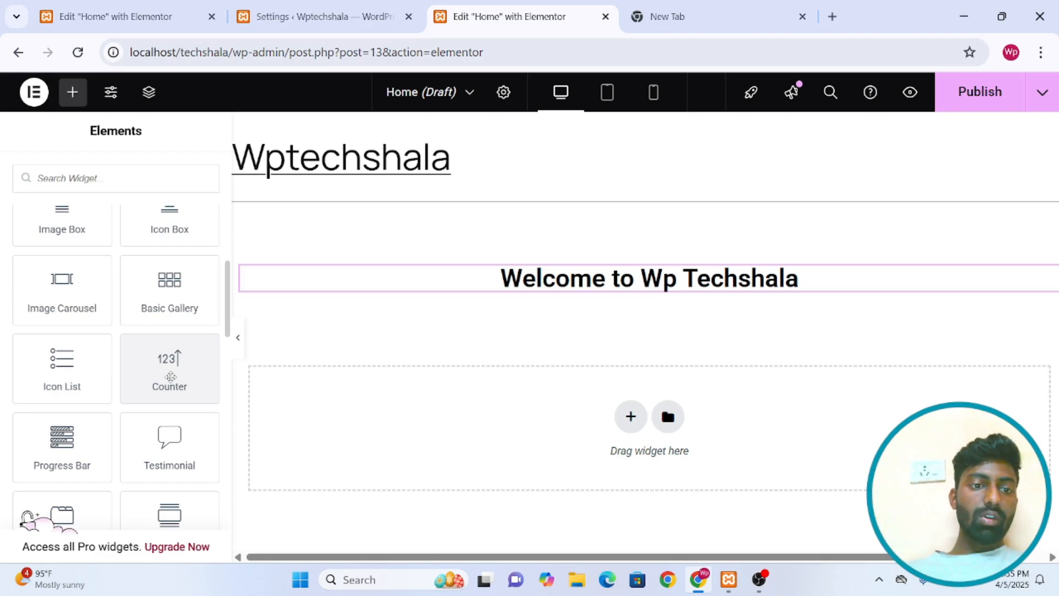
scroll(170, 377, down, 4)
scroll(171, 377, up, 1)
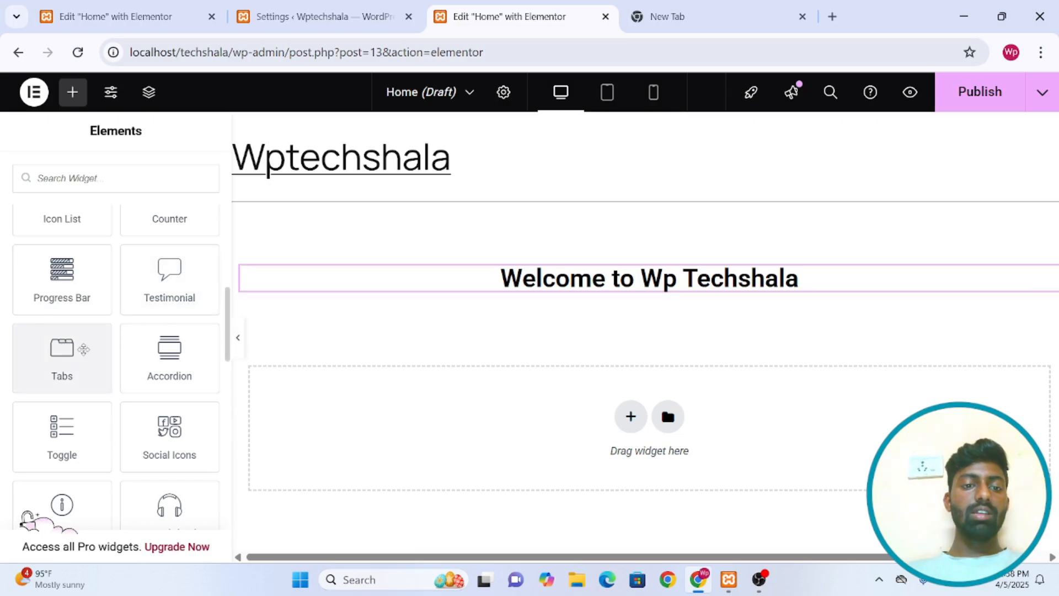
scroll(143, 349, down, 1)
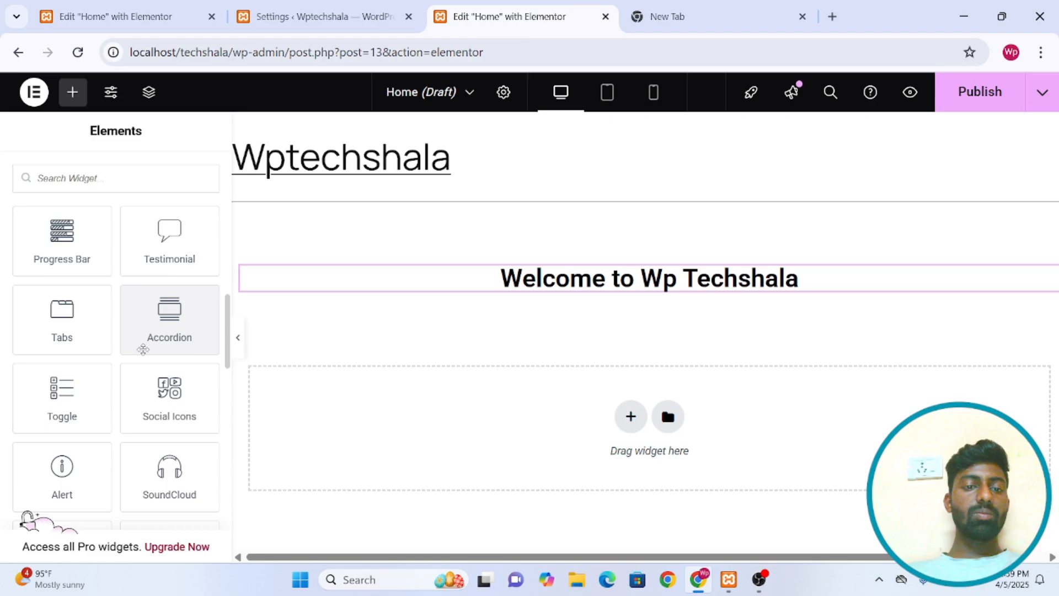
scroll(142, 349, down, 1)
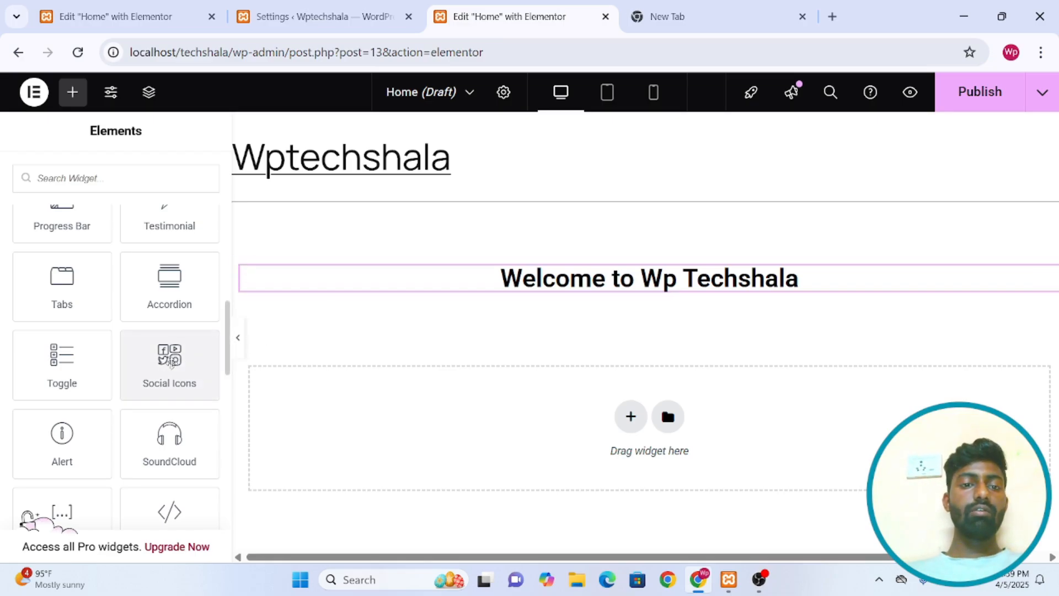
- Add an Image widget from the Basic group directly below the welcome heading
scroll(171, 362, up, 15)
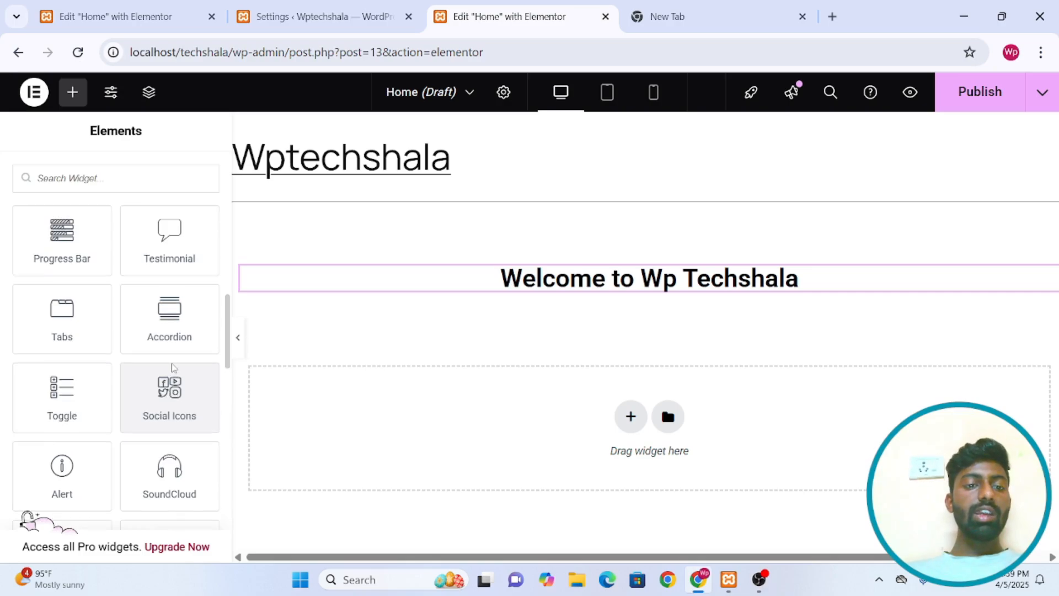
scroll(172, 362, up, 3)
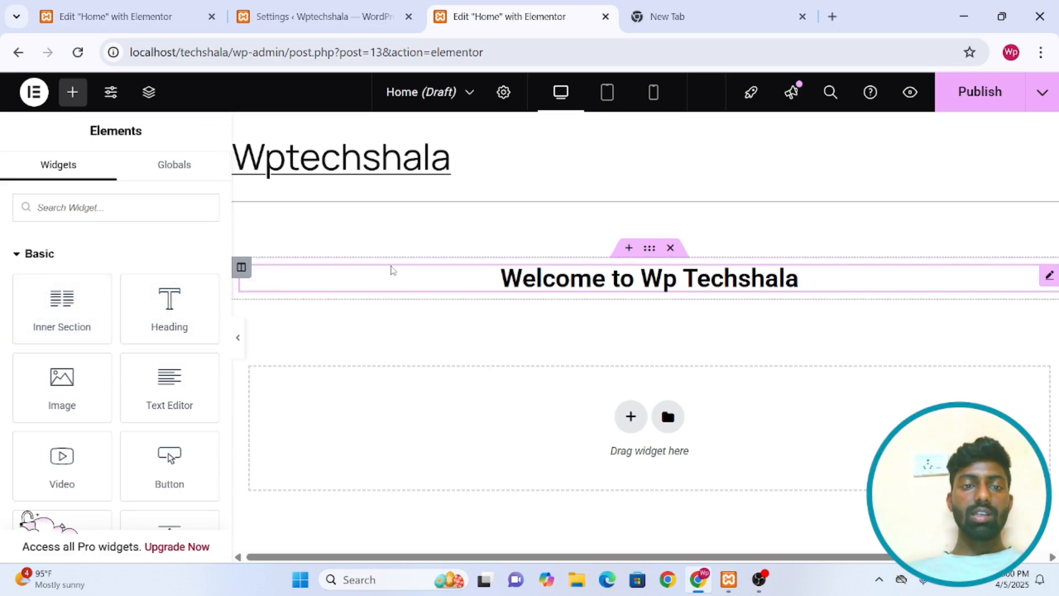
drag(70, 389, 516, 293)
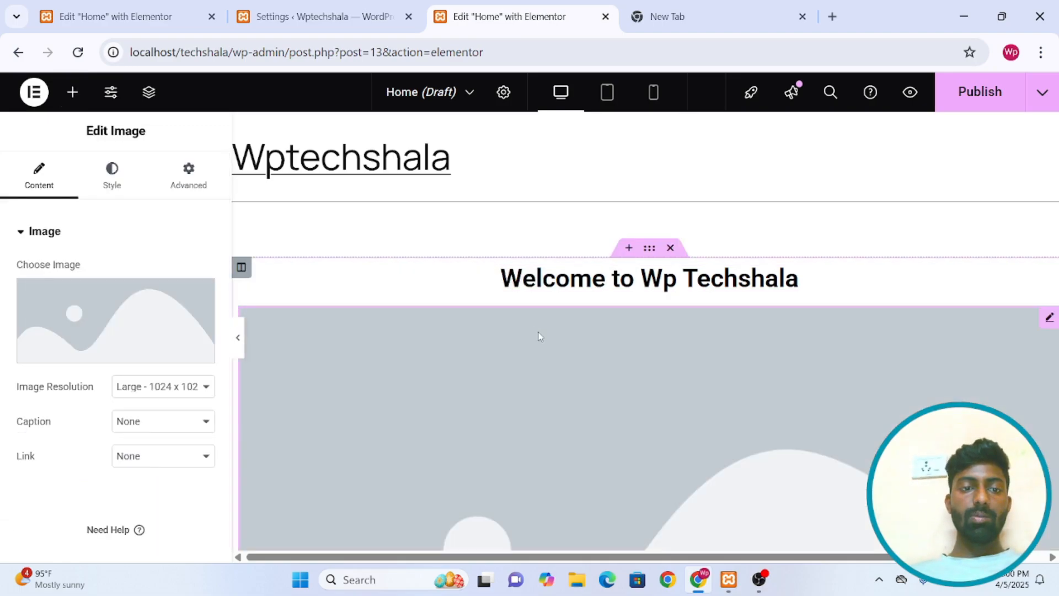
- Set the Image widget's resolution to Full
scroll(539, 333, down, 1)
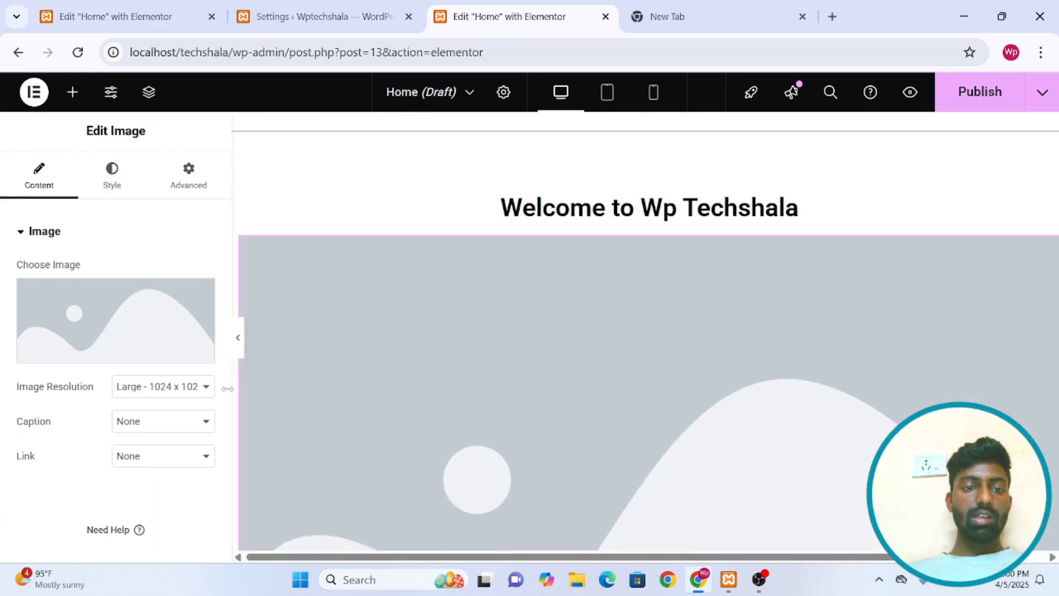
click(165, 389)
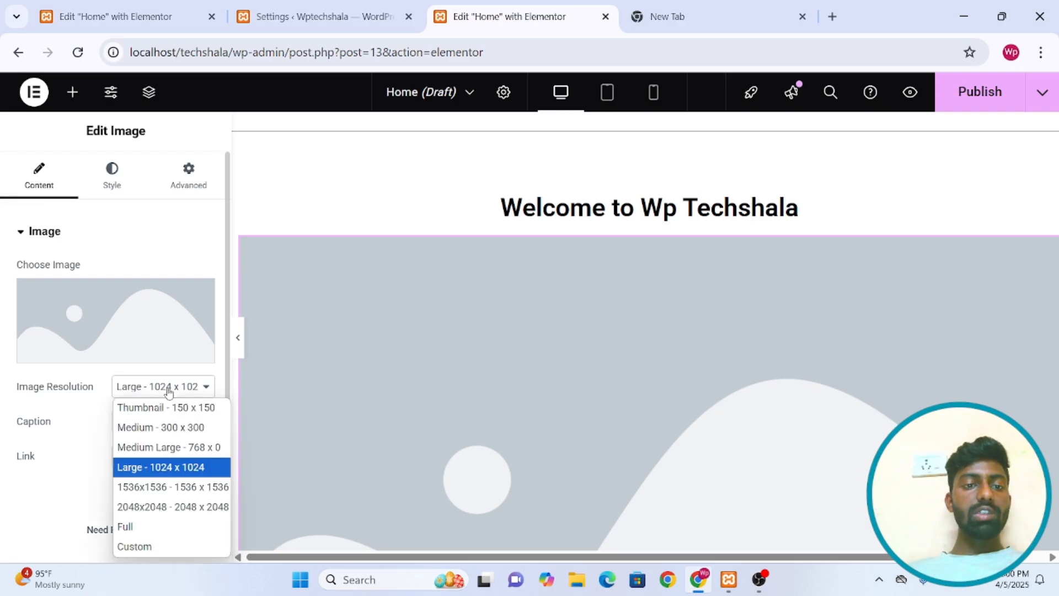
click(147, 529)
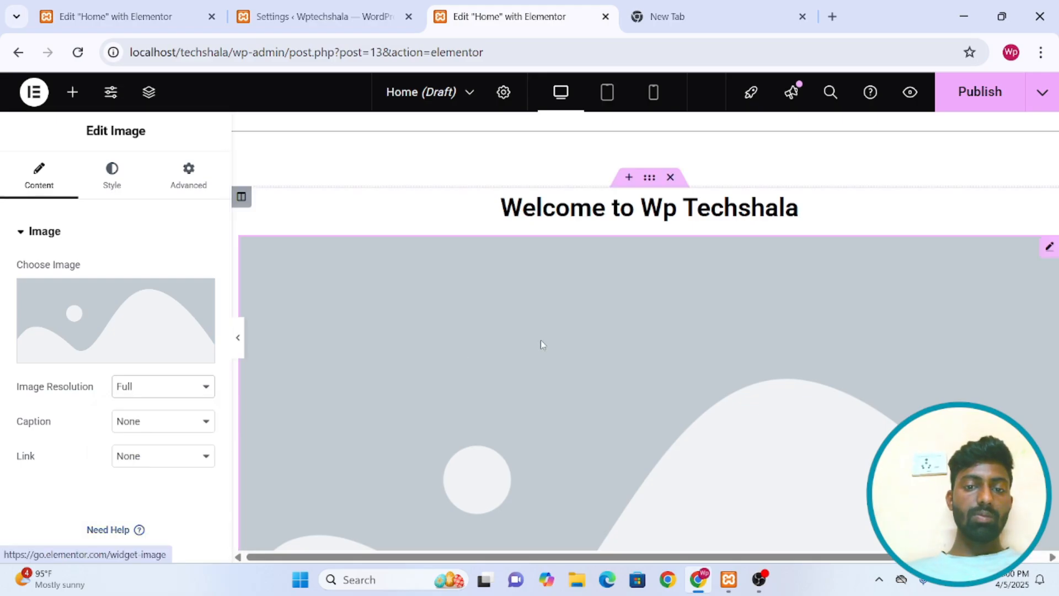
- Upload trees-3822149_1280 and zoo-8378189_1280 from the Downloads folder to the media library and insert the zoo image into the Image widget
click(146, 322)
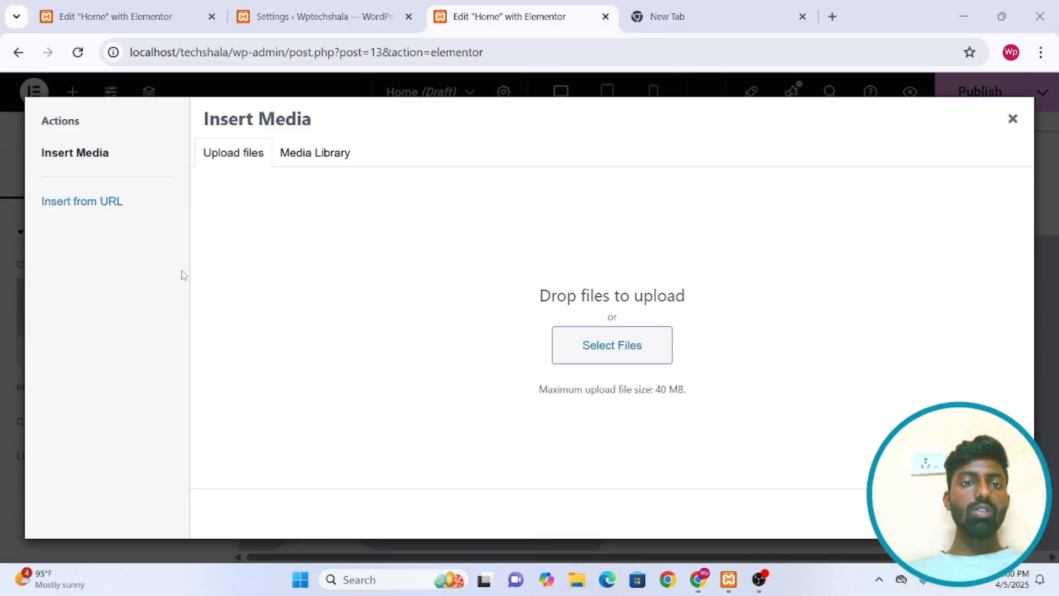
key(super+e)
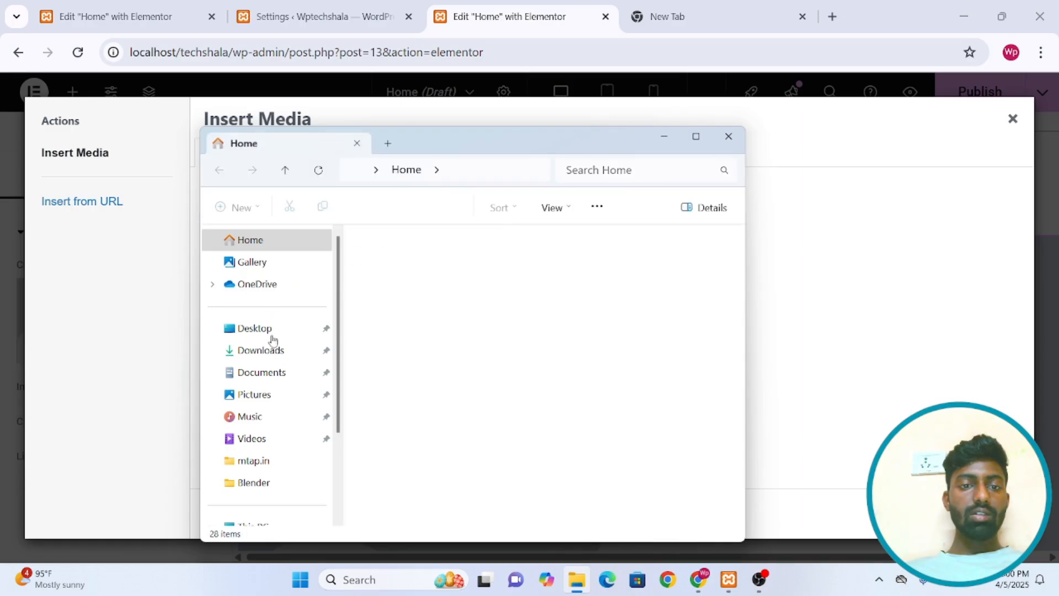
click(271, 350)
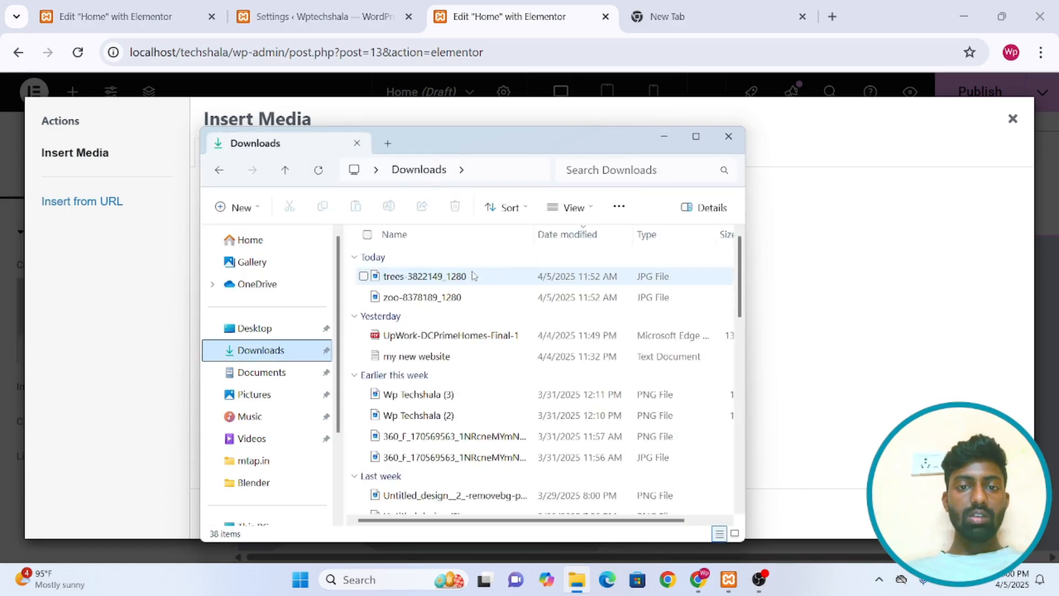
click(488, 276)
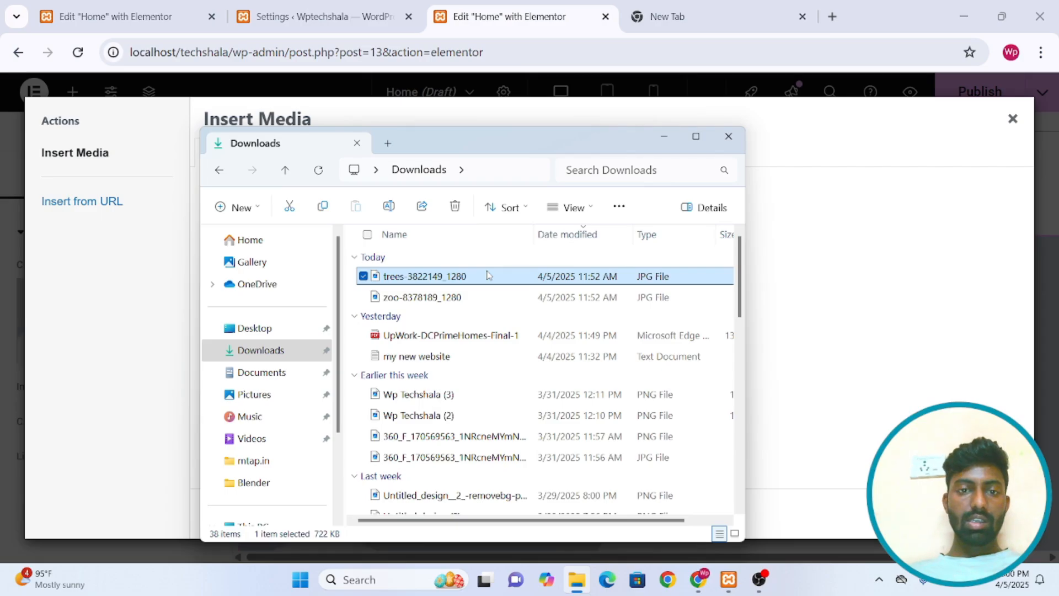
key(shift+Down)
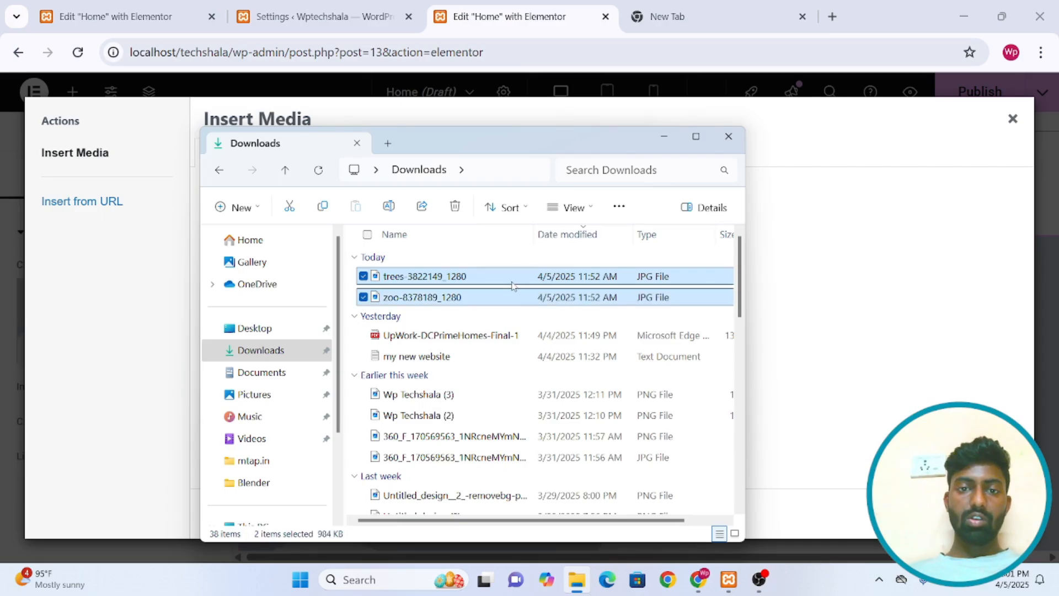
drag(512, 286, 949, 272)
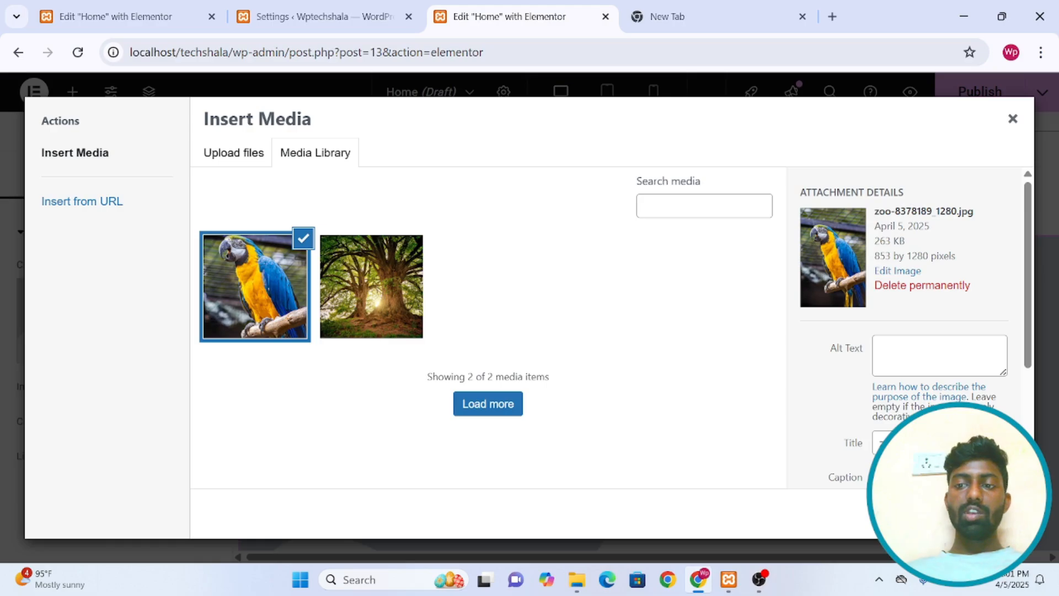
click(994, 513)
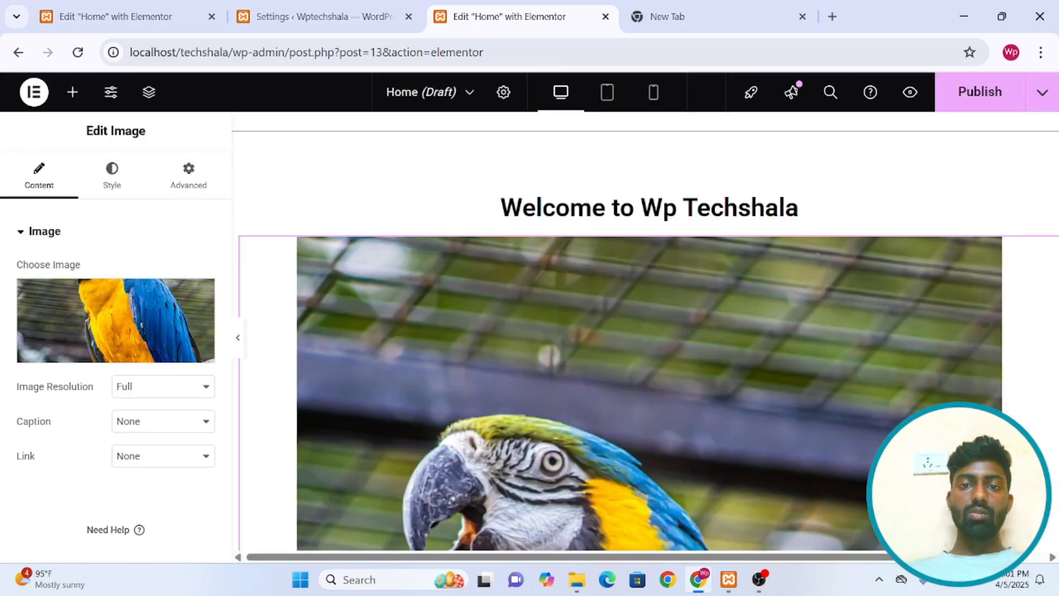
- Examine the inserted parrot image on the page and the options offered for its caption and link
scroll(833, 482, down, 4)
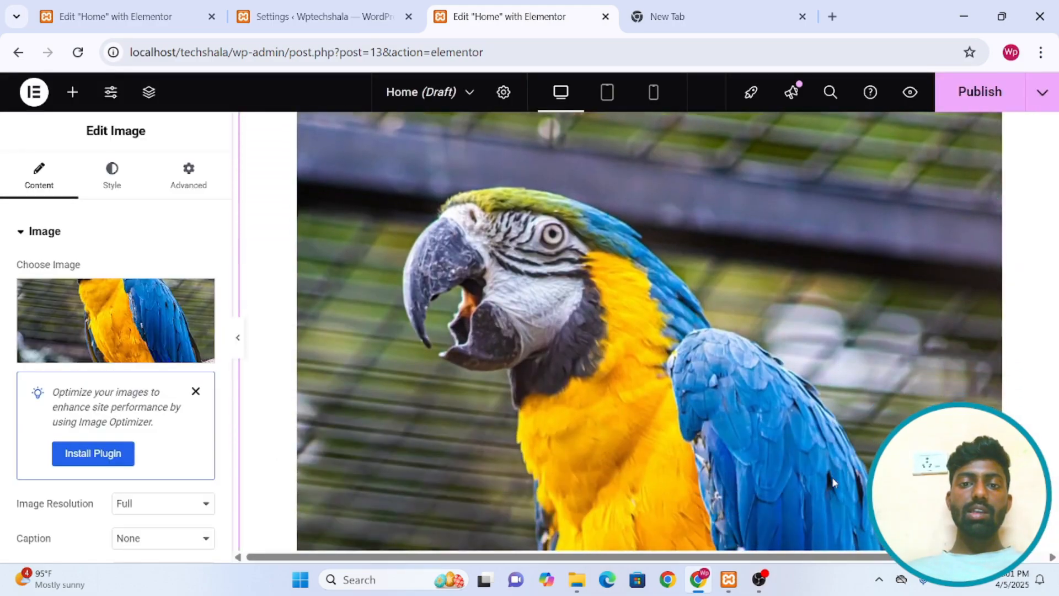
scroll(833, 483, up, 2)
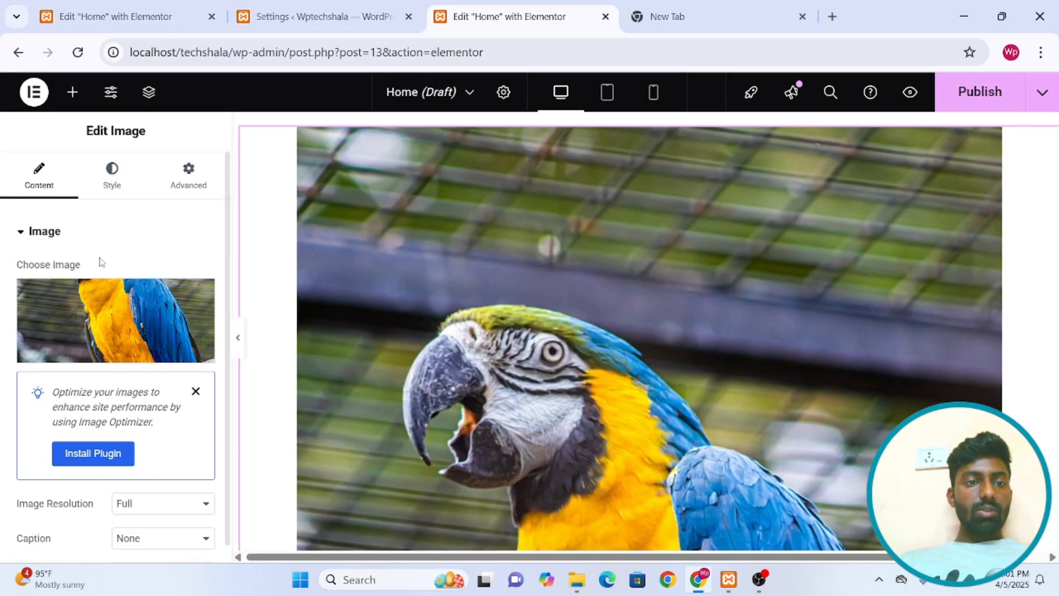
scroll(178, 308, down, 2)
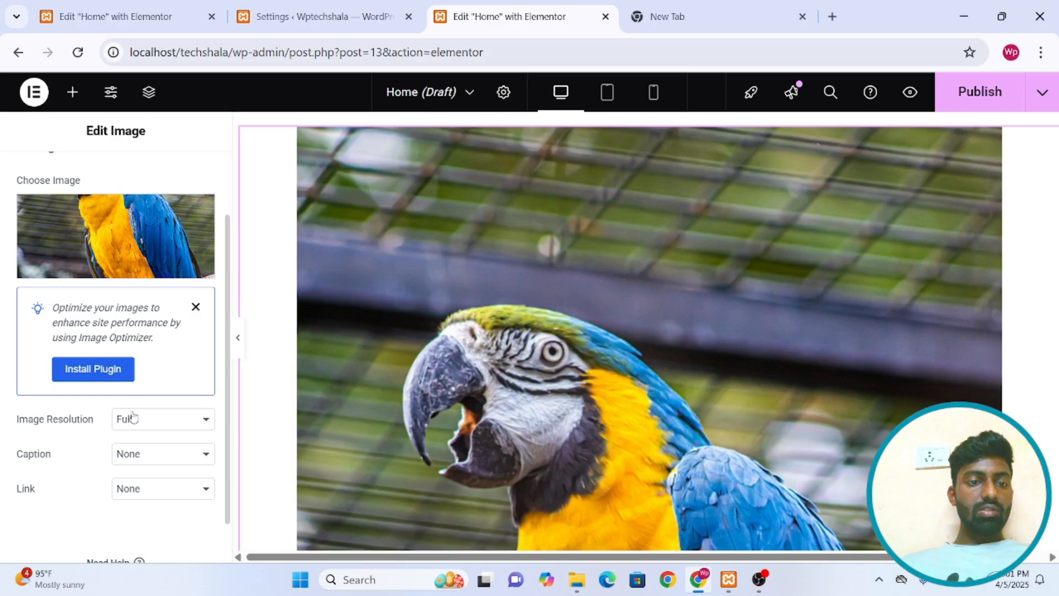
click(147, 456)
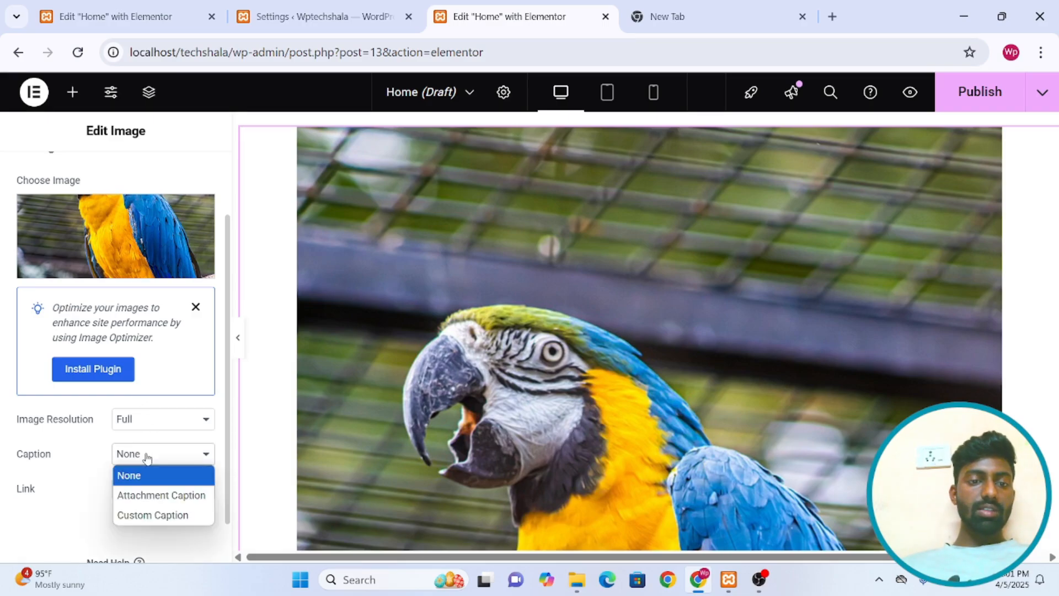
click(147, 457)
click(142, 495)
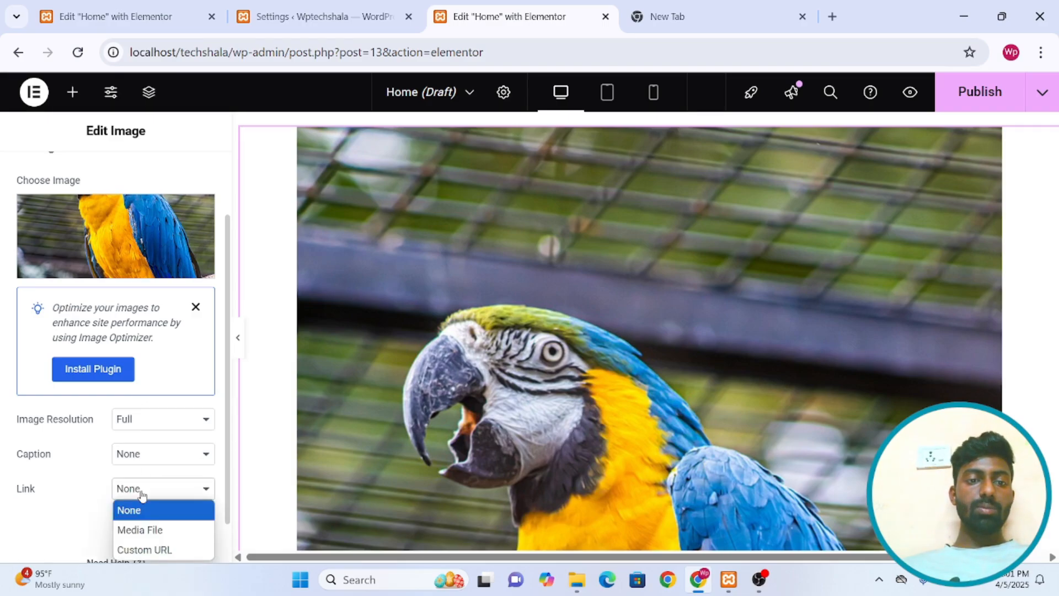
click(142, 495)
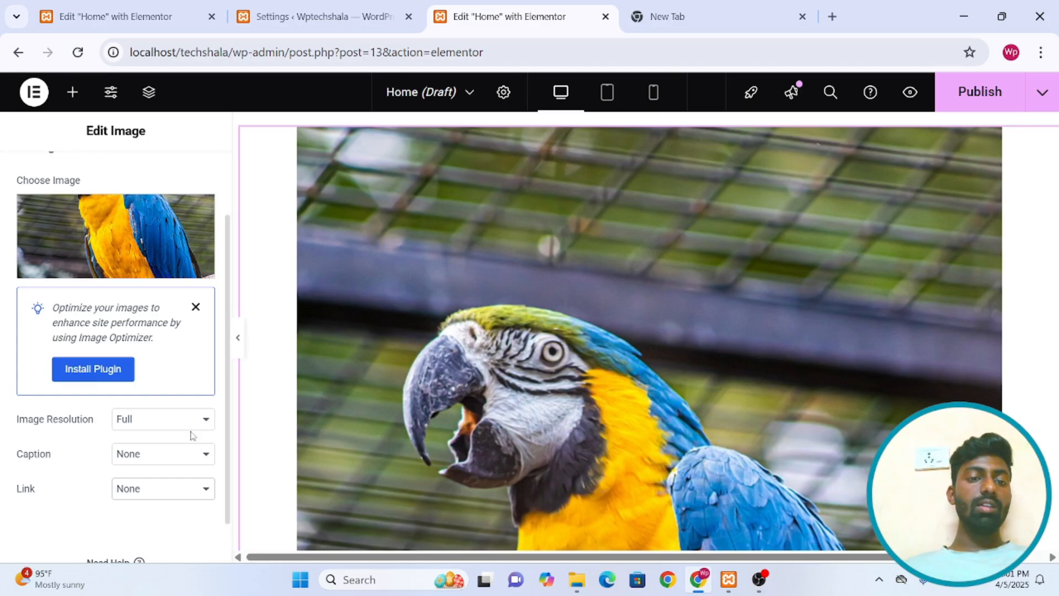
- Link the parrot image to the custom URL hdkjkhlks.com
click(138, 491)
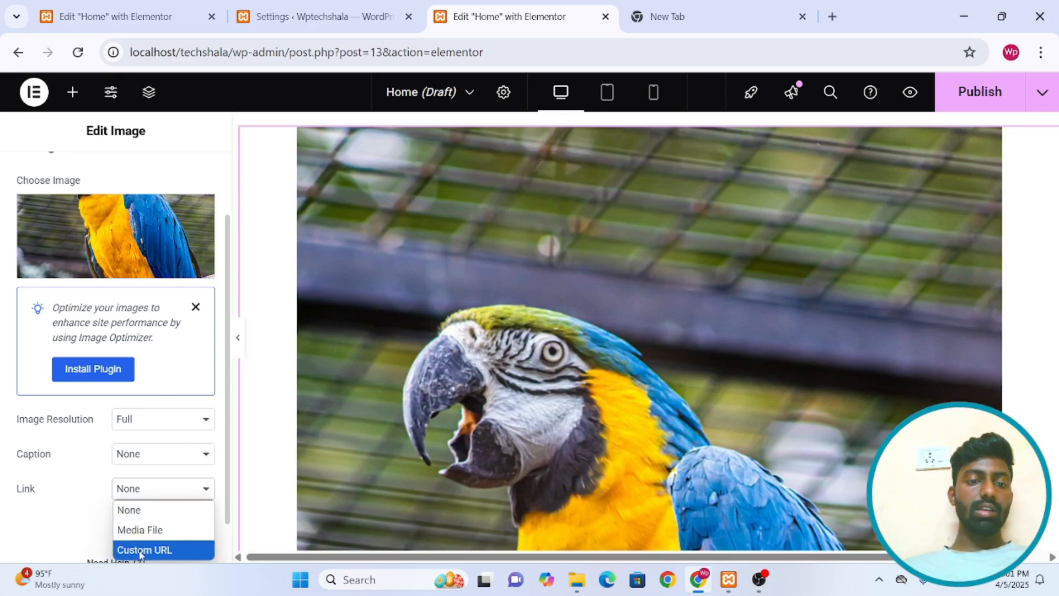
click(141, 550)
click(107, 529)
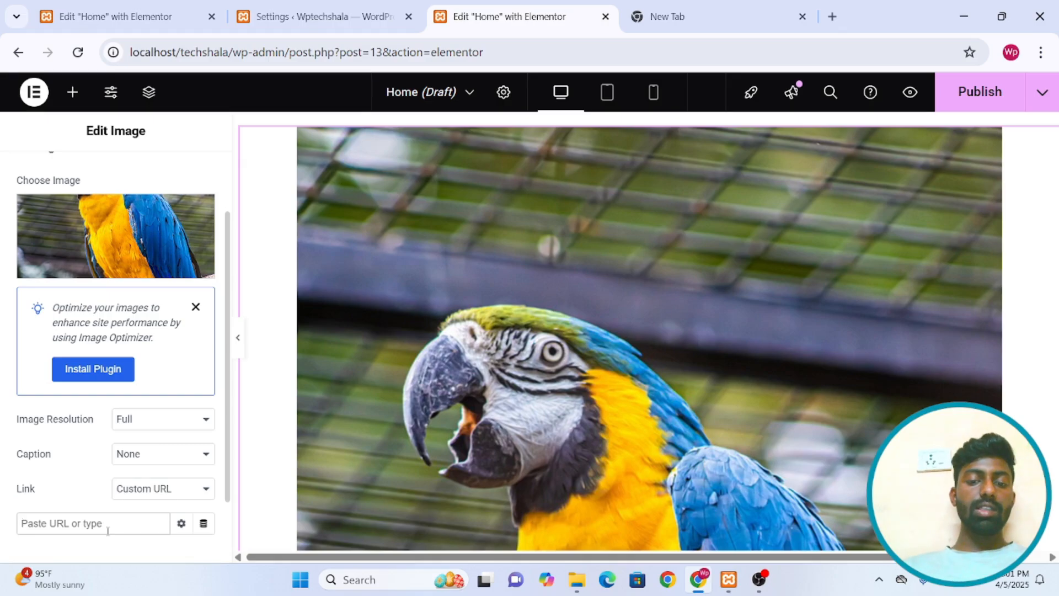
text(hdkjkhlks)
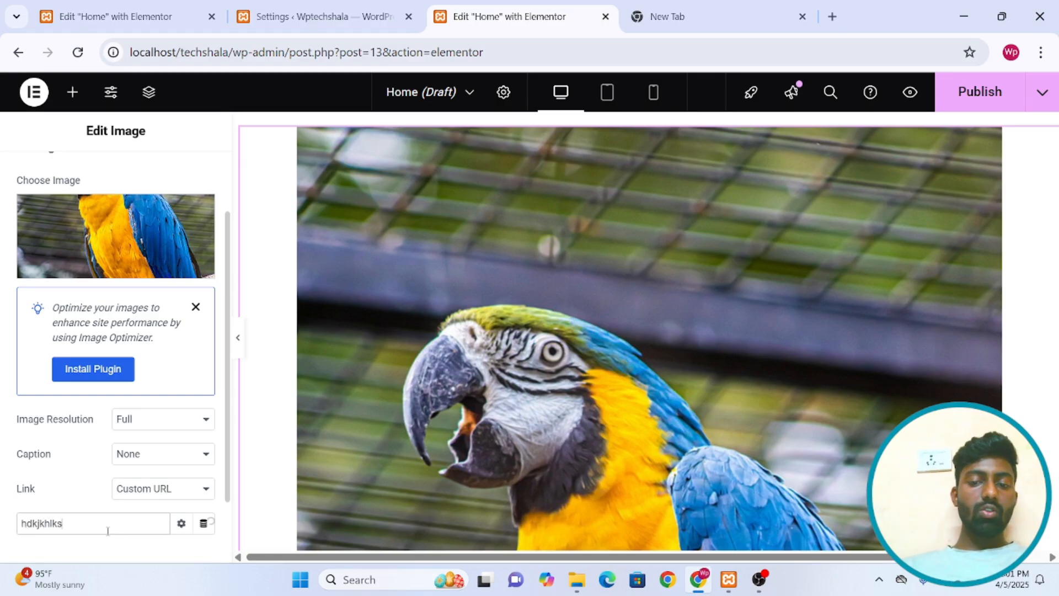
text(.com)
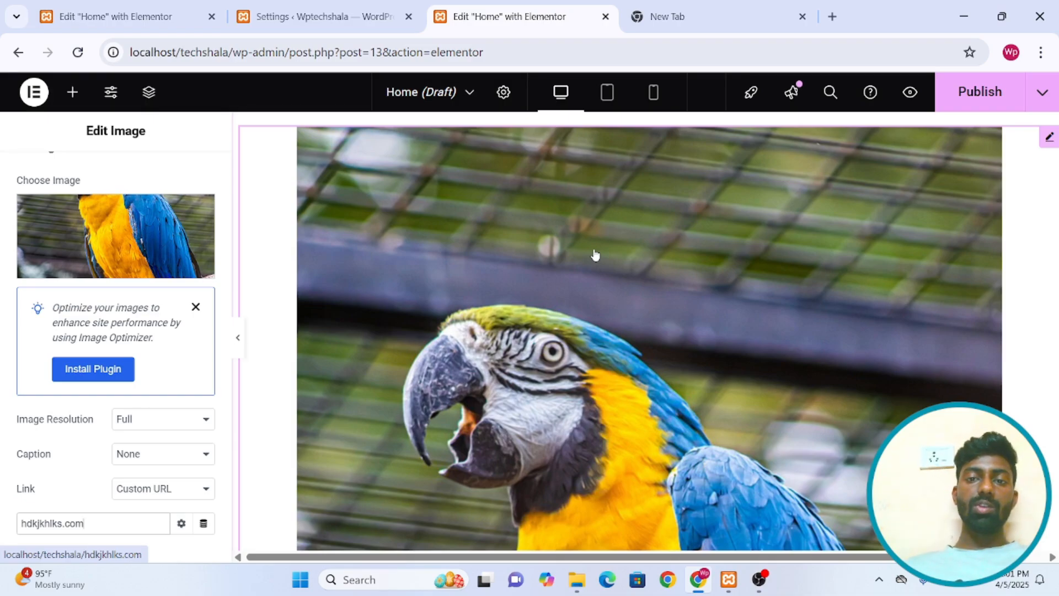
- Add a Text Editor widget from the Basic group directly below the parrot image
scroll(83, 309, up, 2)
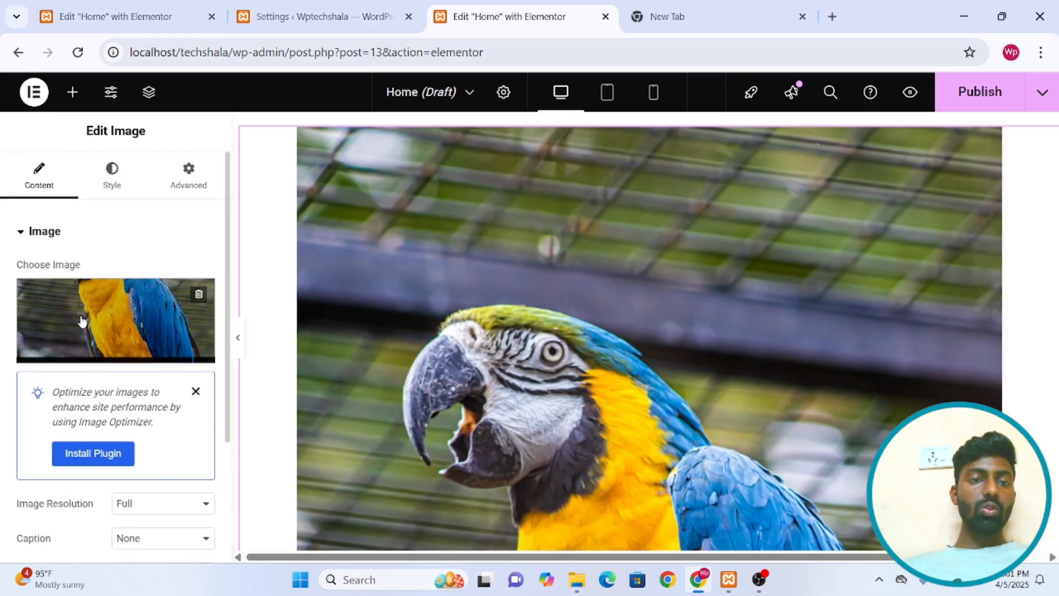
scroll(82, 318, down, 2)
scroll(82, 316, up, 2)
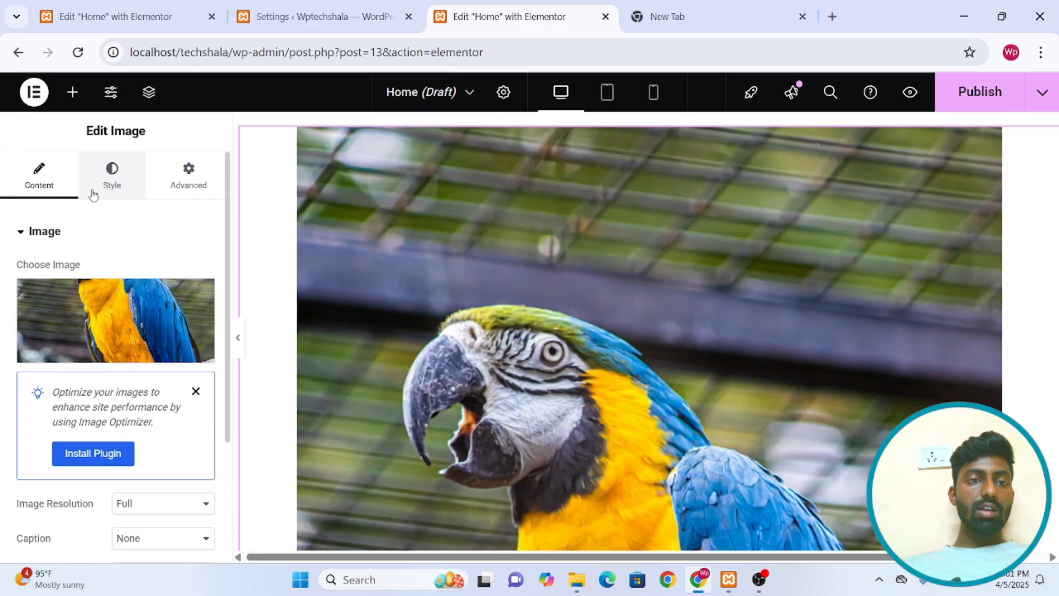
click(69, 91)
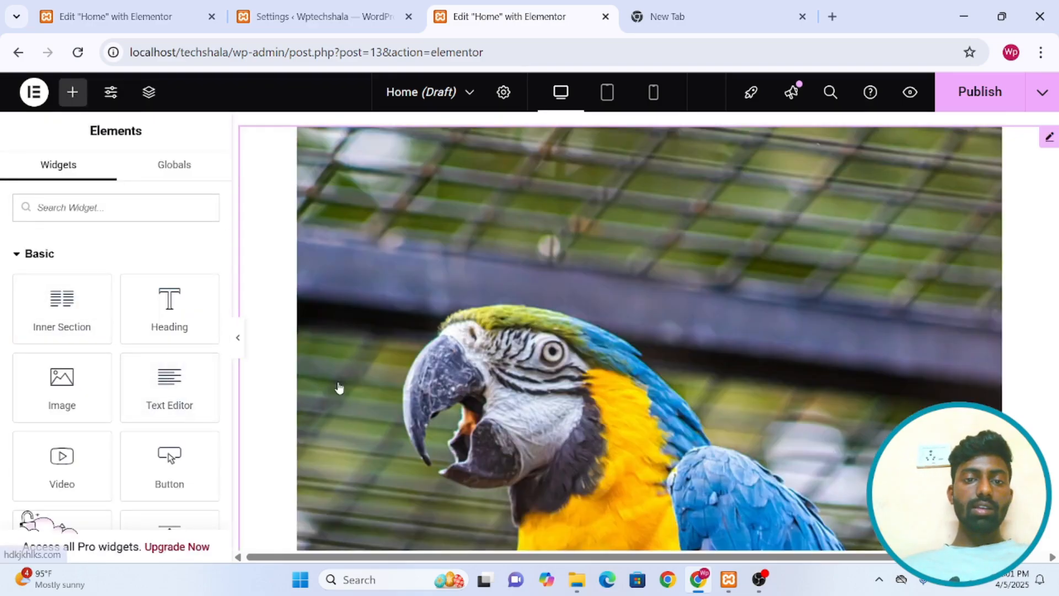
scroll(338, 385, down, 8)
scroll(338, 386, up, 1)
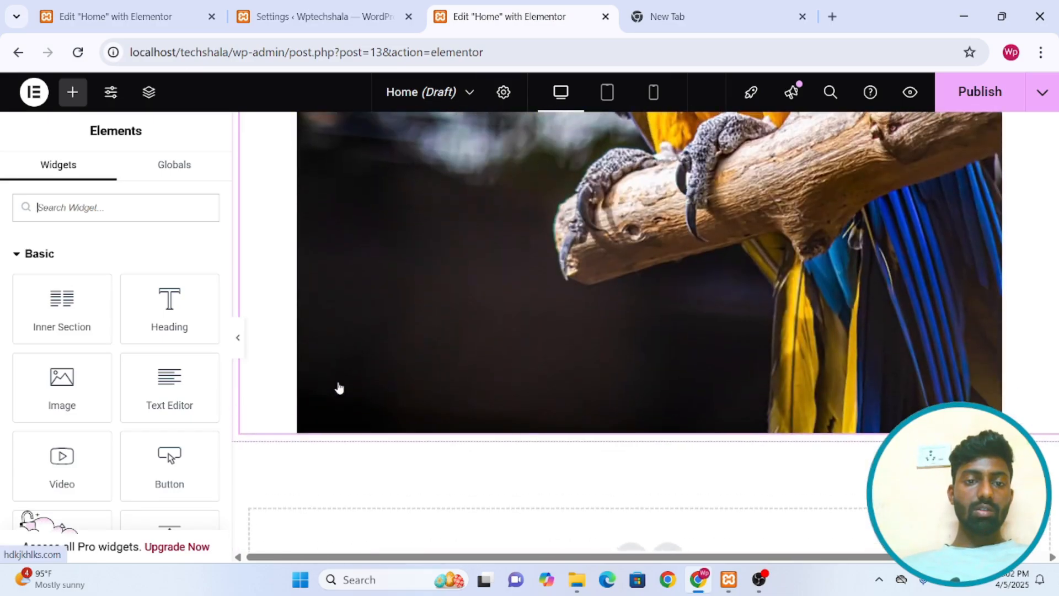
drag(165, 385, 387, 417)
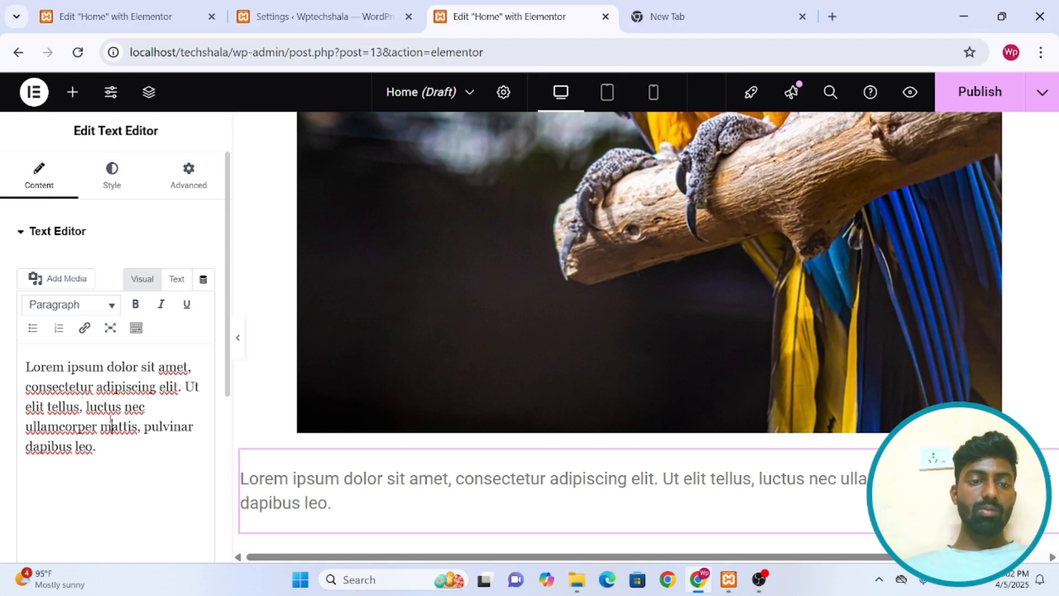
- Replace the Text Editor widget's placeholder paragraph with "There is bird"
click(124, 450)
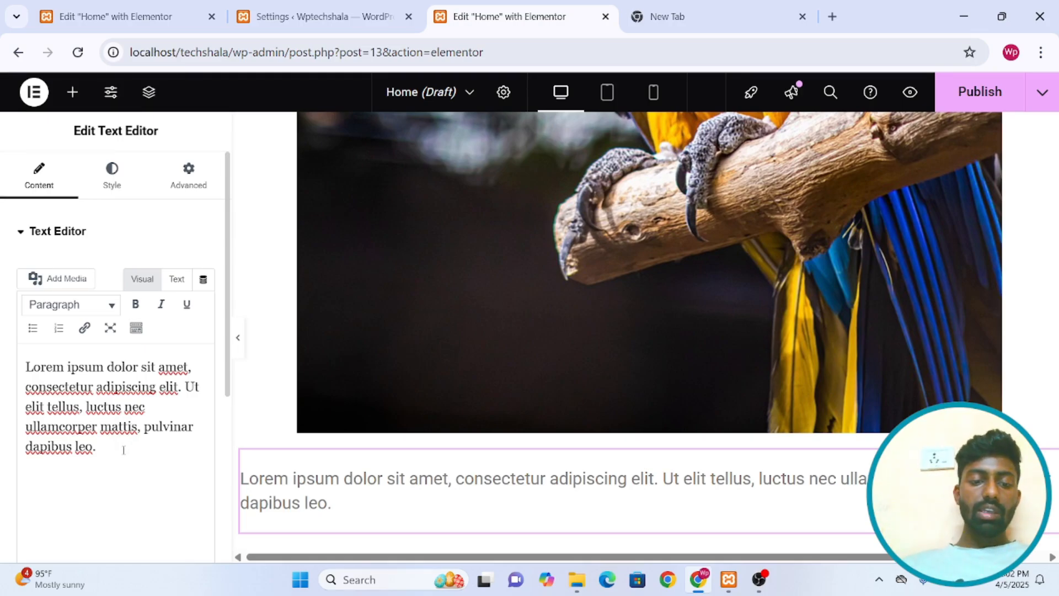
key(ctrl+a)
key(BackSpace)
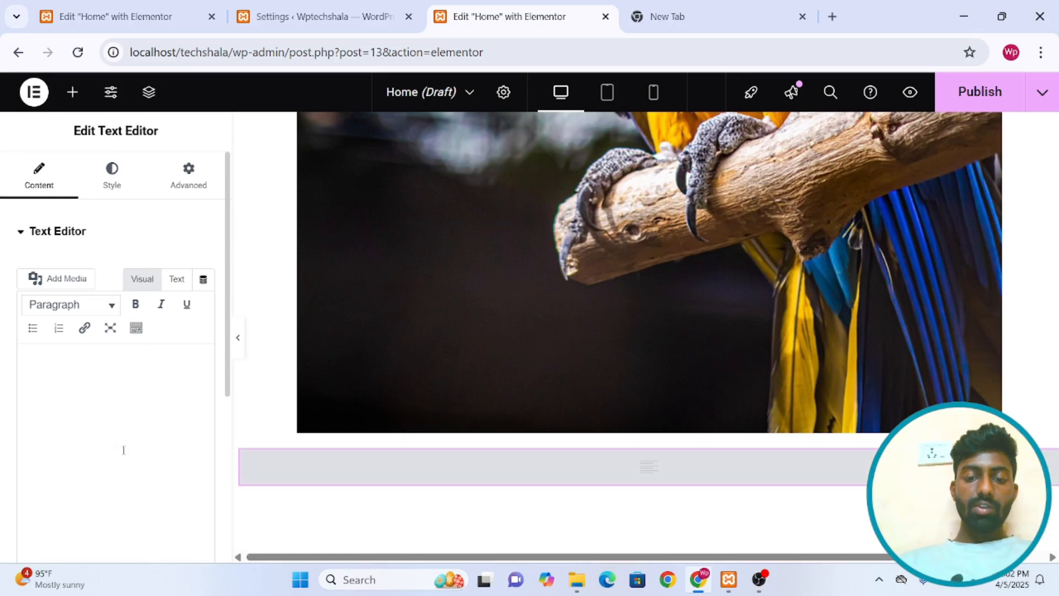
text(Thehe)
key(BackSpace)
key(BackSpace)
text(r)
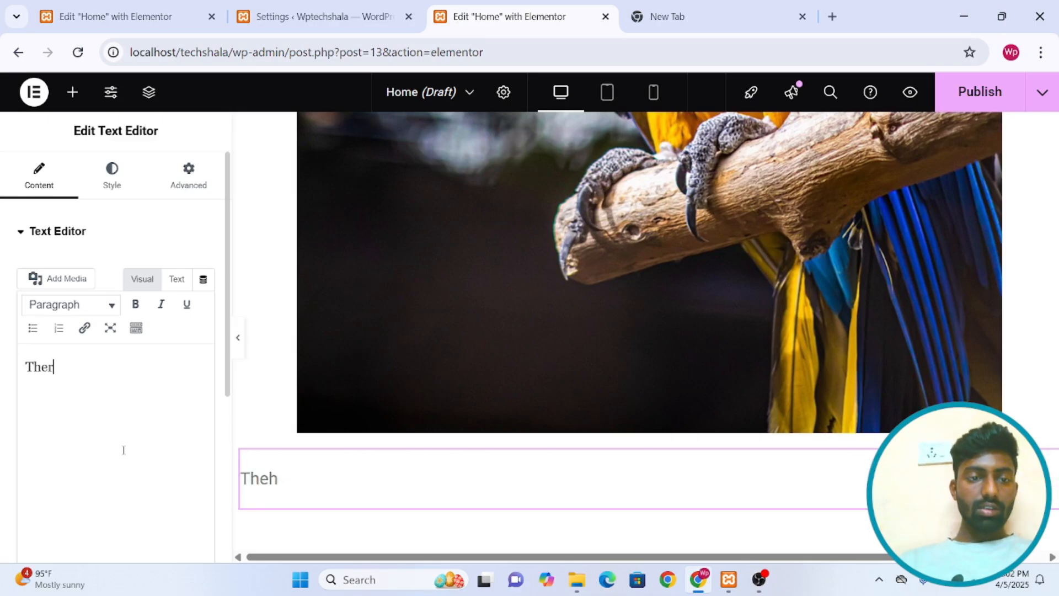
text(e is b)
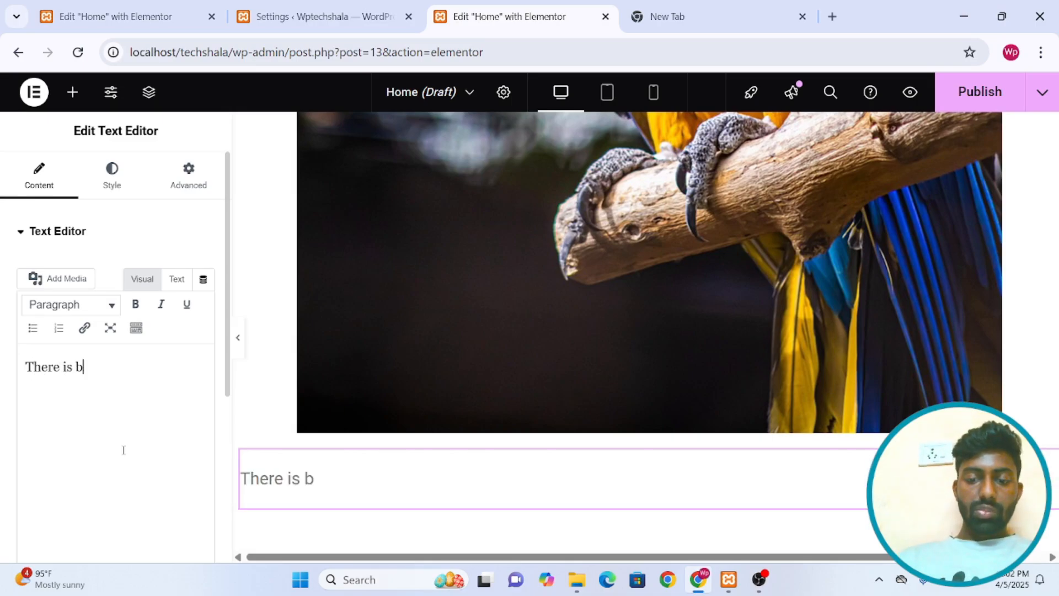
text(ird)
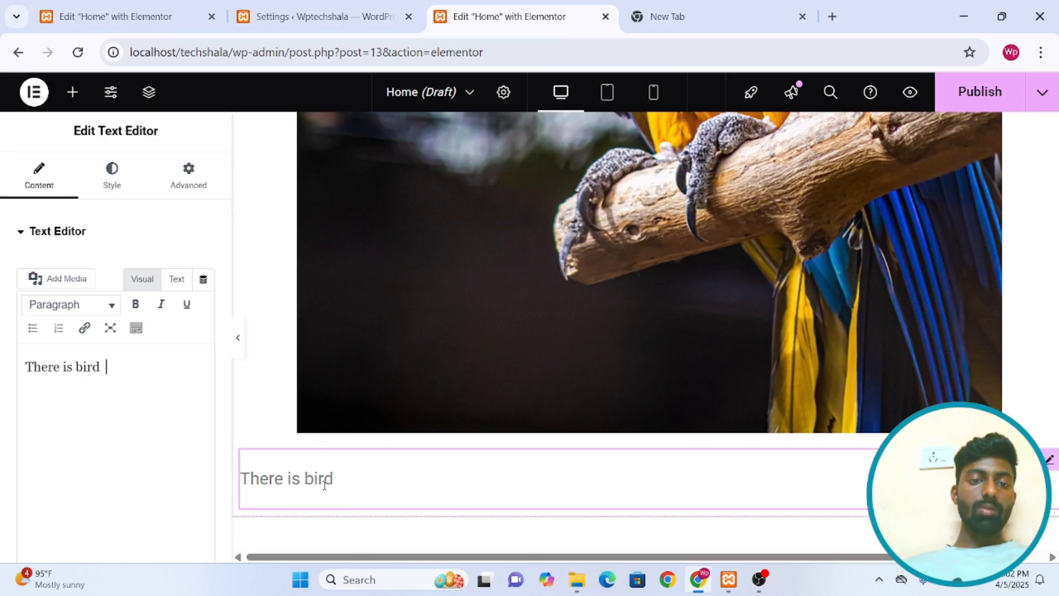
- Try the Center and Right alignments on the "There is bird" text and set its alignment to Left
click(119, 172)
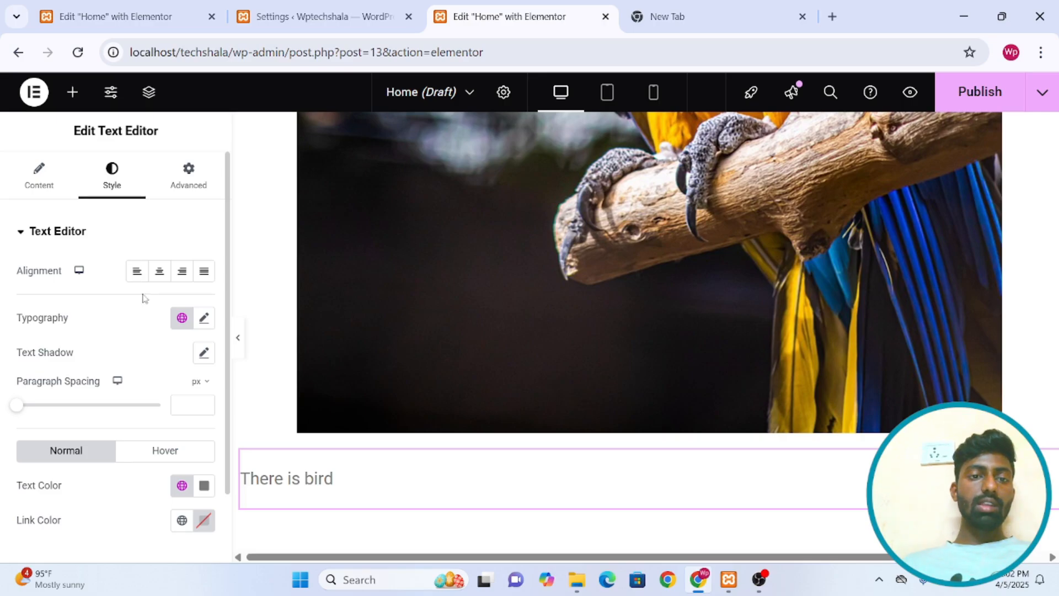
click(160, 274)
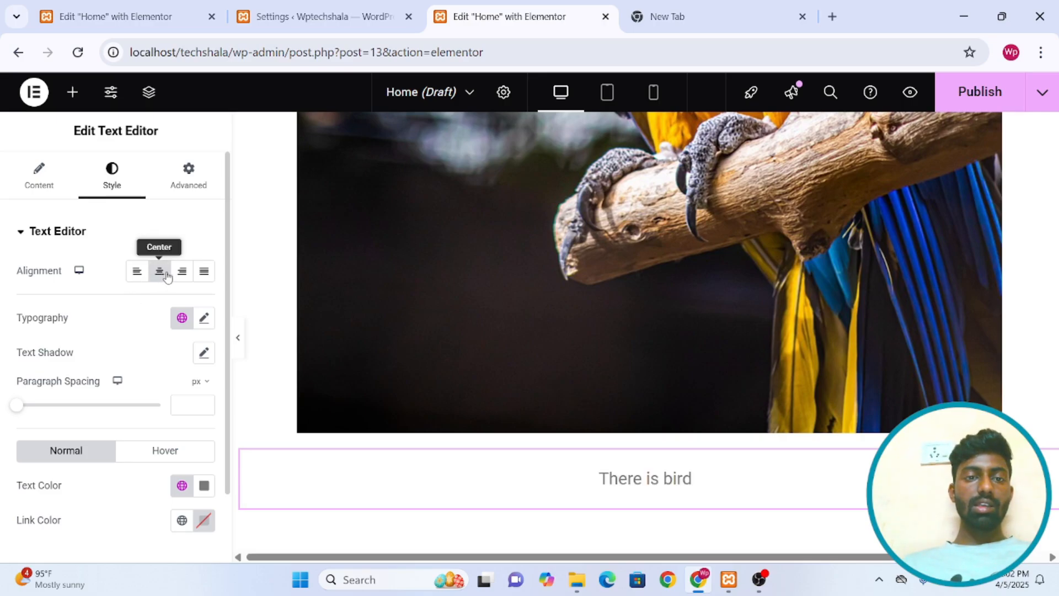
click(183, 272)
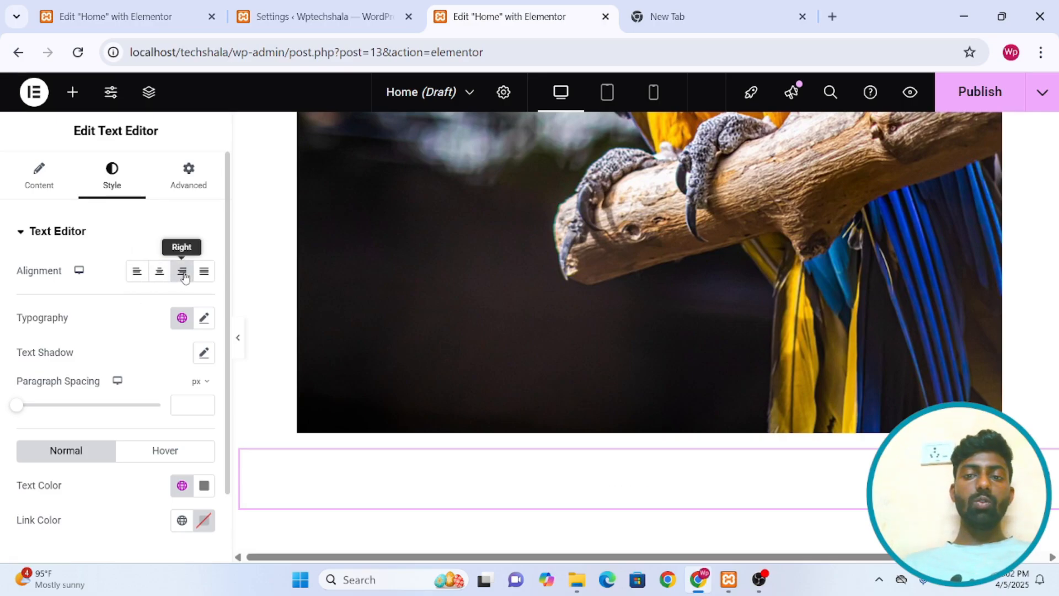
click(159, 274)
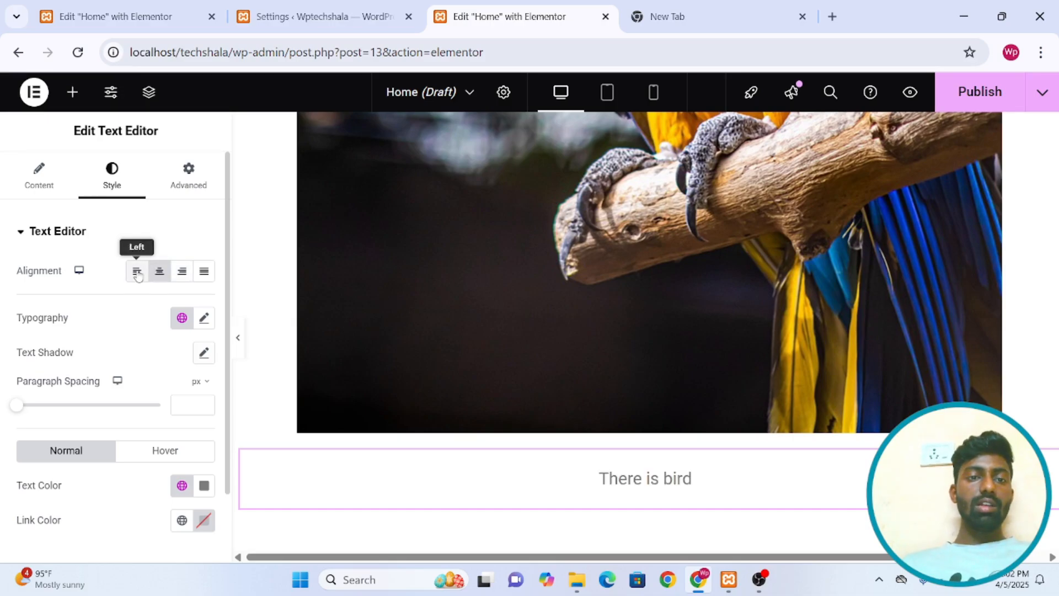
click(138, 275)
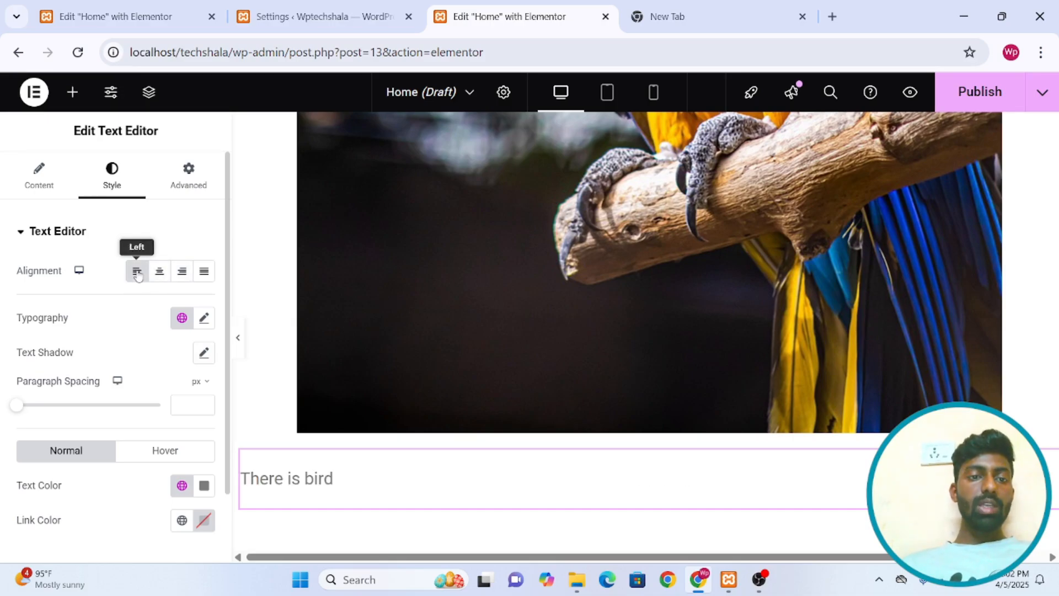
- Set the font family of the "There is bird" text to Arial in its typography settings
click(204, 319)
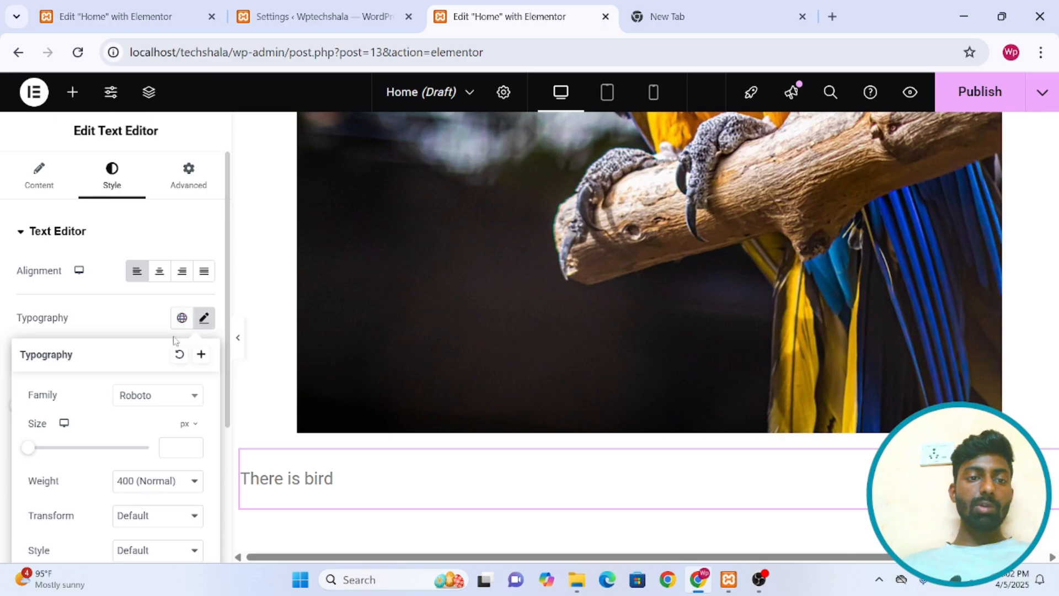
scroll(173, 337, down, 2)
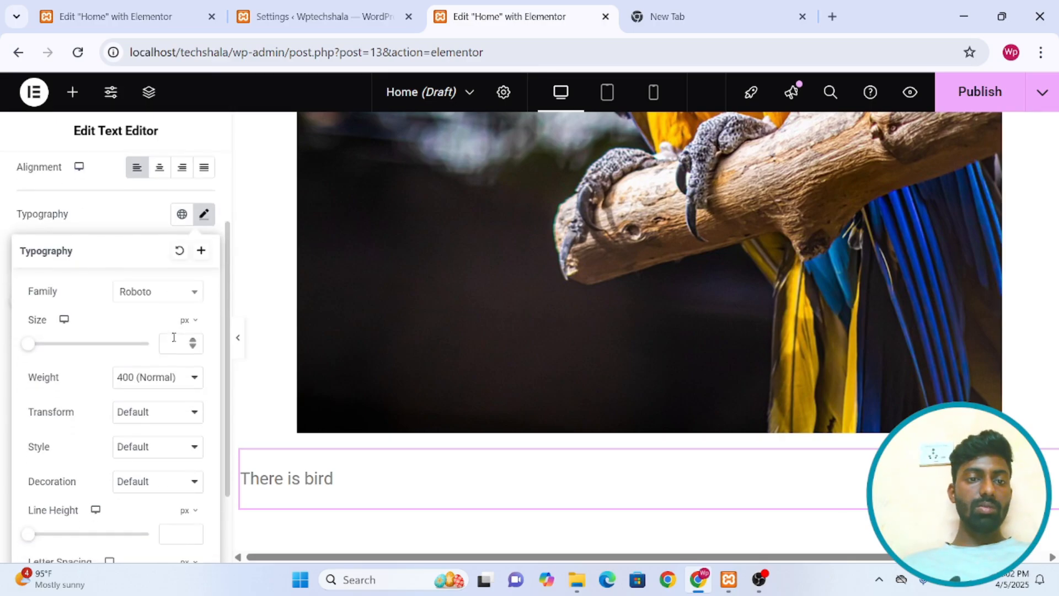
click(164, 294)
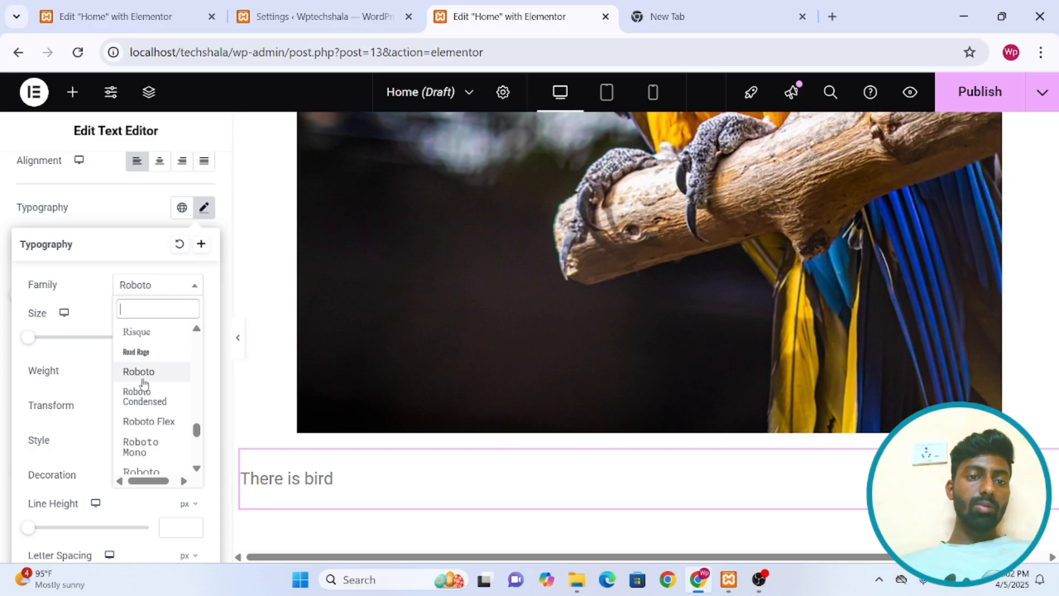
text(ari)
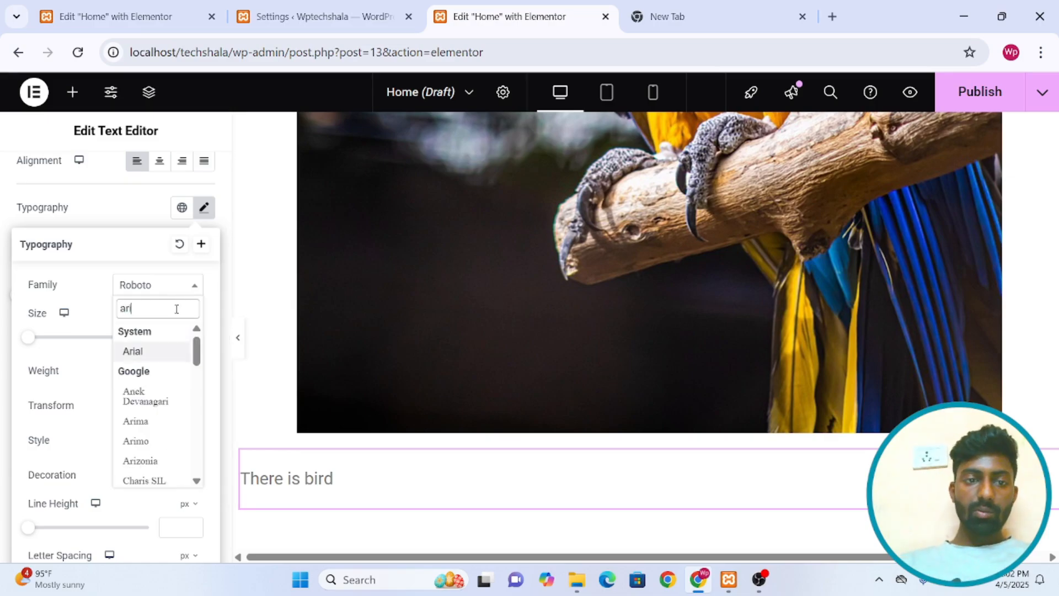
text(a)
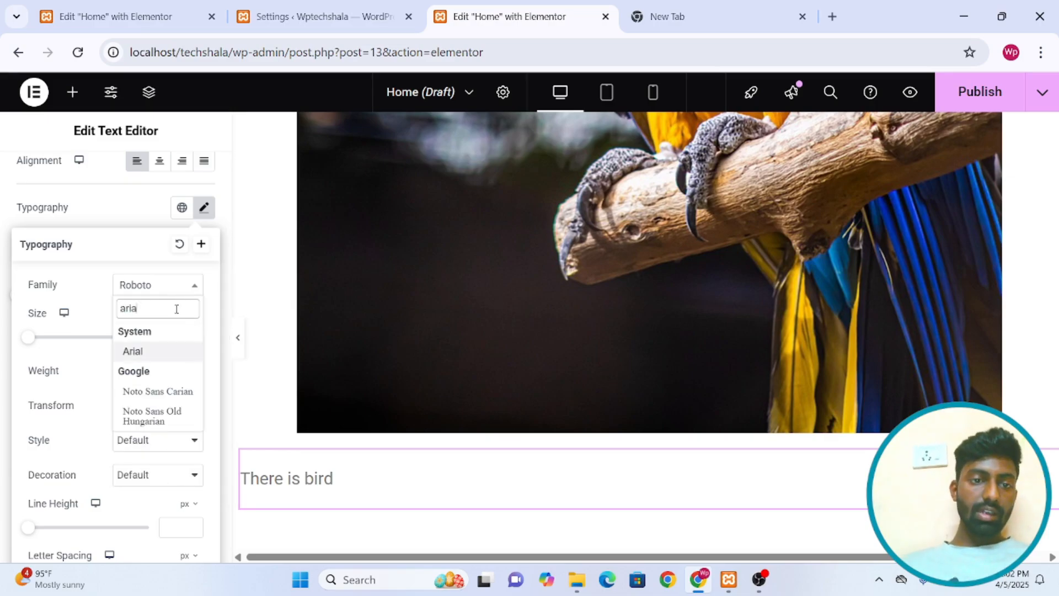
click(158, 358)
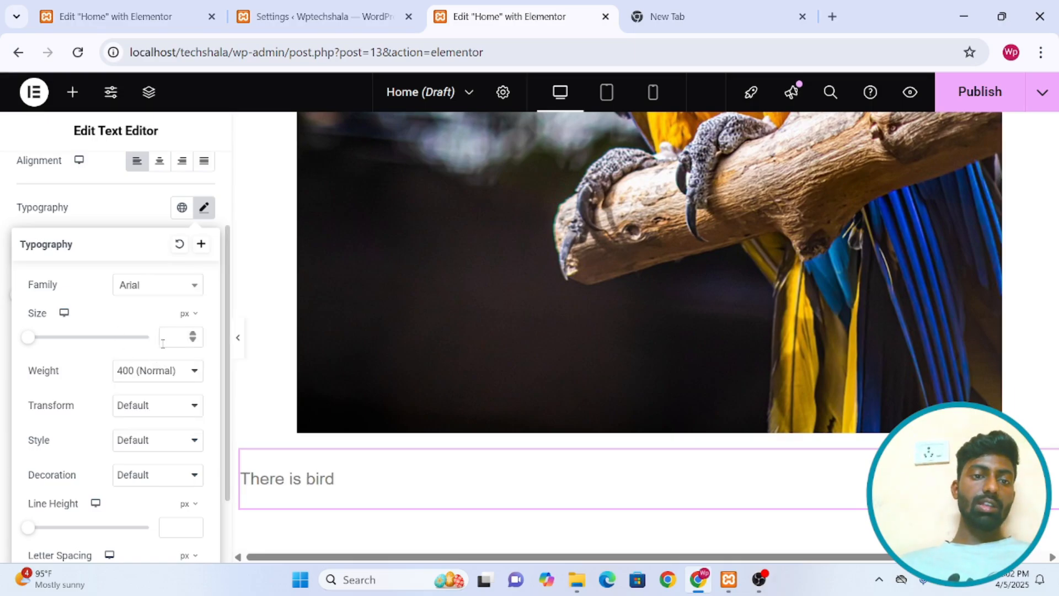
- Set the "There is bird" text's font size to 16 px and keep its weight at 400 (Normal)
click(171, 339)
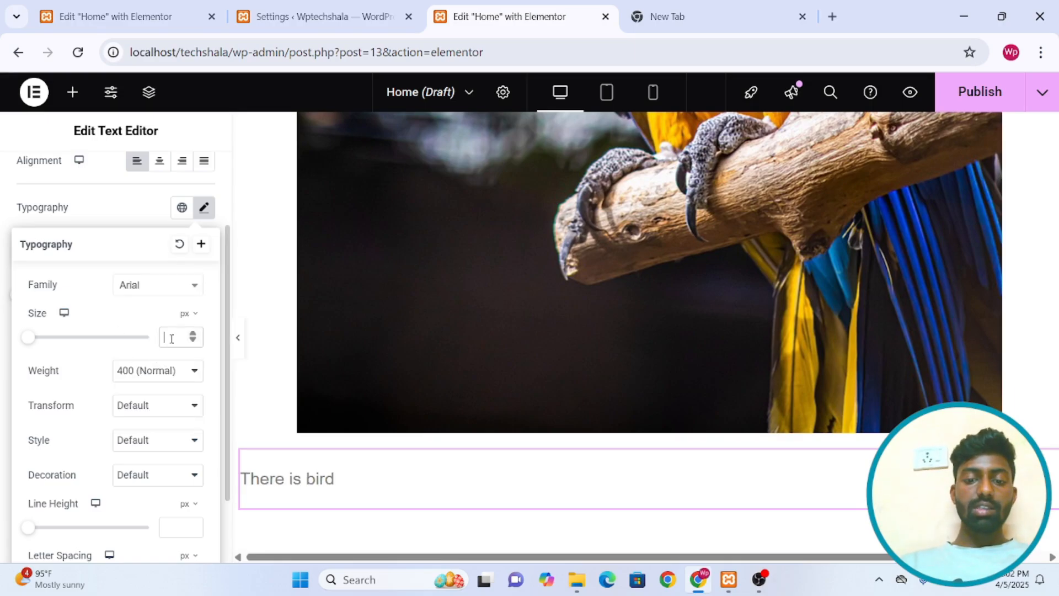
text(16)
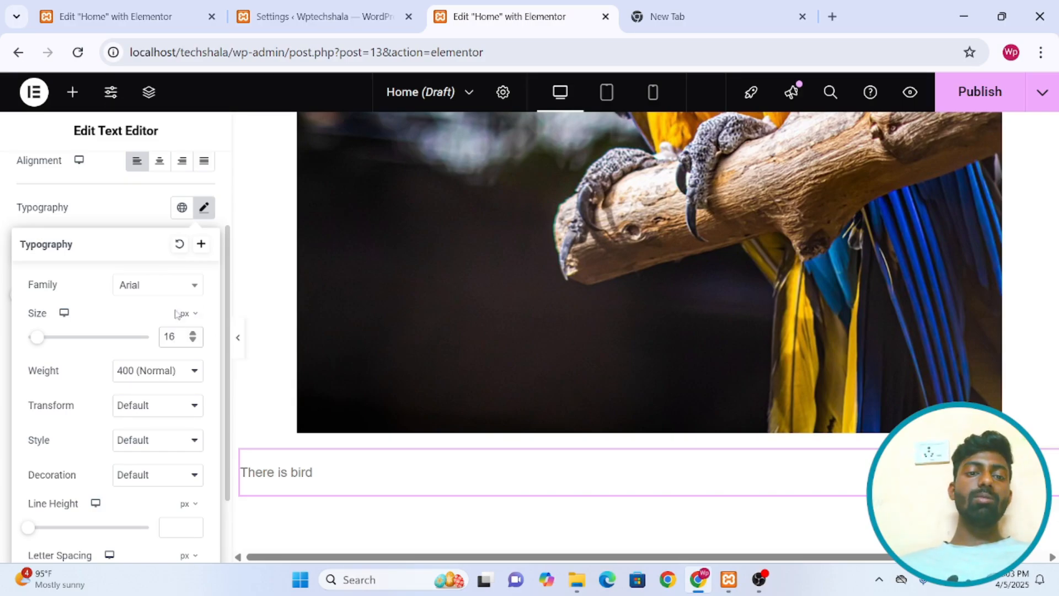
click(146, 372)
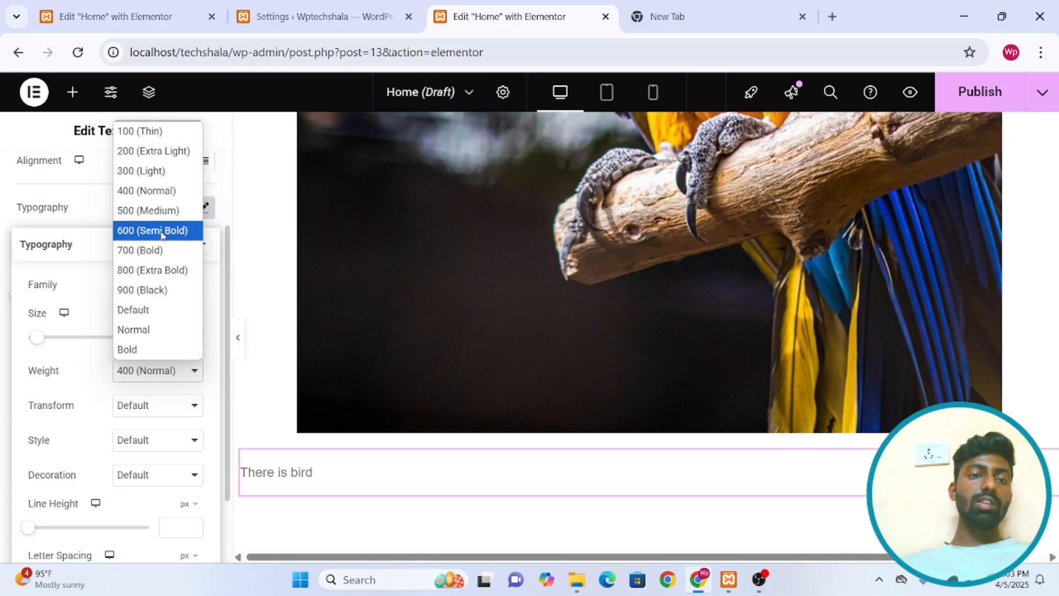
click(169, 190)
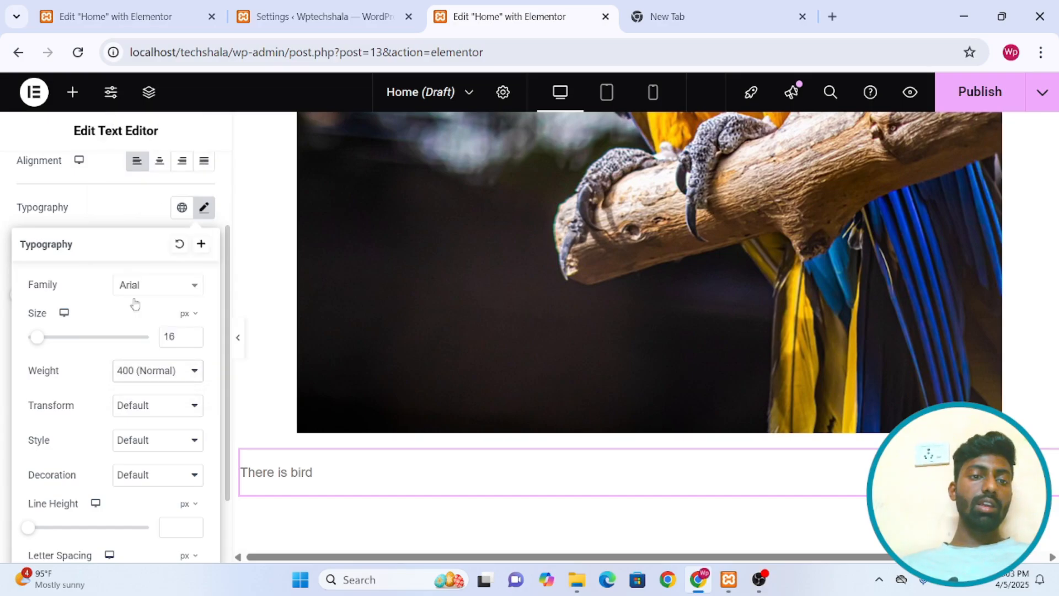
scroll(132, 318, down, 1)
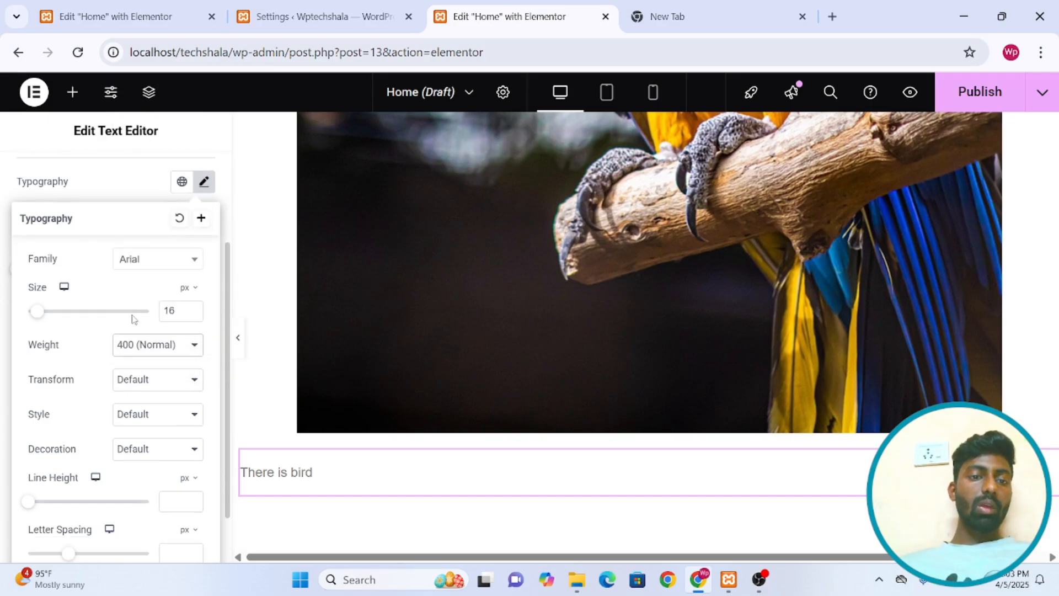
click(129, 404)
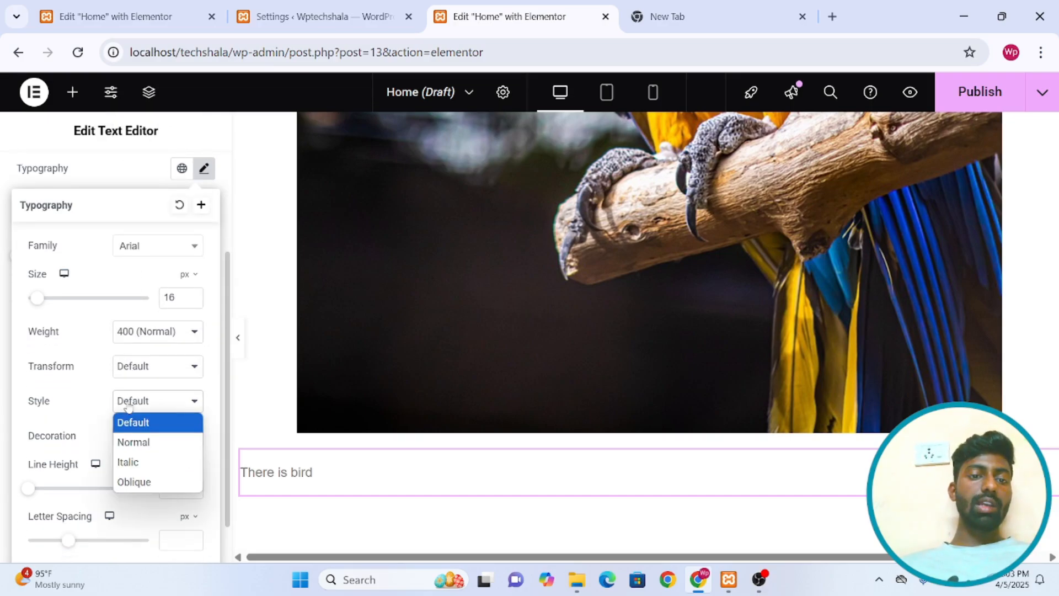
click(6, 405)
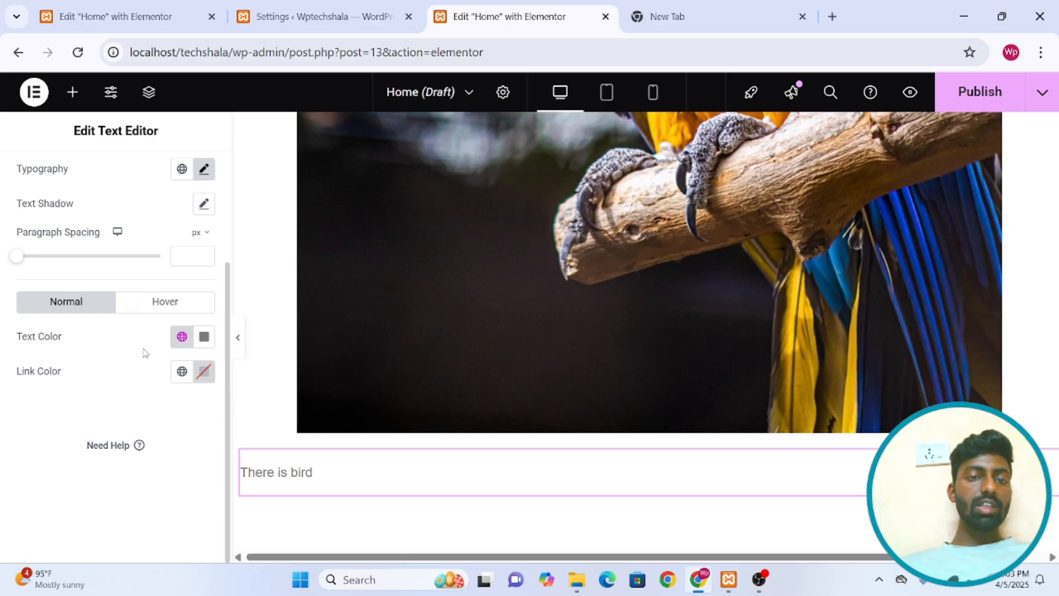
scroll(144, 355, up, 3)
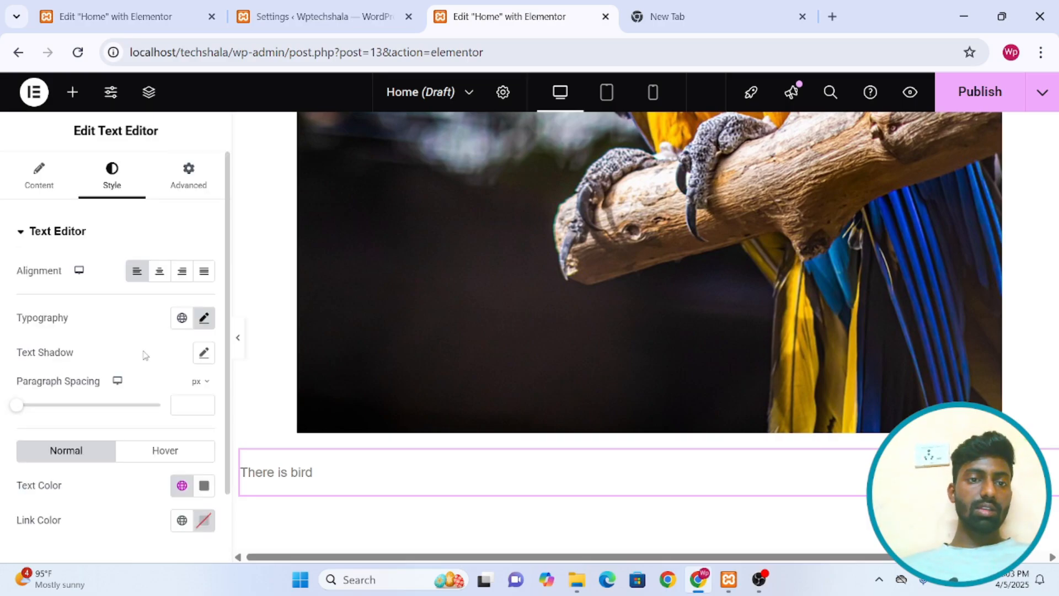
click(197, 165)
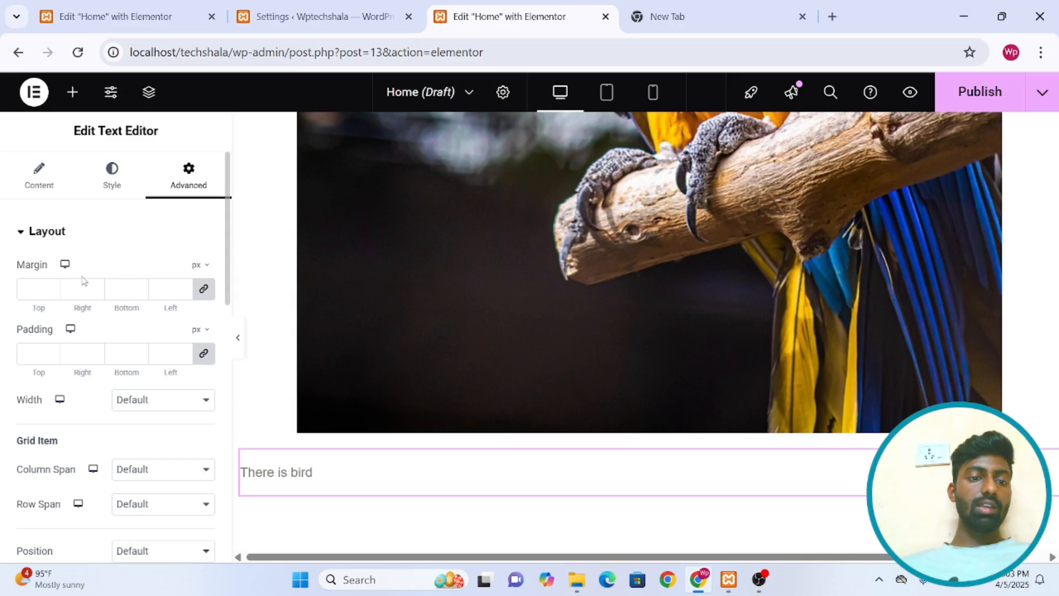
- Add a Video widget from the Basic group directly below the "There is bird" text
click(73, 93)
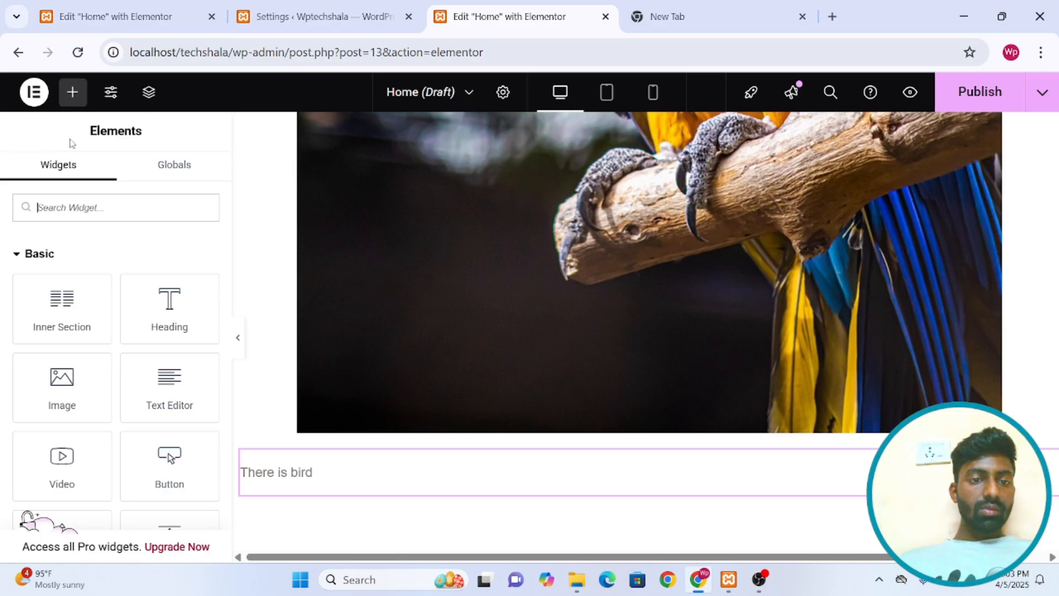
scroll(154, 321, down, 2)
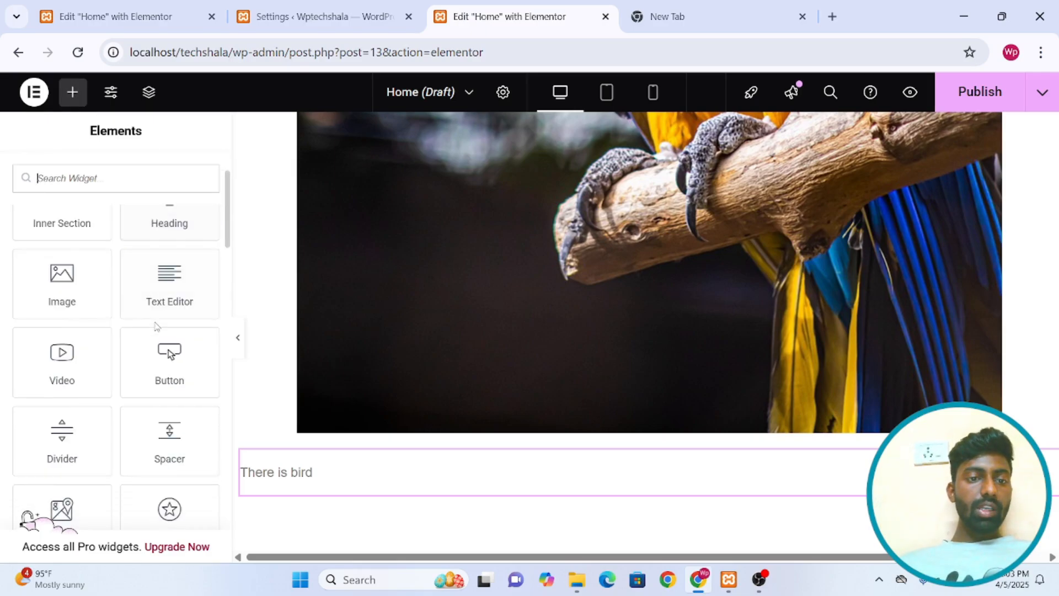
scroll(155, 321, up, 1)
scroll(155, 321, down, 1)
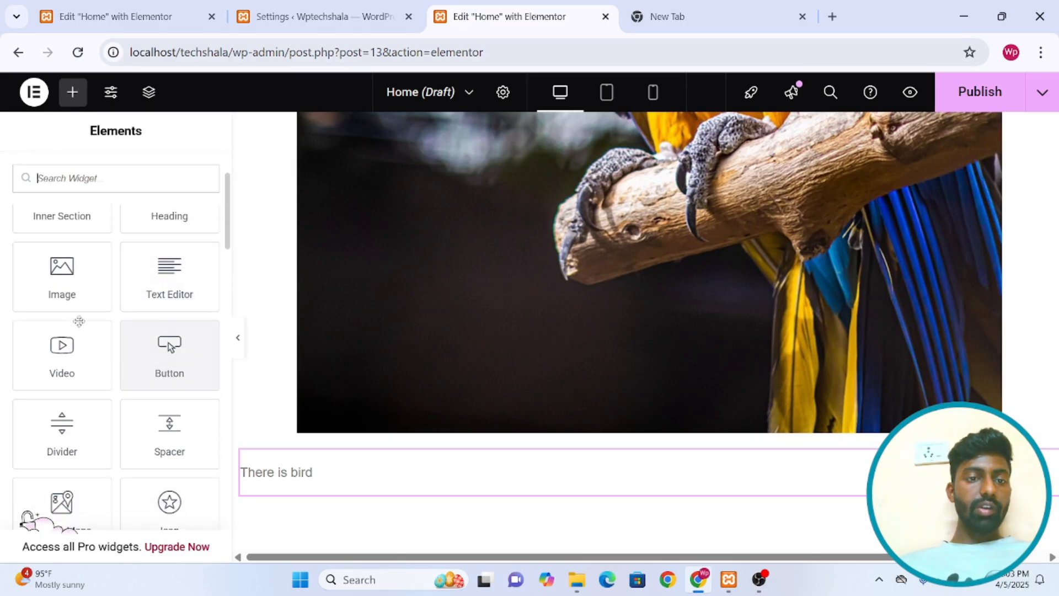
scroll(283, 331, down, 2)
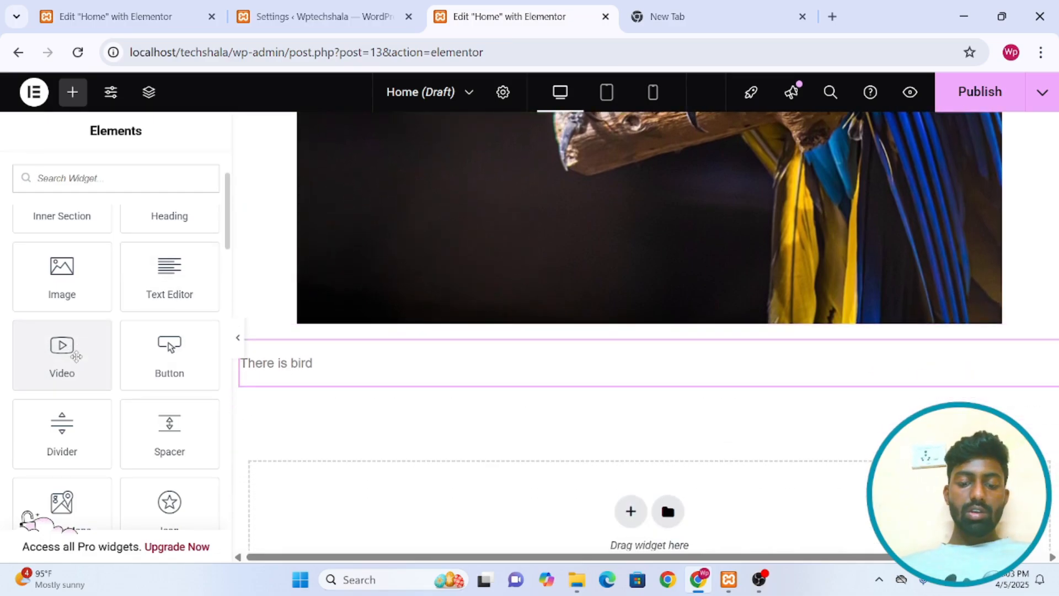
drag(76, 357, 340, 380)
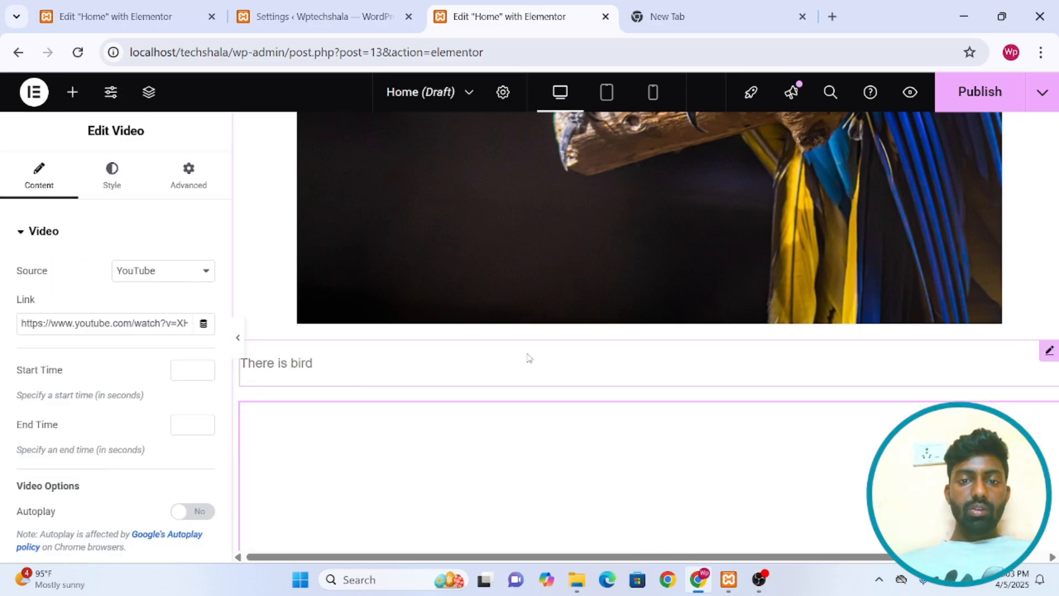
scroll(528, 357, down, 4)
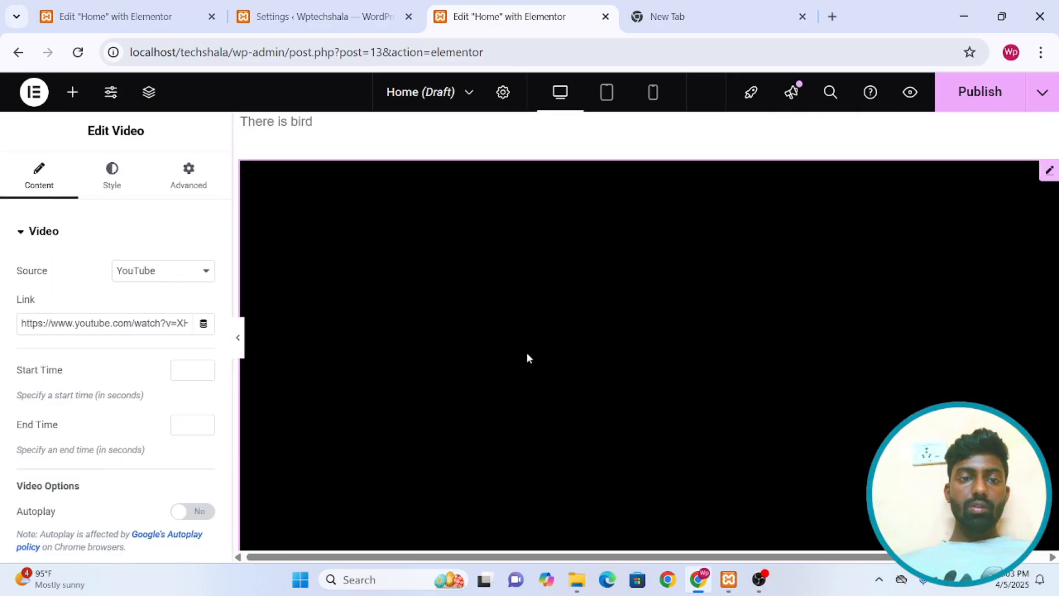
scroll(526, 357, down, 1)
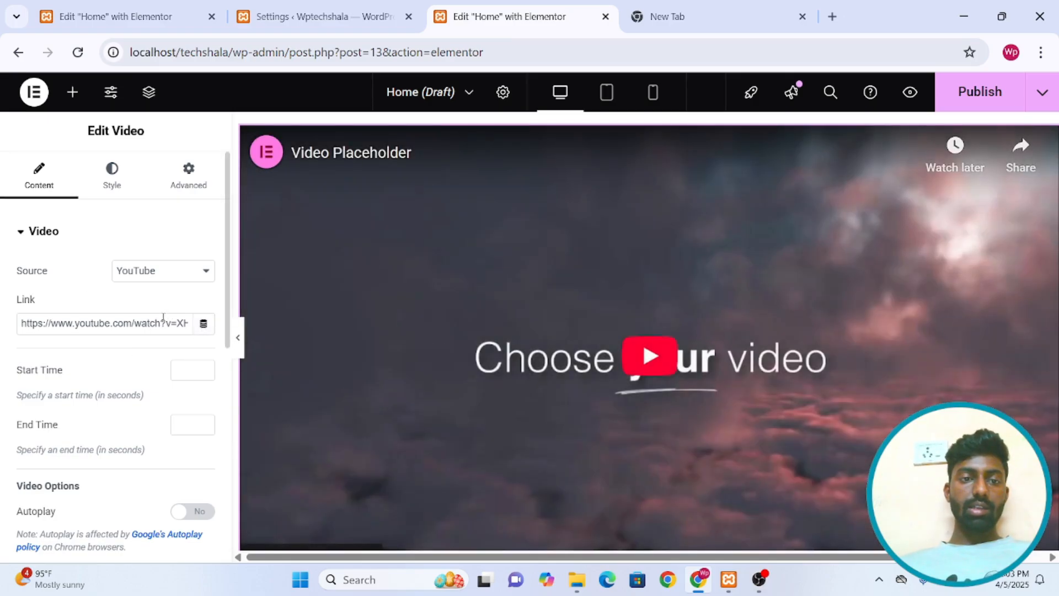
- Switch to the empty browser tab, open youtube.com and search it for "wp techshala"
click(740, 5)
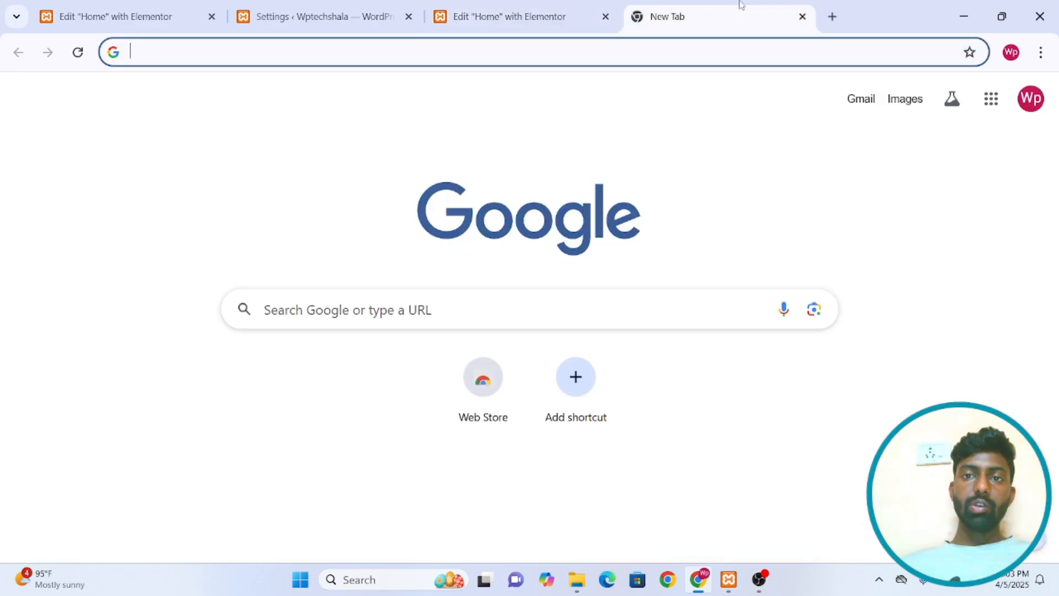
text(youtube.com)
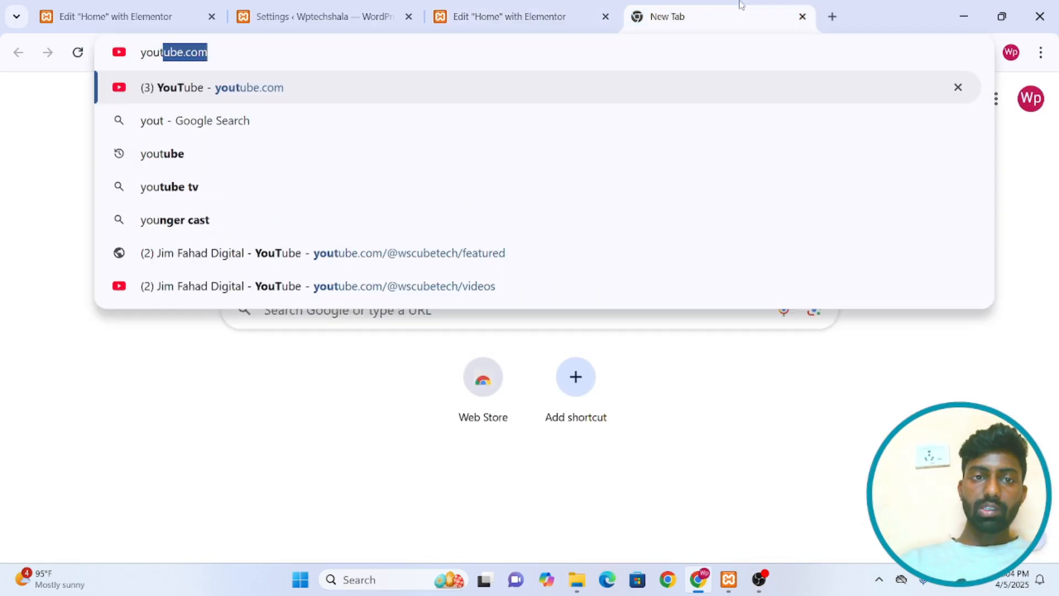
key(Return)
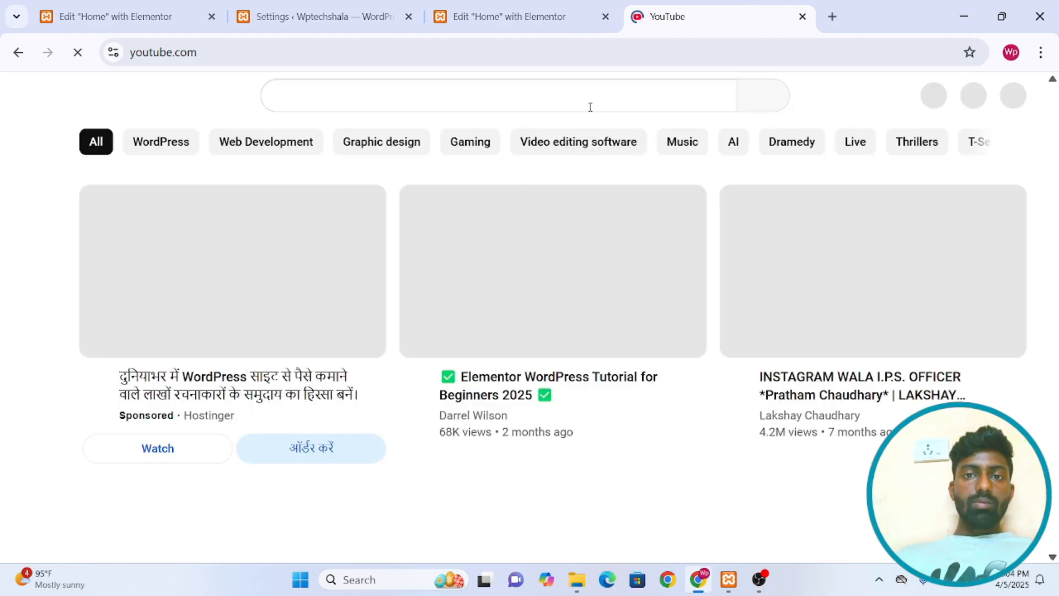
click(591, 105)
text(wp tech)
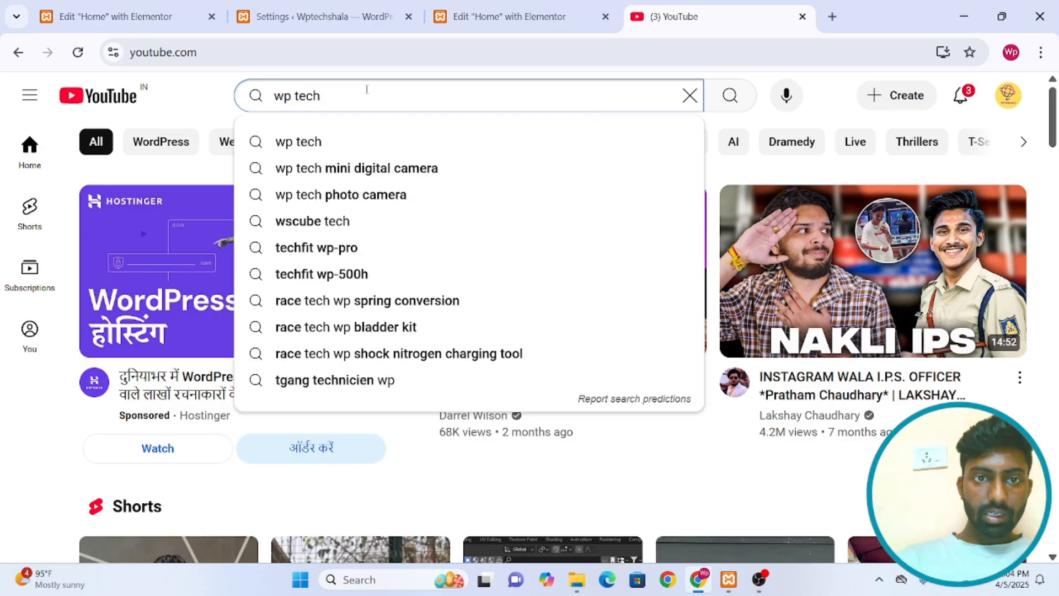
text(s)
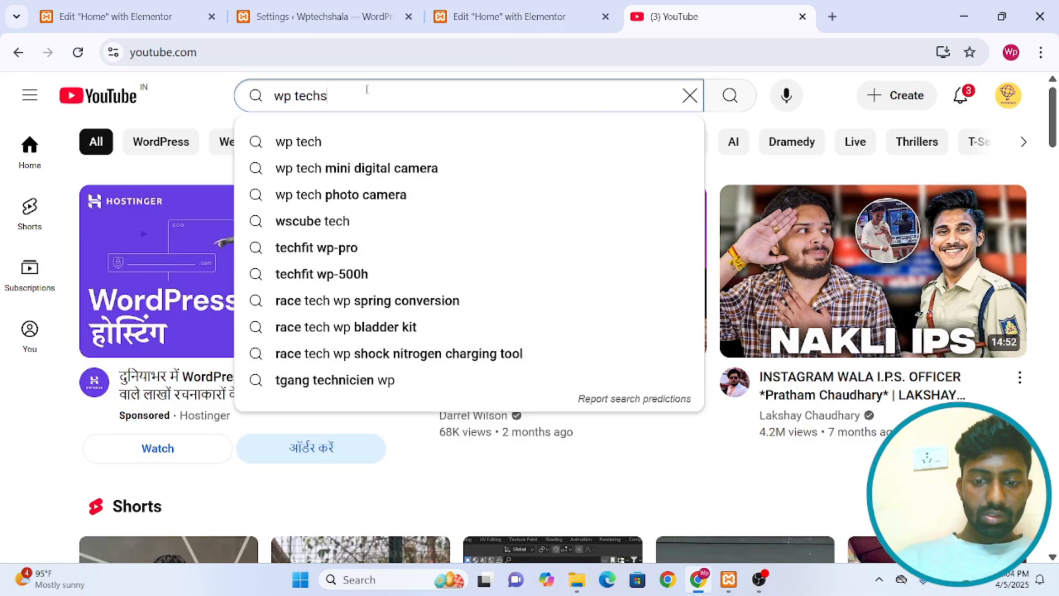
text(hala)
key(Return)
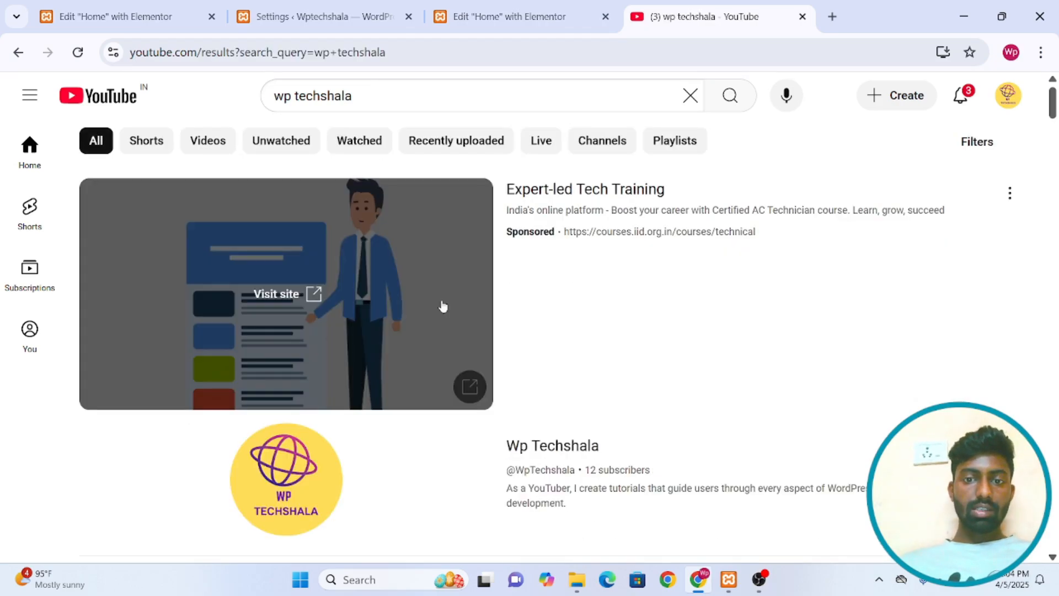
- Open the Wp Techshala channel and its video "How to Create a Website for Free | WordPress Website for Beginners"
scroll(443, 306, down, 3)
click(357, 293)
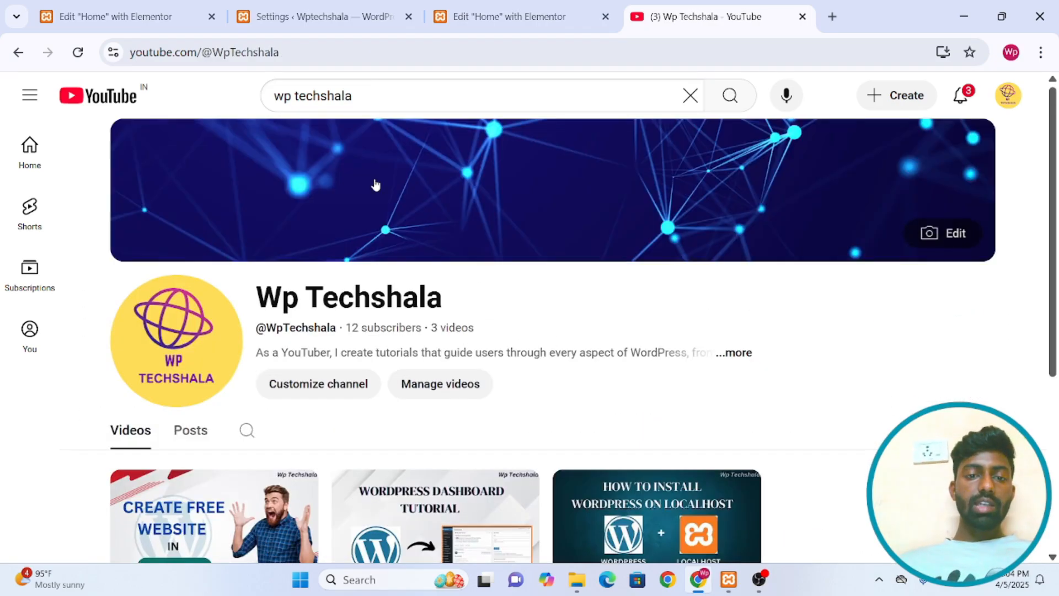
scroll(375, 185, down, 4)
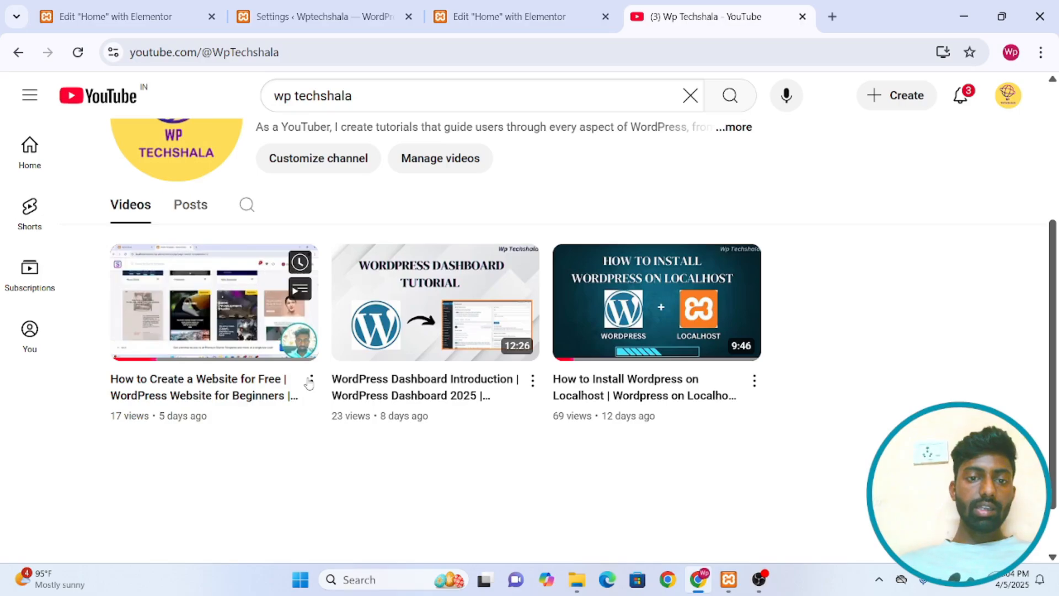
right_click(308, 383)
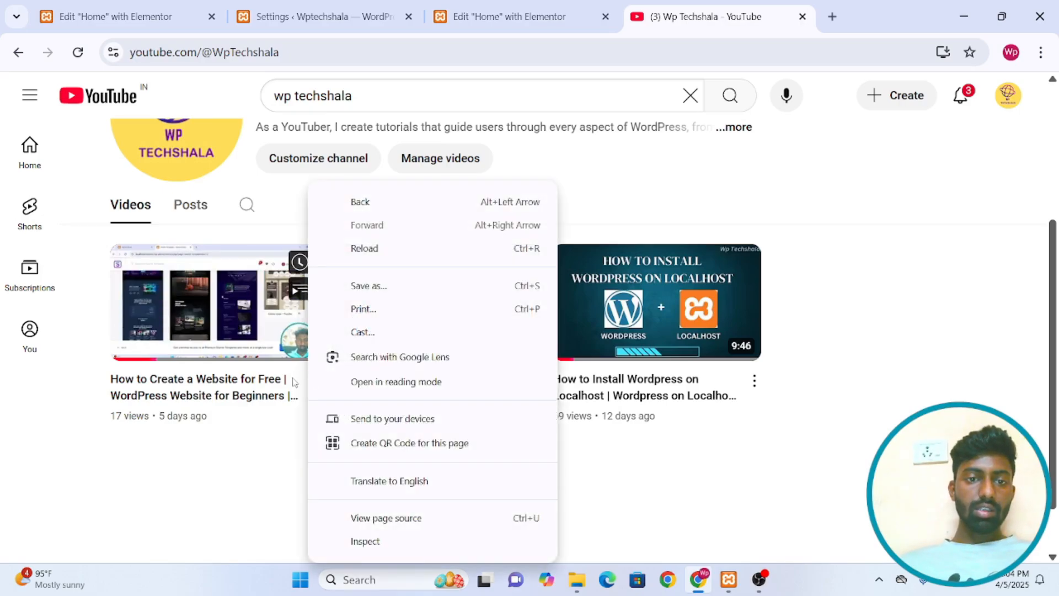
click(276, 339)
click(277, 344)
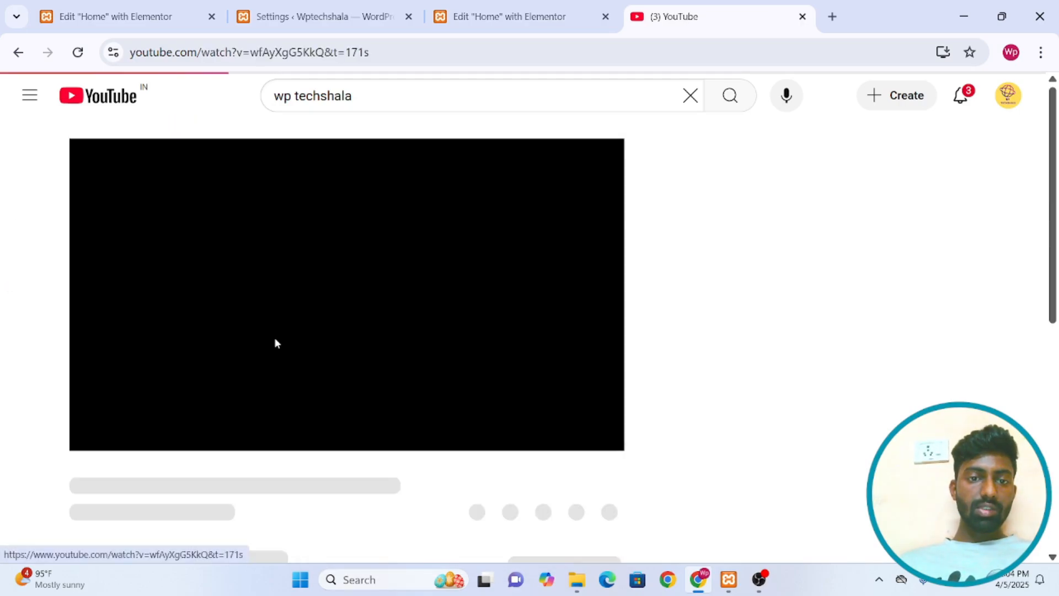
- Pause playback of the "How to Create a Website for Free" video
scroll(346, 352, down, 3)
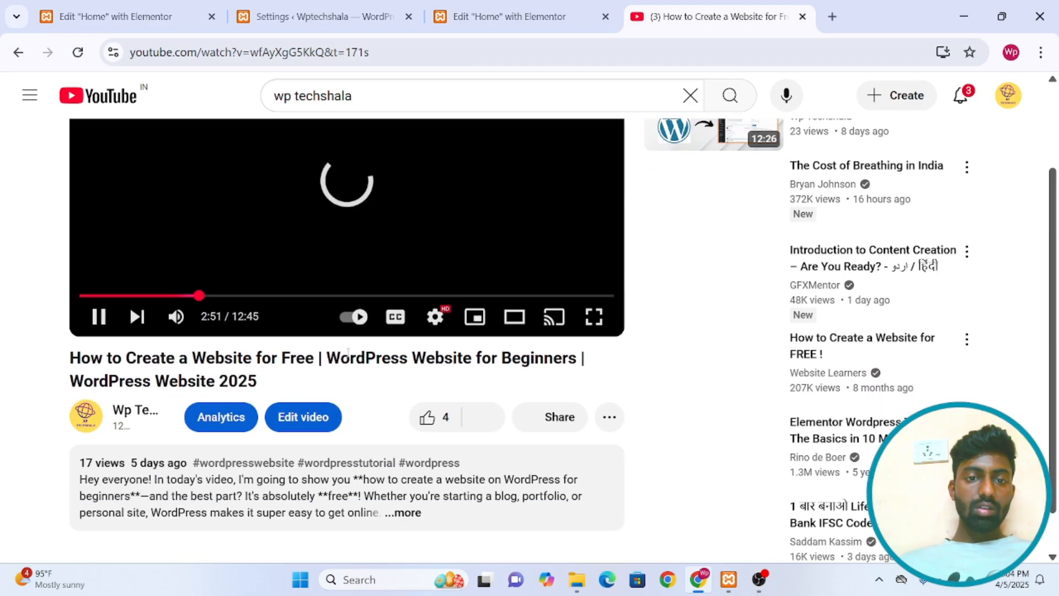
key(space)
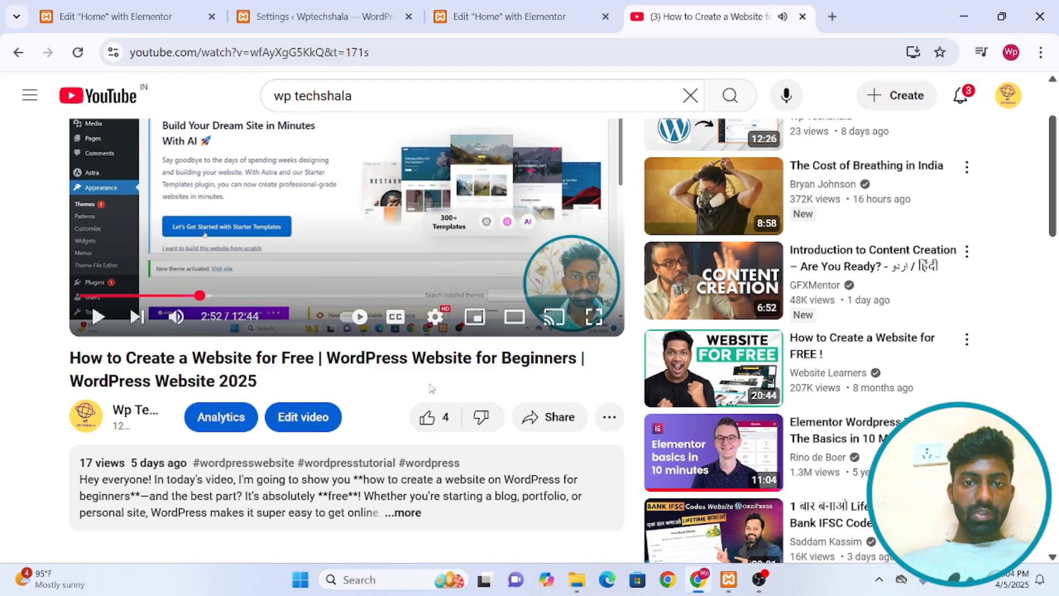
scroll(430, 389, down, 4)
scroll(431, 389, up, 1)
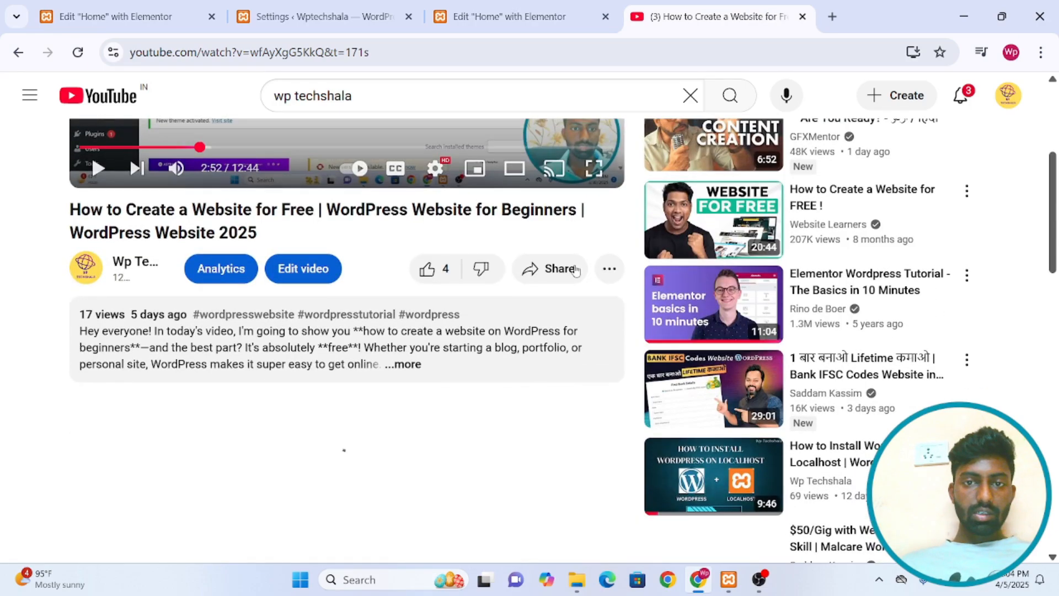
- Copy the YouTube video's share link and set it as the link of the Video widget on the Elementor Home page
click(571, 270)
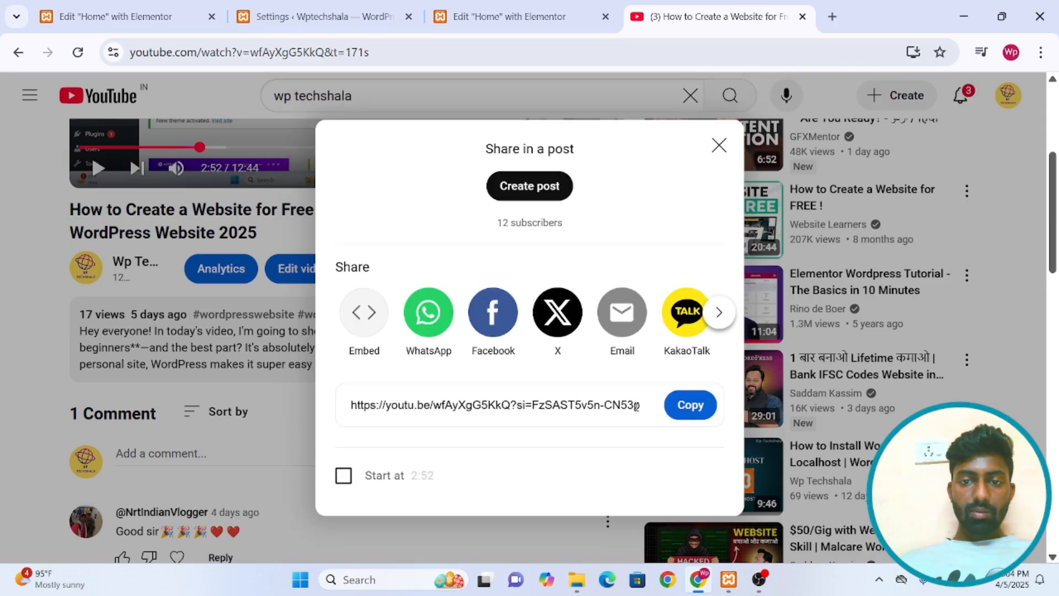
click(679, 406)
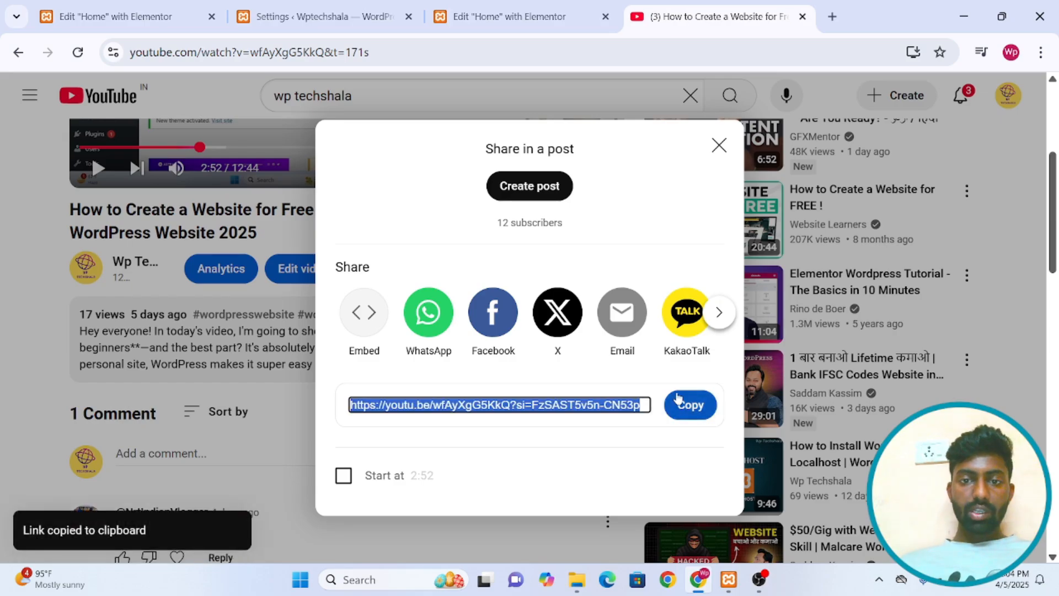
click(513, 16)
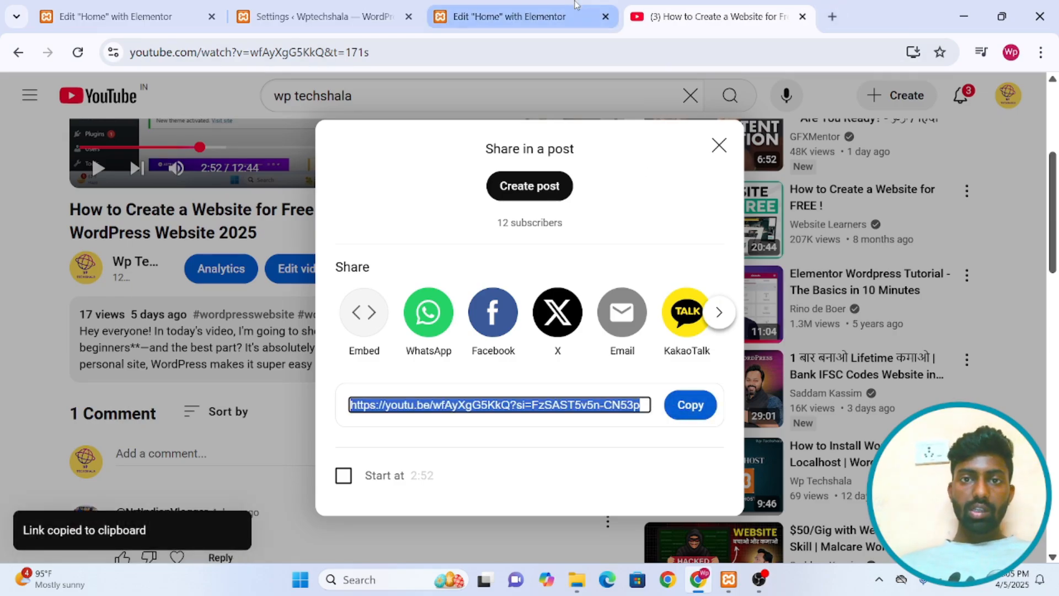
click(161, 322)
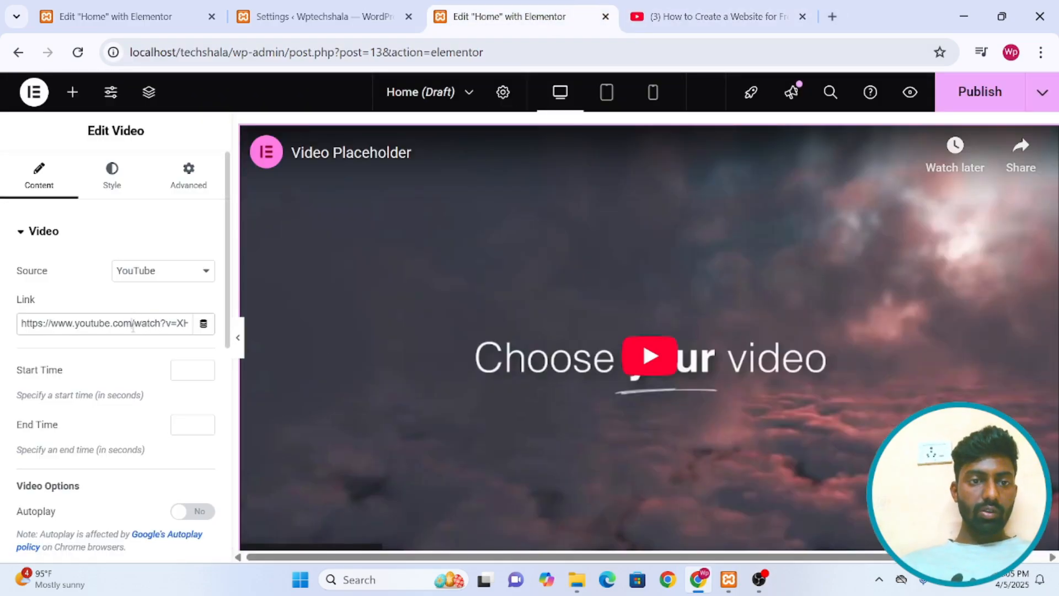
key(ctrl+a)
key(ctrl+v)
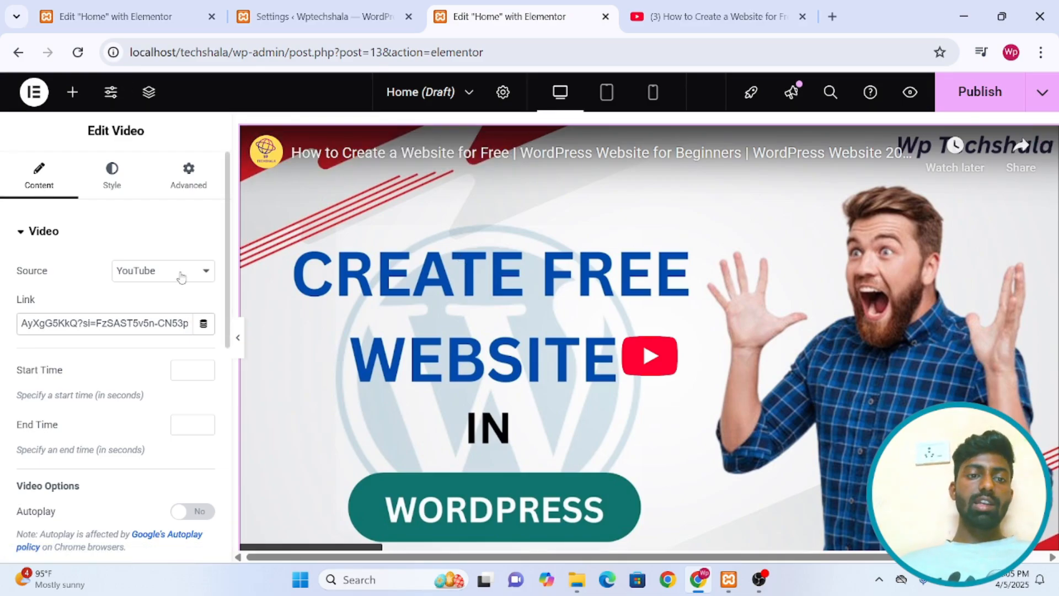
- Examine the video widget's playback options and the choices offered for its aspect ratio
scroll(182, 436, down, 8)
scroll(184, 439, up, 2)
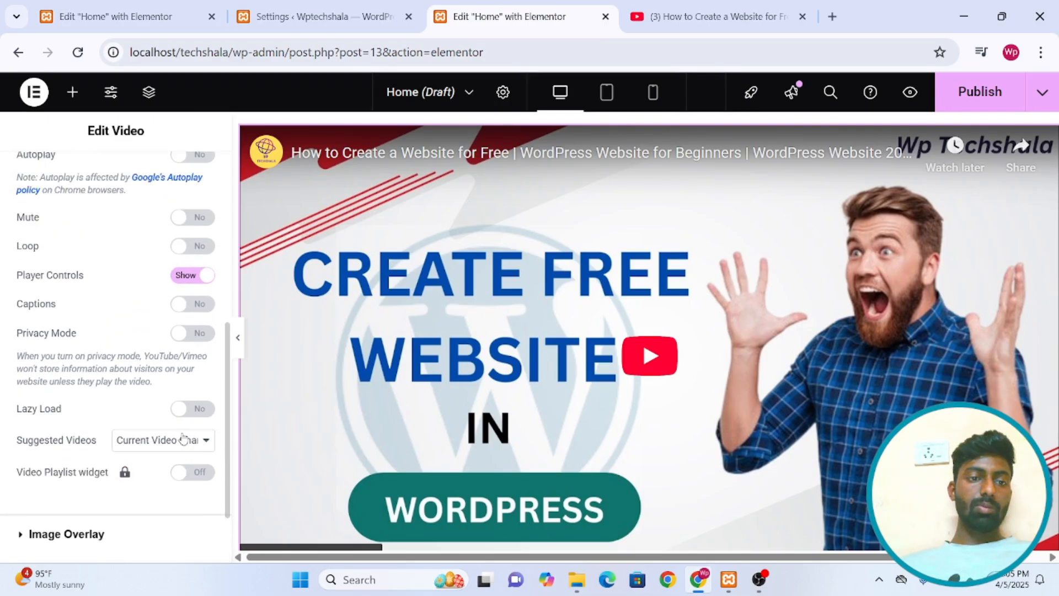
scroll(165, 244, up, 6)
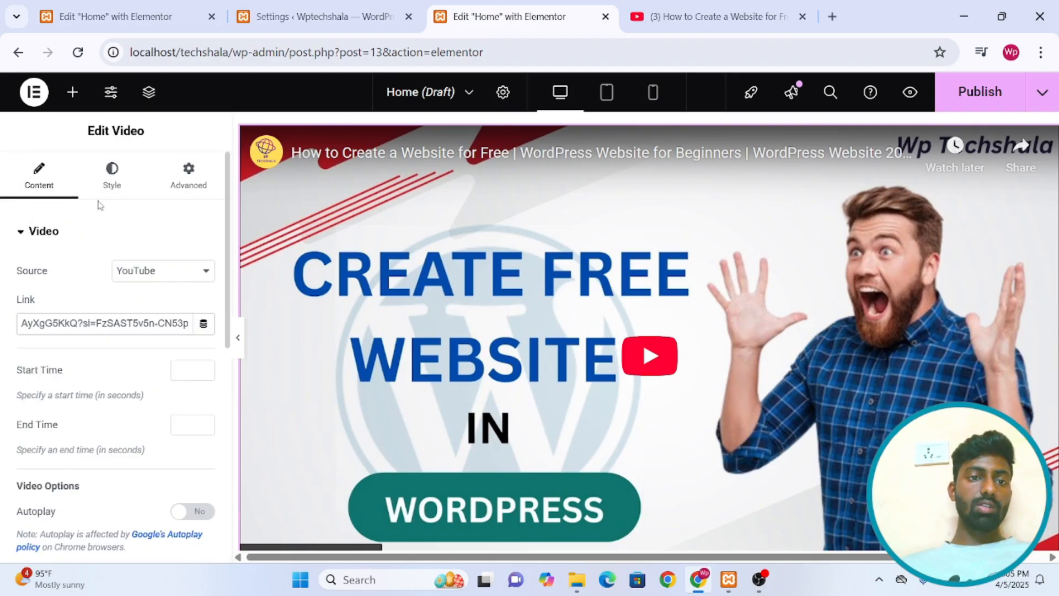
click(127, 189)
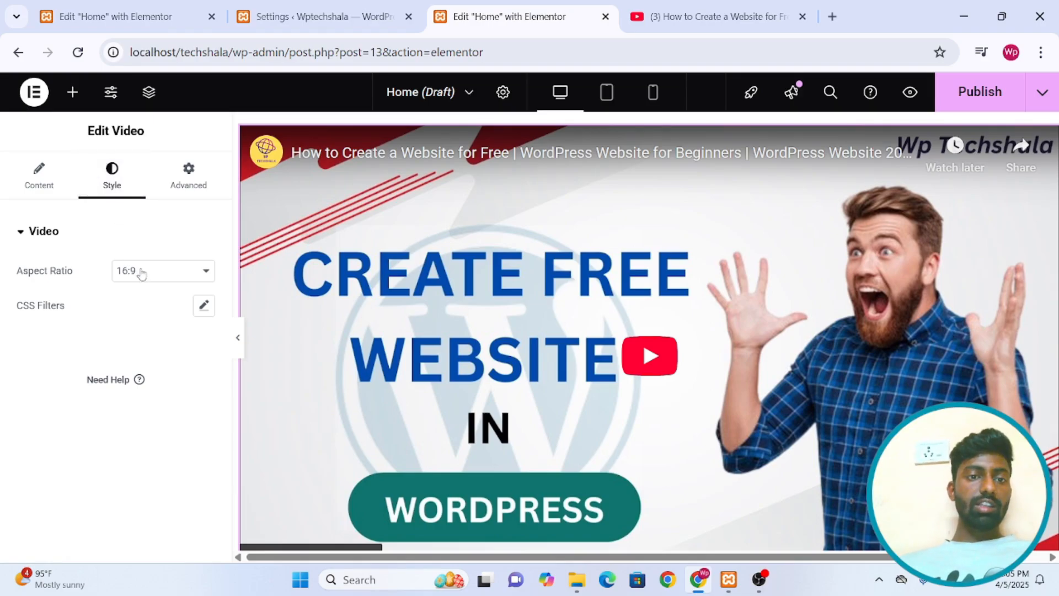
click(142, 272)
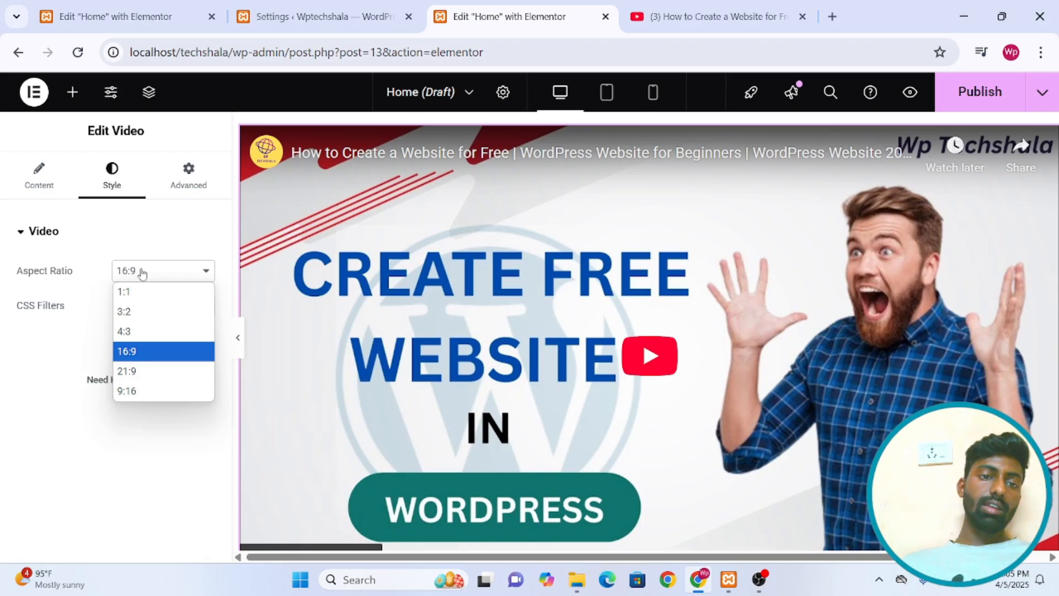
click(142, 272)
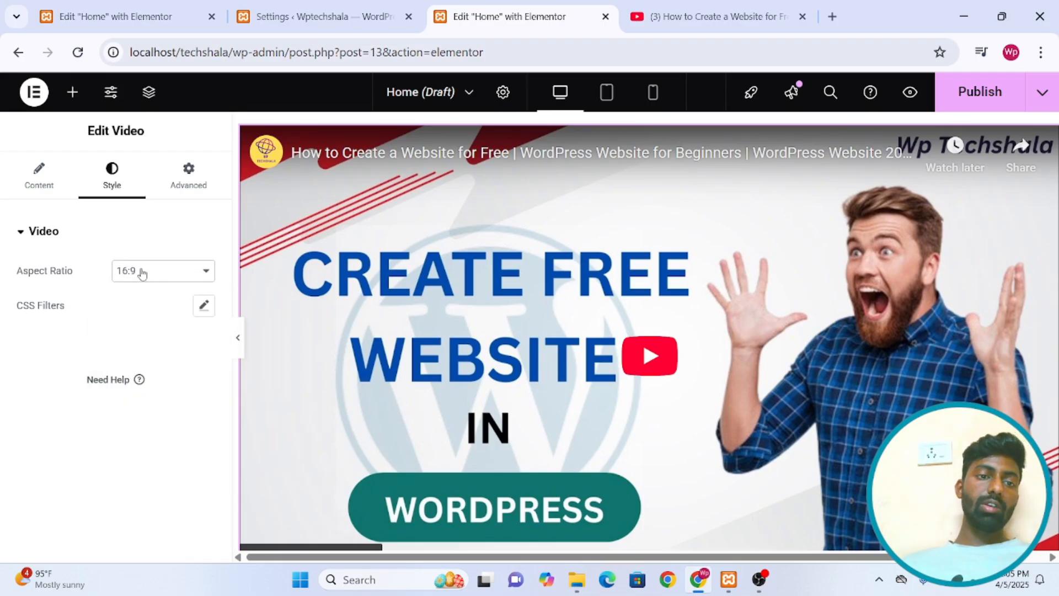
click(38, 179)
scroll(85, 342, down, 5)
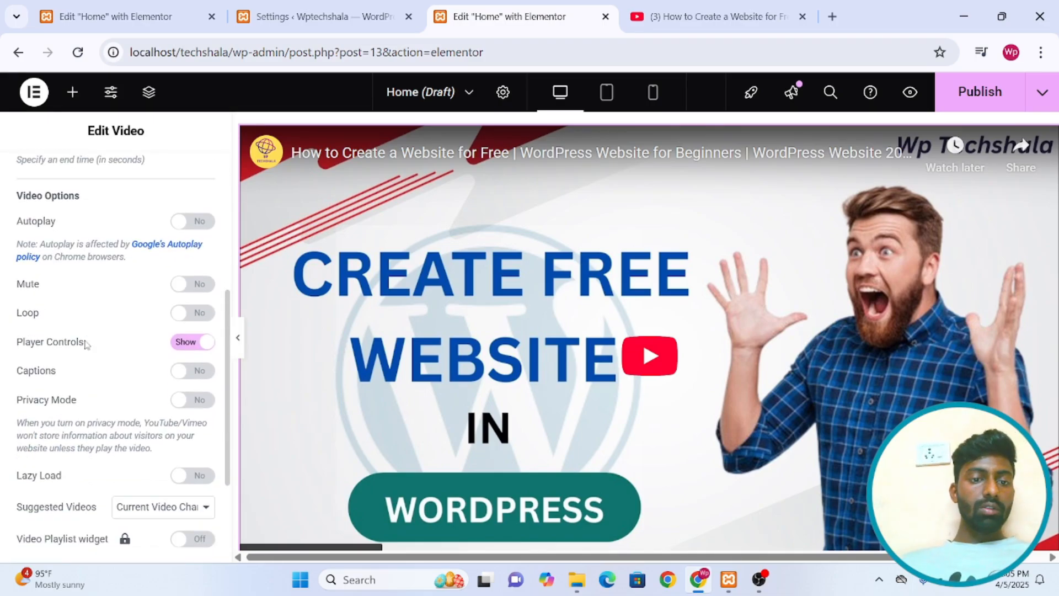
scroll(86, 343, down, 3)
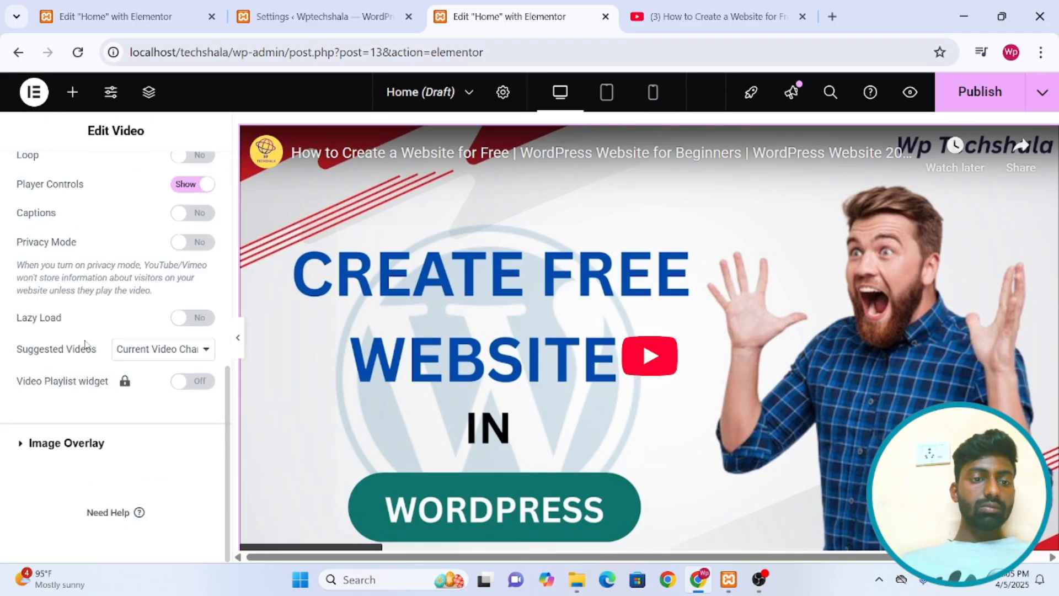
- Turn on the video's Image Overlay to view its image and play icon settings, and turn it off again
click(98, 441)
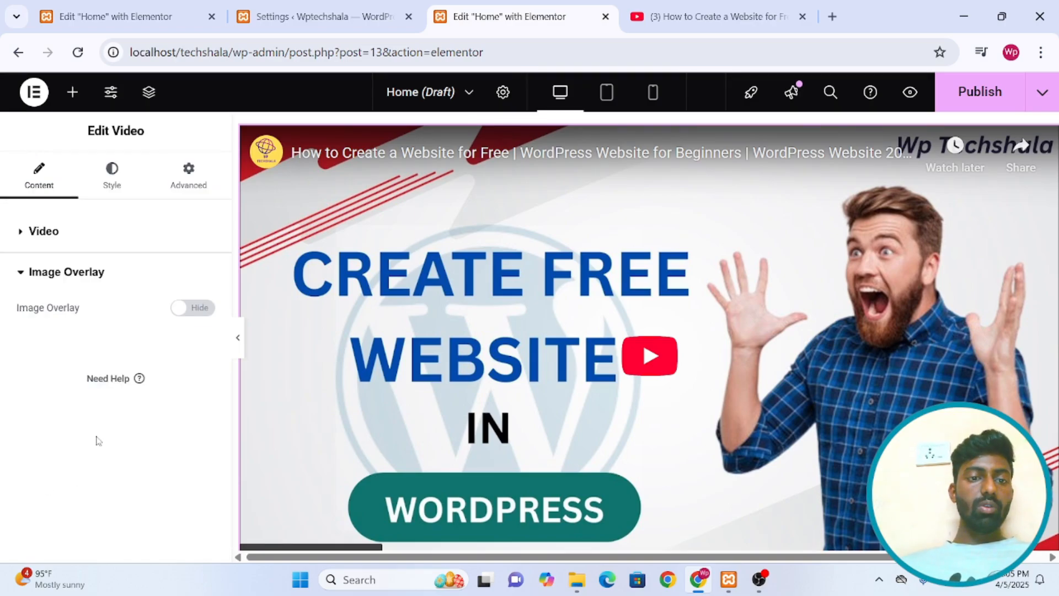
click(183, 312)
mouse_move(111, 371)
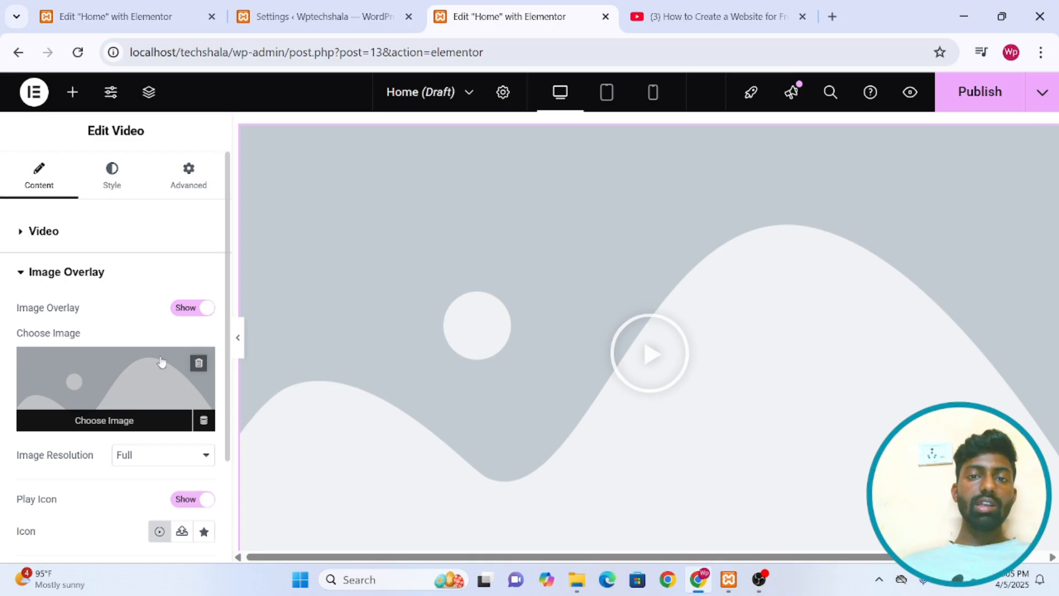
click(192, 313)
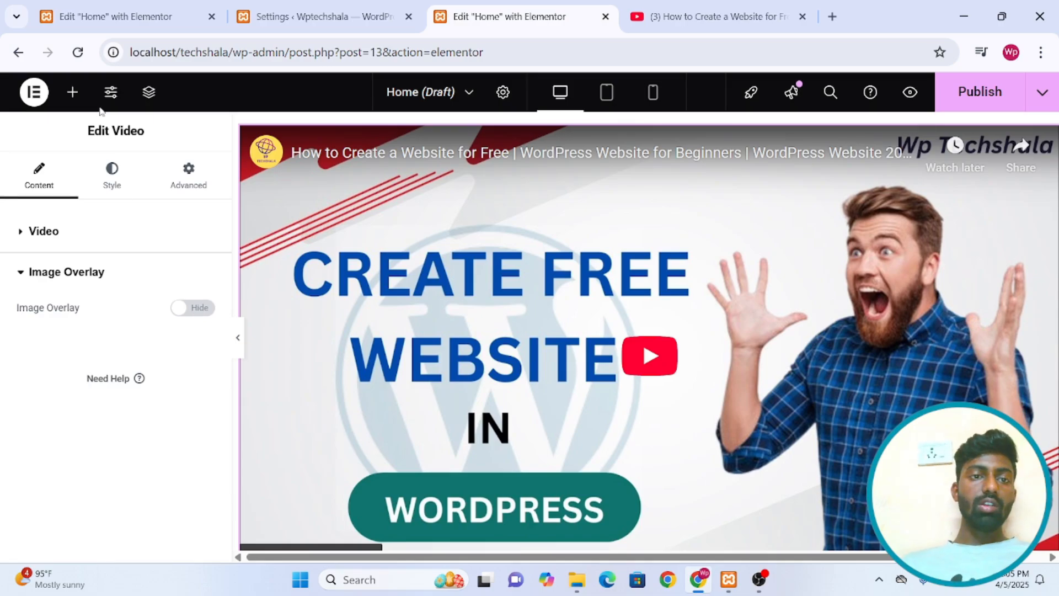
- Add a Button widget from the Basic group directly below the video
click(74, 92)
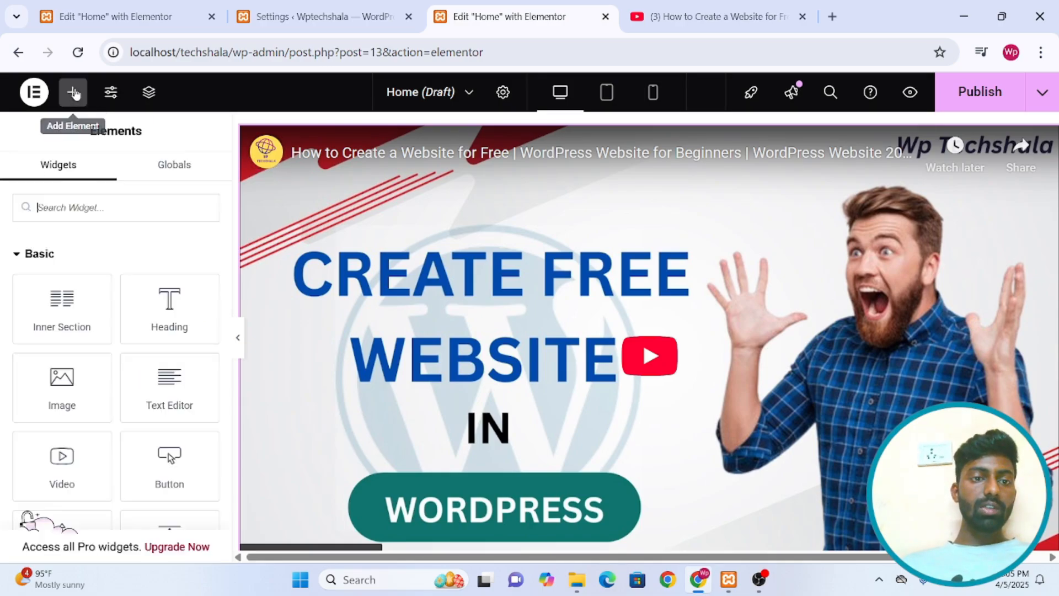
scroll(78, 212, down, 3)
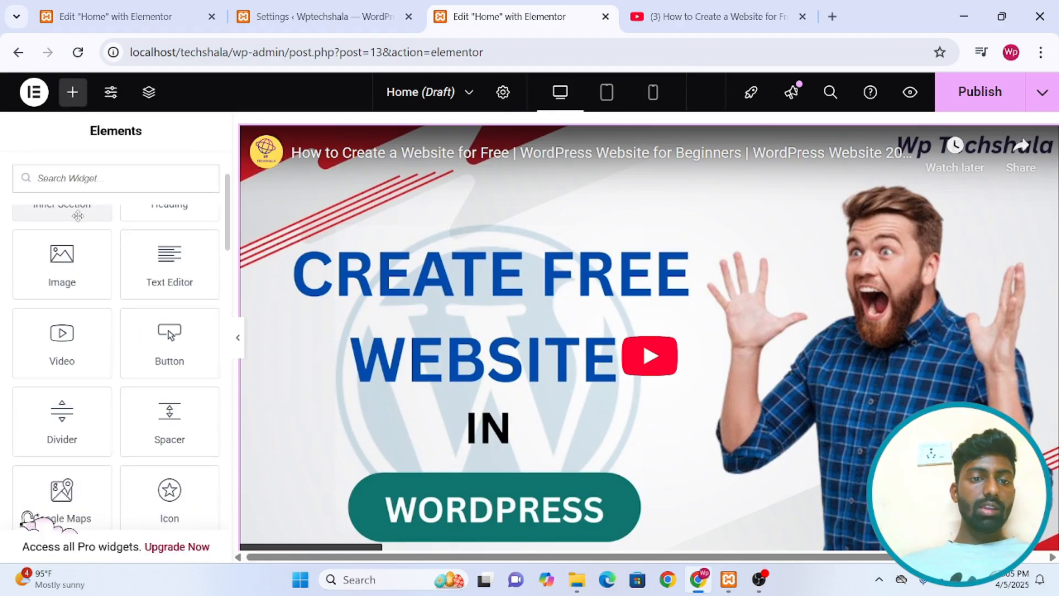
scroll(77, 216, down, 1)
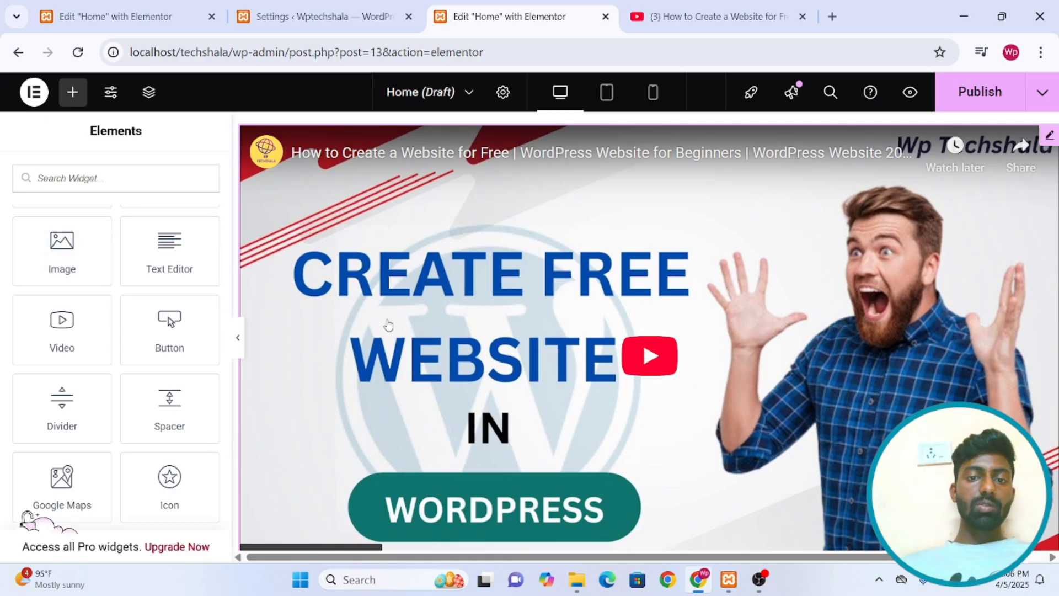
scroll(386, 326, down, 5)
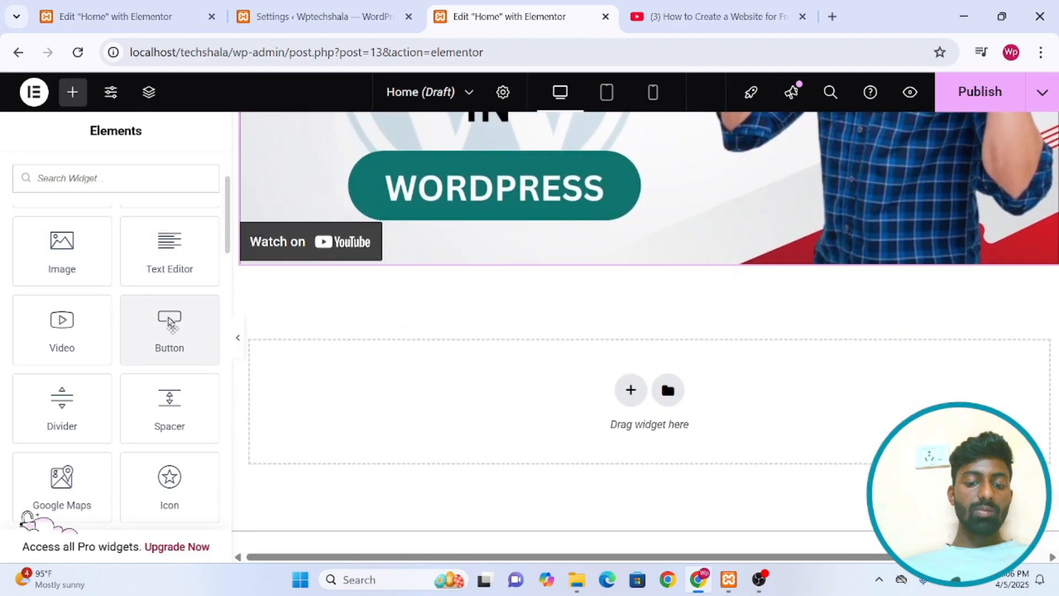
drag(171, 322, 407, 406)
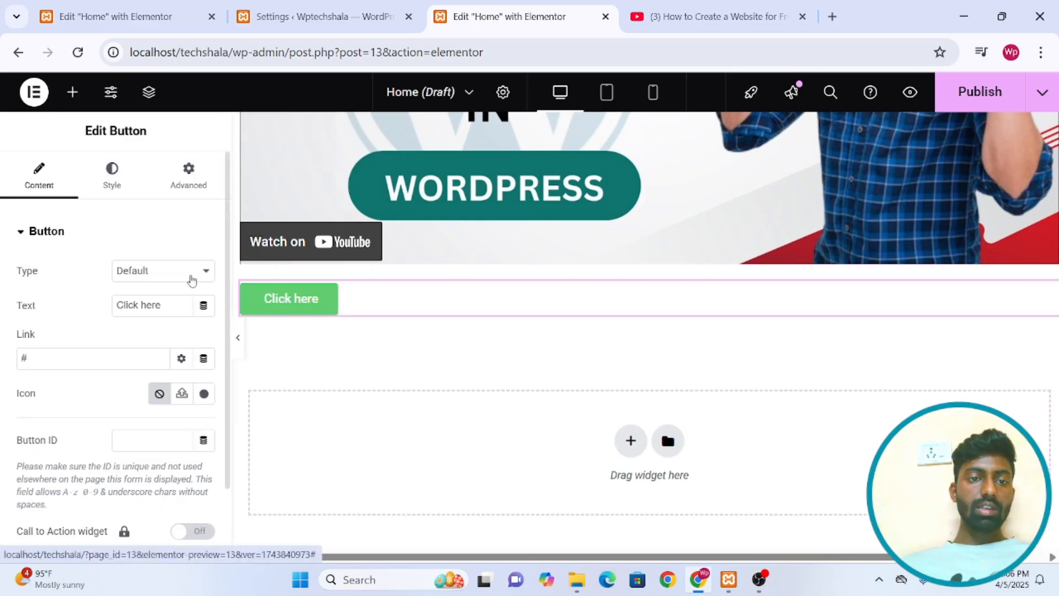
- Replace the new button's text with "Submit"
click(181, 303)
key(ctrl+a)
key(BackSpace)
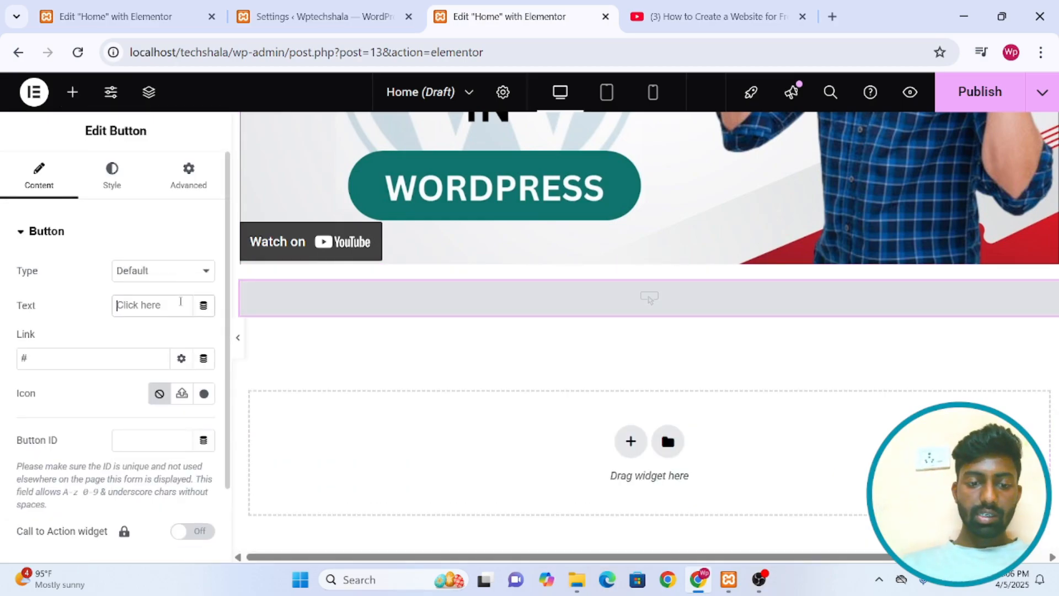
text(Sumbit)
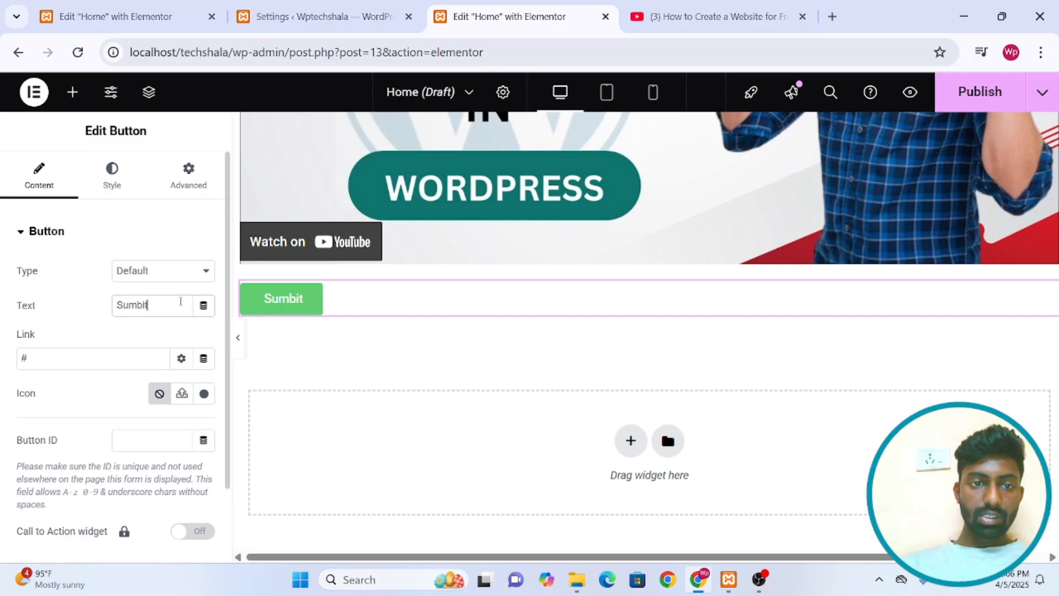
key(BackSpace)
key(BackSpace)
key(BackSpace)
key(BackSpace)
text(b)
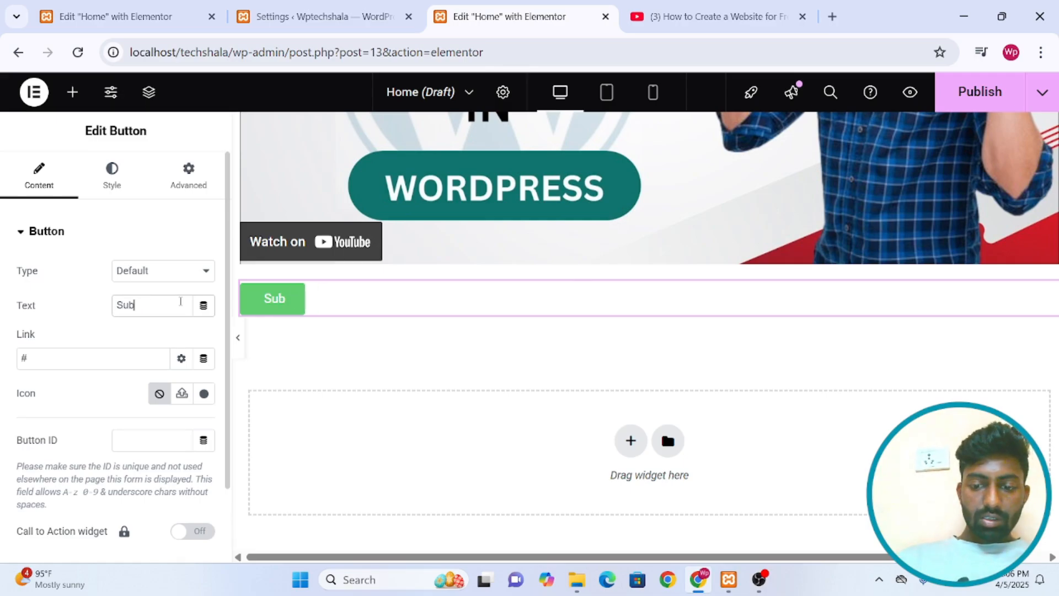
text(mit)
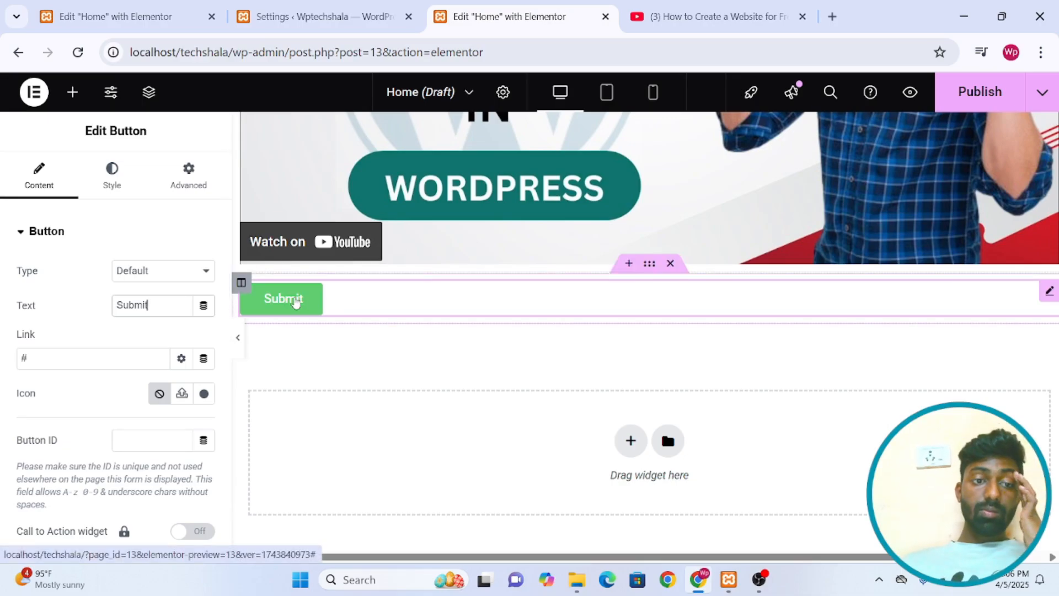
- Set the Submit button's link to abc.com
click(150, 364)
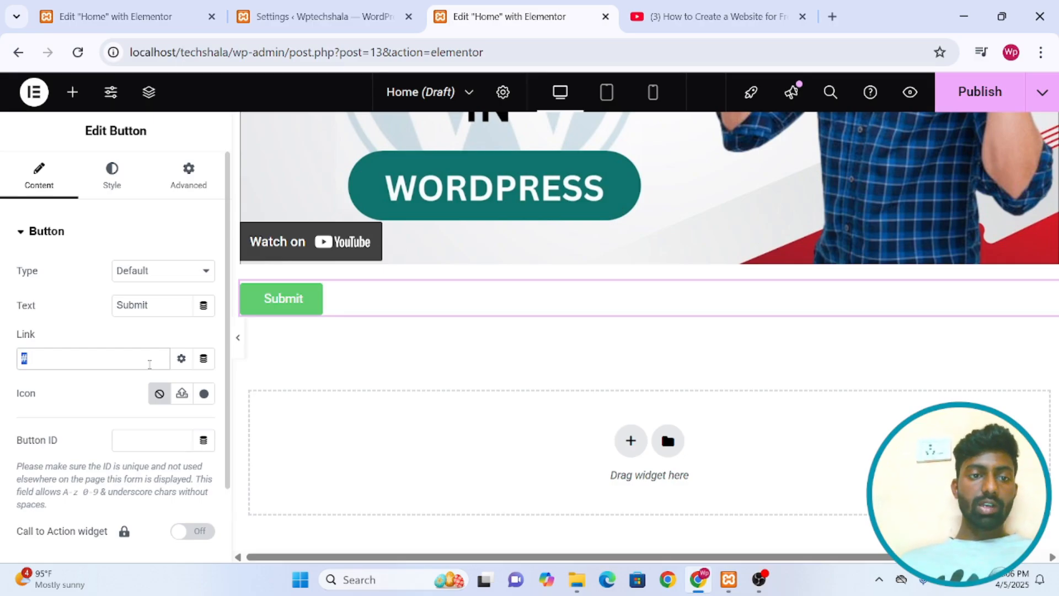
text(abc.)
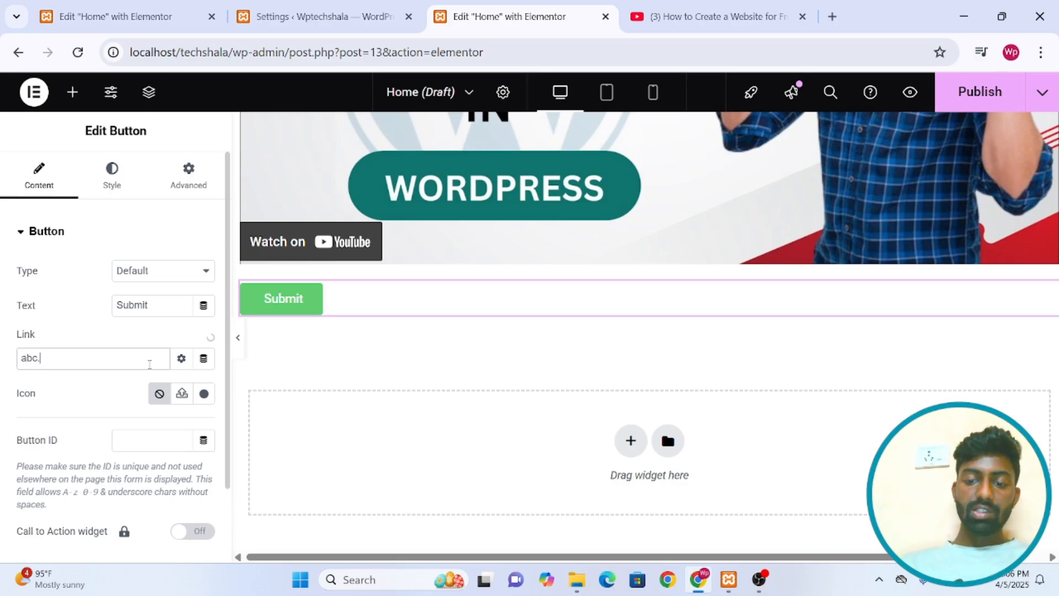
text(com)
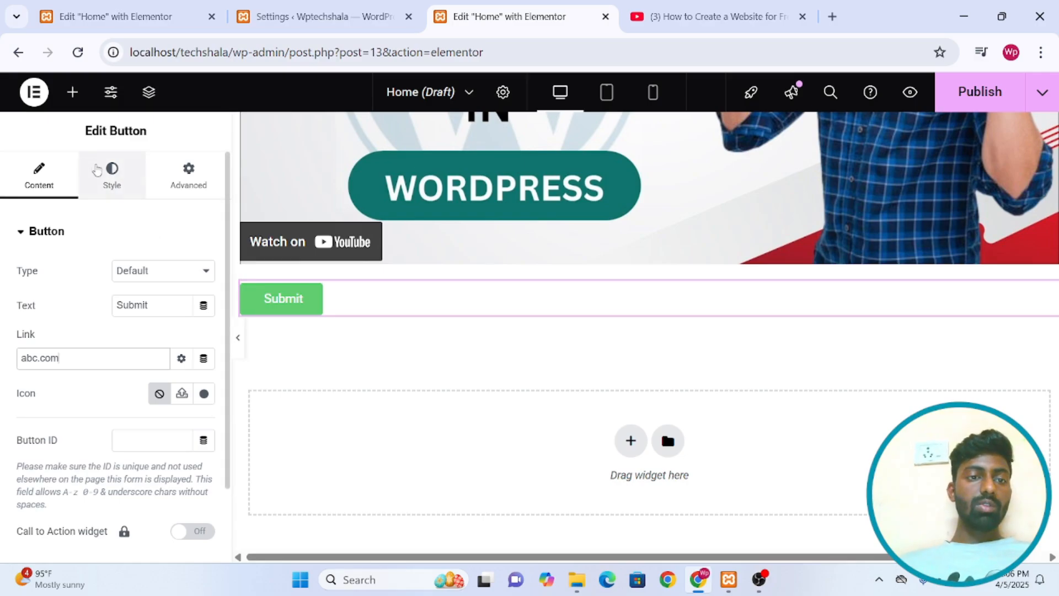
- Look through the button types and set the Submit button's type to Danger
click(138, 273)
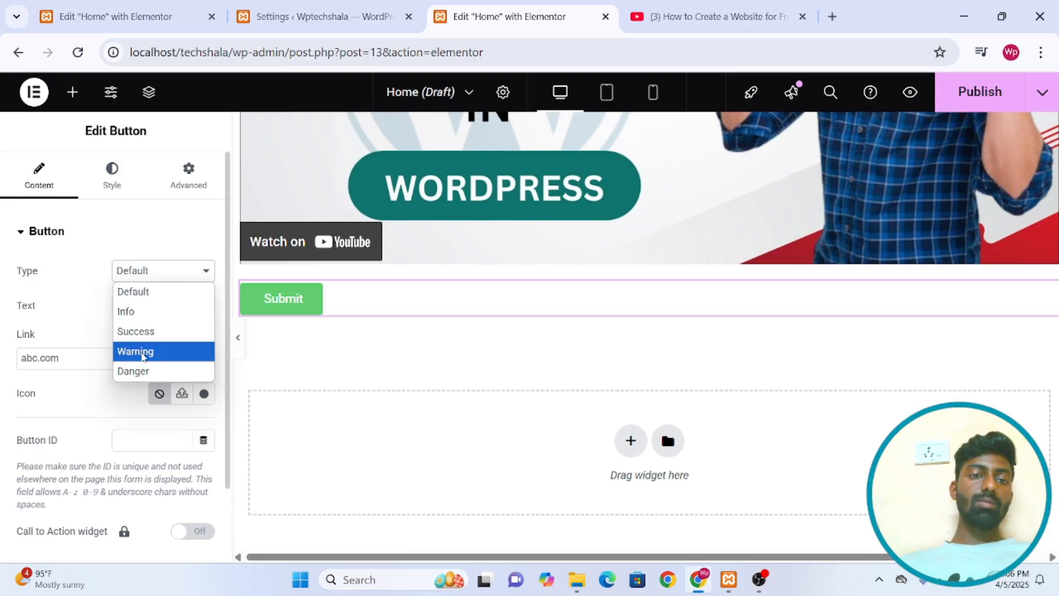
click(156, 333)
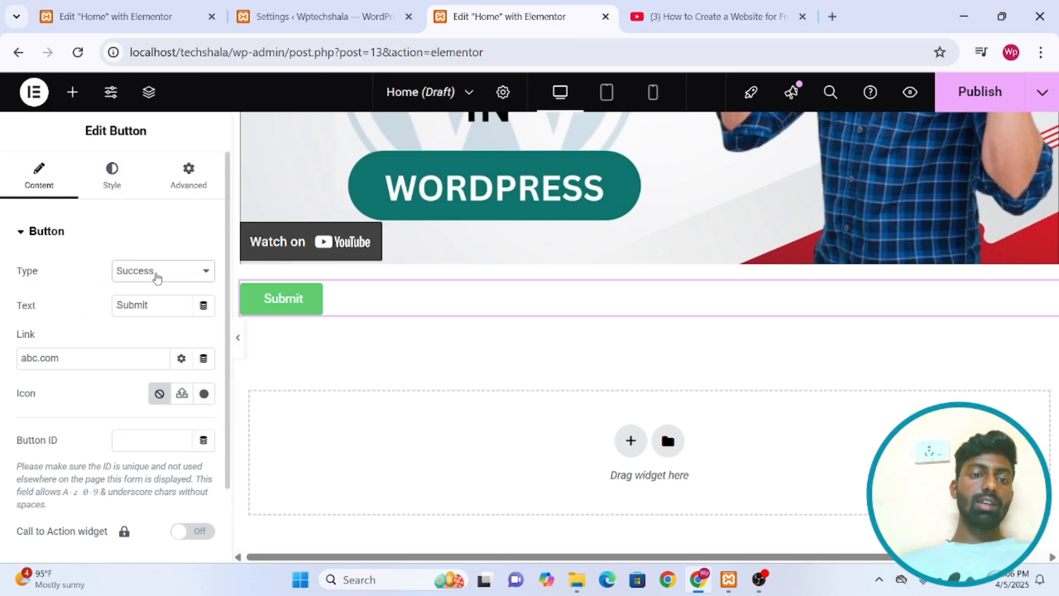
click(156, 273)
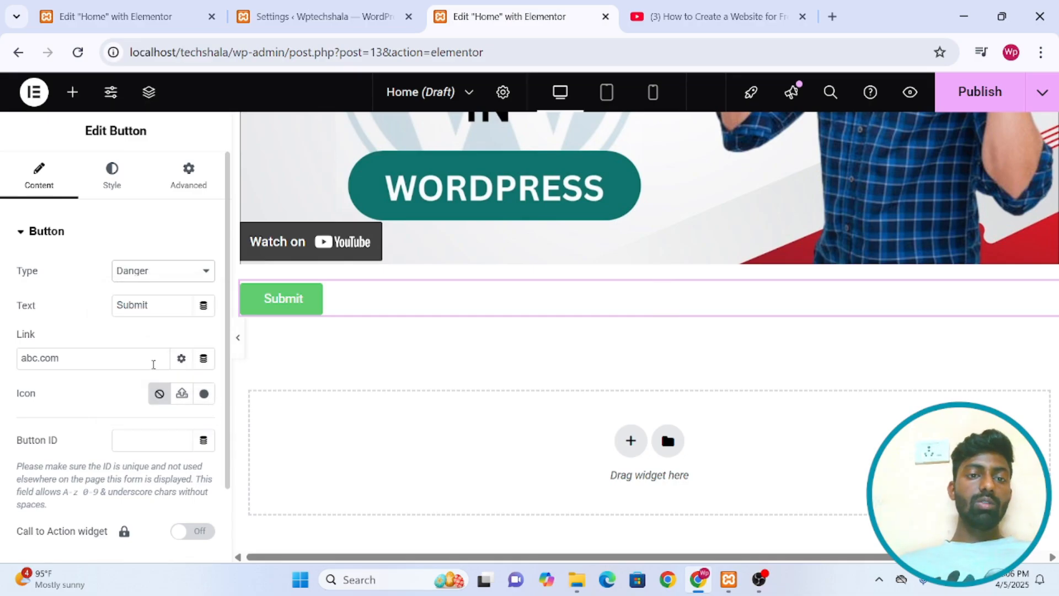
click(164, 275)
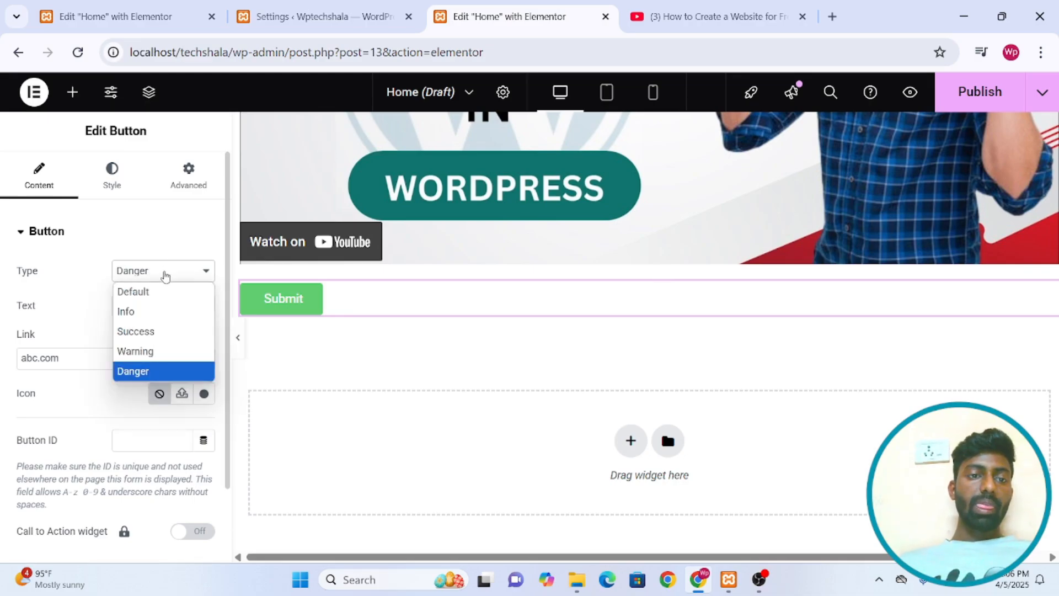
click(165, 276)
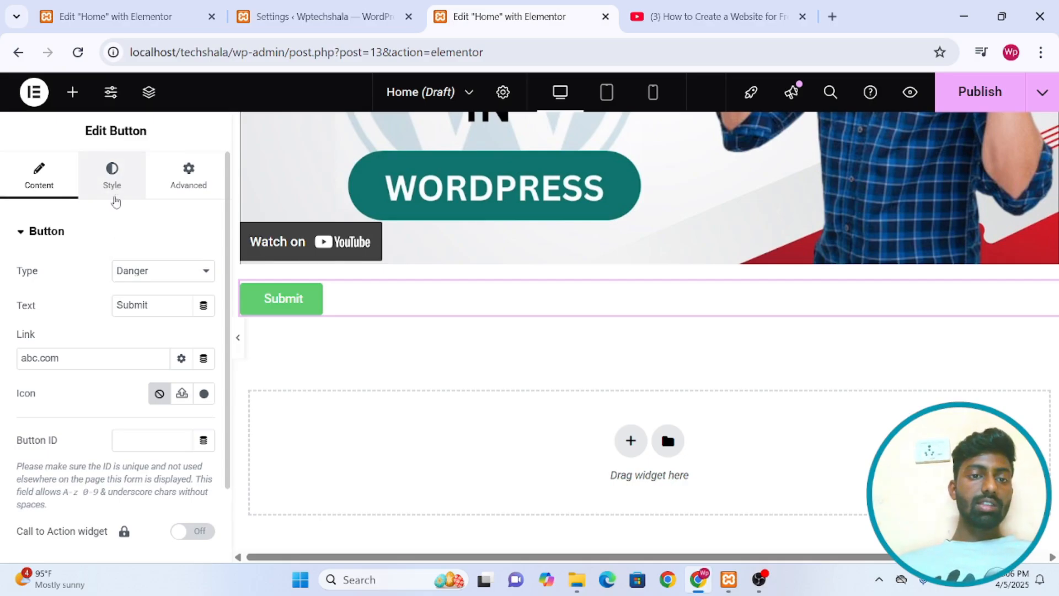
- Look over the Submit button's style settings and return to the list of widgets
click(113, 176)
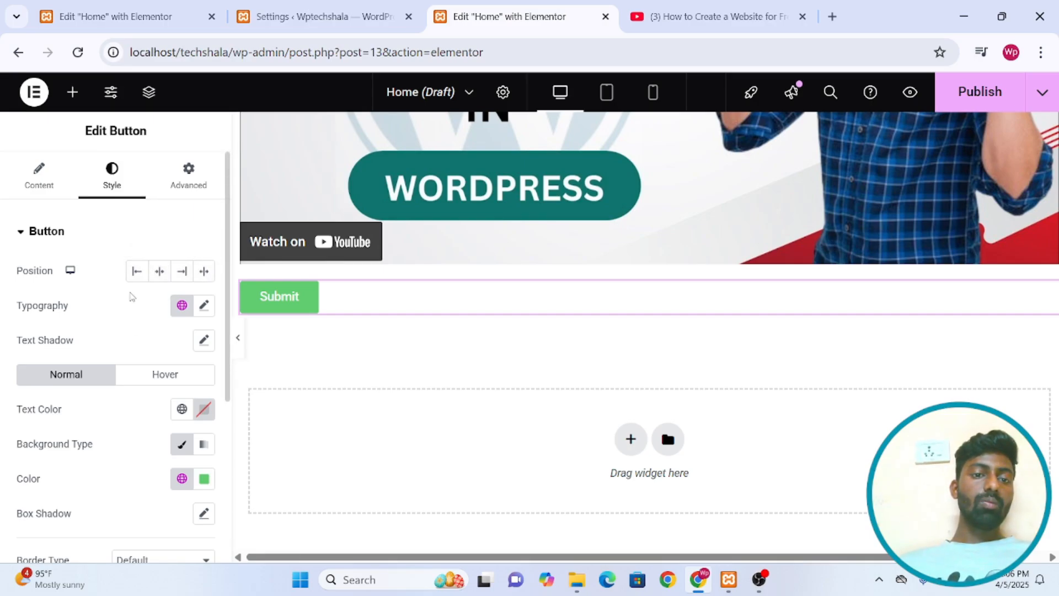
scroll(142, 322, down, 5)
scroll(142, 321, up, 5)
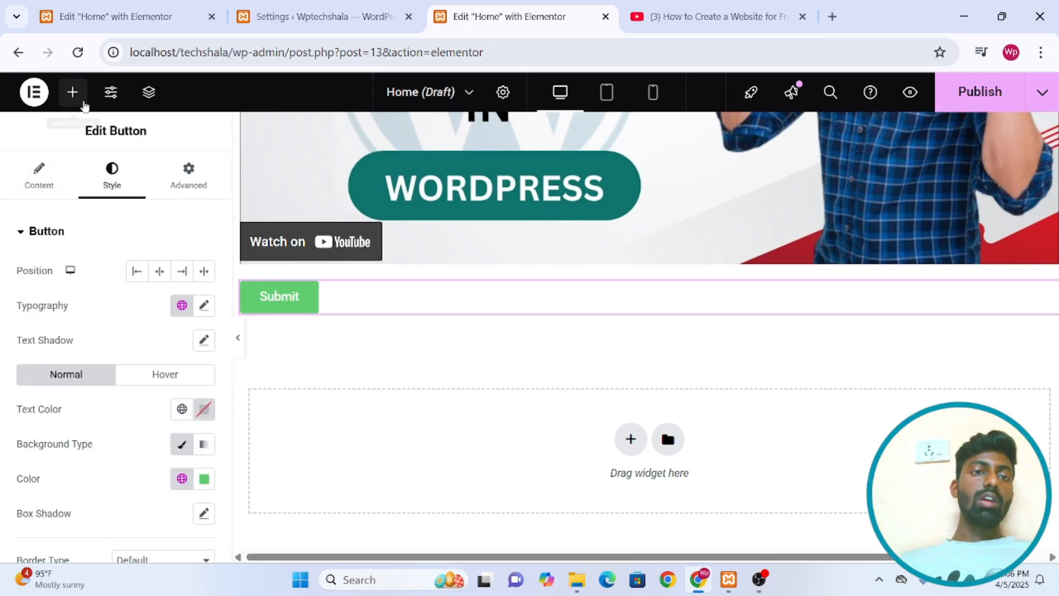
click(82, 99)
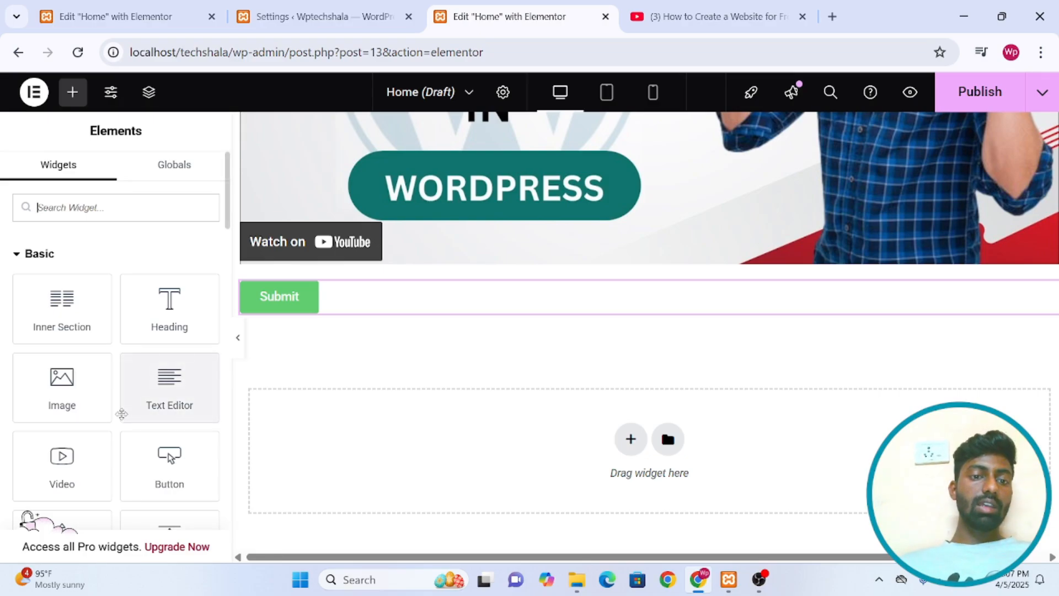
- Add a Divider widget below the Submit button and set its line style to Dotted
scroll(121, 414, down, 2)
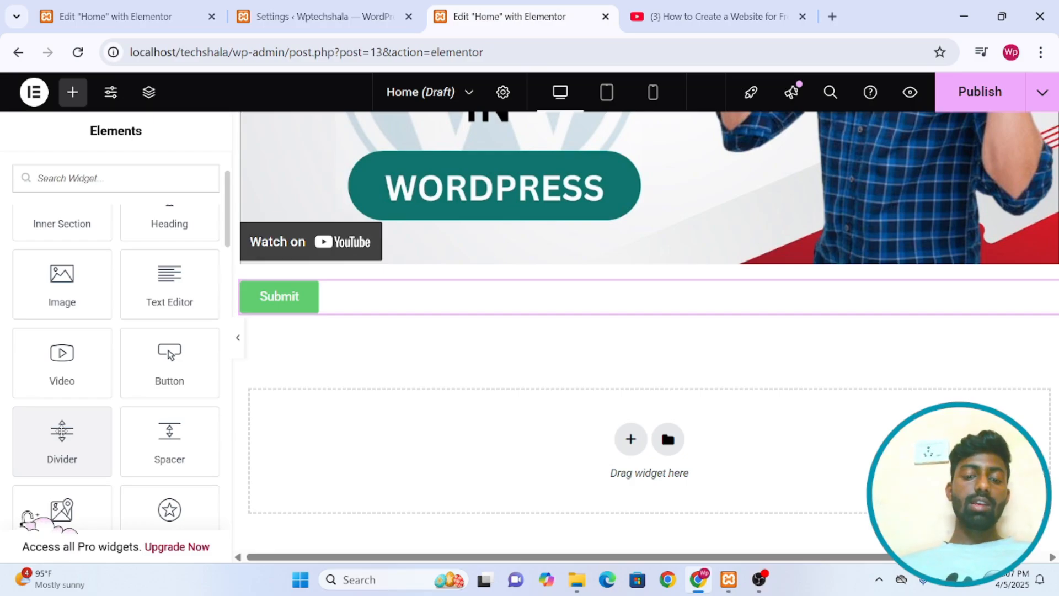
drag(62, 431, 390, 422)
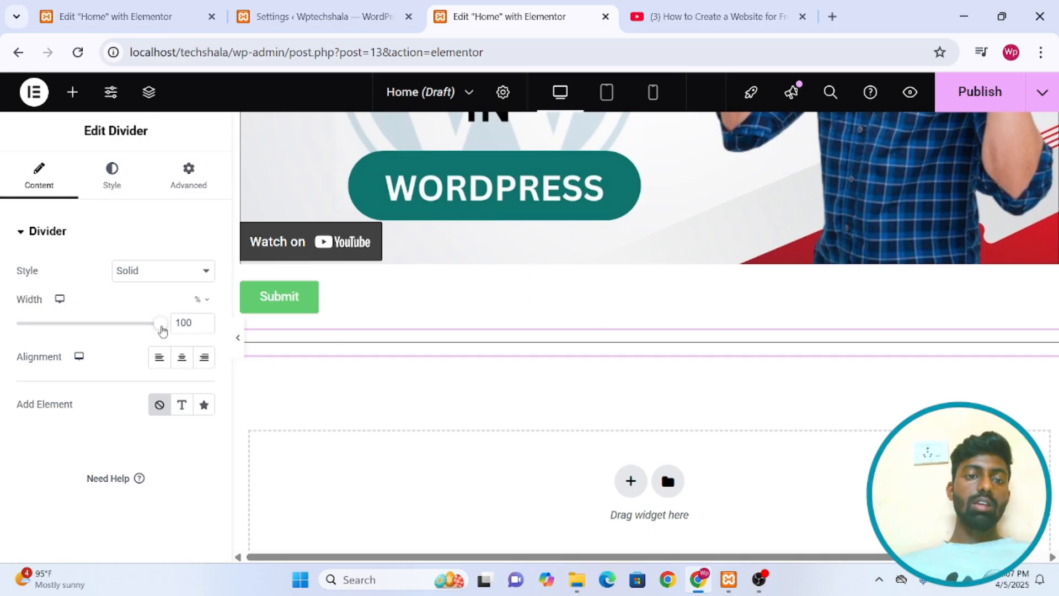
mouse_move(160, 325)
mouse_down()
mouse_move(54, 317)
mouse_move(160, 326)
mouse_up()
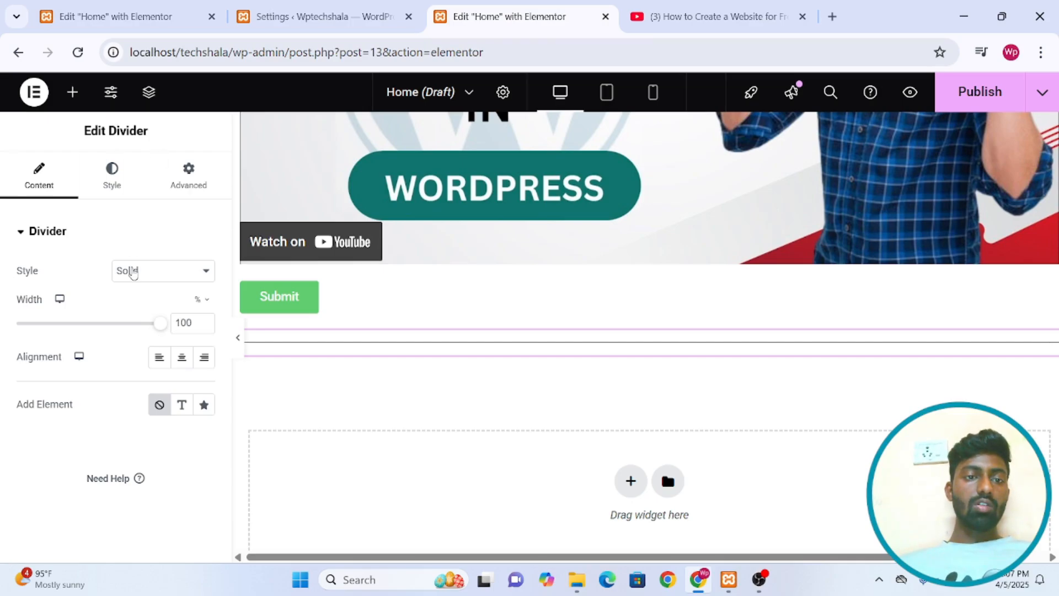
click(158, 274)
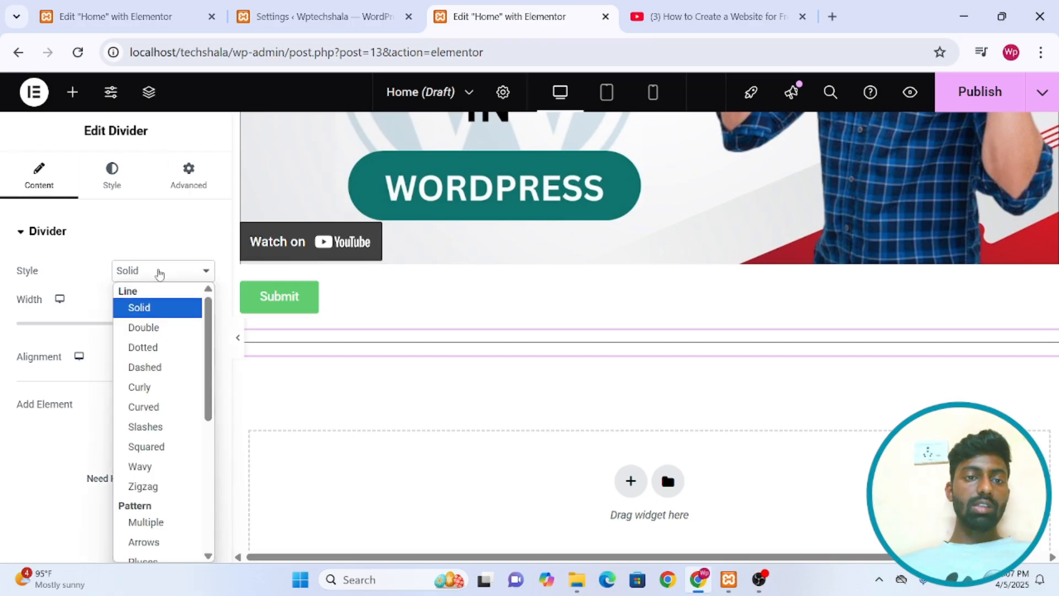
click(162, 349)
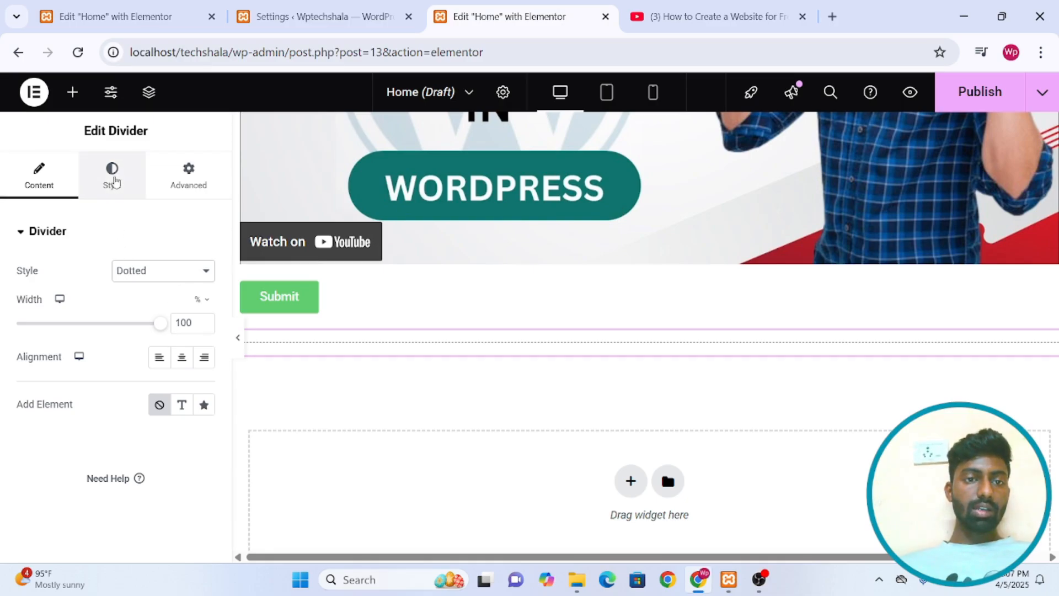
- Set the dotted divider's weight to 5.4 px and its gap to 21
click(113, 180)
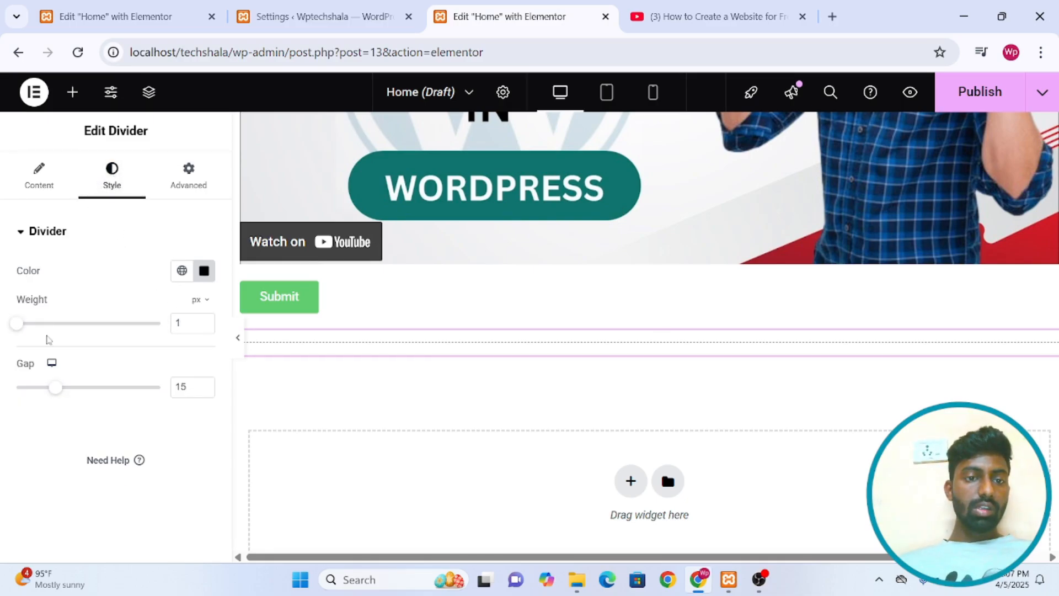
drag(17, 326, 87, 325)
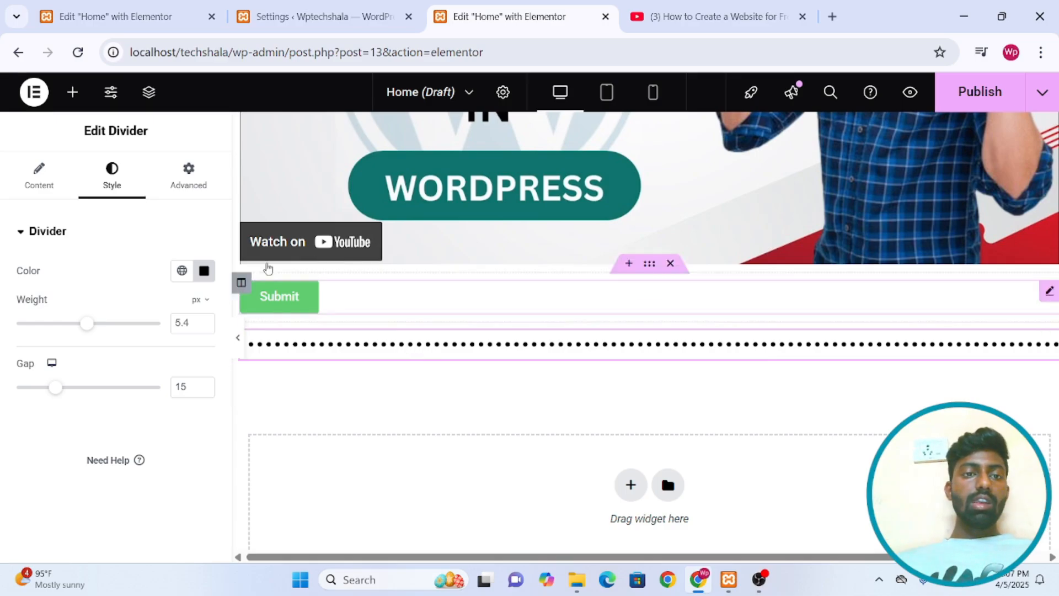
click(51, 181)
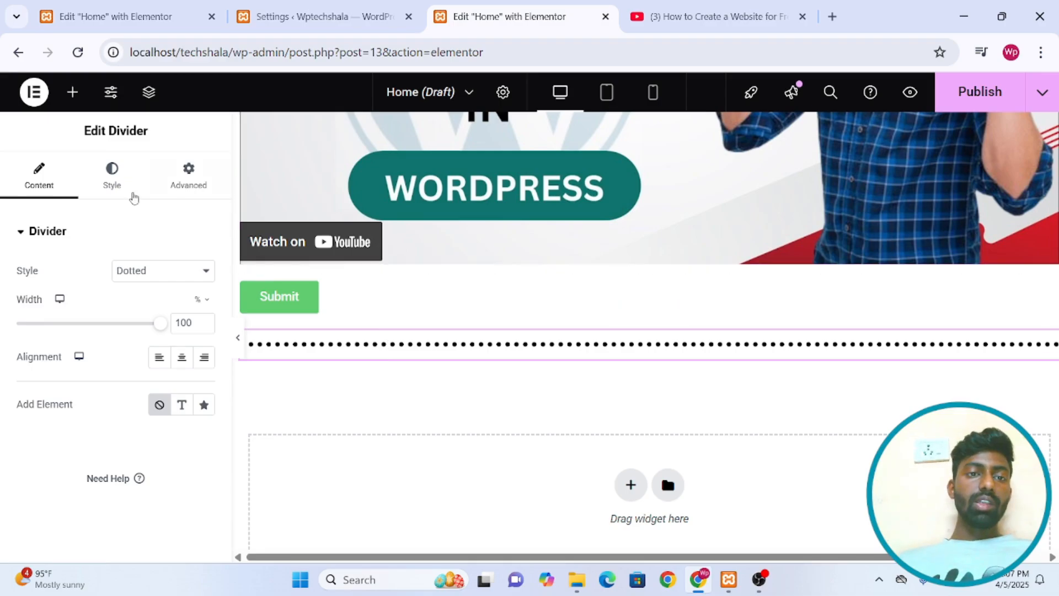
click(112, 182)
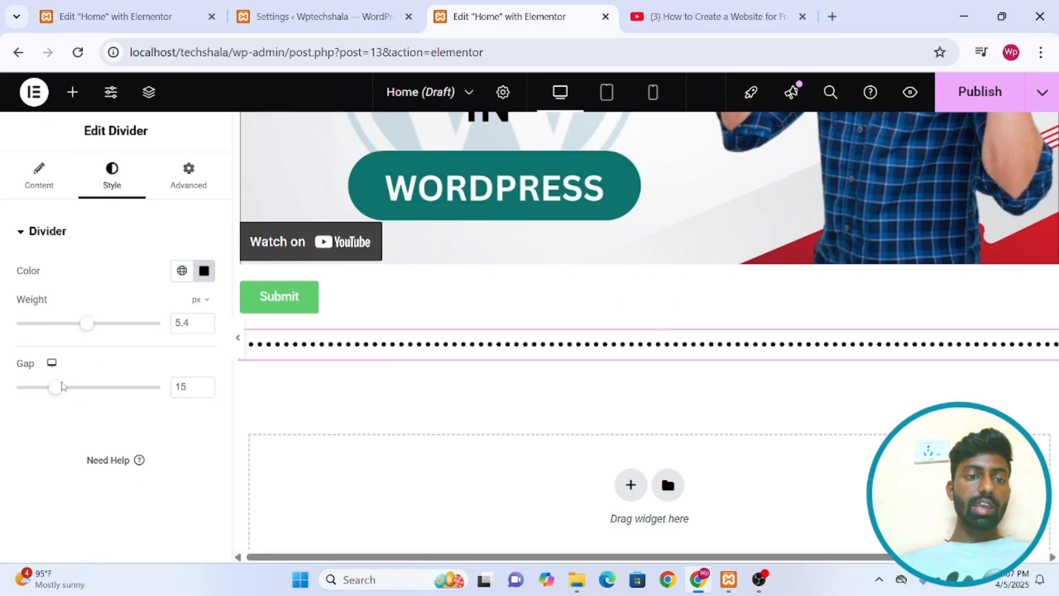
mouse_move(55, 395)
mouse_down()
mouse_move(154, 395)
mouse_move(14, 397)
mouse_move(92, 399)
mouse_move(38, 397)
mouse_move(74, 397)
mouse_up()
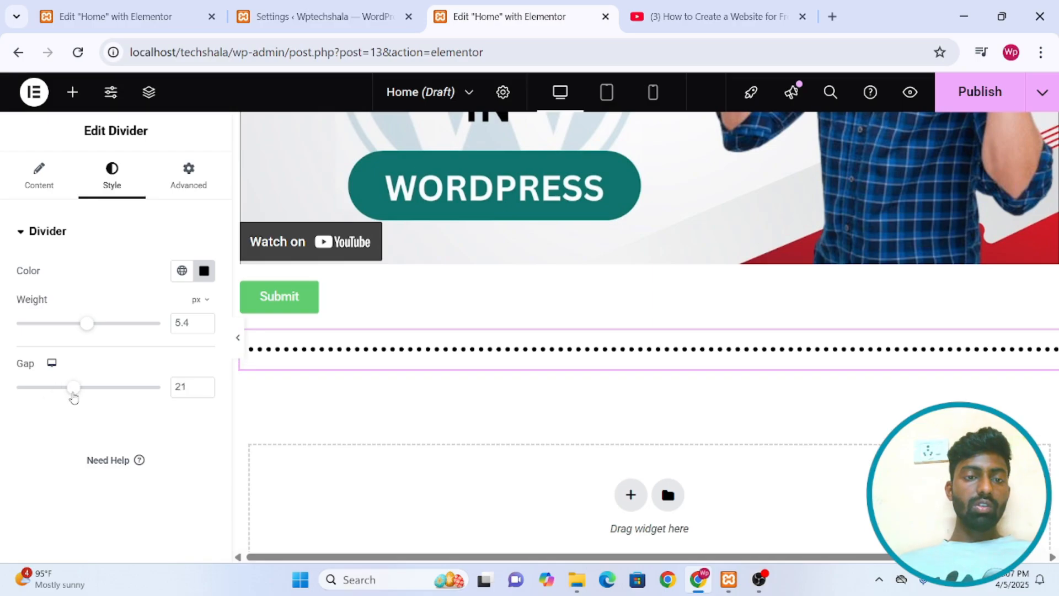
- Insert a Spacer widget between the Submit button and the dotted divider and set its space to 0 px
click(72, 92)
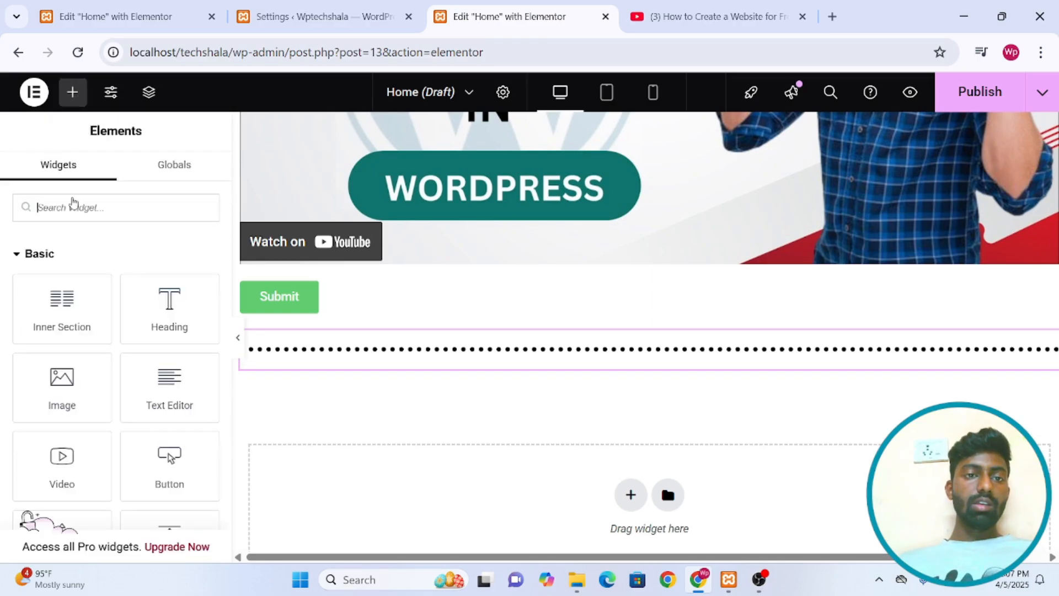
scroll(94, 312, down, 2)
scroll(93, 312, down, 3)
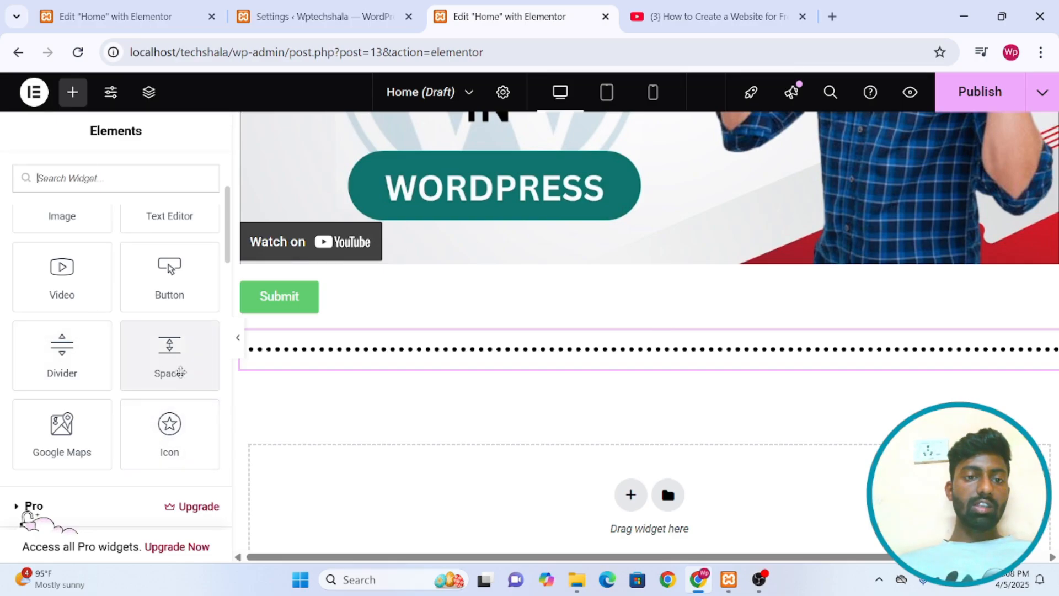
drag(171, 367, 290, 331)
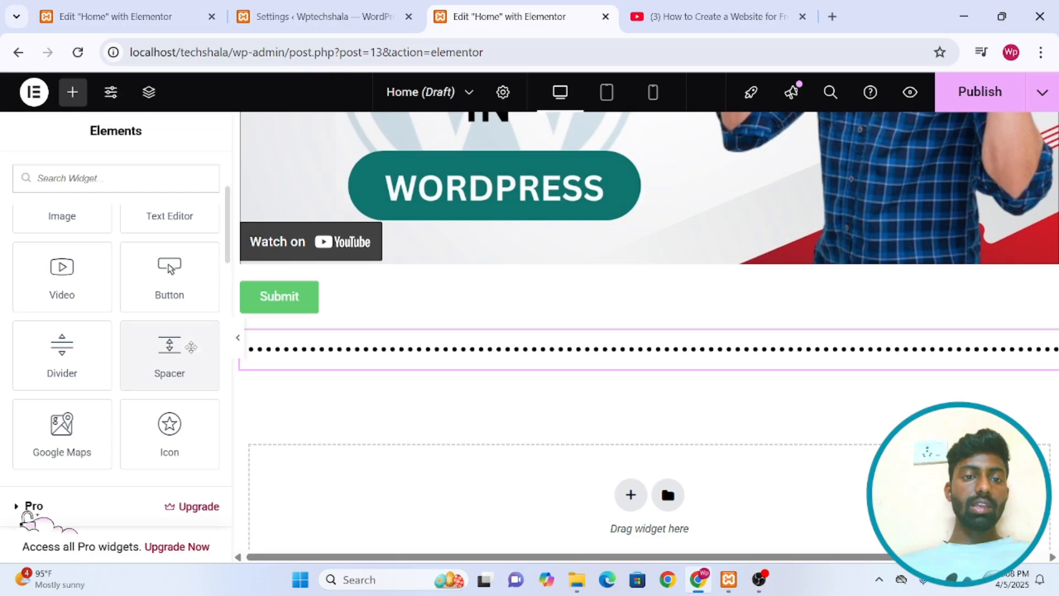
drag(190, 346, 343, 305)
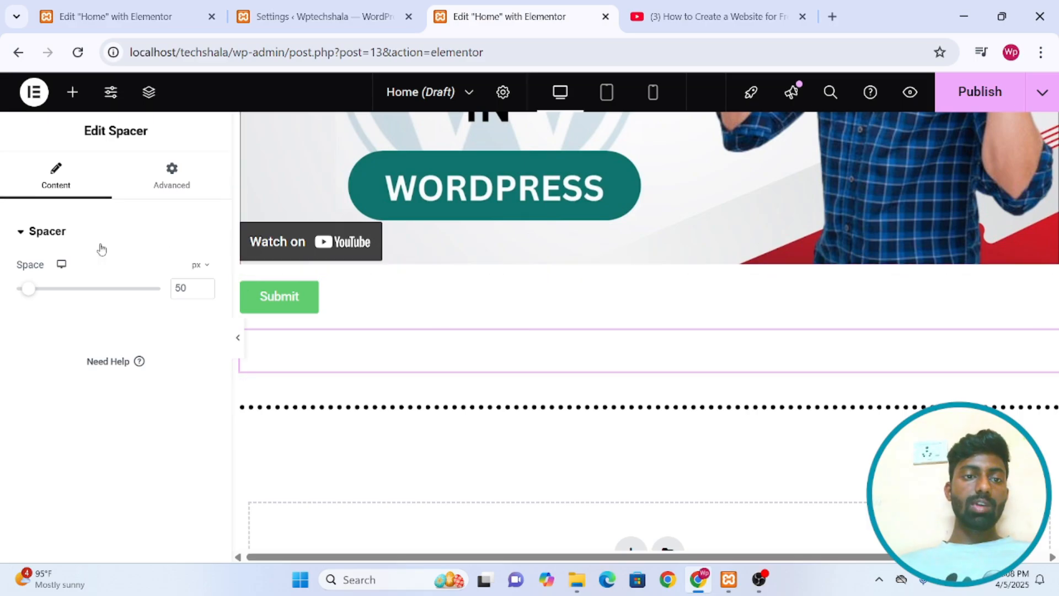
mouse_move(25, 291)
mouse_down()
mouse_move(97, 289)
mouse_move(8, 288)
mouse_up()
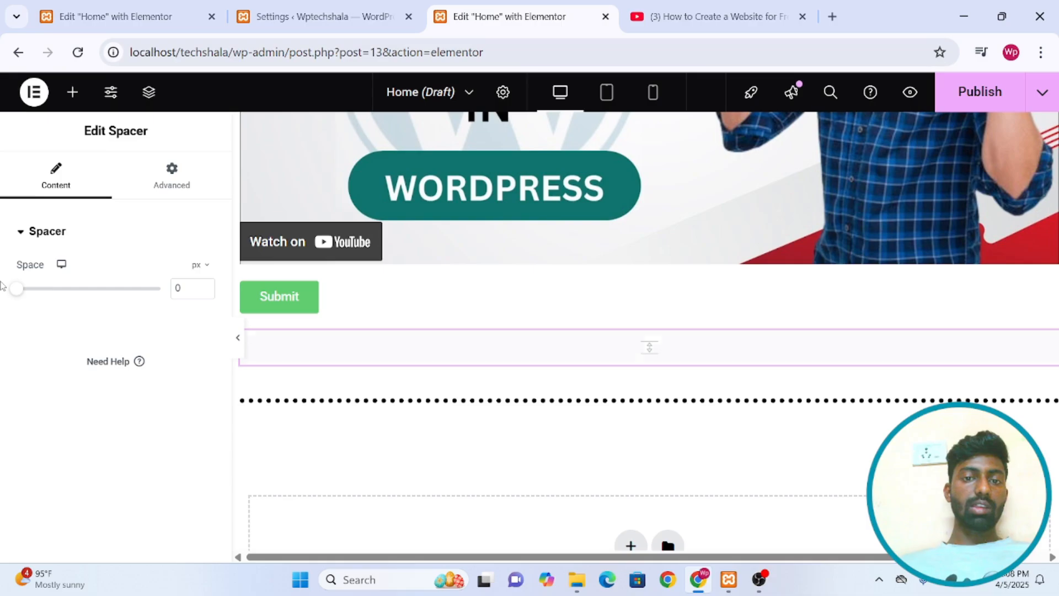
- Add a Google Maps widget below the dotted divider
click(71, 92)
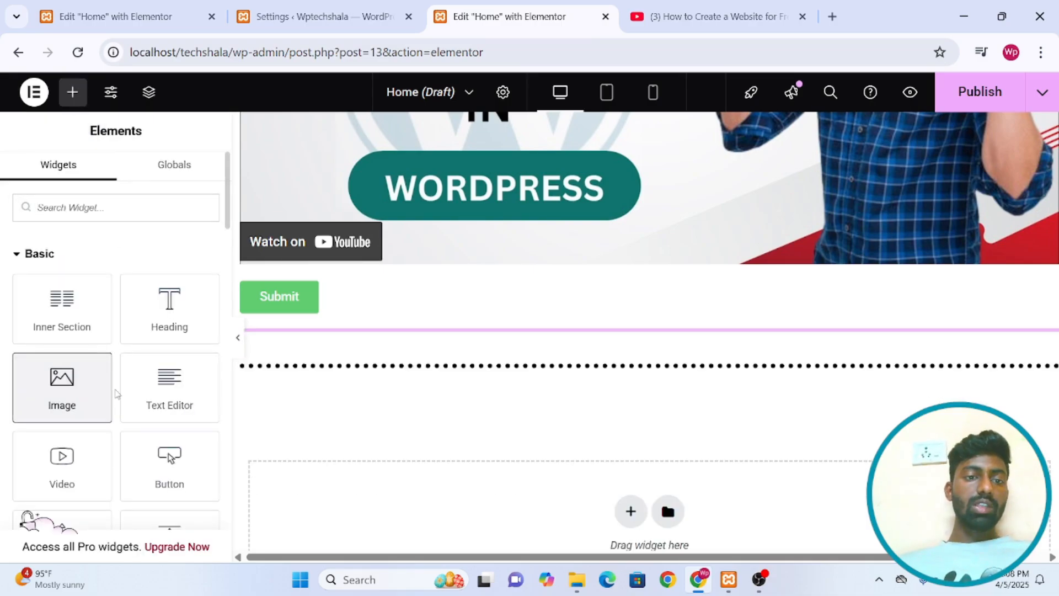
scroll(116, 393, down, 5)
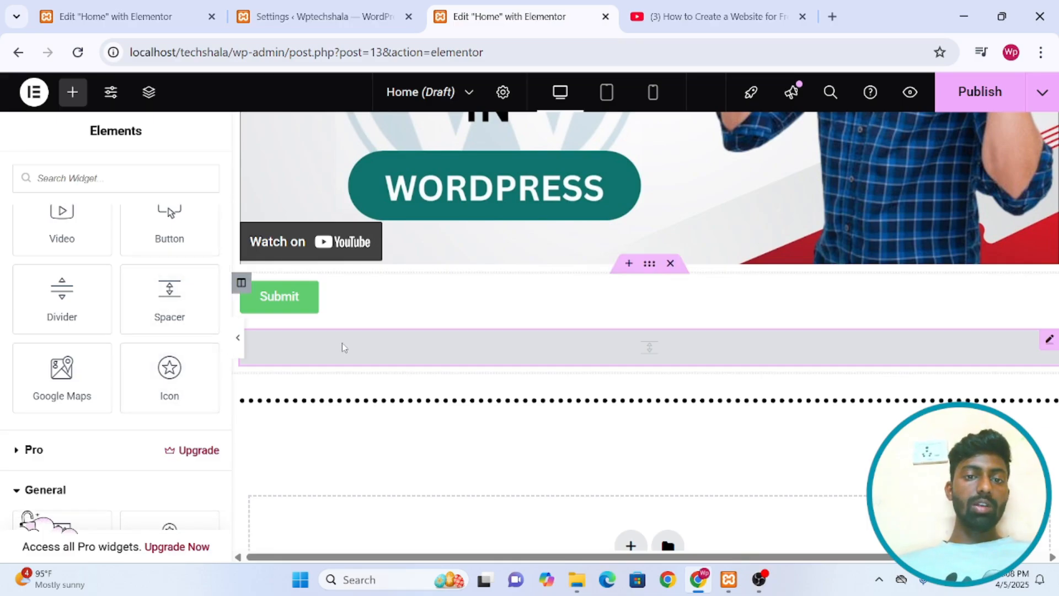
scroll(342, 343, down, 1)
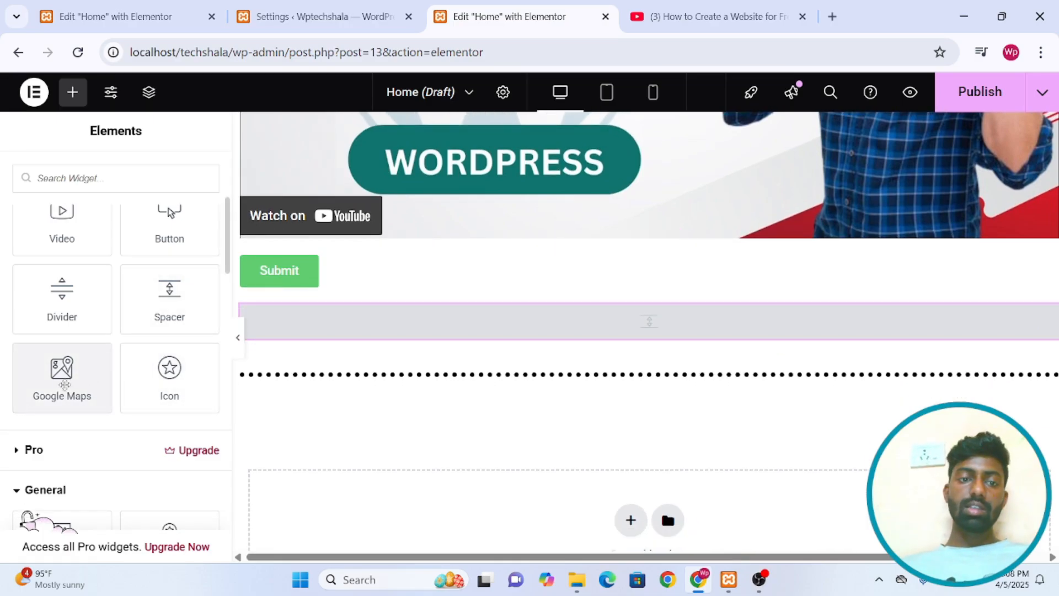
drag(64, 385, 436, 535)
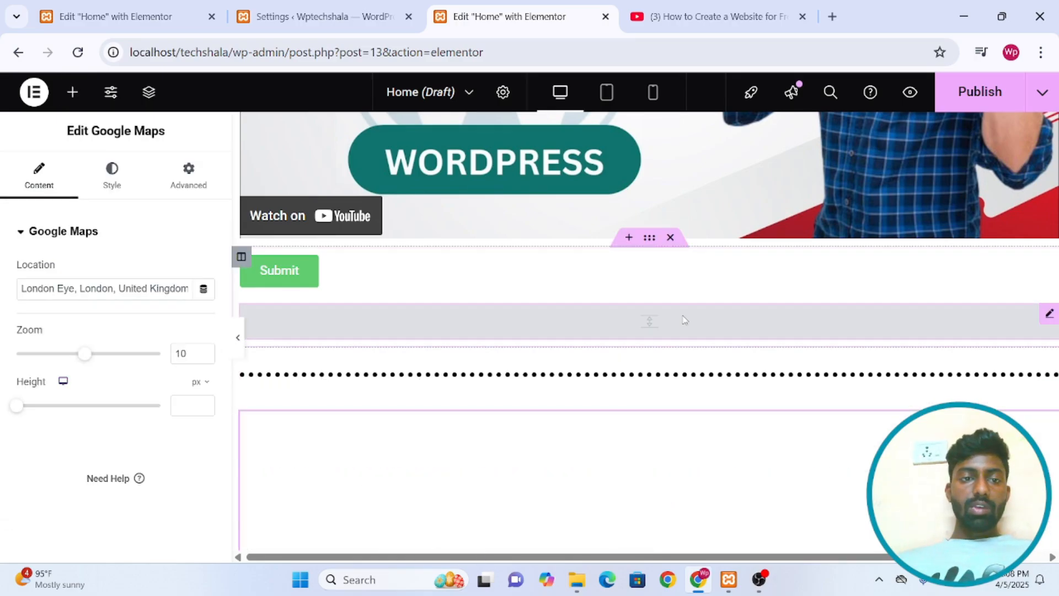
scroll(498, 343, down, 3)
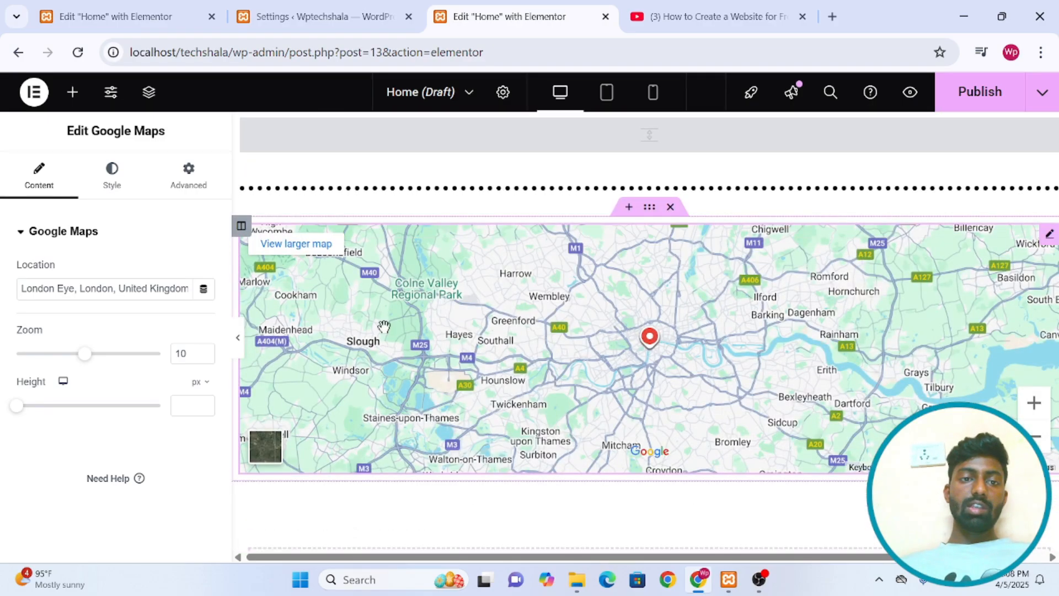
- Clear the default location of the Google Maps widget
click(128, 284)
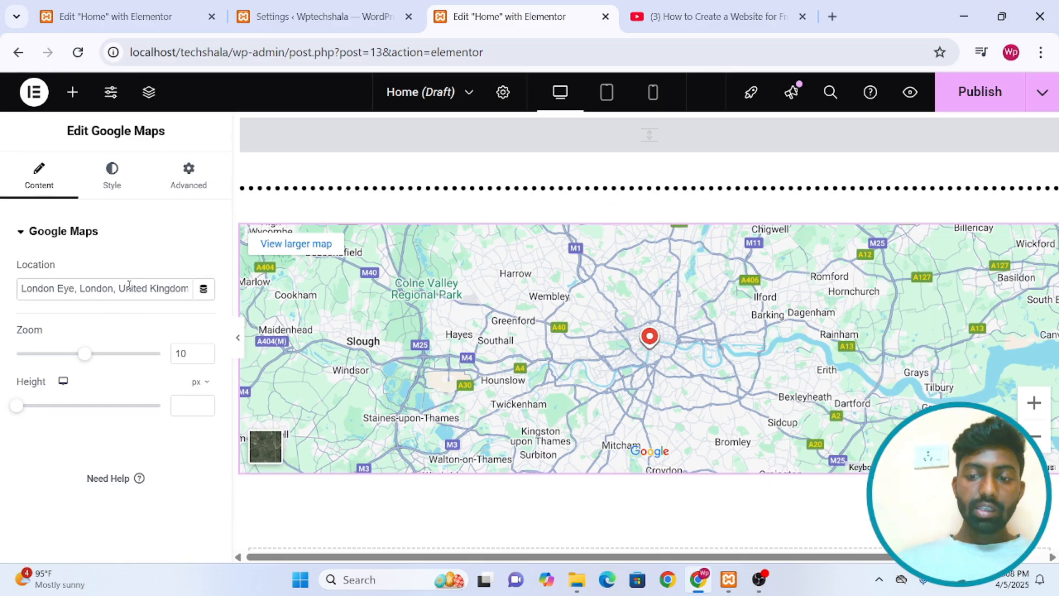
key(ctrl+a)
key(BackSpace)
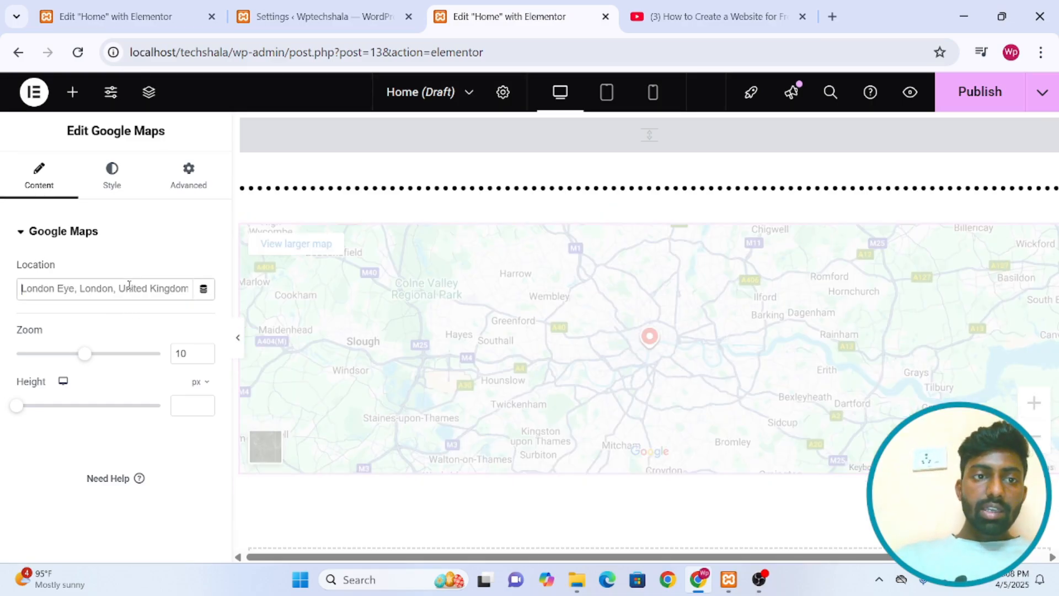
text(uutamm)
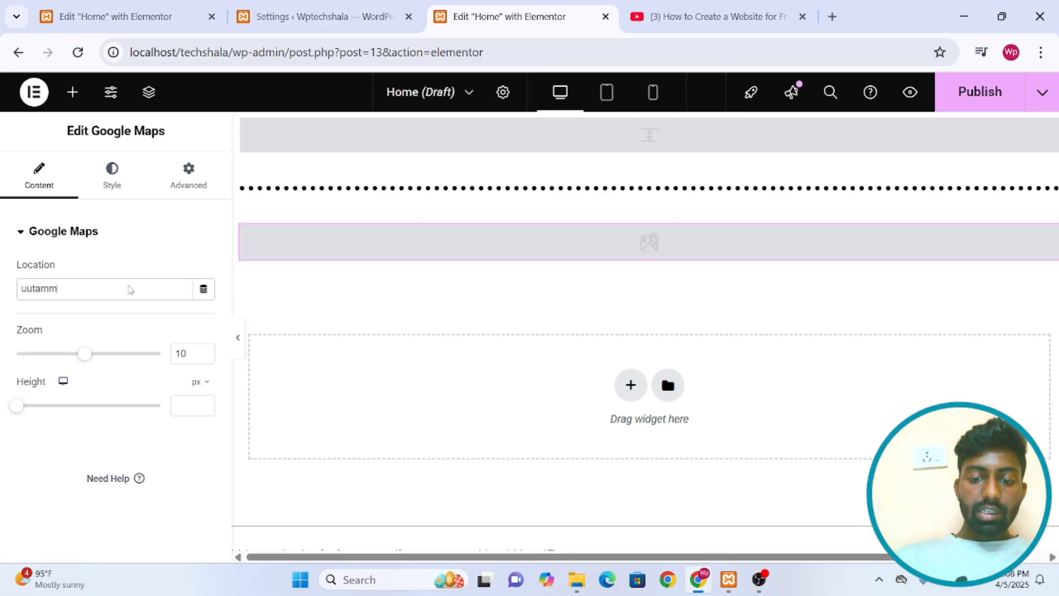
key(BackSpace)
key(BackSpace)
key(BackSpace)
key(BackSpace)
key(BackSpace)
key(BackSpace)
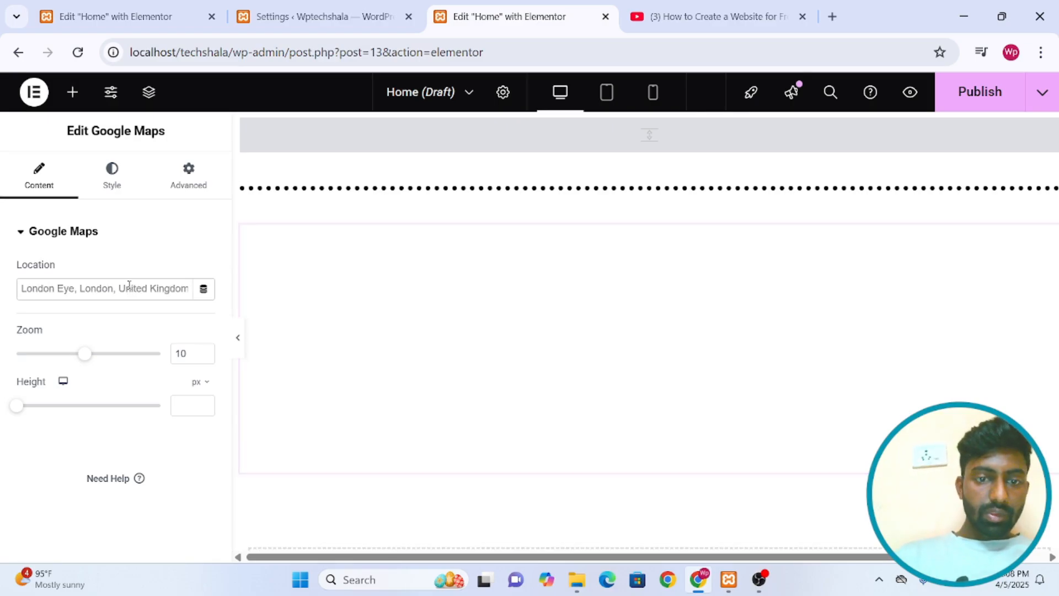
- Set the map's location to "new delhi", with a zoom of 14 and a height of 273 px
text(new del;h)
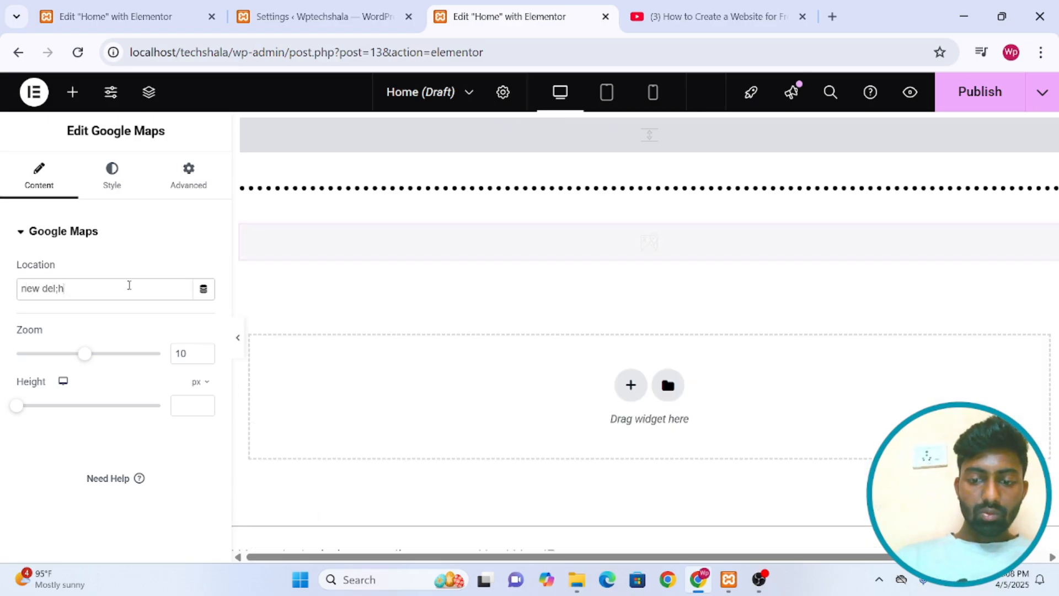
text(i)
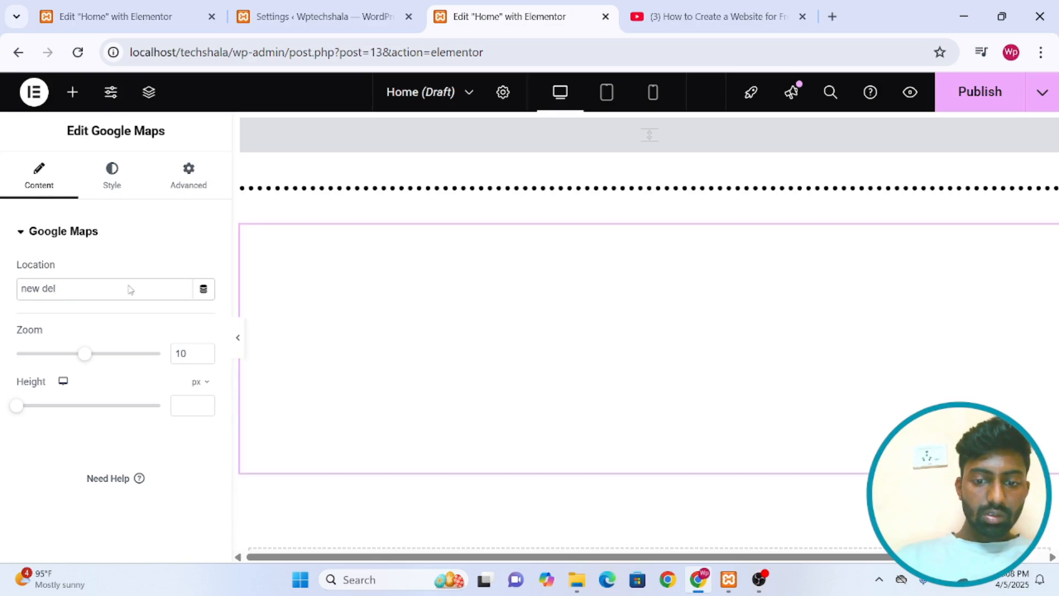
text(hi)
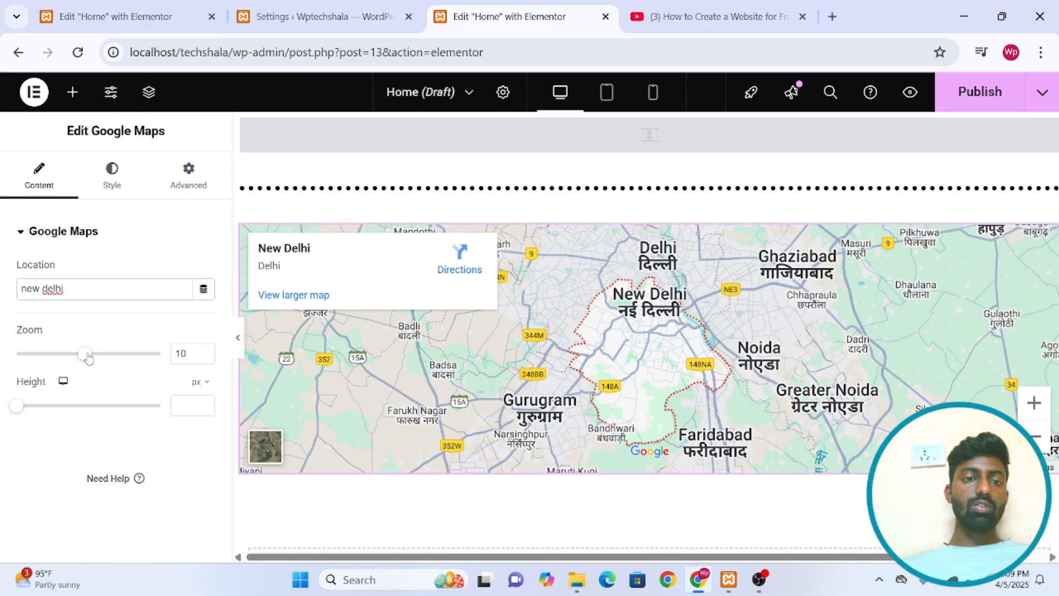
drag(88, 357, 121, 354)
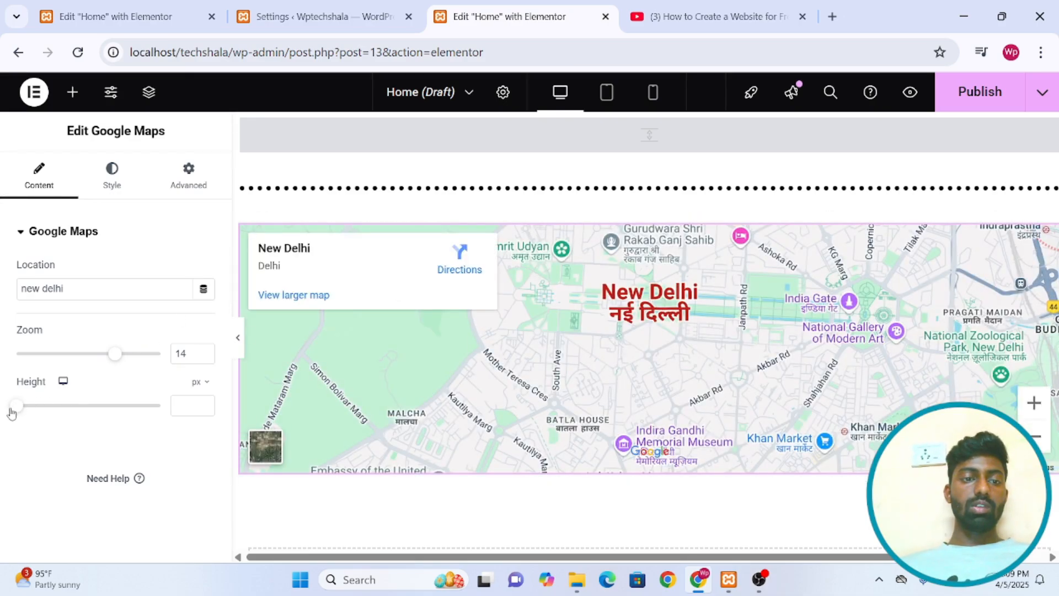
drag(15, 414, 37, 407)
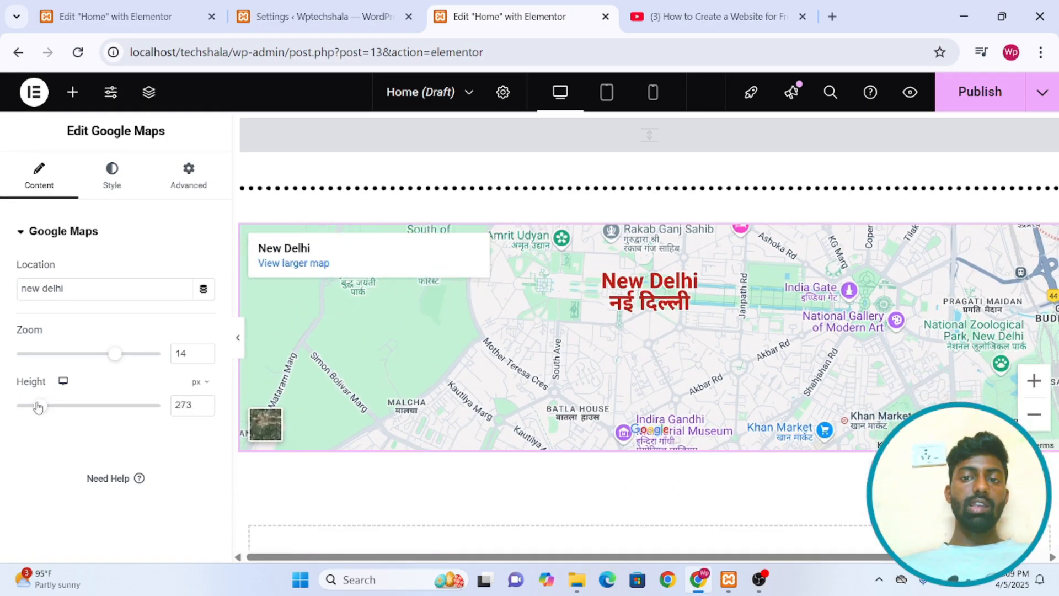
- Add an Icon widget below the New Delhi map
click(73, 93)
scroll(95, 254, down, 6)
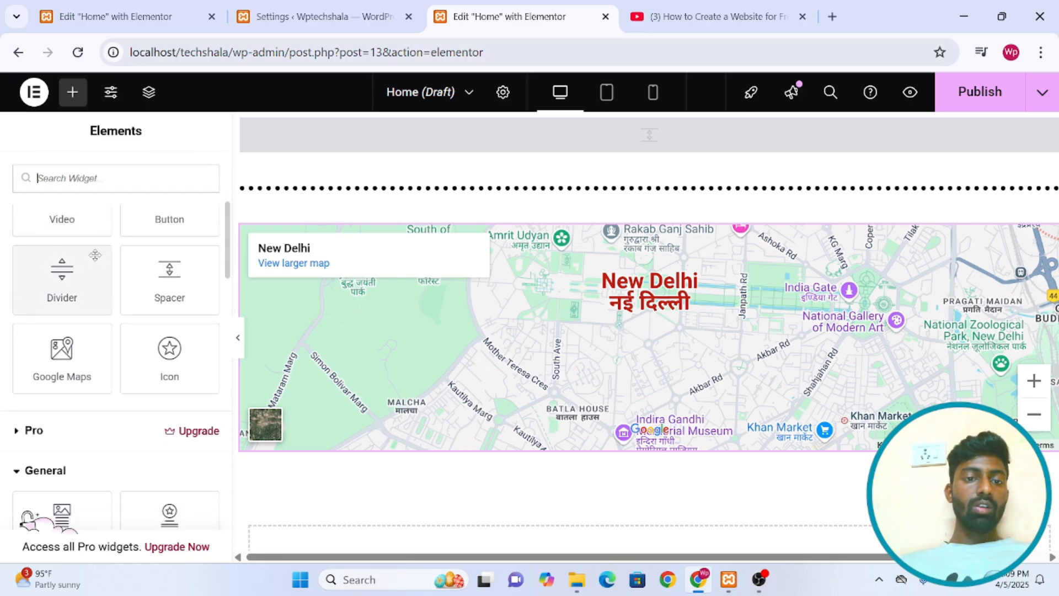
scroll(97, 260, up, 1)
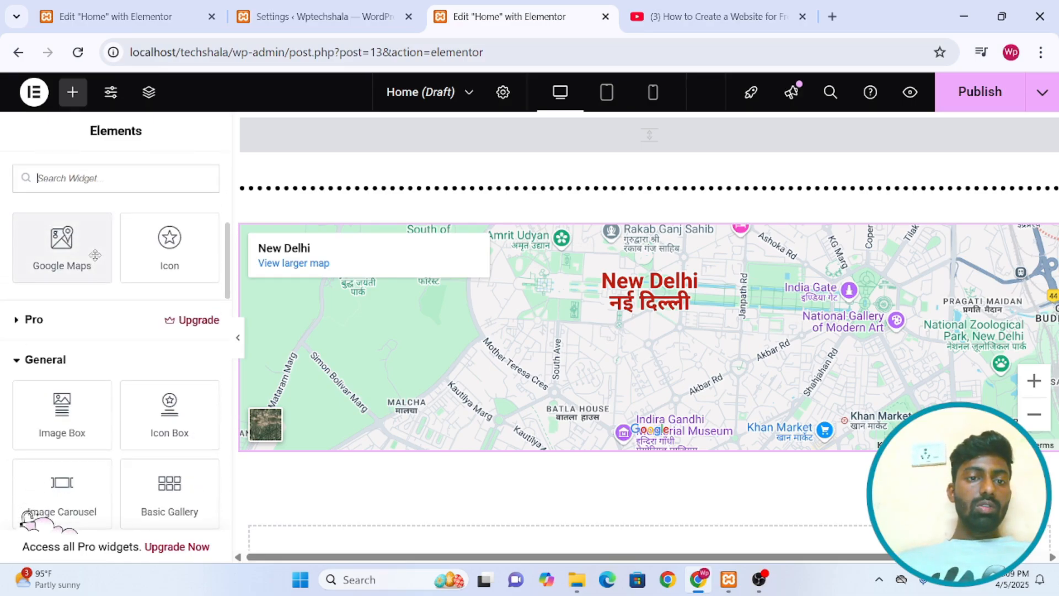
drag(185, 266, 500, 419)
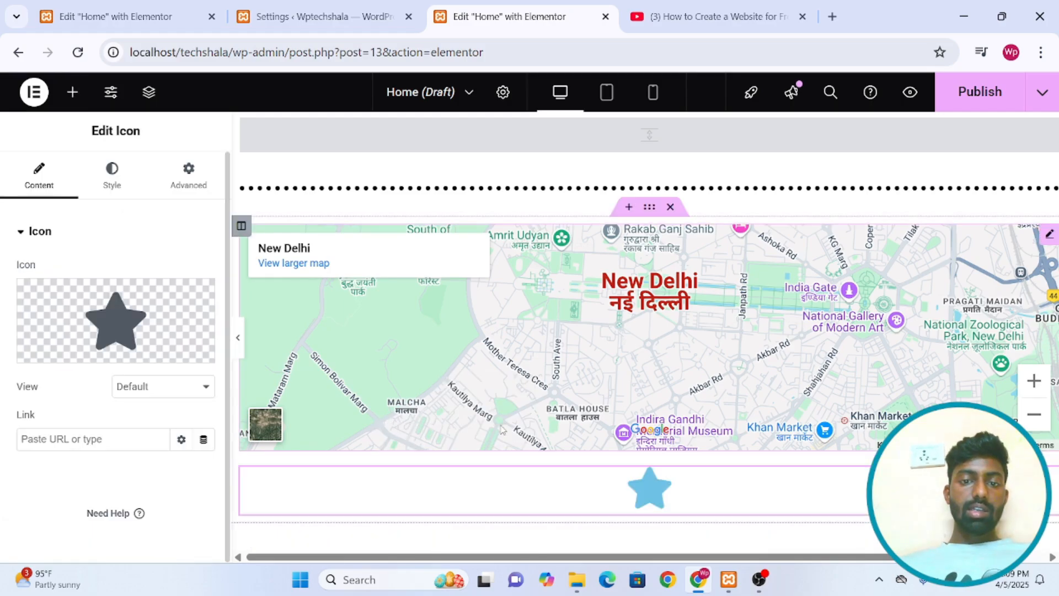
- Replace the star in the Icon widget with the "Phone alt" icon, found by searching the icon library for "phone"
mouse_move(133, 291)
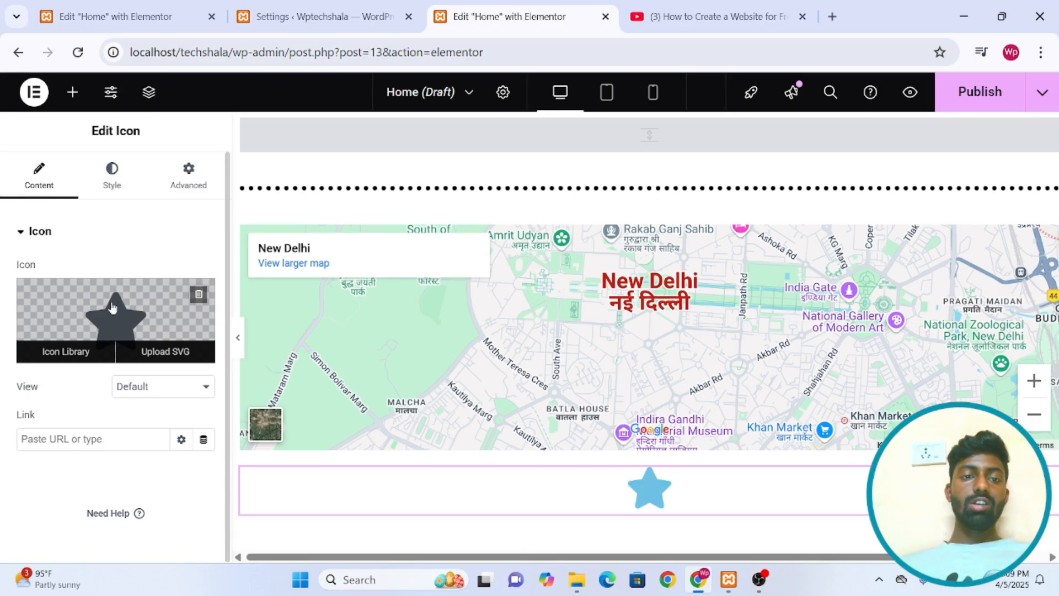
click(112, 308)
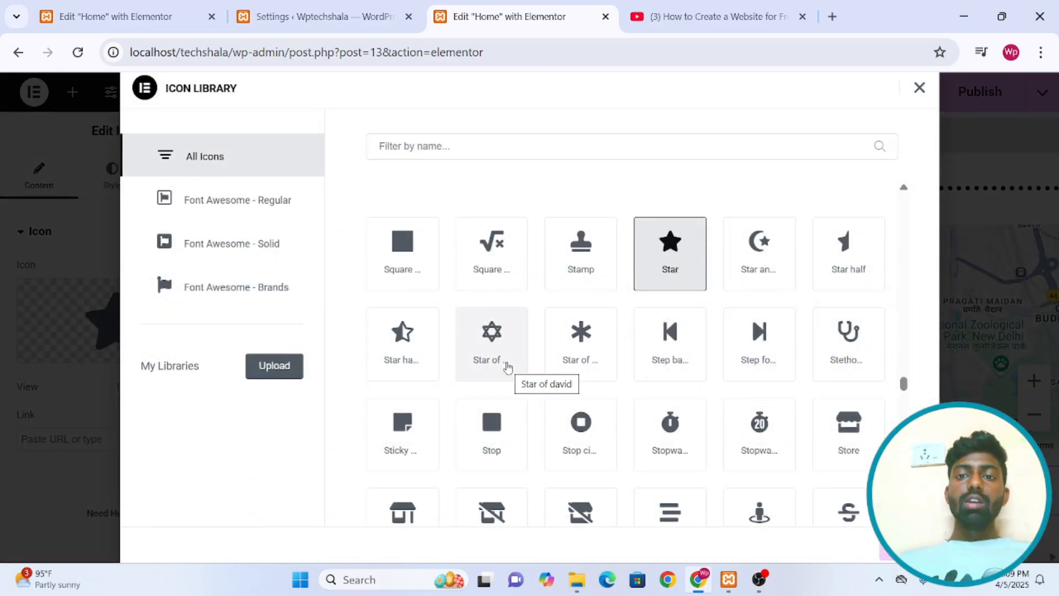
scroll(508, 367, down, 20)
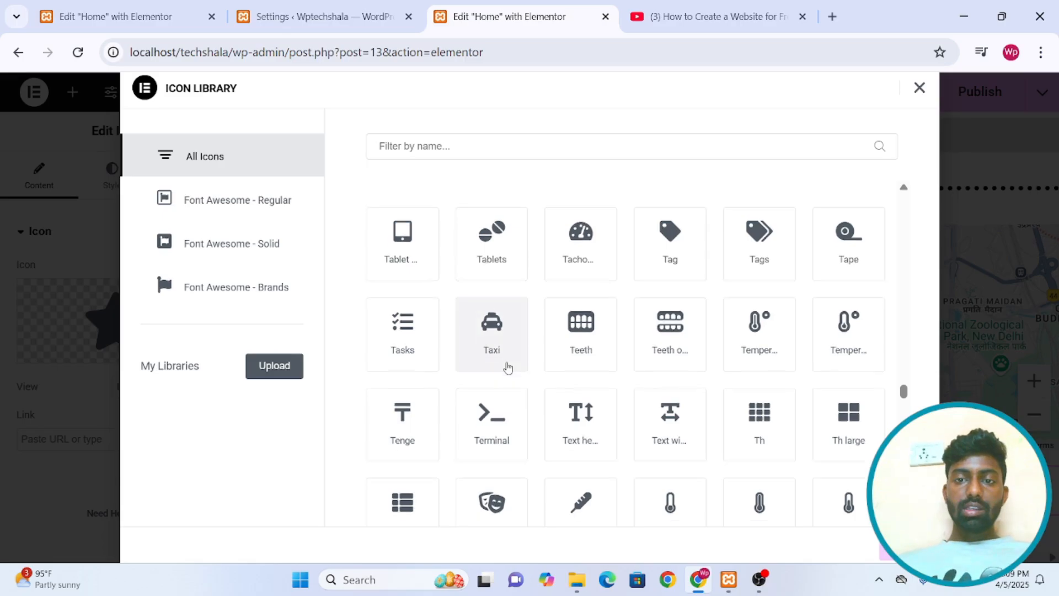
scroll(508, 367, down, 5)
scroll(507, 367, up, 20)
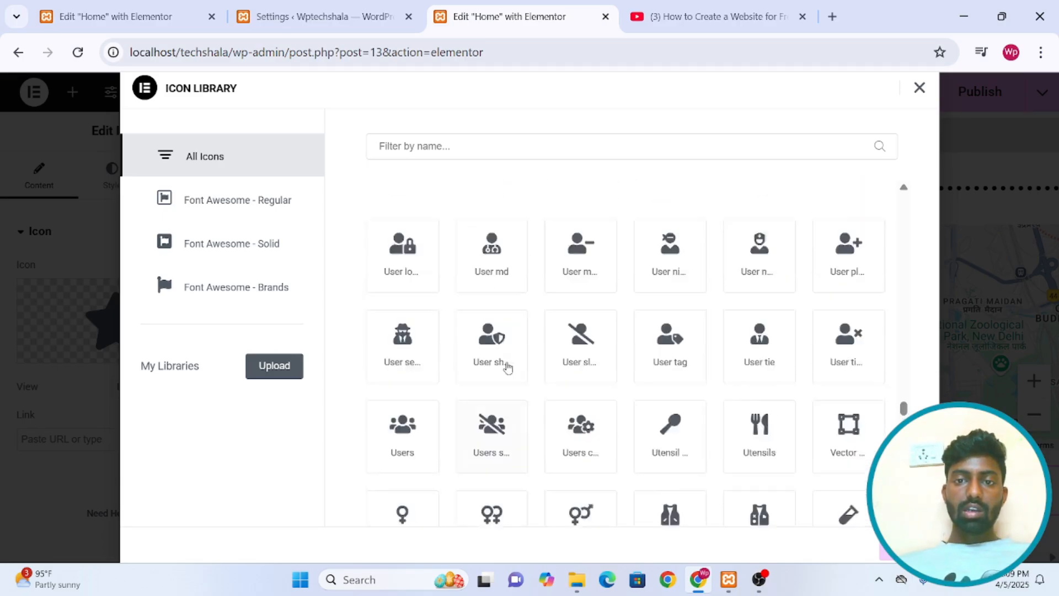
scroll(507, 367, up, 15)
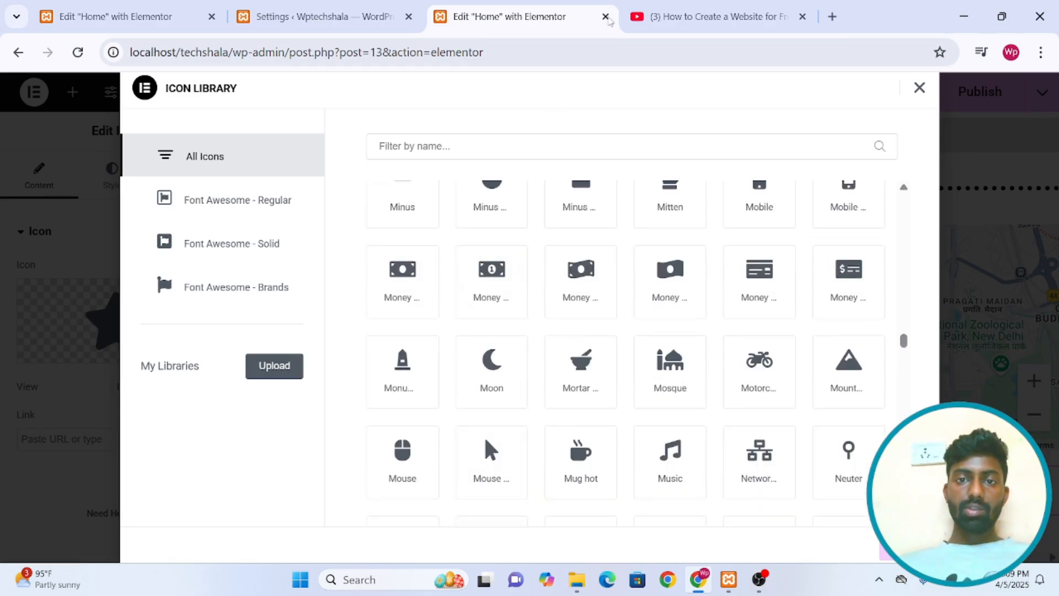
click(523, 153)
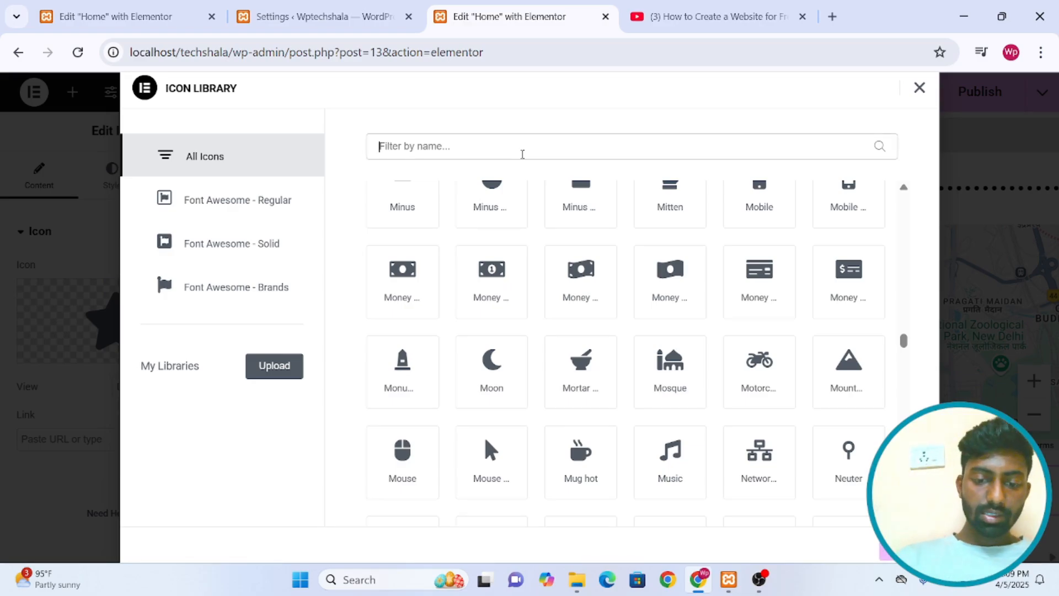
text(ca)
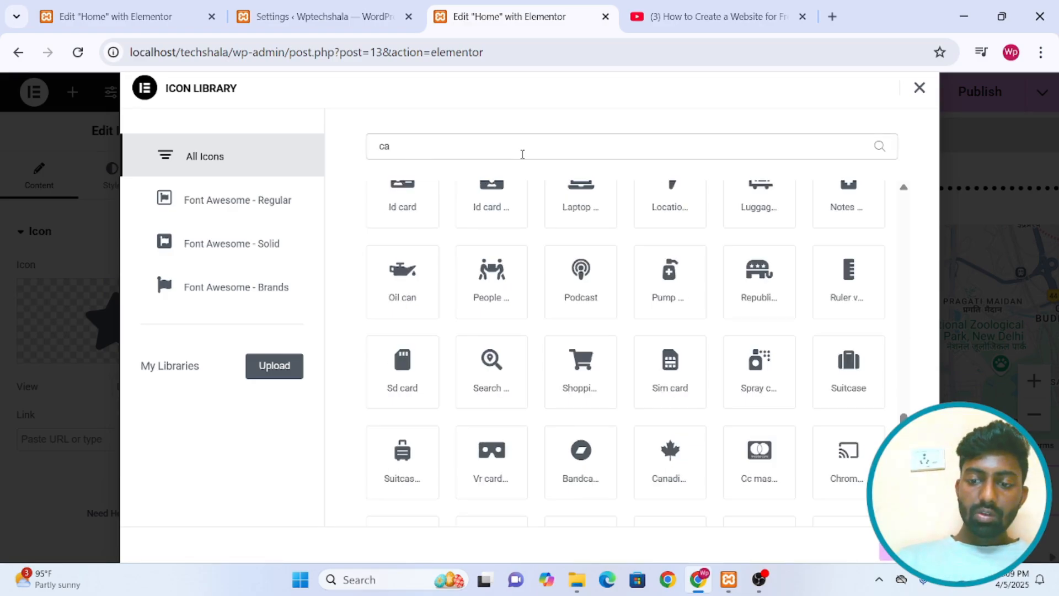
key(BackSpace)
key(BackSpace)
text(phone)
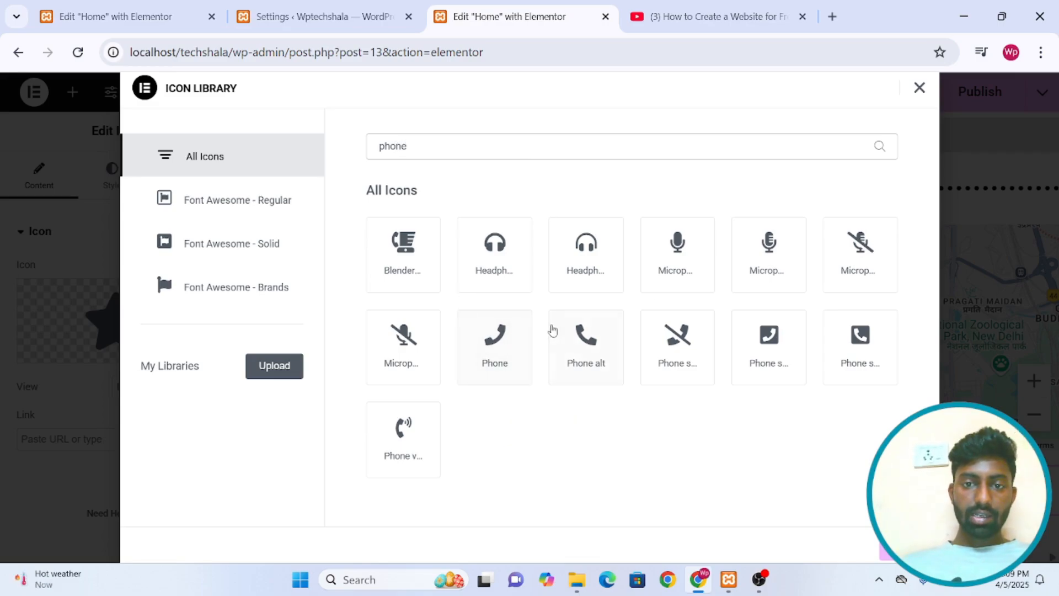
click(588, 341)
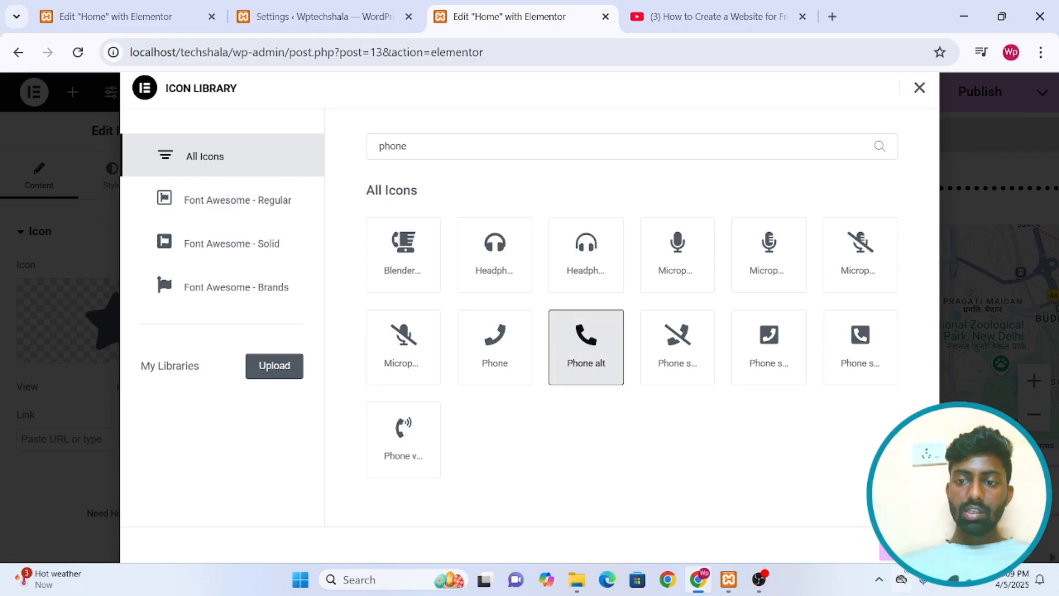
click(904, 545)
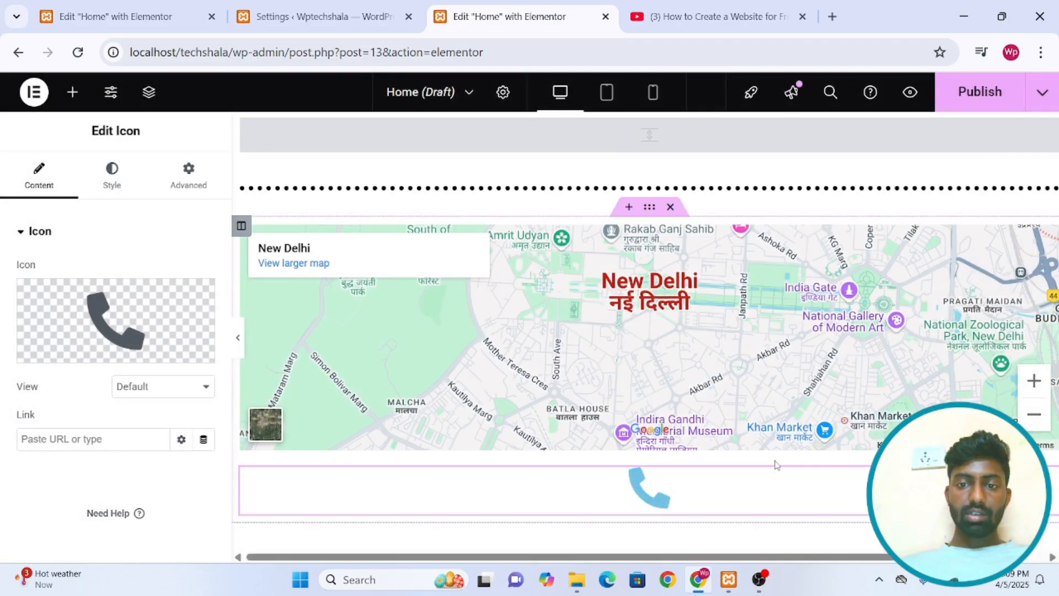
- Set the phone icon's primary color to black, #000000
scroll(776, 465, down, 3)
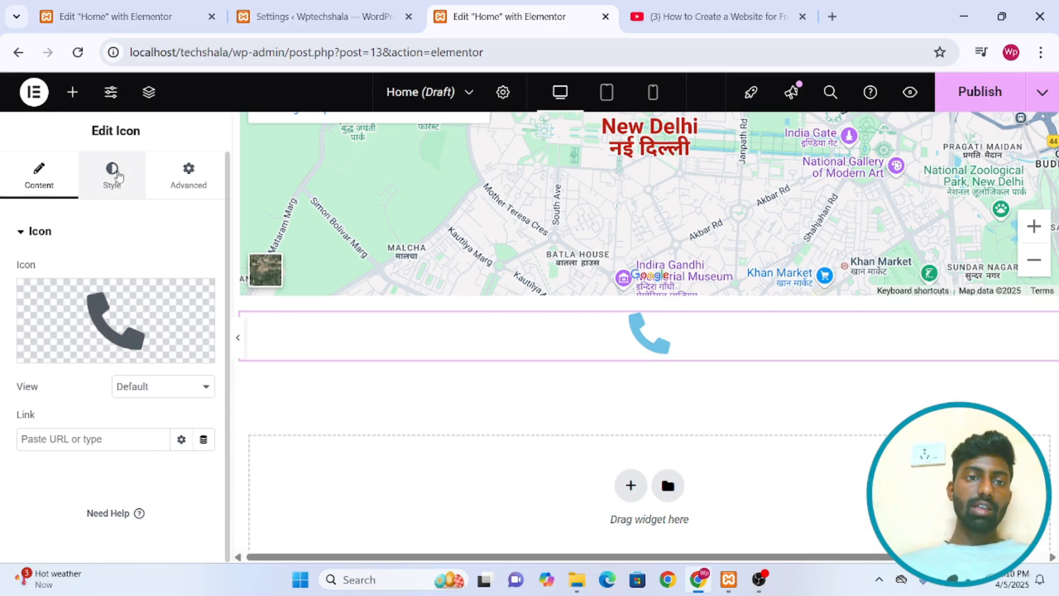
click(113, 175)
click(203, 339)
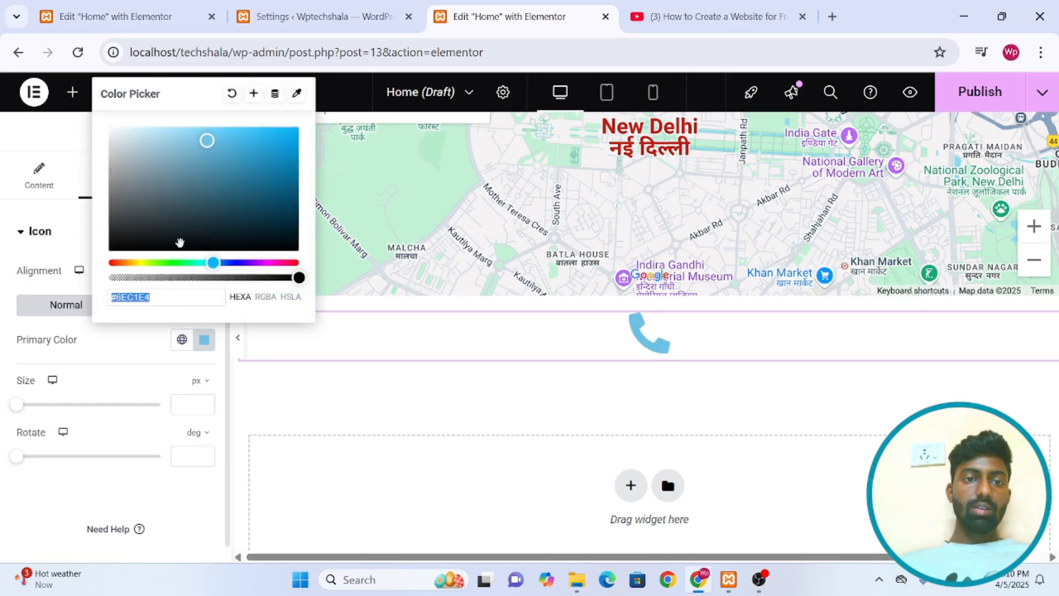
drag(135, 215, 108, 253)
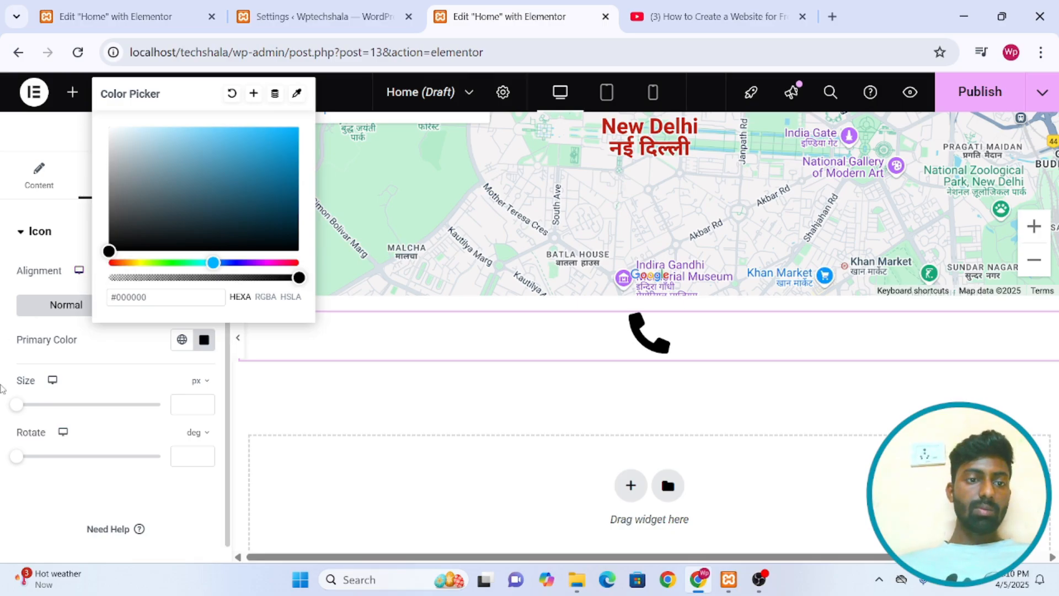
- Set the phone icon's size to 23 px and its rotation to 0 degrees
click(27, 406)
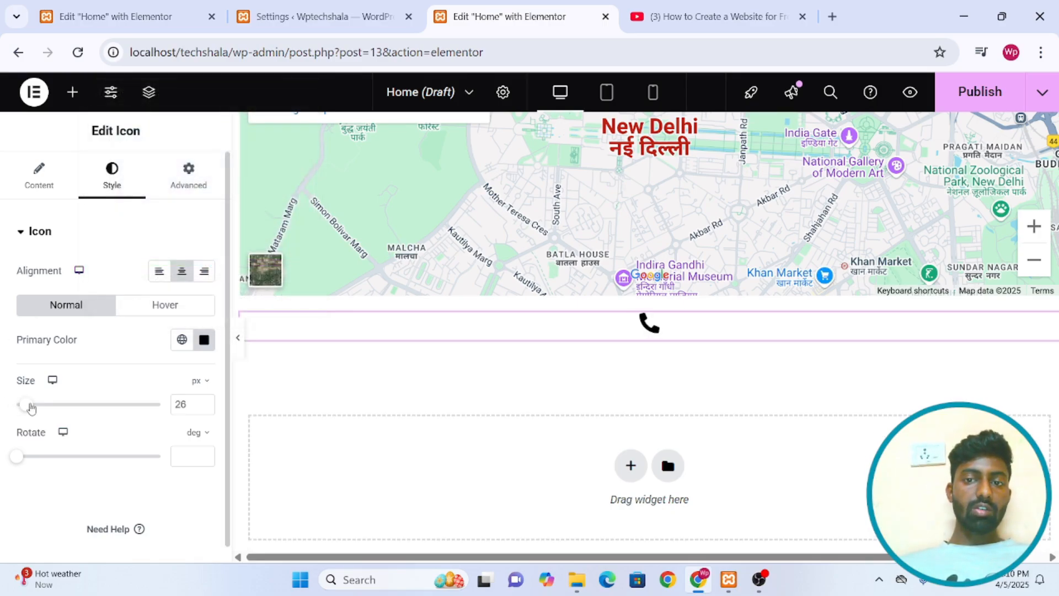
drag(30, 408, 27, 406)
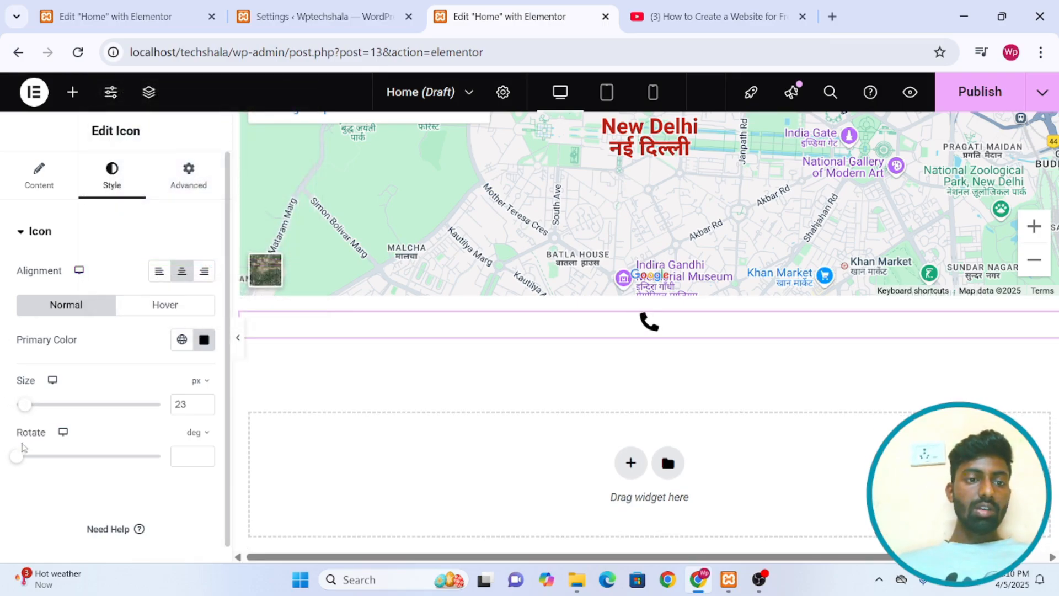
mouse_move(17, 457)
mouse_down()
mouse_move(59, 456)
mouse_move(2, 453)
mouse_up()
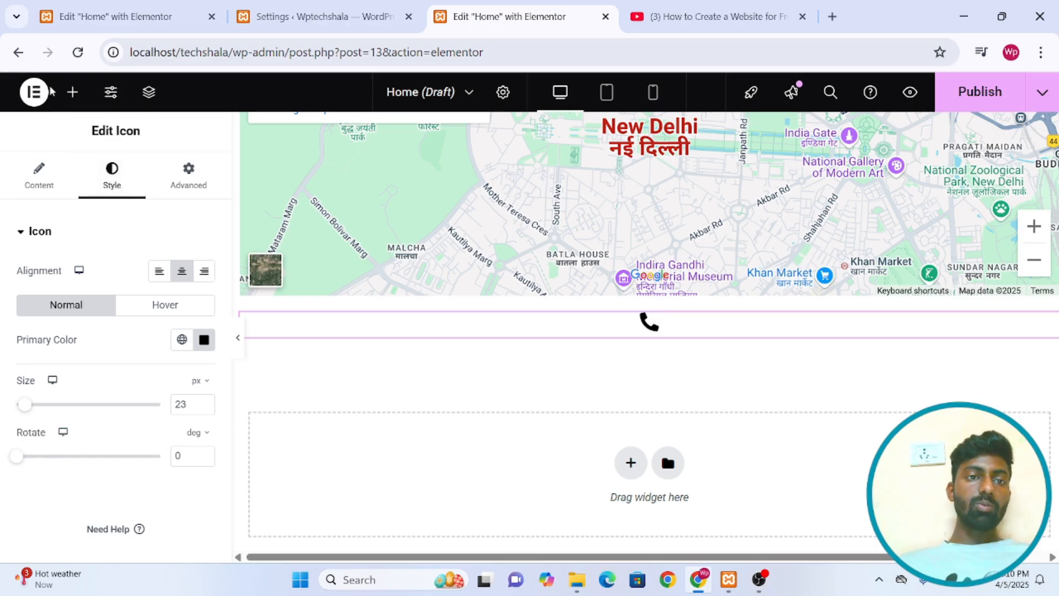
- Add an Image Box widget below the phone icon and use the trees photo from the media library as its image
click(73, 92)
scroll(97, 215, down, 4)
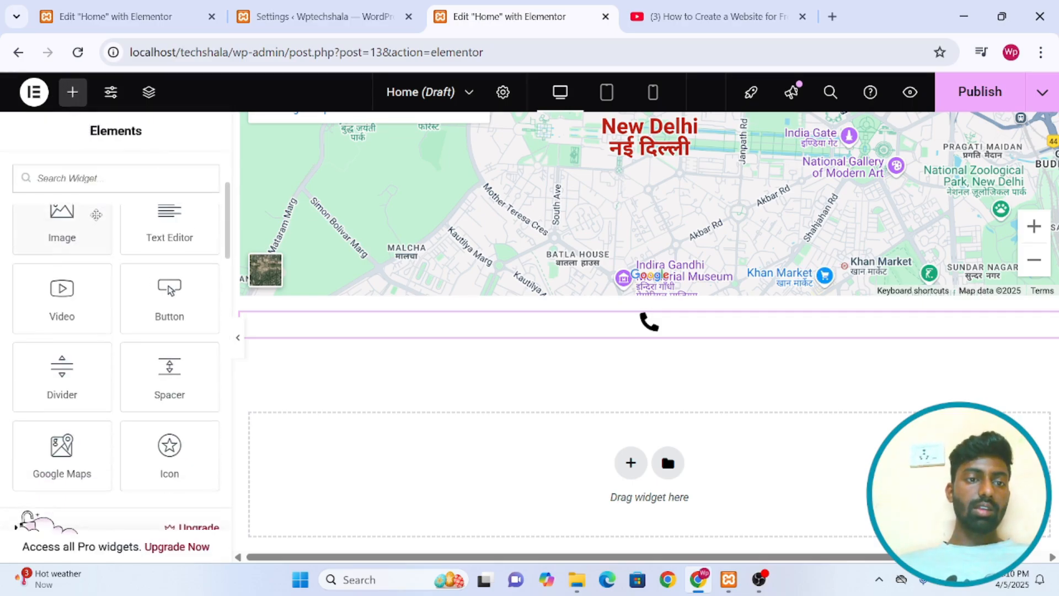
scroll(96, 215, down, 5)
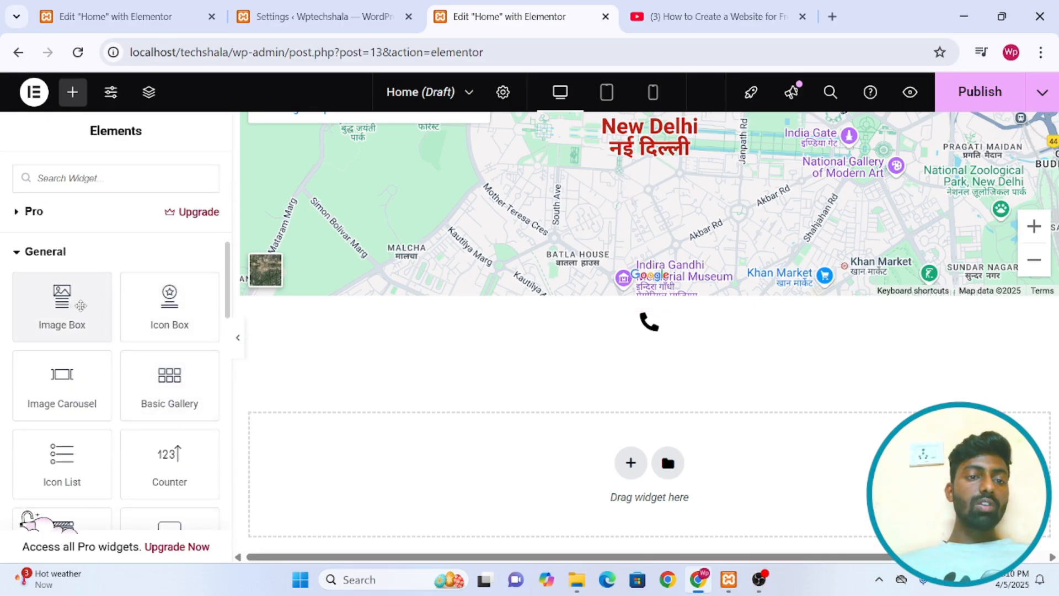
drag(81, 305, 376, 455)
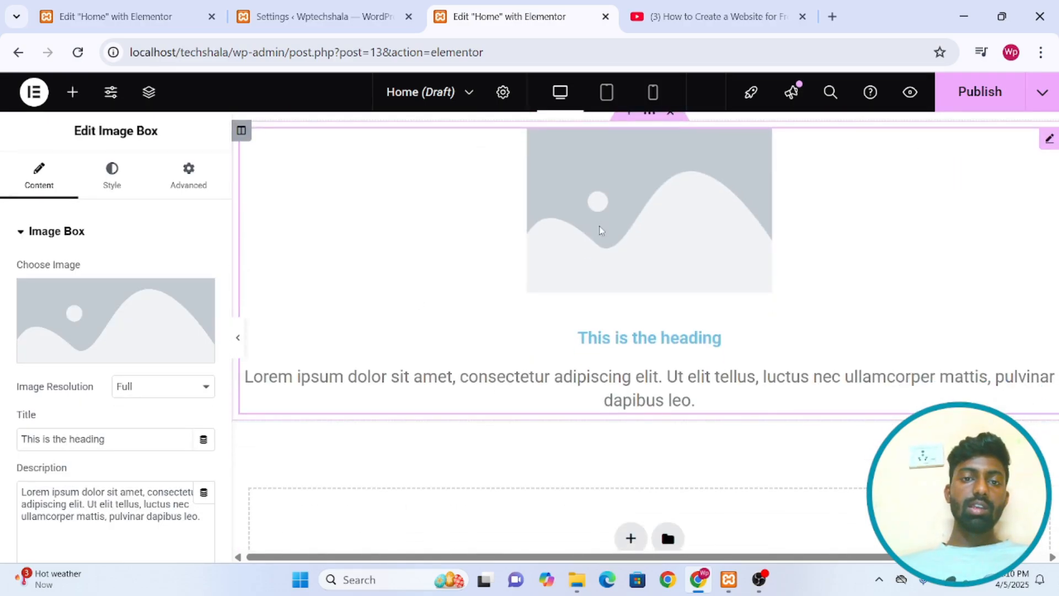
click(46, 345)
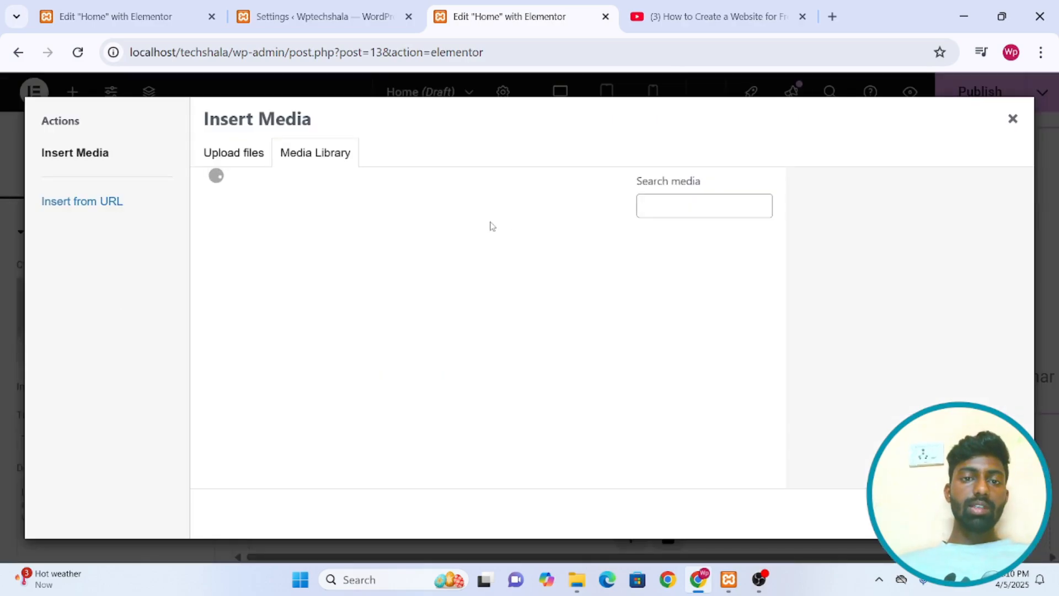
click(361, 285)
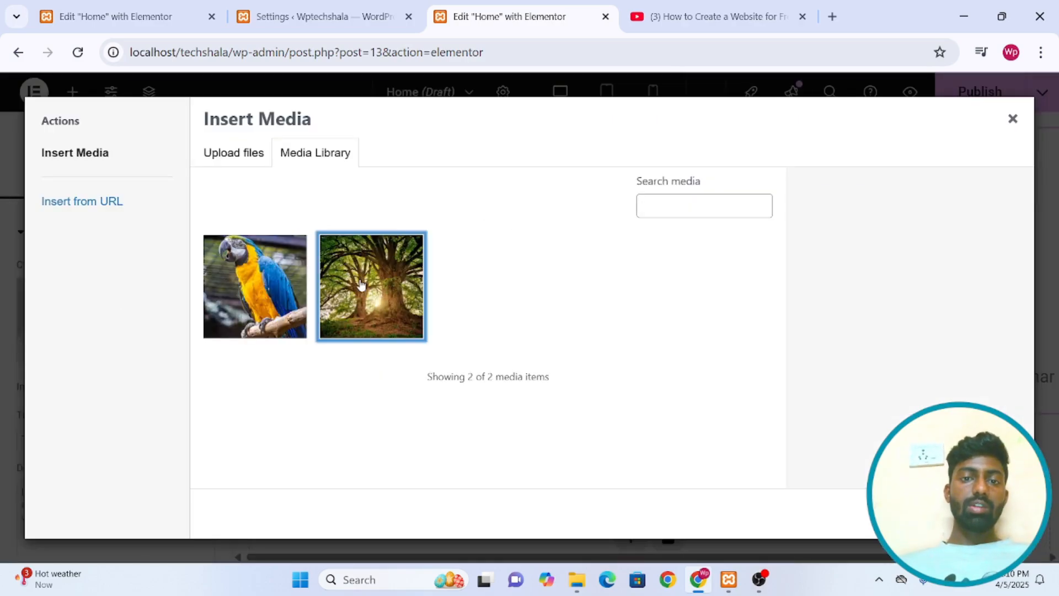
click(992, 514)
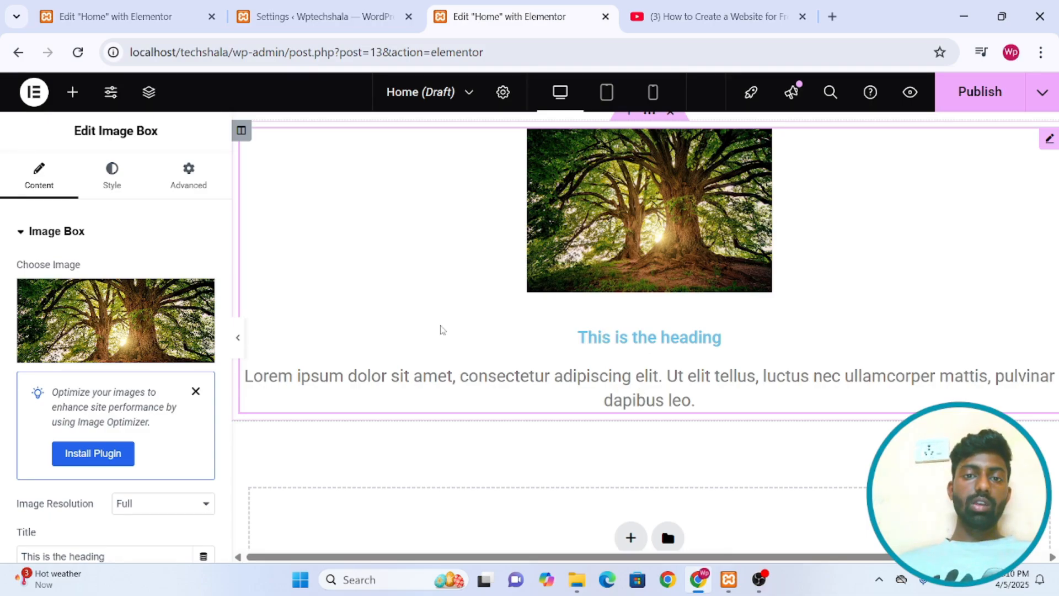
- Add an Image Carousel widget below the image box with the trees photo
click(73, 92)
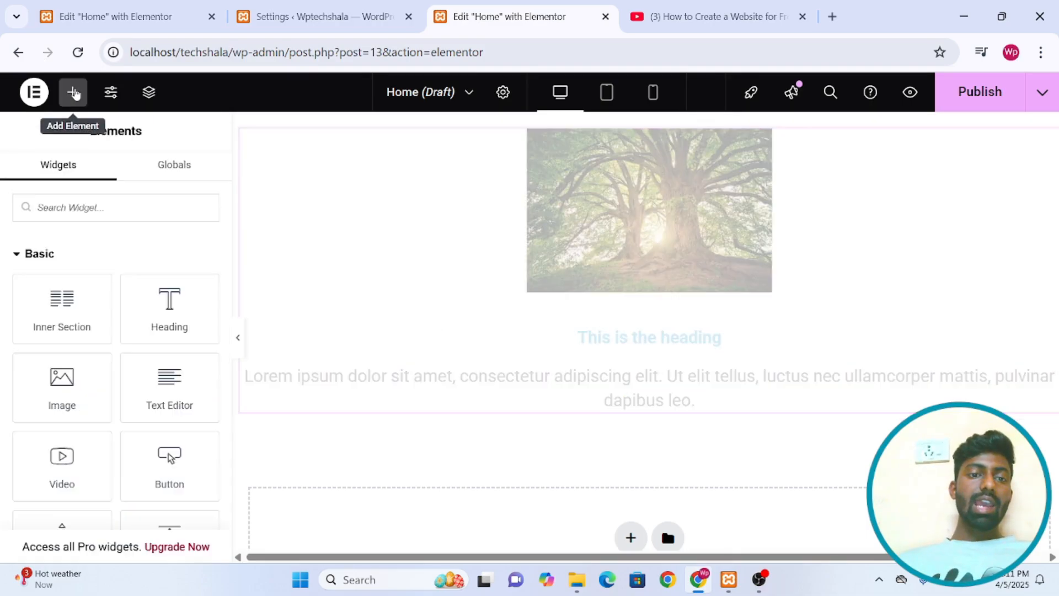
scroll(104, 329, down, 4)
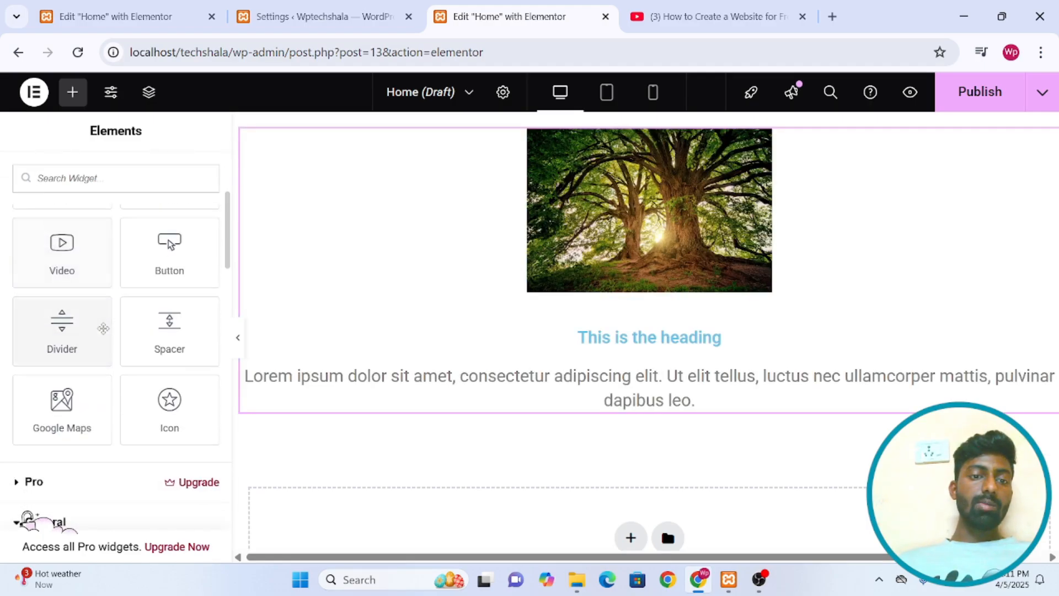
scroll(103, 329, down, 4)
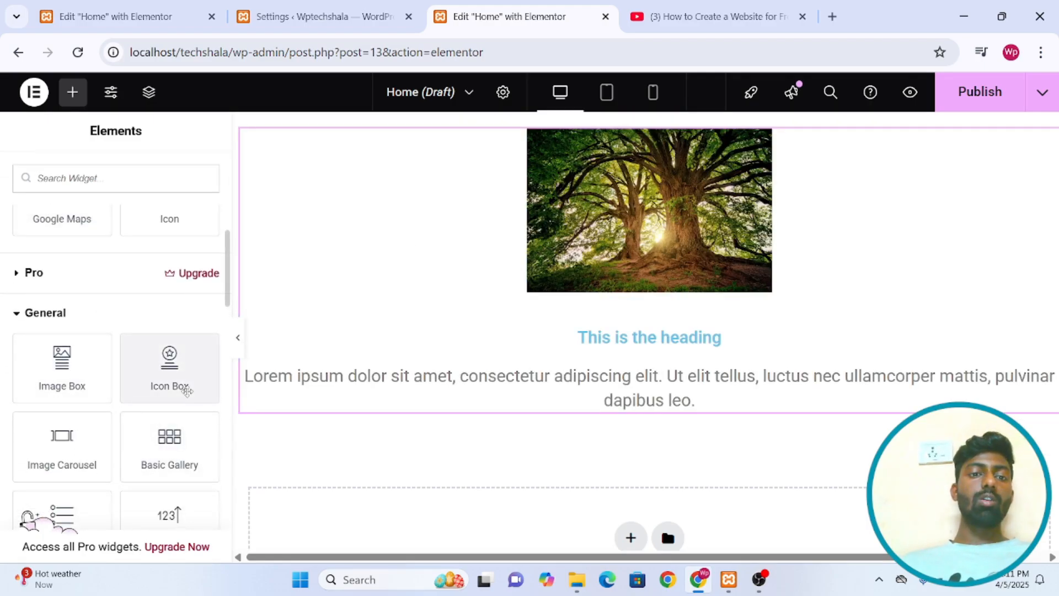
scroll(187, 391, down, 2)
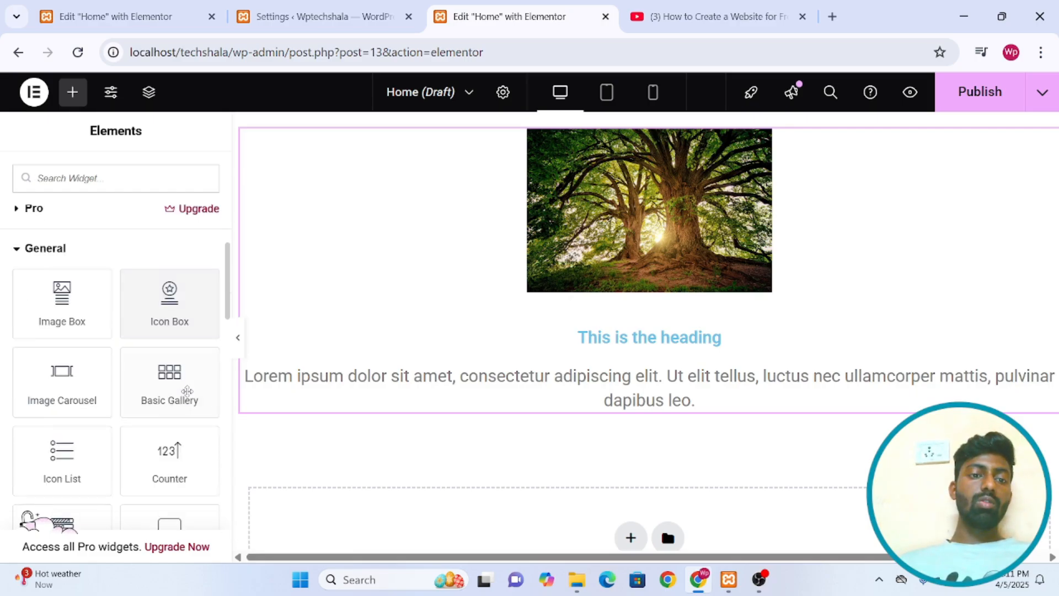
drag(47, 364, 452, 490)
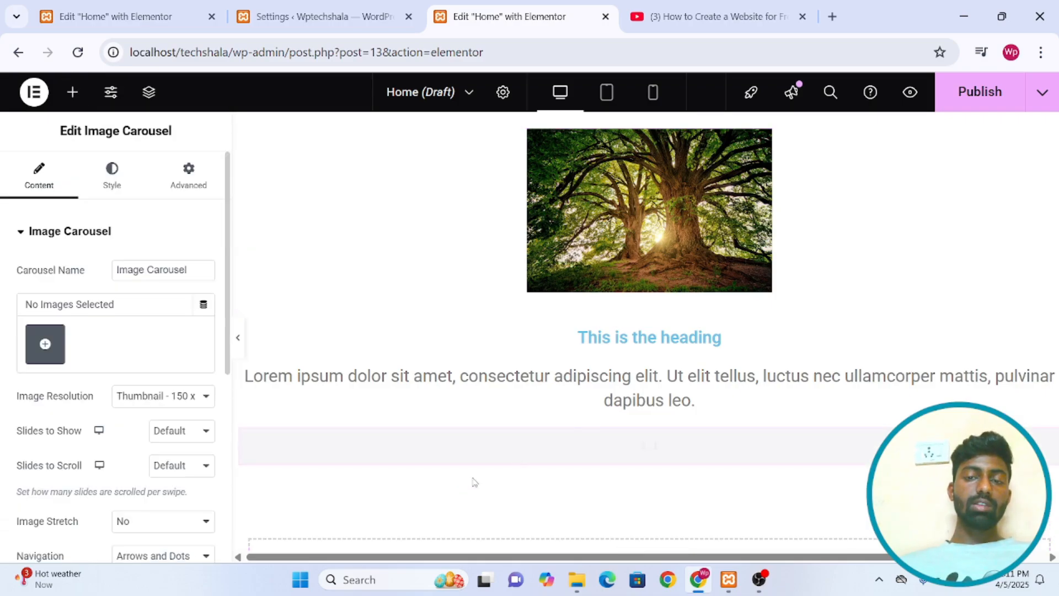
scroll(598, 419, down, 4)
scroll(552, 402, up, 1)
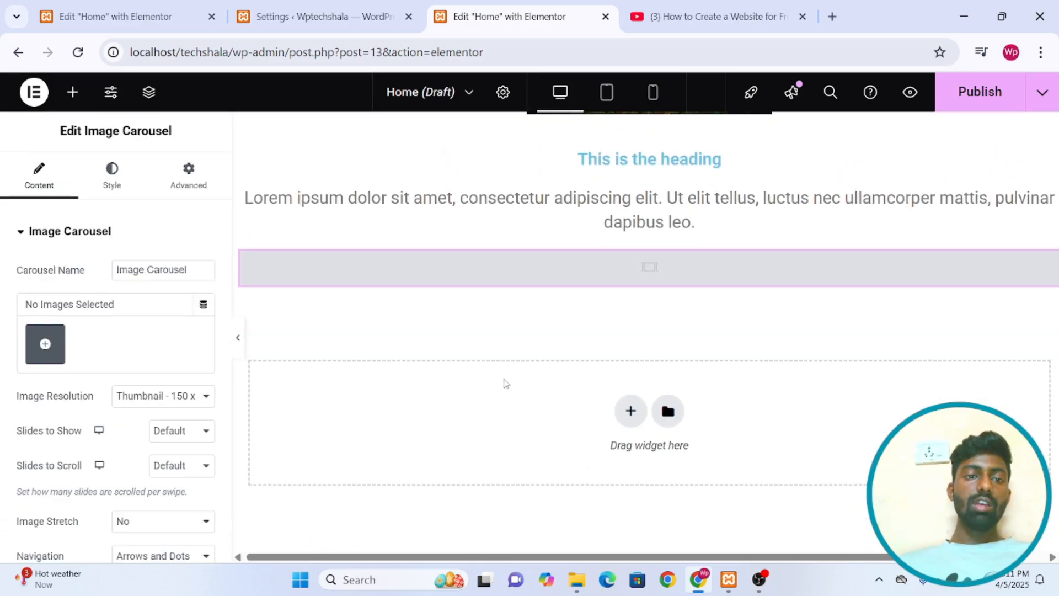
- Fill the image carousel with a gallery of zoo-8378189_1280.jpg and trees-3822149_1280.jpg from the media library
click(38, 343)
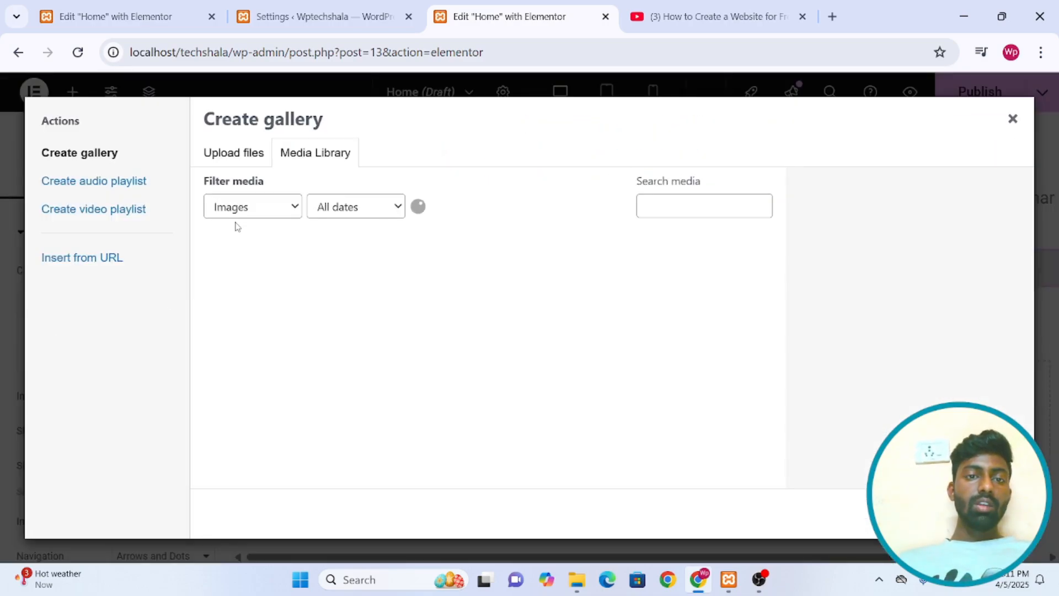
click(253, 298)
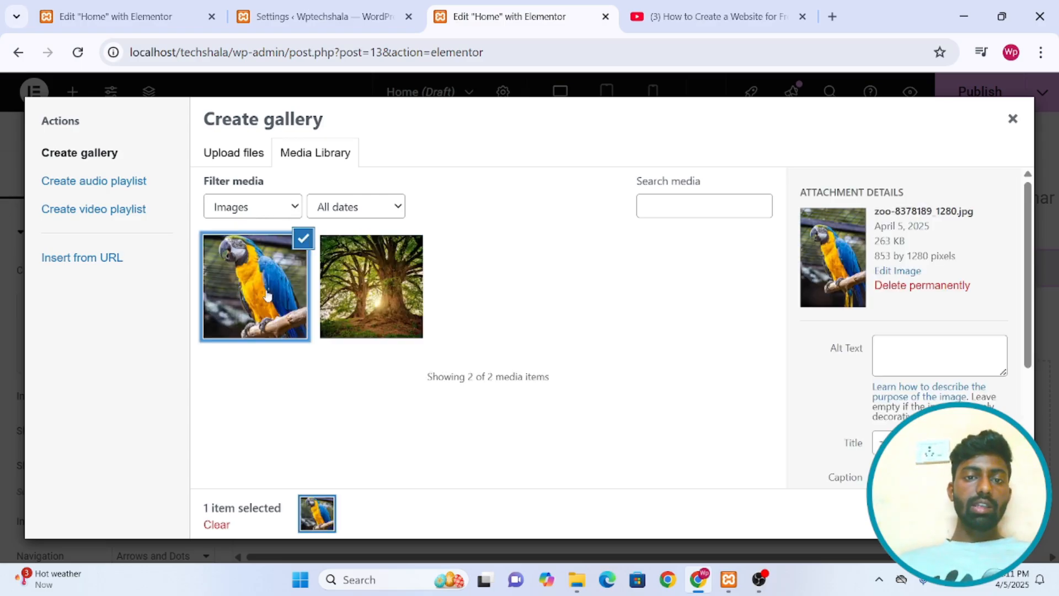
click(326, 293)
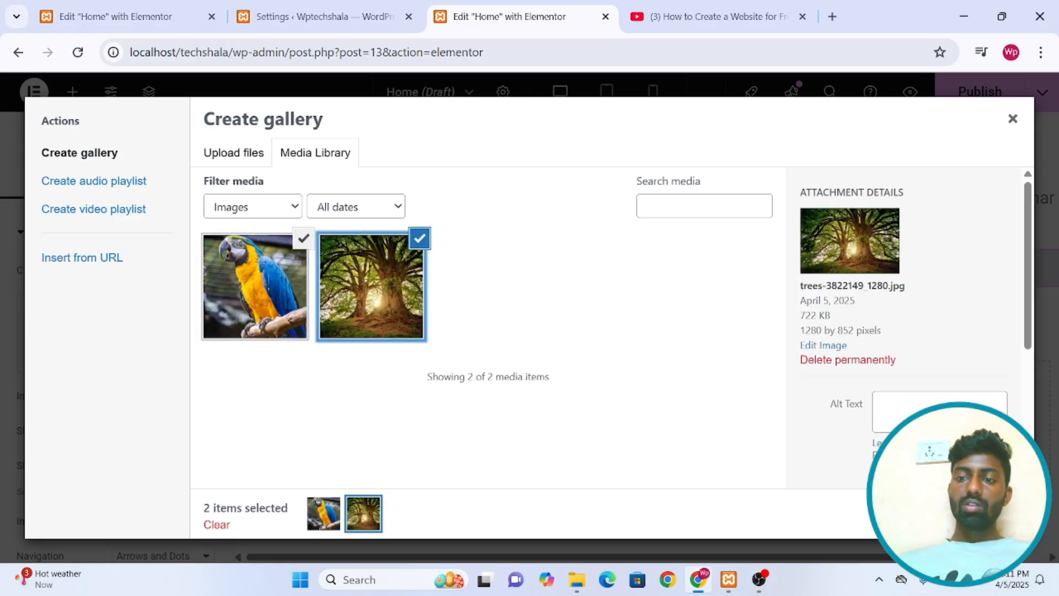
click(955, 513)
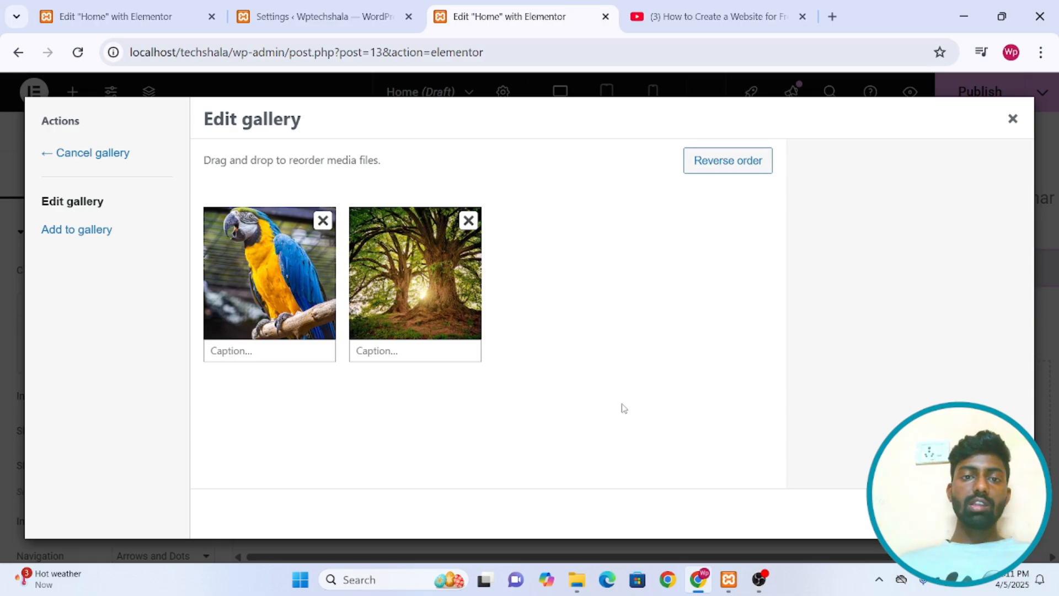
click(976, 513)
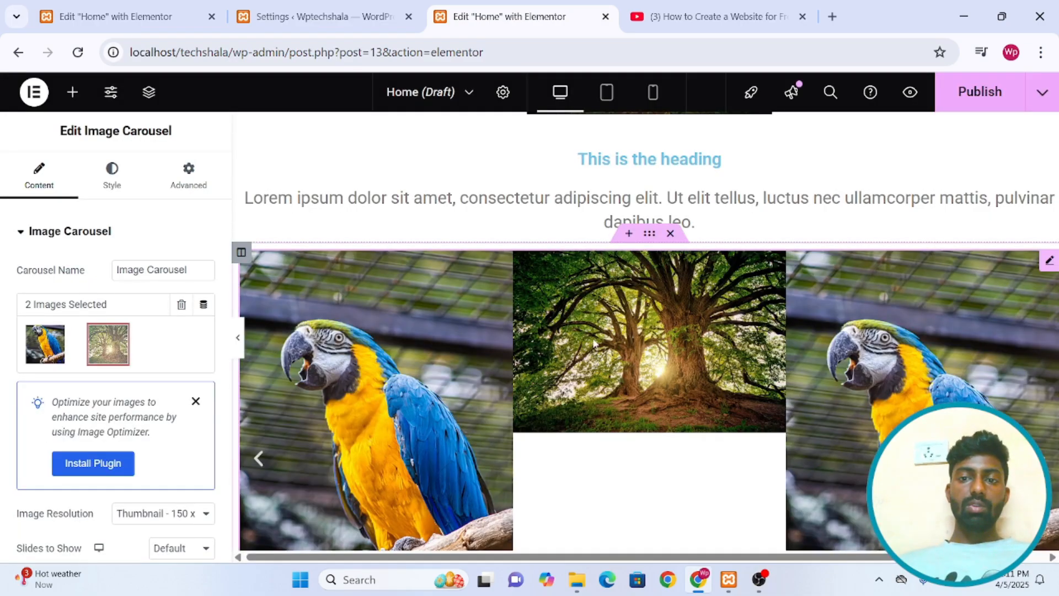
scroll(594, 343, down, 3)
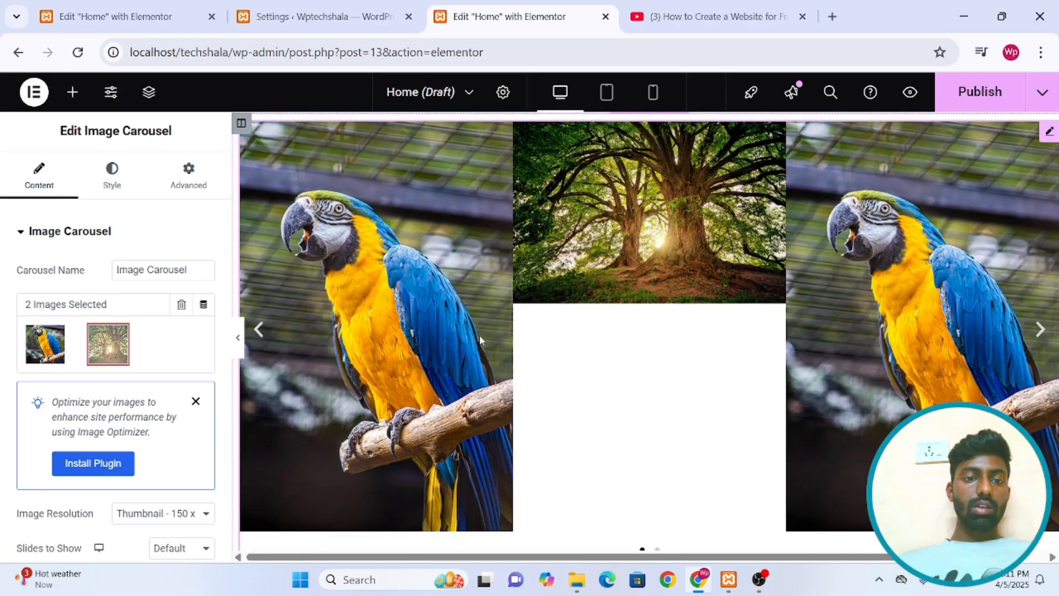
scroll(147, 308, down, 1)
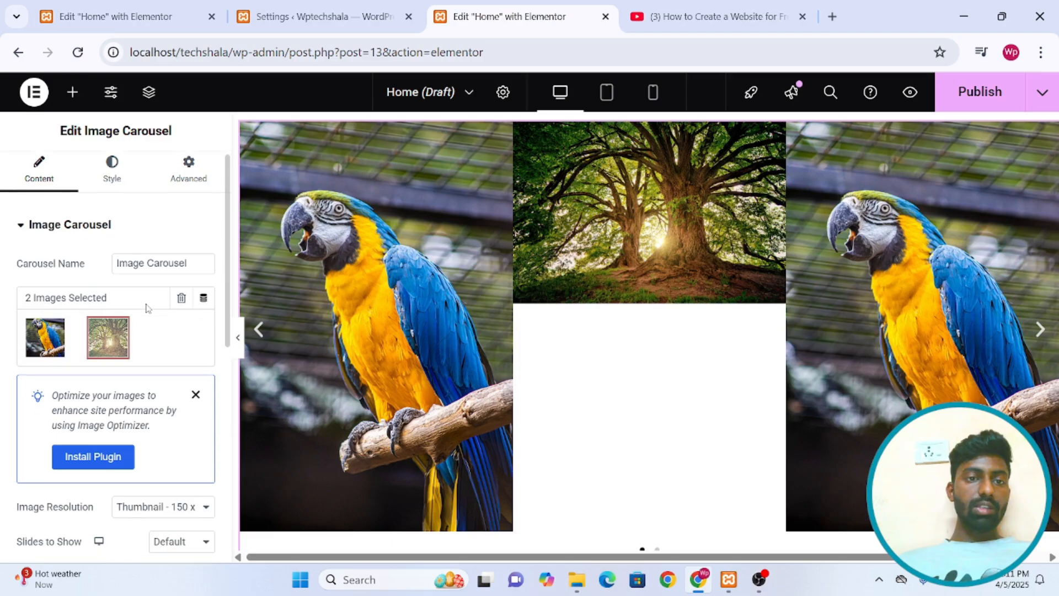
- Examine the image carousel's content settings and its arrow and pagination style settings
scroll(148, 307, down, 4)
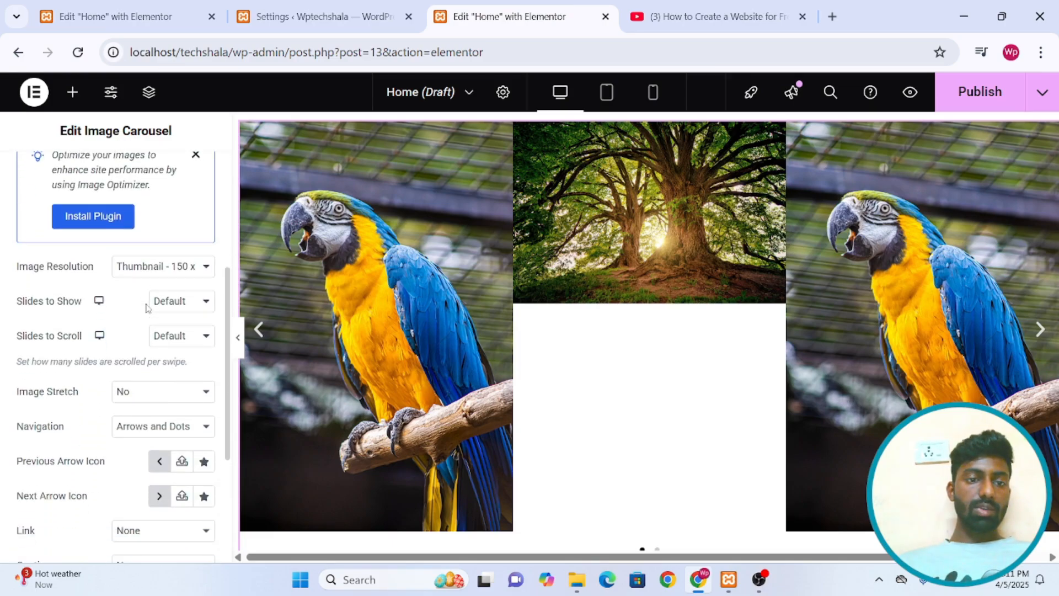
scroll(148, 307, up, 5)
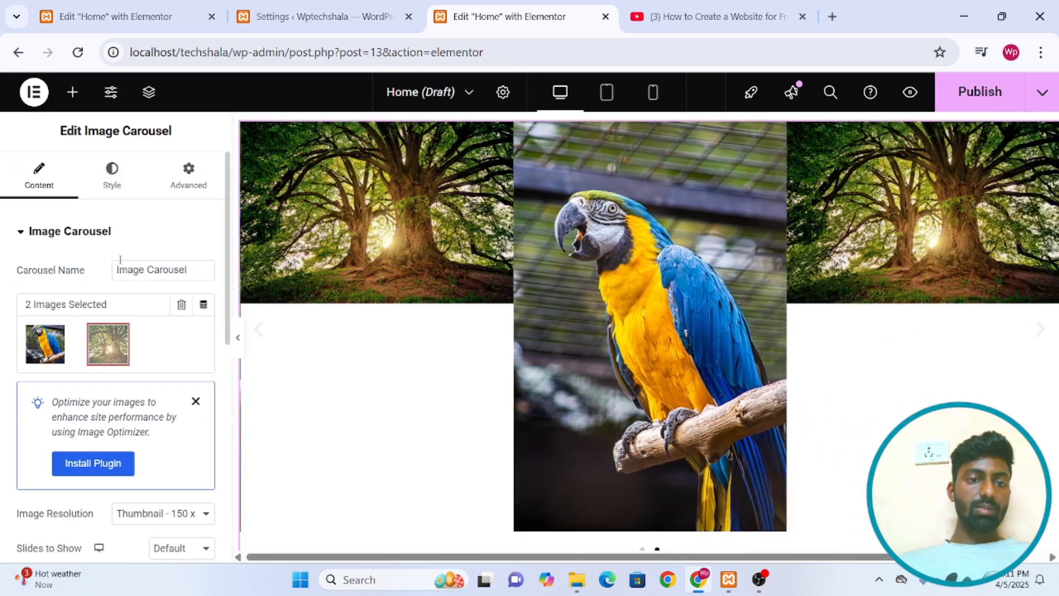
scroll(122, 298, down, 6)
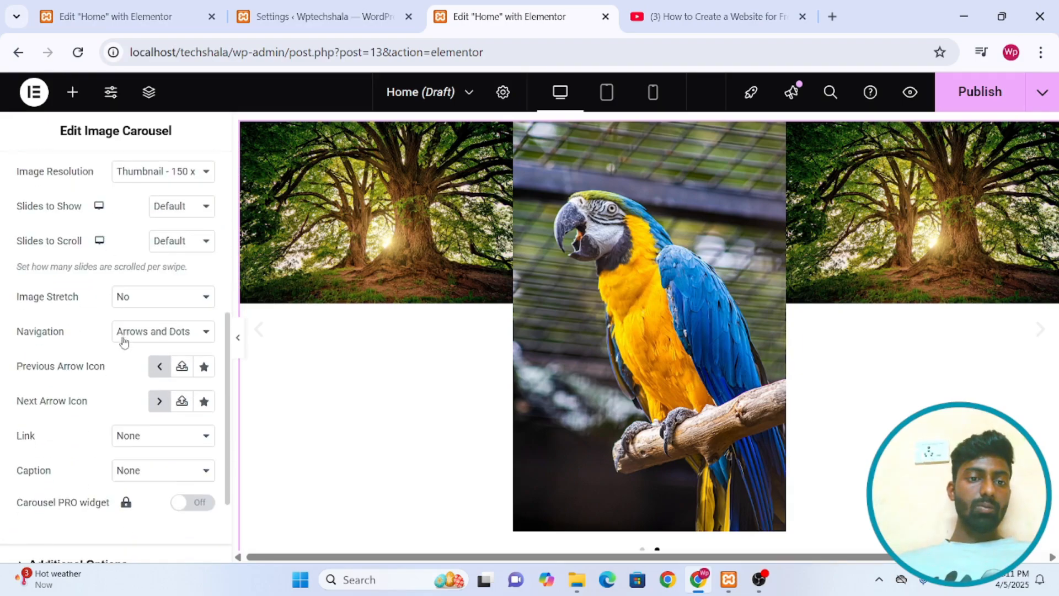
scroll(125, 340, up, 6)
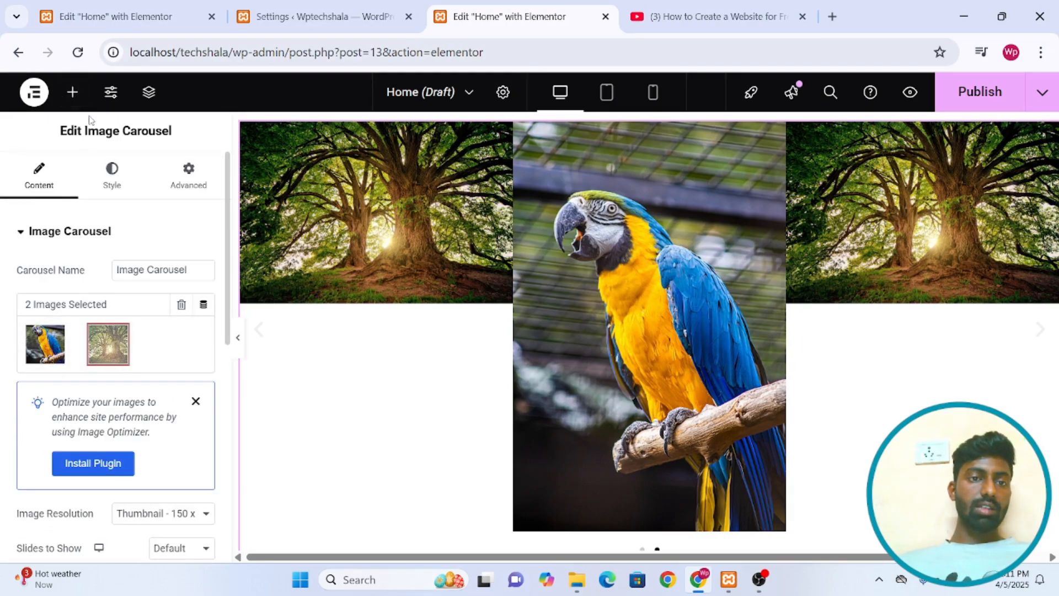
click(105, 180)
scroll(113, 303, down, 5)
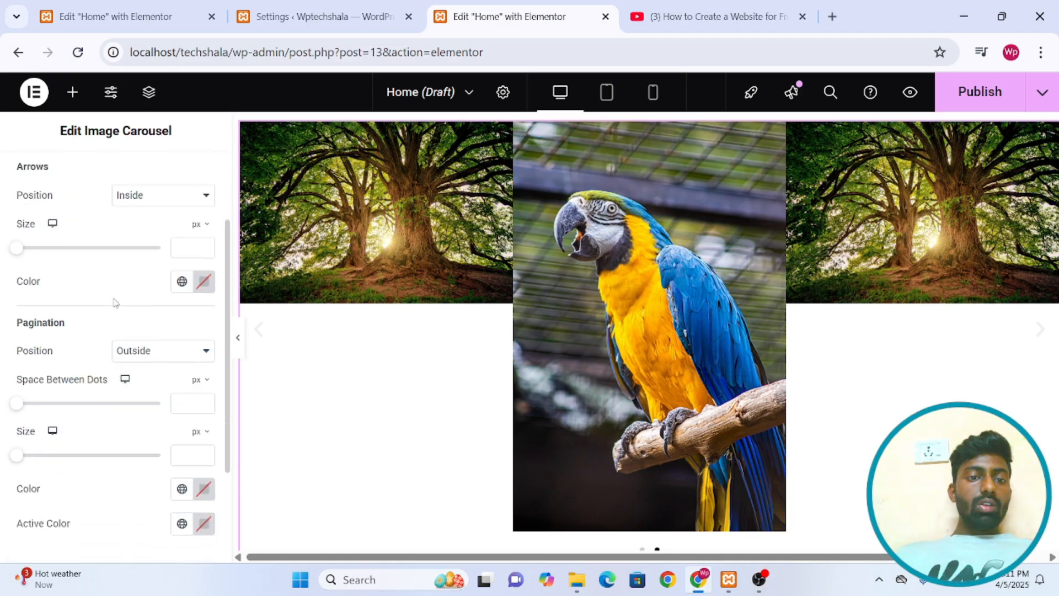
scroll(114, 304, up, 5)
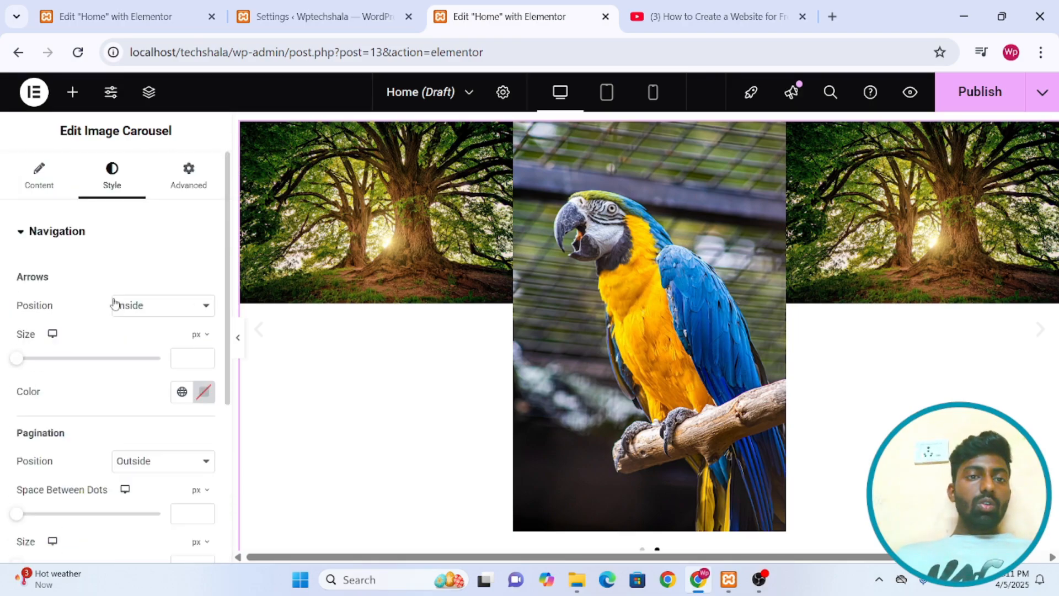
- Add an Icon List widget from the General widgets below the image carousel
click(72, 92)
scroll(152, 397, down, 10)
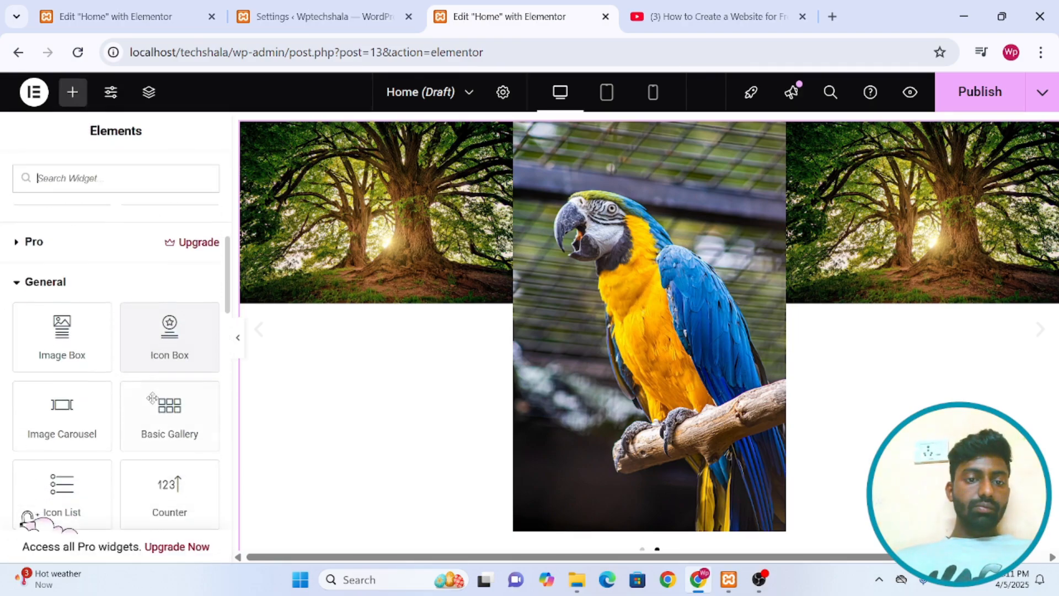
scroll(153, 397, up, 2)
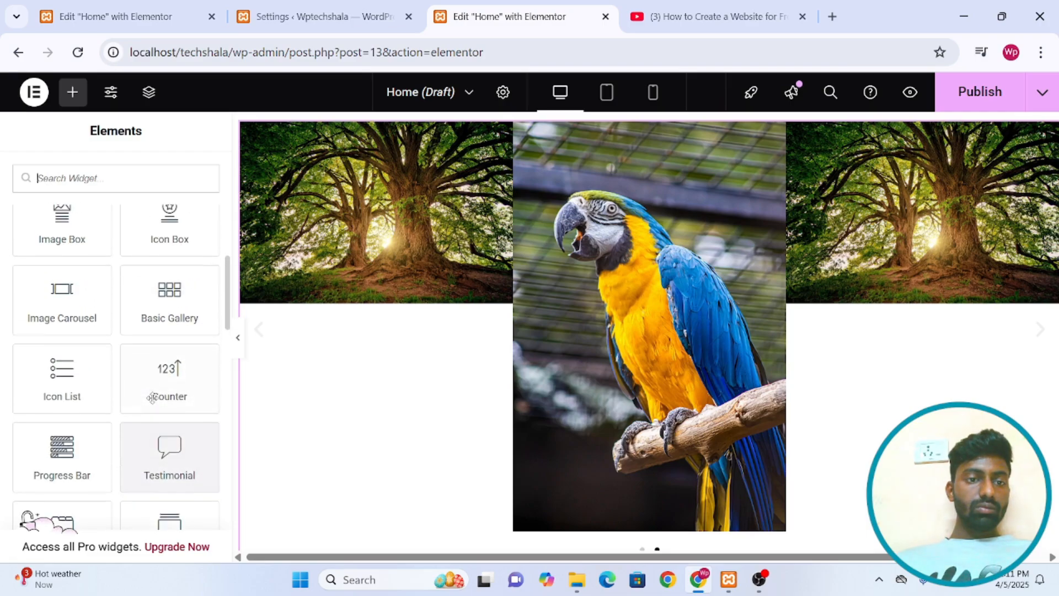
scroll(152, 397, down, 1)
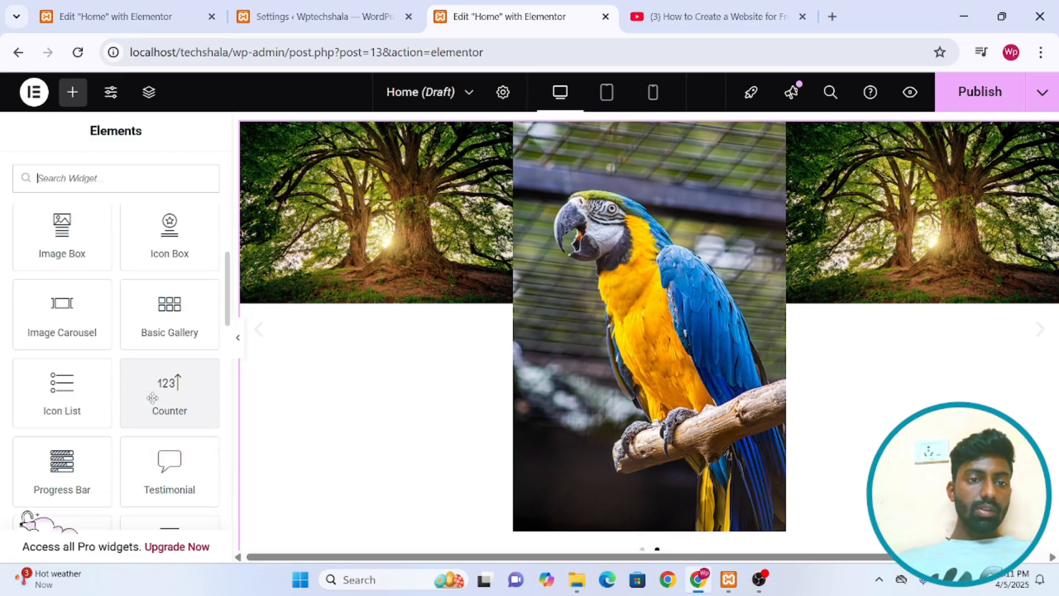
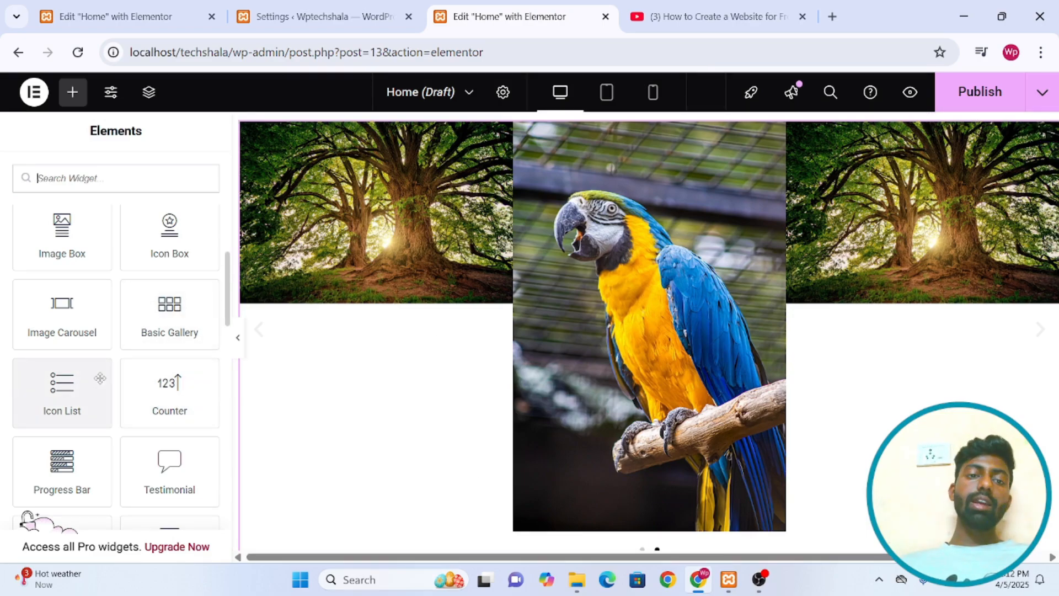
drag(51, 406, 308, 525)
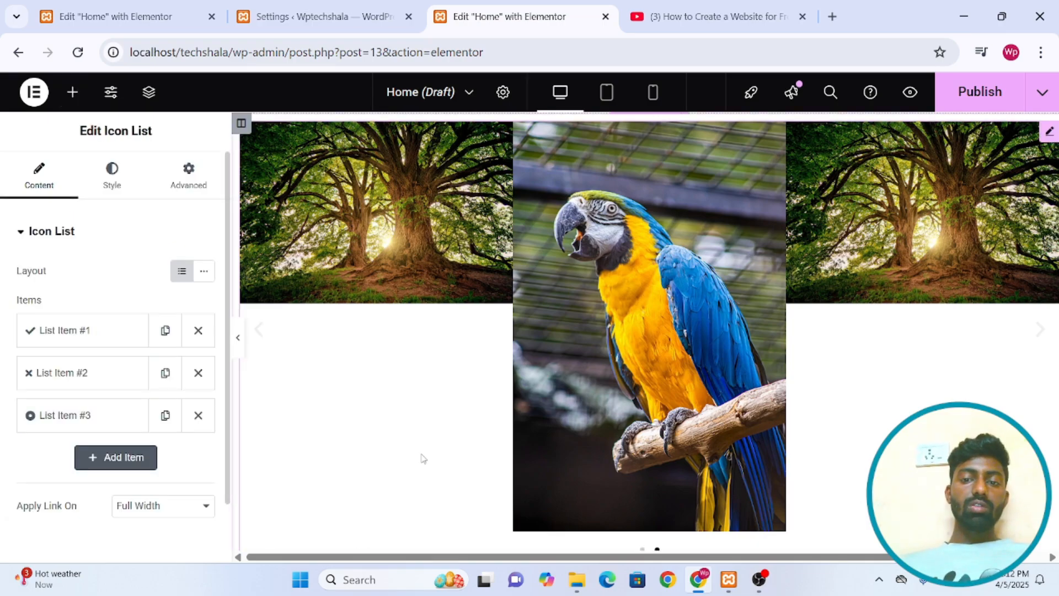
scroll(423, 459, down, 6)
scroll(423, 459, up, 1)
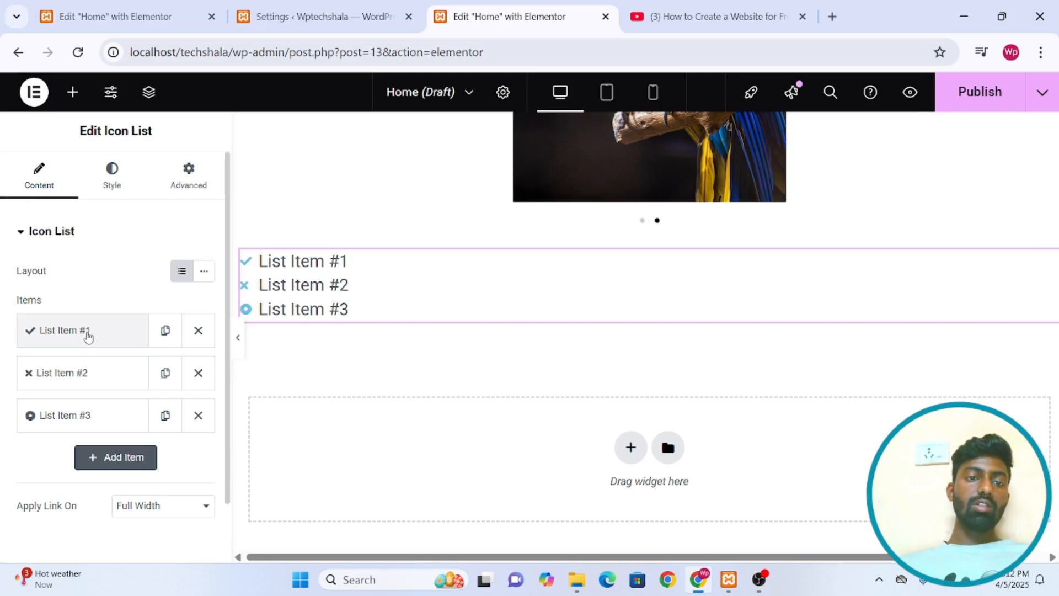
- Change the text of the icon list's first item to Bird
click(87, 336)
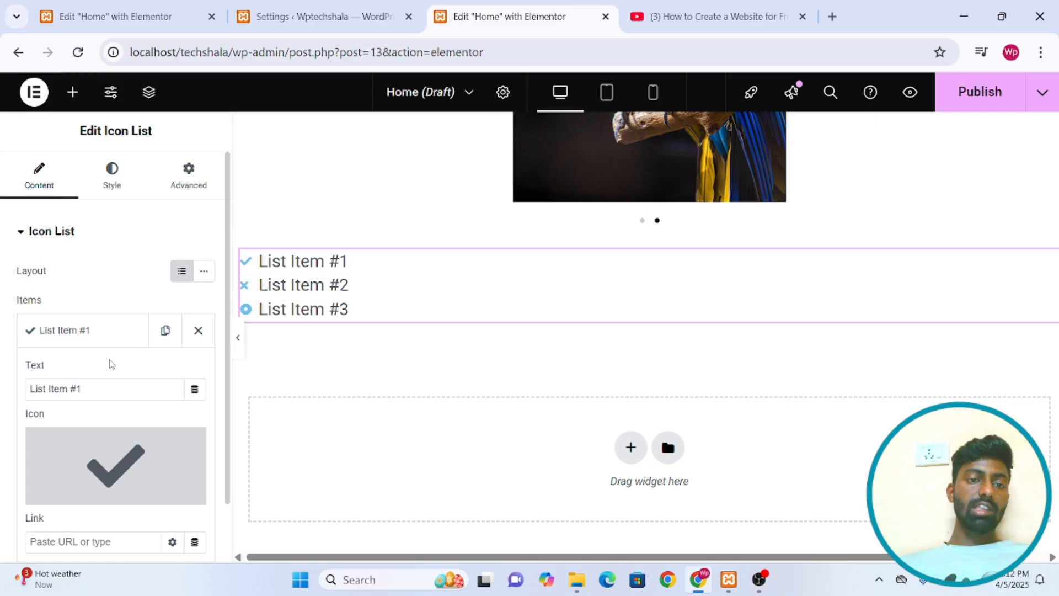
click(99, 386)
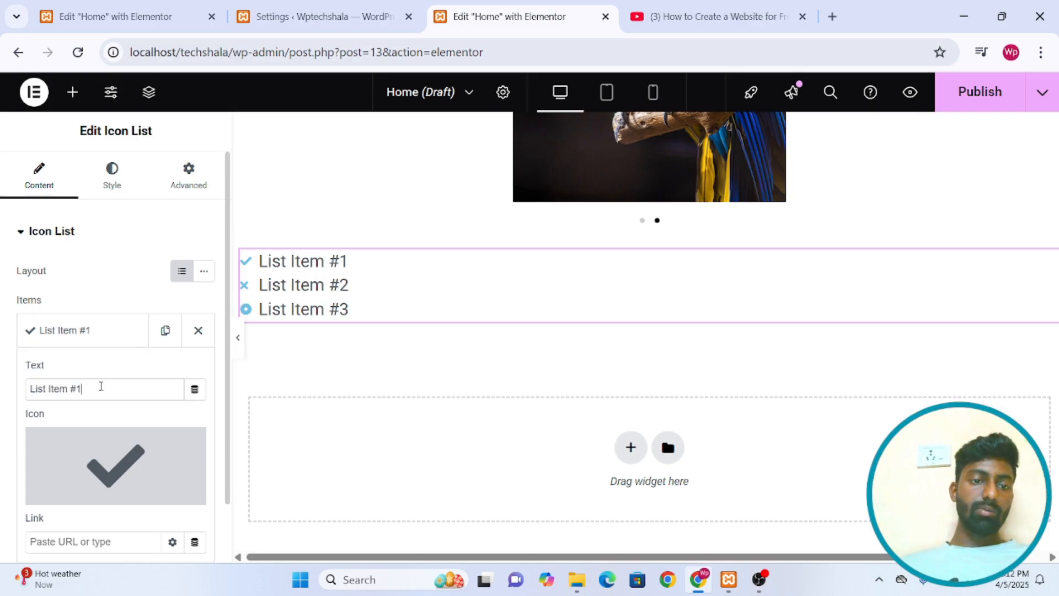
key(ctrl+a)
key(BackSpace)
text(B)
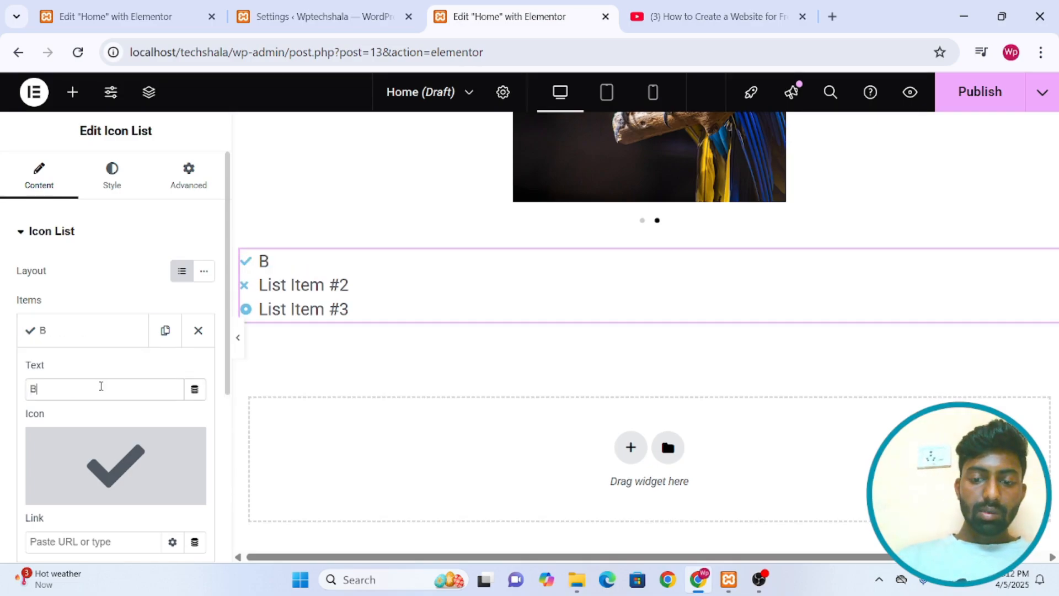
text(ir)
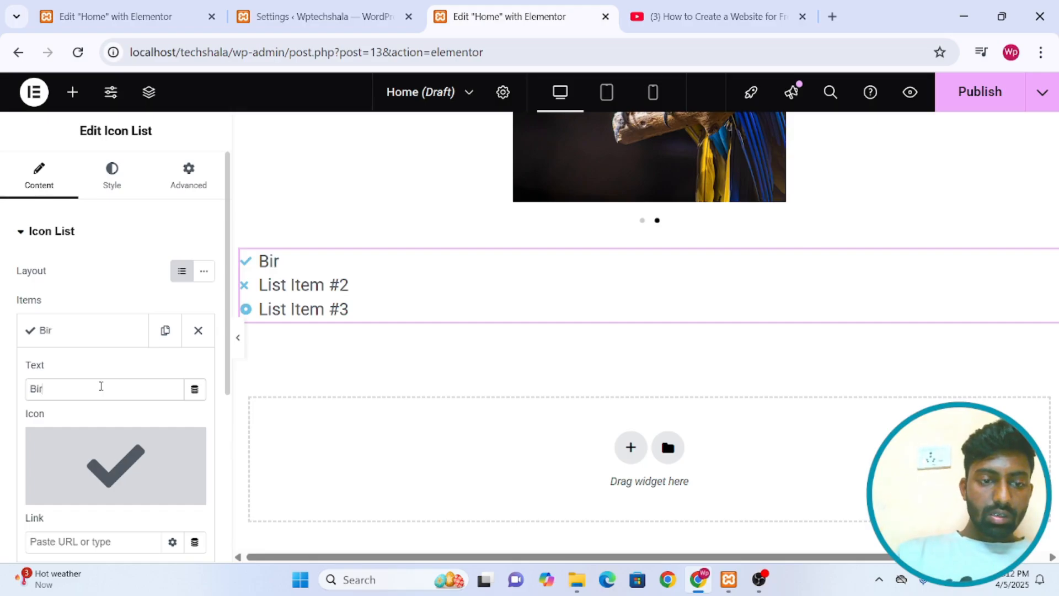
text(d)
- Find icons matching bird in the icon library and use the Earlybird icon for the Bird item
click(69, 499)
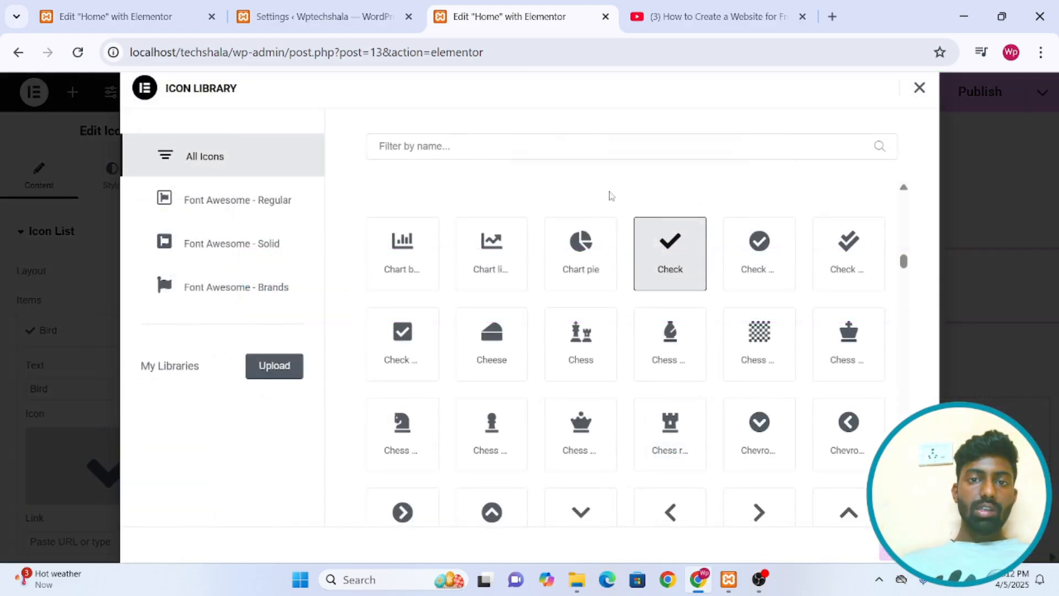
click(544, 145)
text(b)
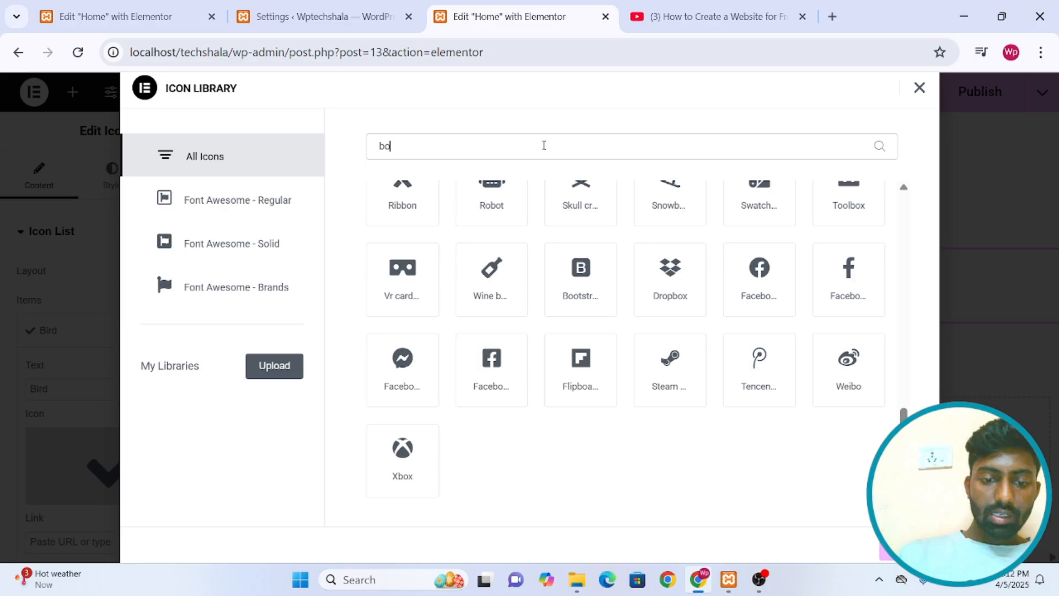
text(ird)
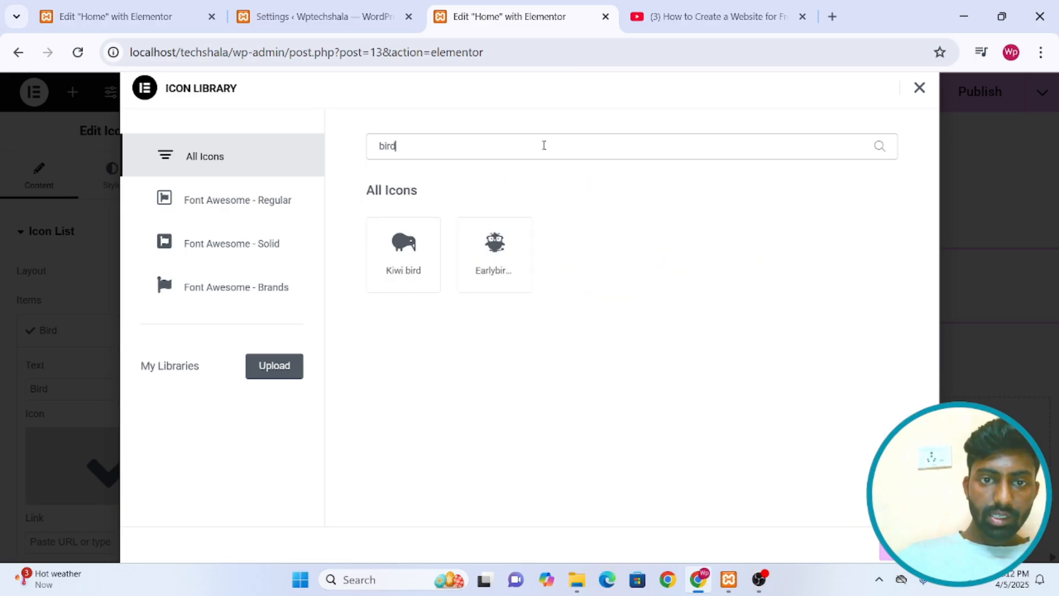
click(499, 264)
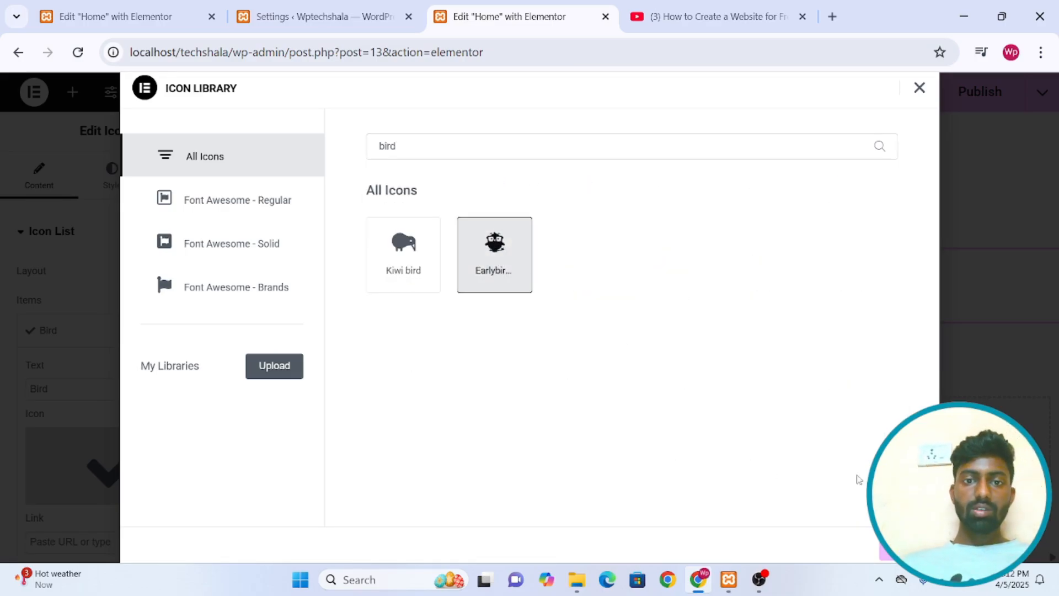
click(904, 545)
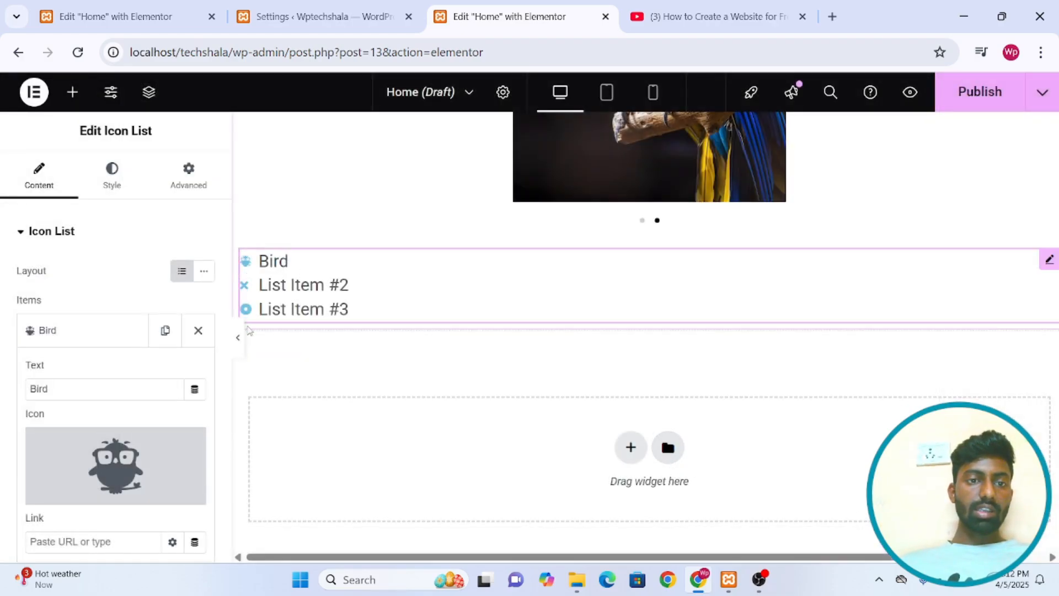
- Remove the second and third icon list items and duplicate the Bird item to make three Bird entries
click(144, 329)
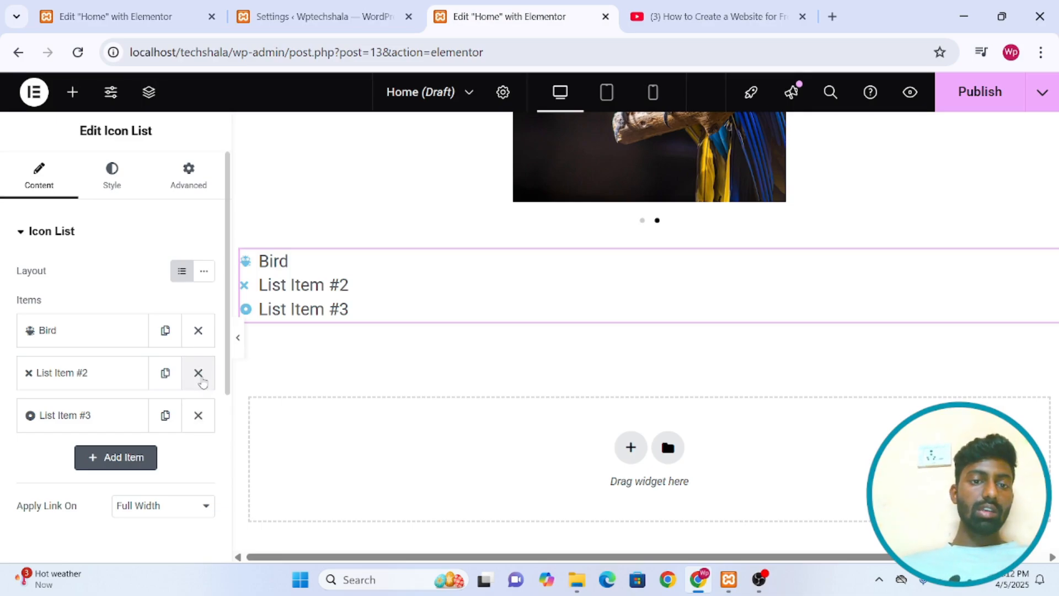
click(198, 374)
click(200, 375)
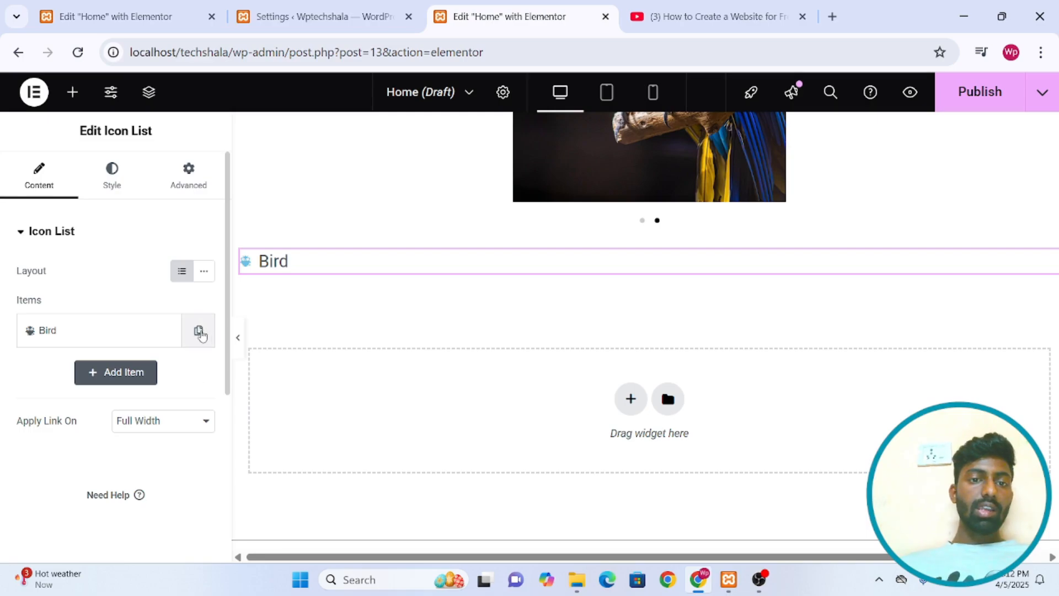
click(199, 331)
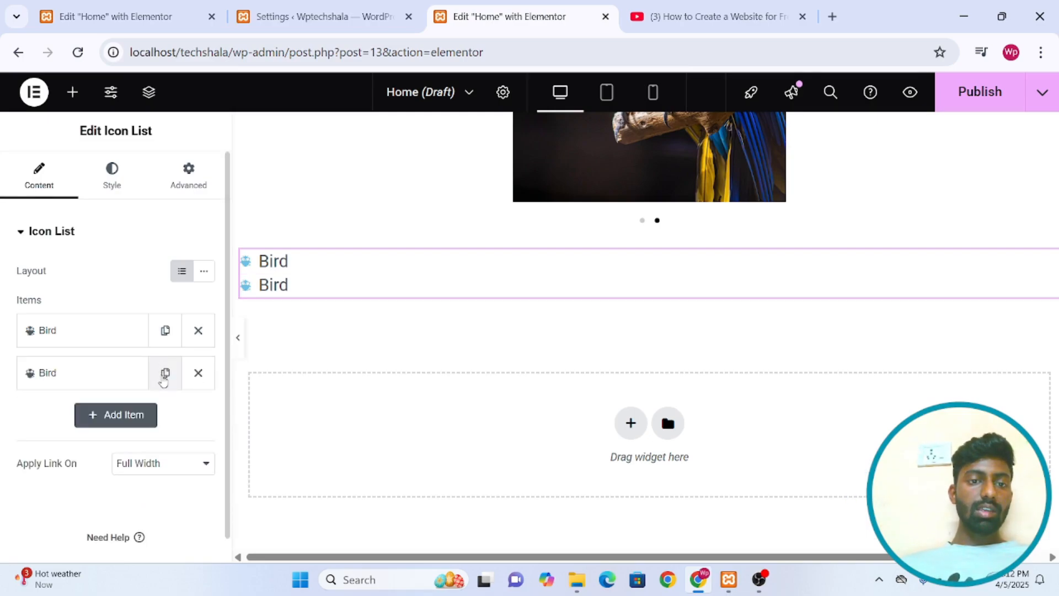
click(164, 375)
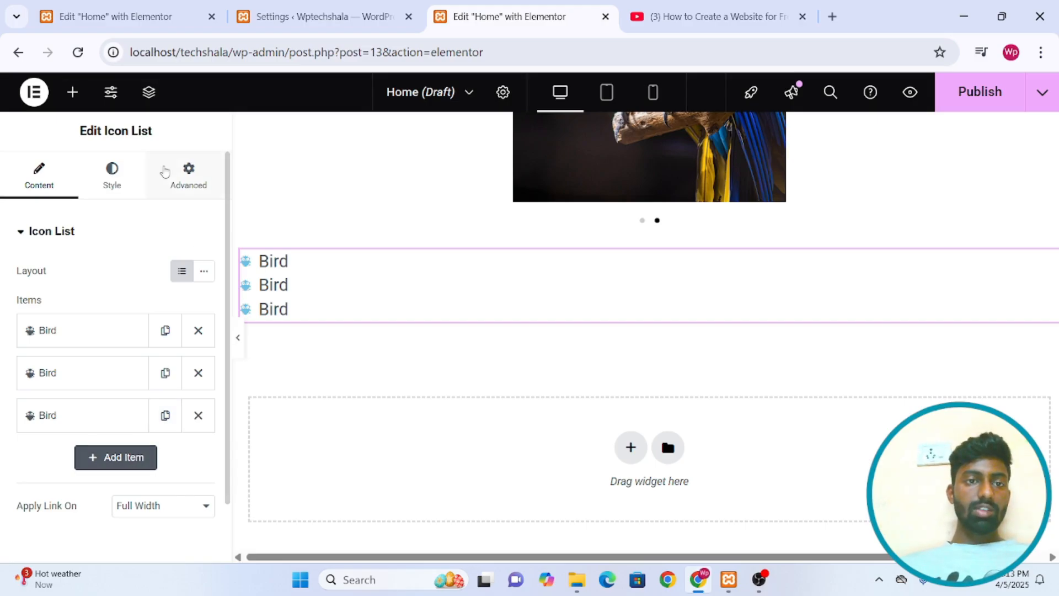
- Add a Counter widget below the icon list and set its ending number to 500
click(77, 95)
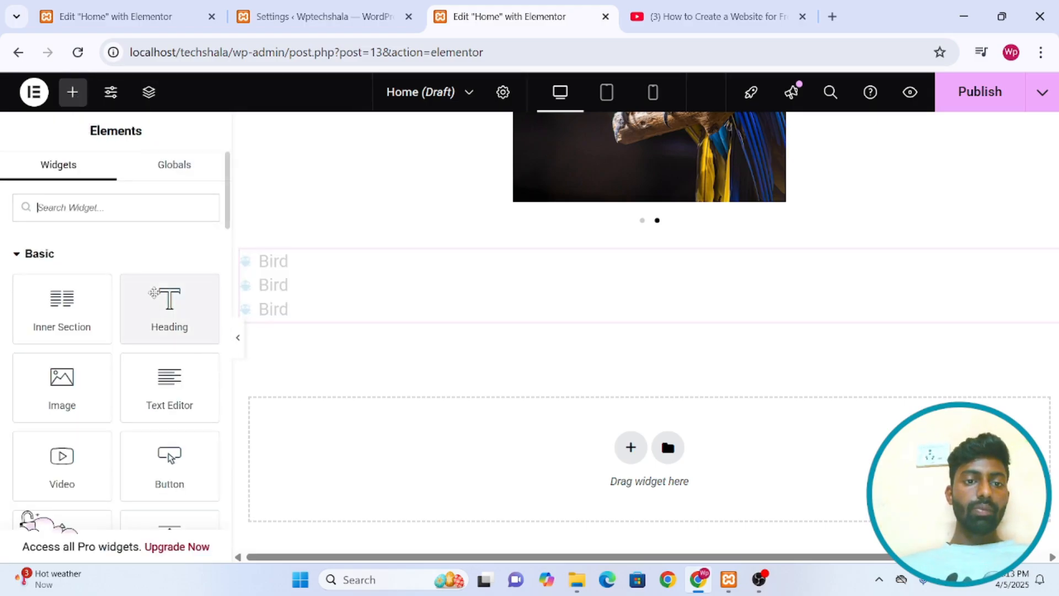
scroll(155, 296, down, 7)
scroll(155, 298, down, 3)
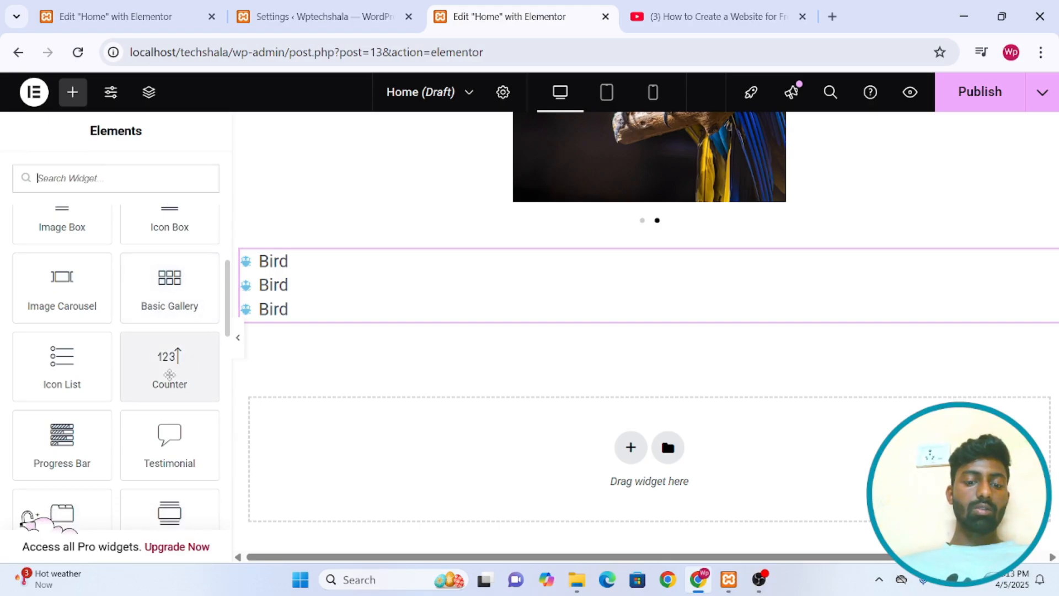
drag(170, 374, 520, 468)
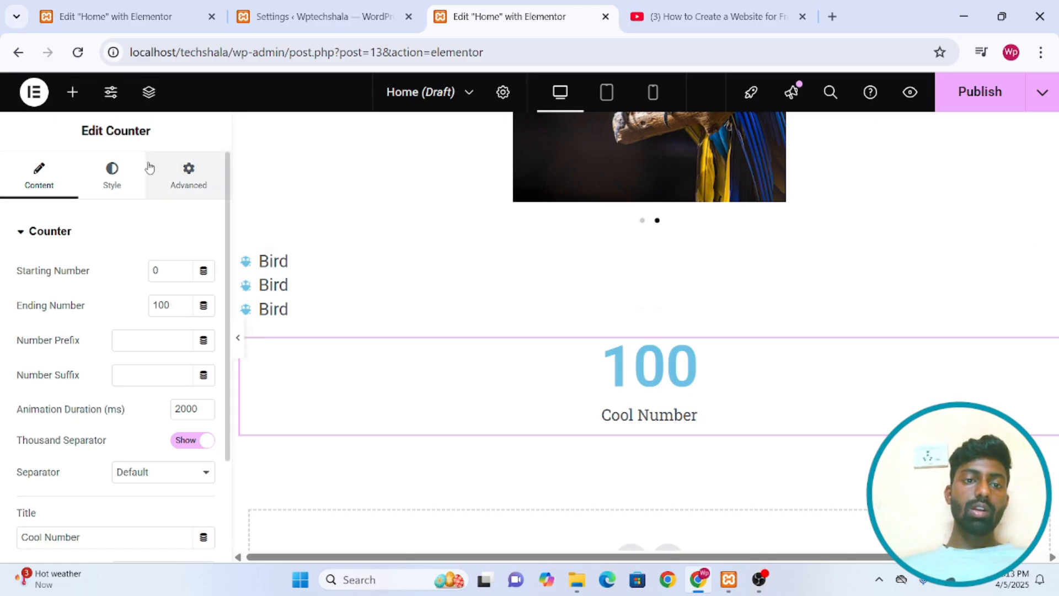
double_click(169, 304)
key(BackSpace)
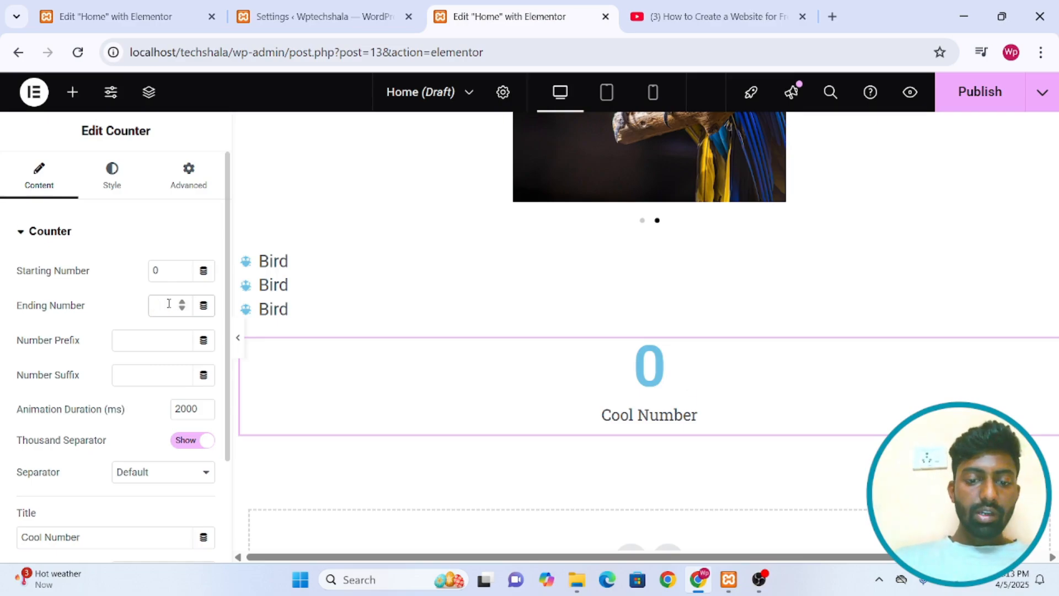
text(500)
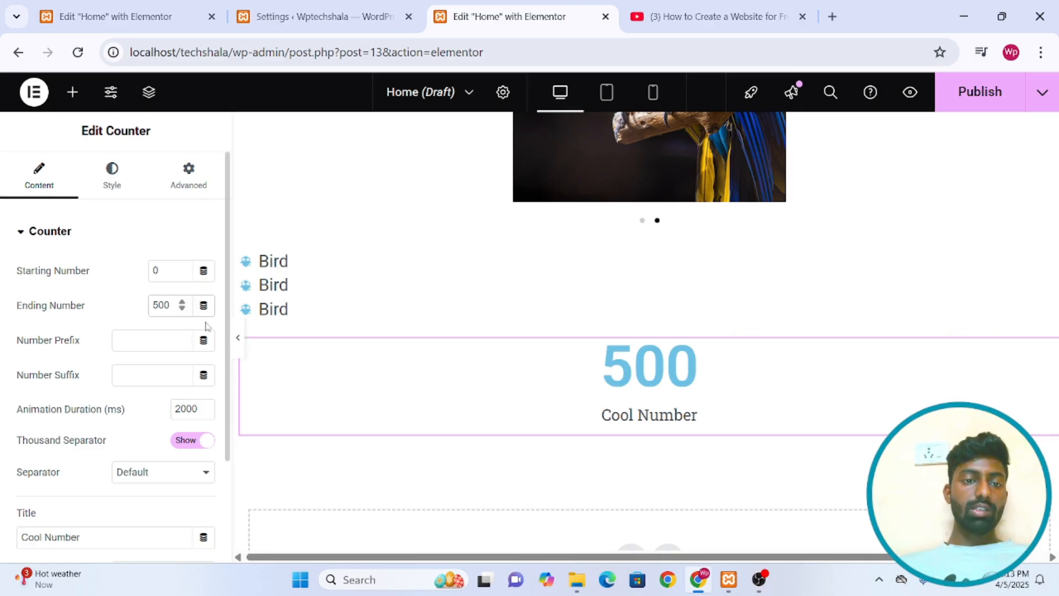
- Replace the counter's title with pROJECTS
scroll(24, 480, down, 3)
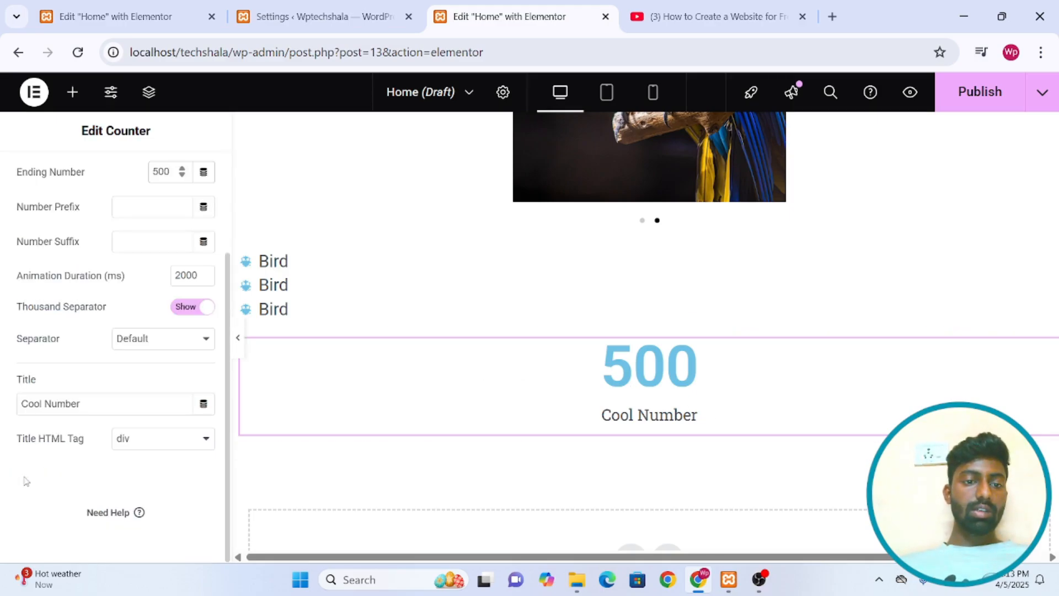
click(112, 404)
key(BackSpace)
key(ctrl+a)
key(BackSpace)
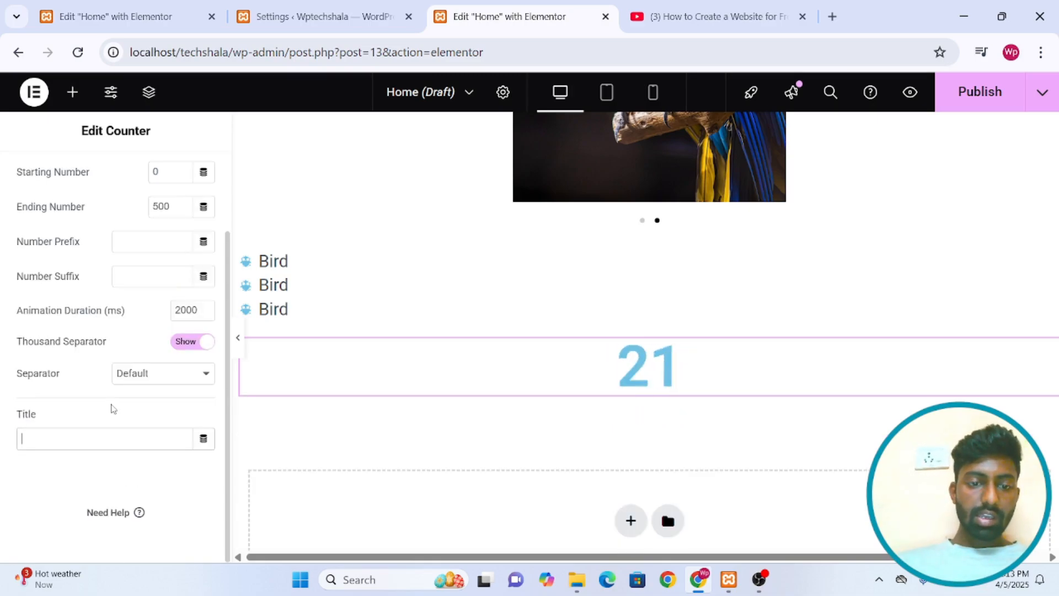
text(p)
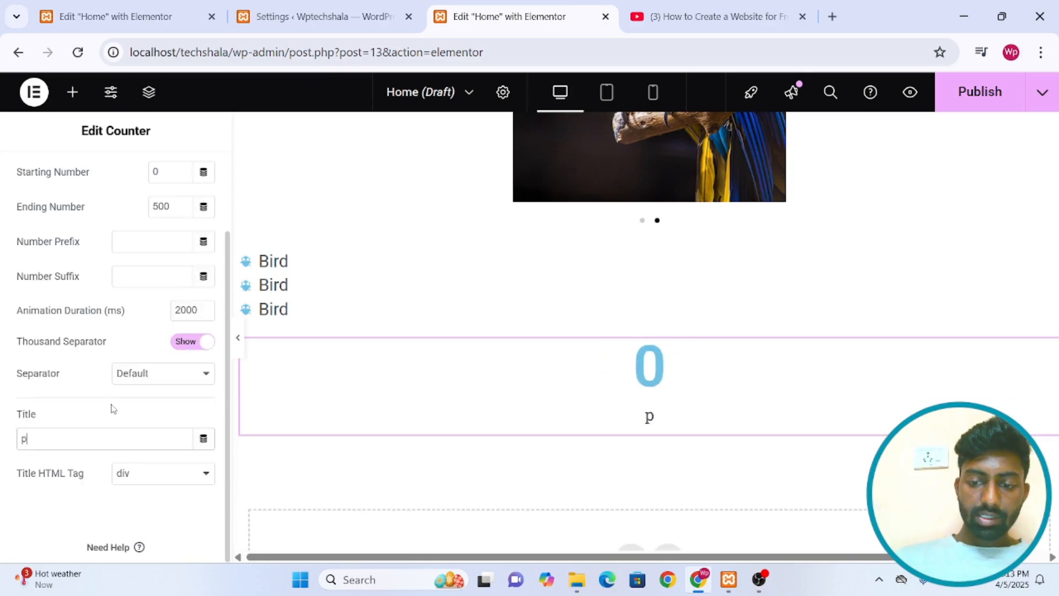
text(ROJECTS)
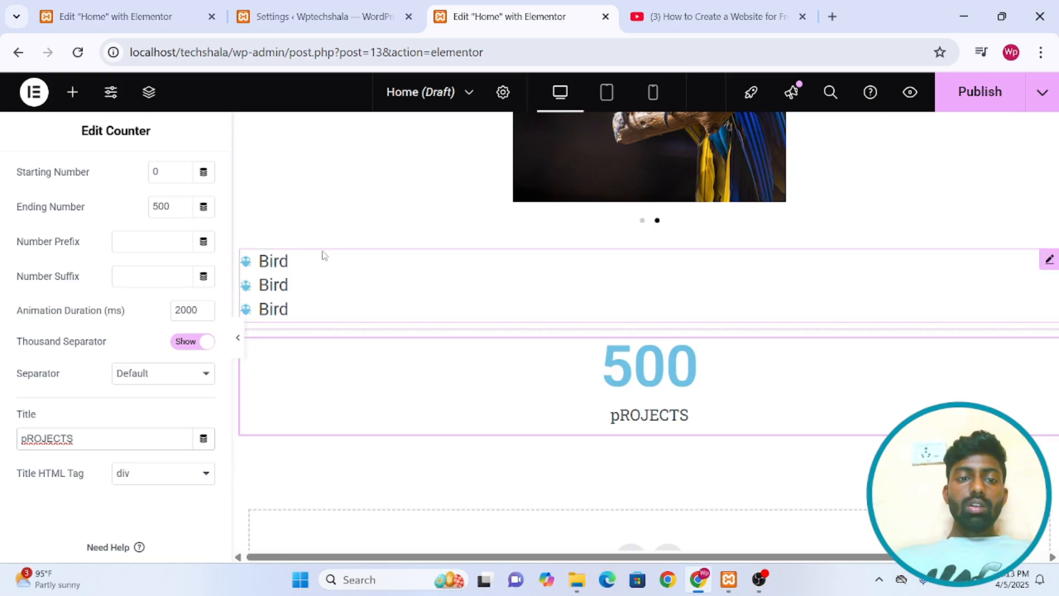
- Add a Testimonial widget below the counter and review its content, image, name and title settings
click(73, 92)
scroll(196, 380, down, 8)
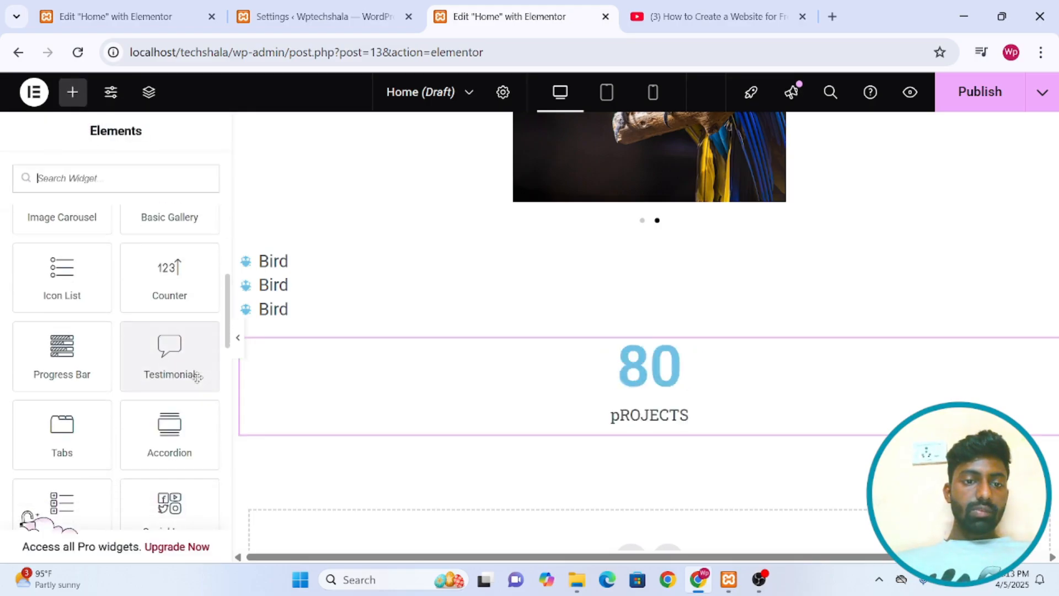
scroll(196, 376, down, 1)
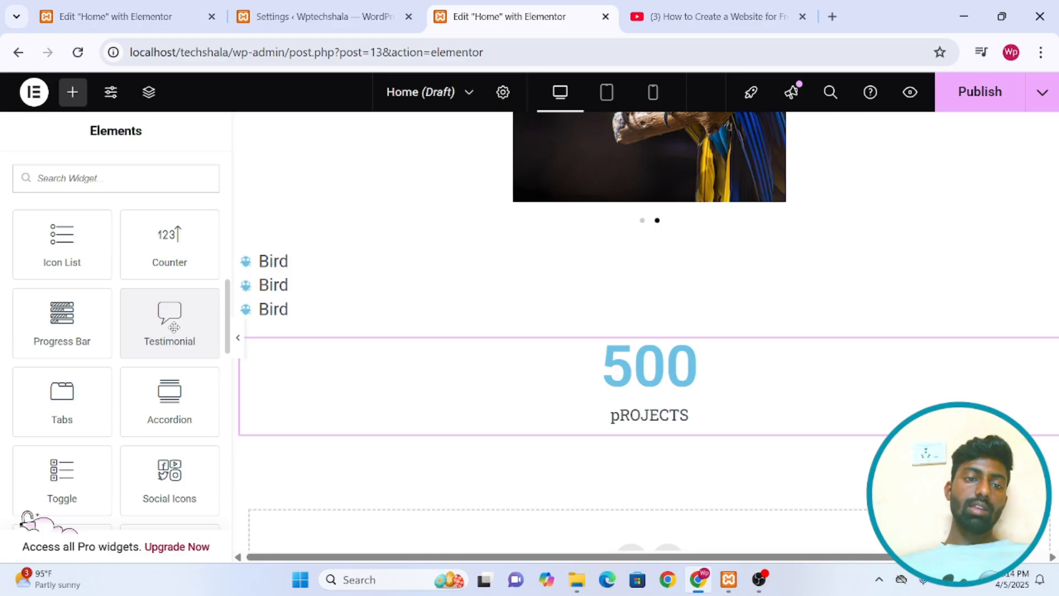
drag(173, 328, 464, 535)
scroll(611, 383, down, 4)
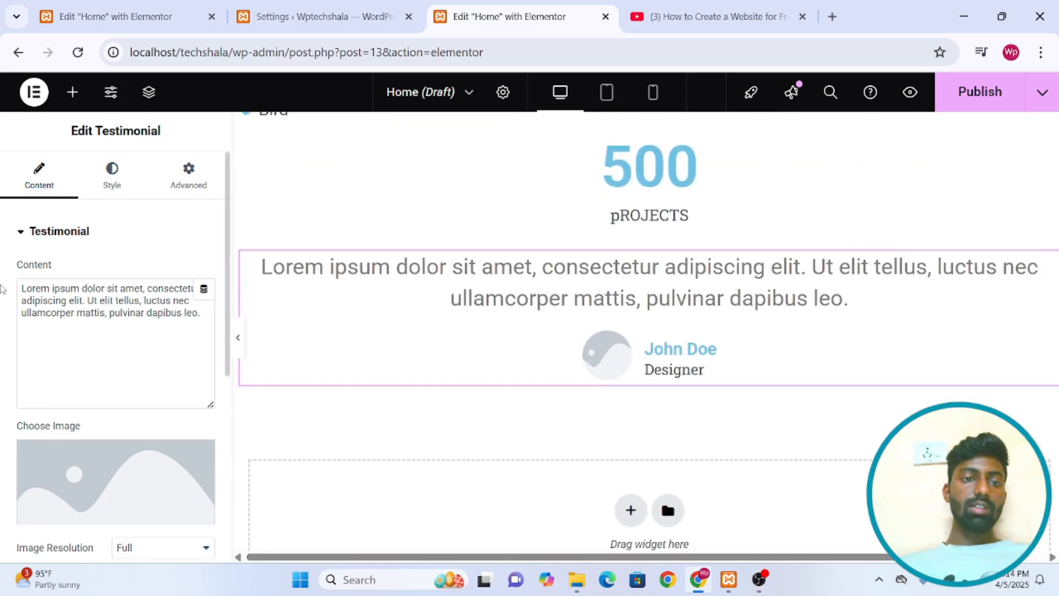
mouse_move(92, 470)
scroll(147, 366, down, 6)
scroll(148, 370, up, 1)
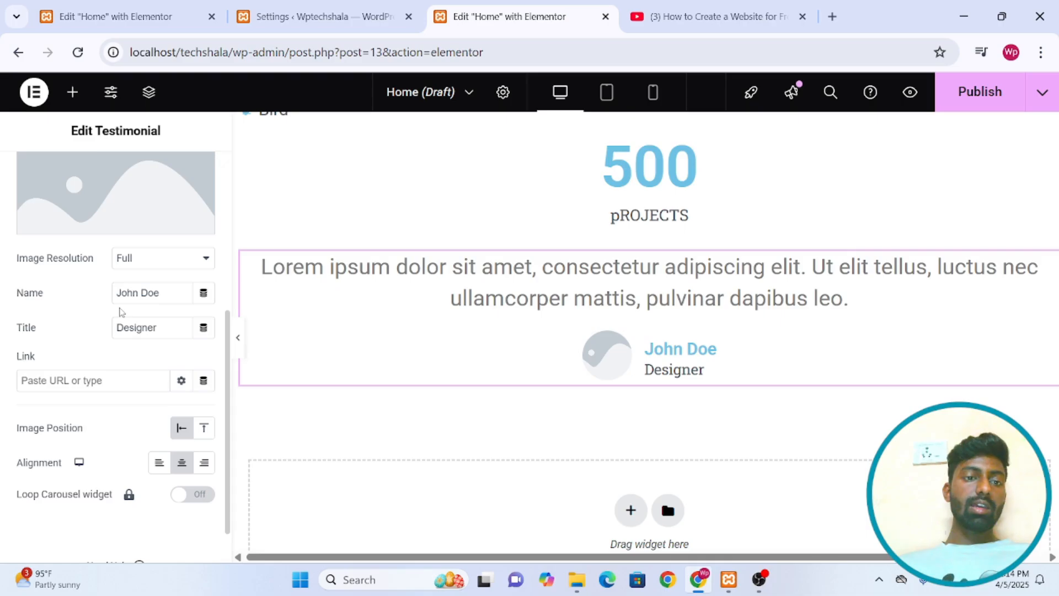
scroll(121, 308, up, 5)
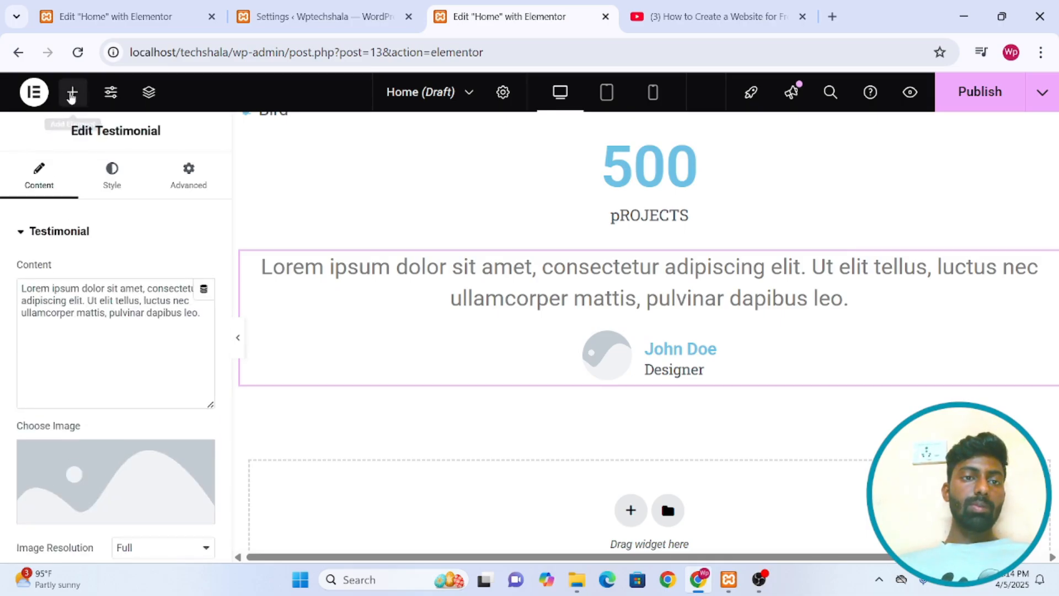
- Add a Tabs widget below the testimonial and preview its second tab
click(68, 99)
scroll(120, 362, down, 10)
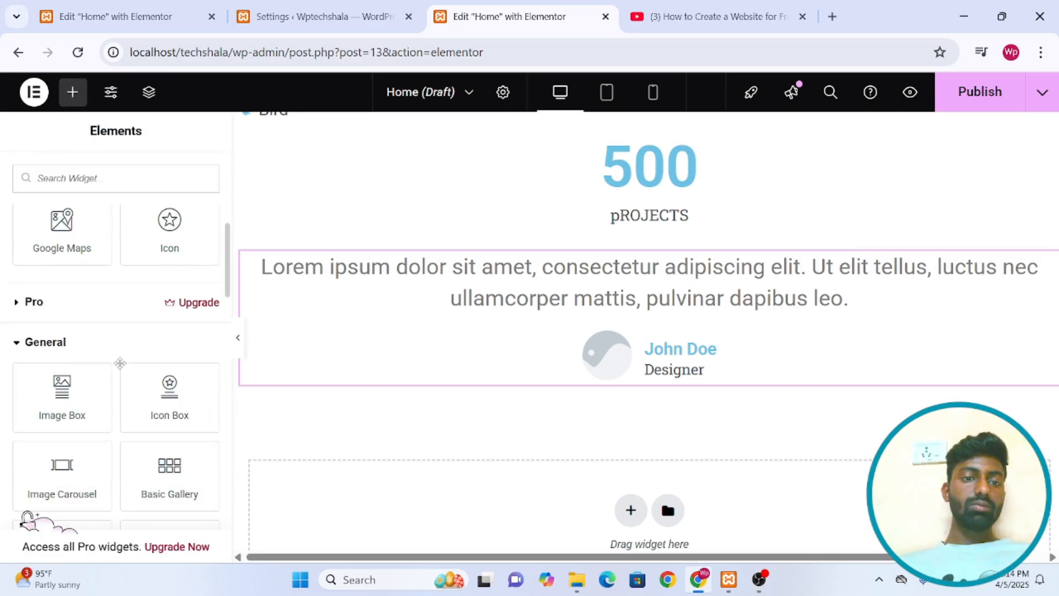
scroll(121, 362, down, 1)
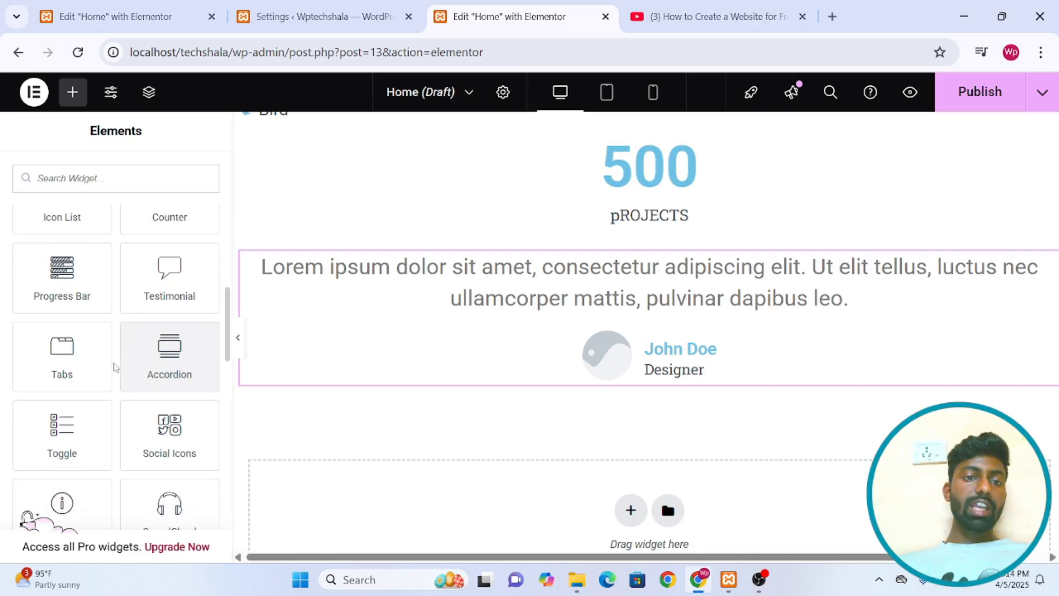
drag(62, 348, 390, 508)
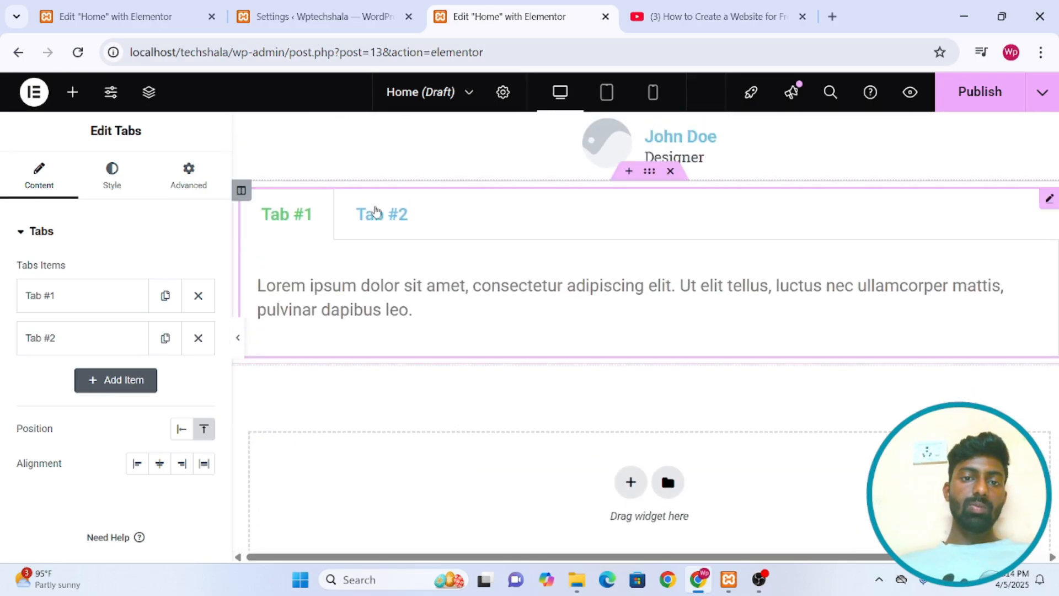
click(375, 210)
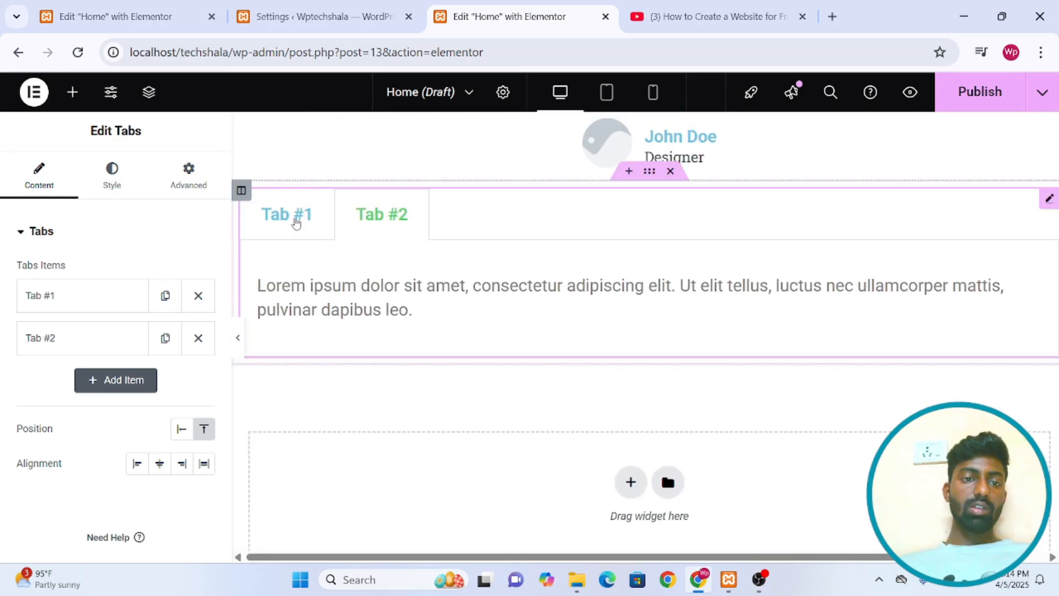
- Replace the first tab's placeholder content with BIRD
click(119, 309)
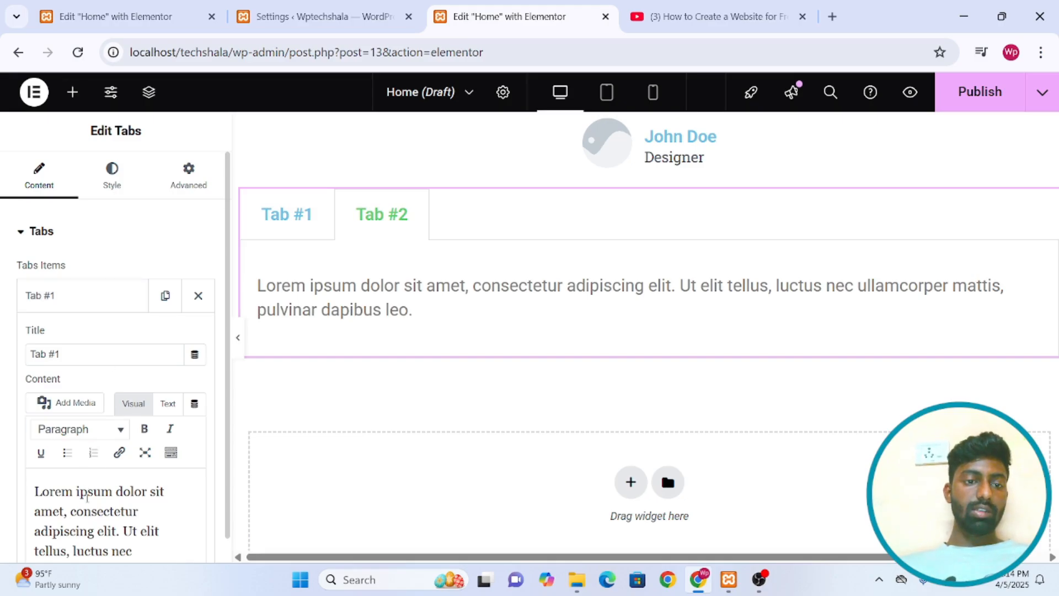
key(ctrl+a)
key(BackSpace)
text(Bl)
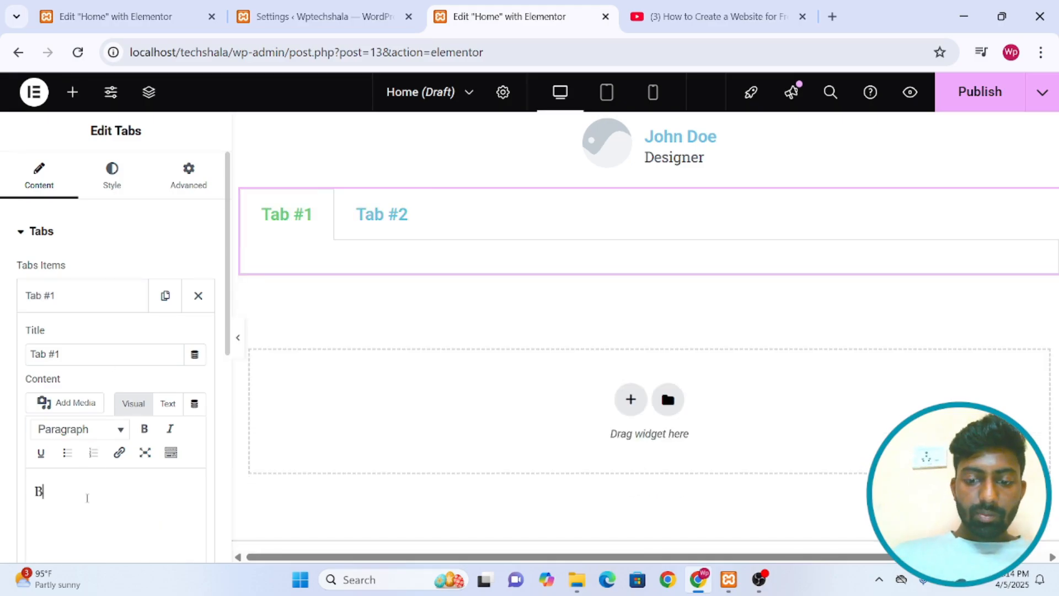
text(RD)
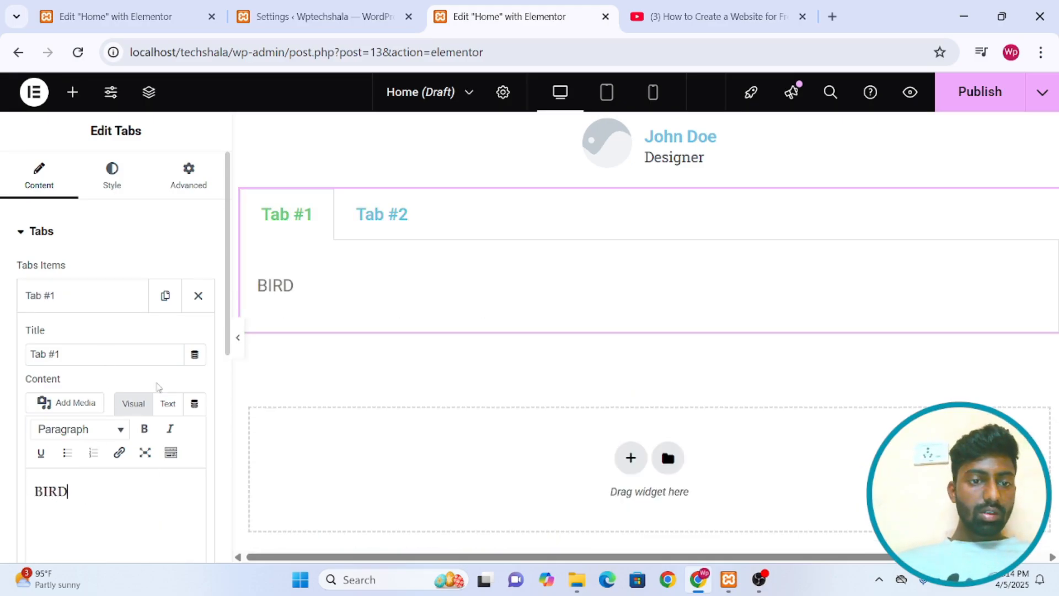
click(126, 308)
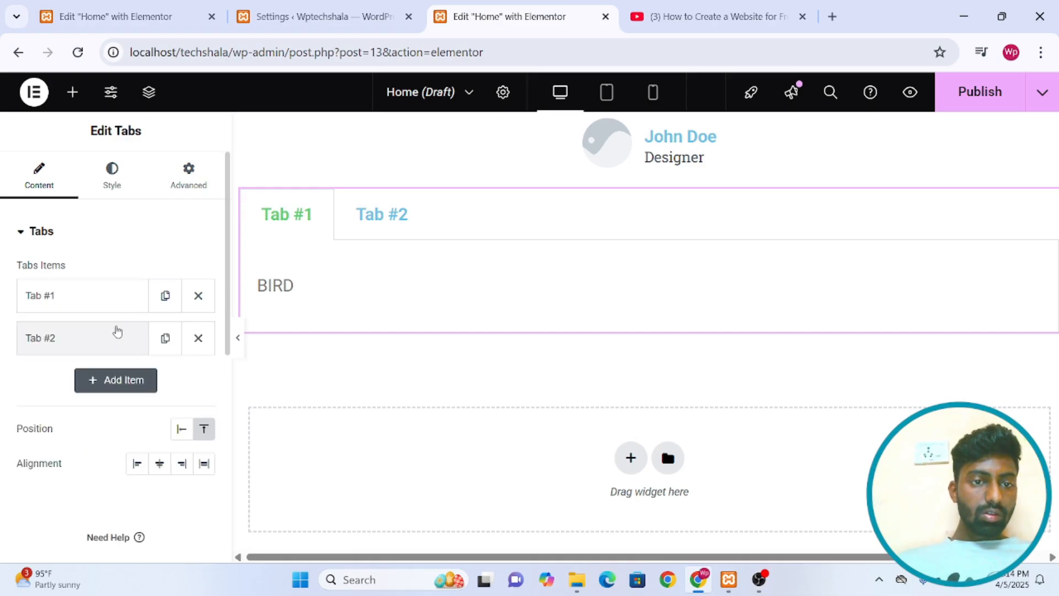
- Replace the second tab's placeholder content with DOG
click(117, 331)
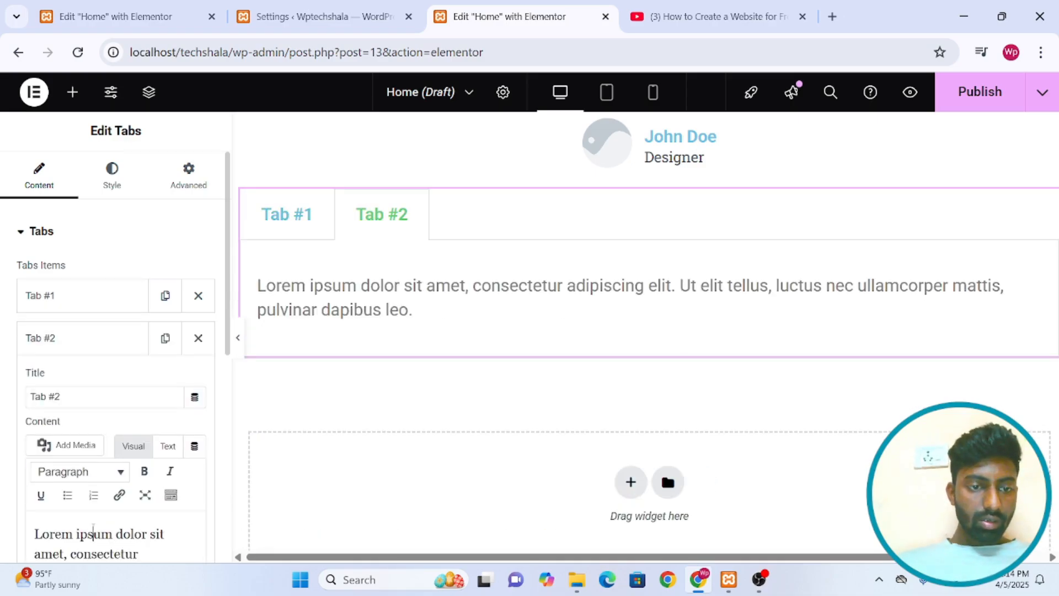
key(ctrl+a)
key(BackSpace)
text(DOG)
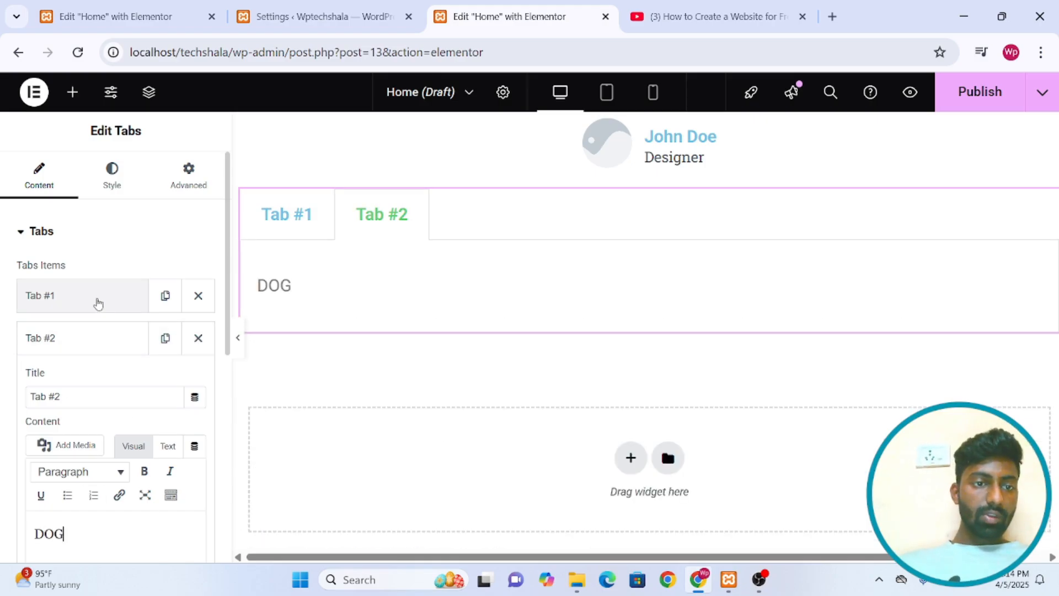
- Set the first tab's title to Bird
click(98, 304)
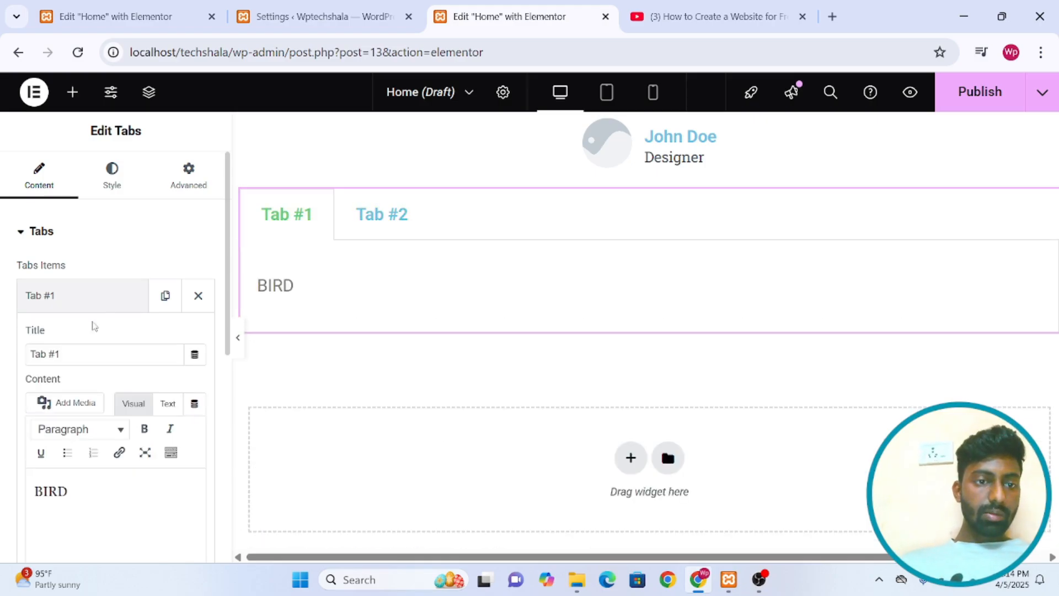
triple_click(76, 358)
key(BackSpace)
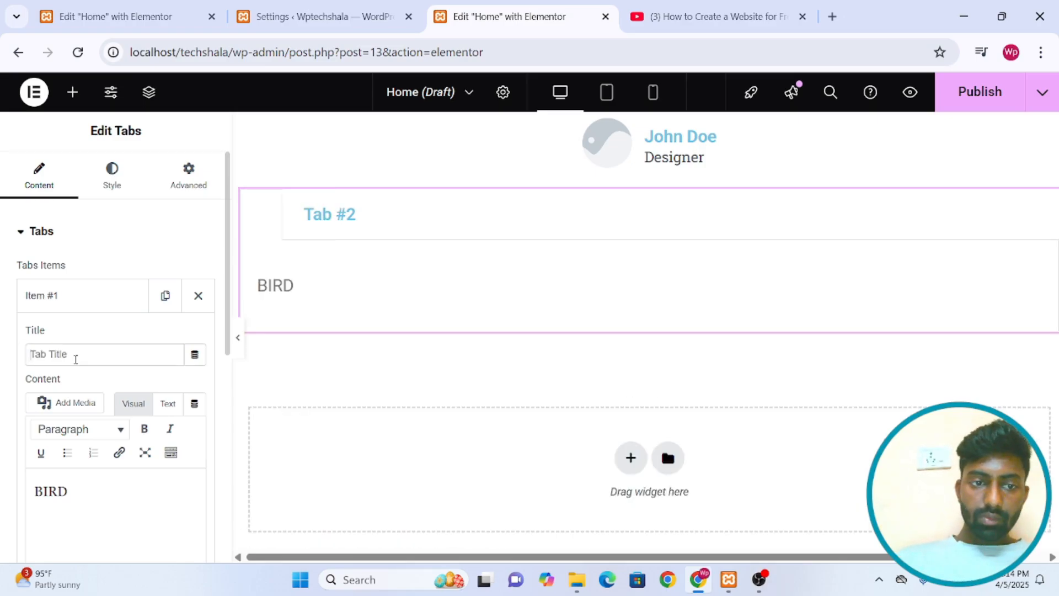
text(bIRD)
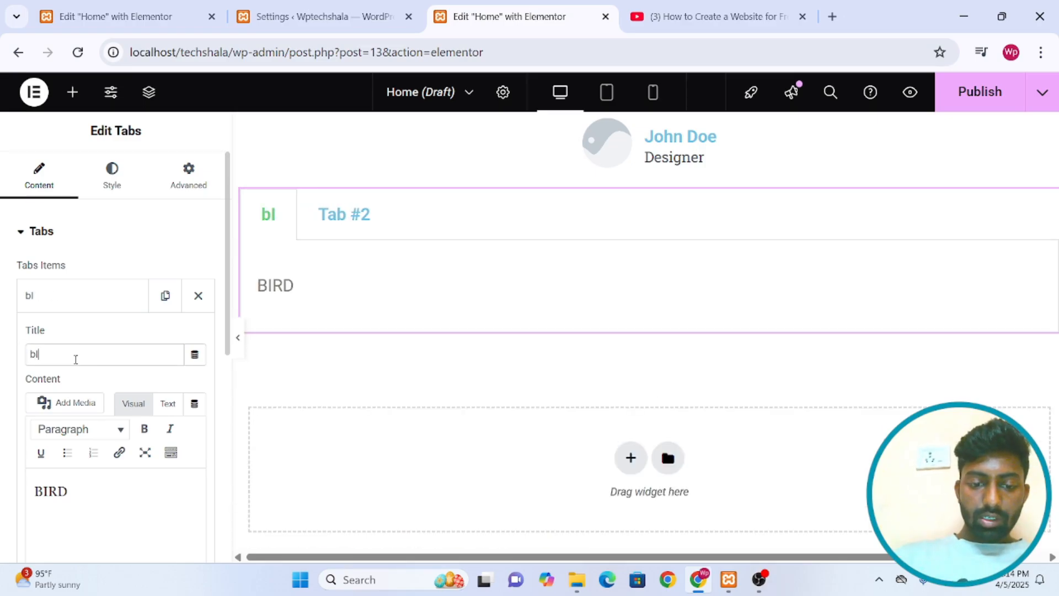
triple_click(75, 359)
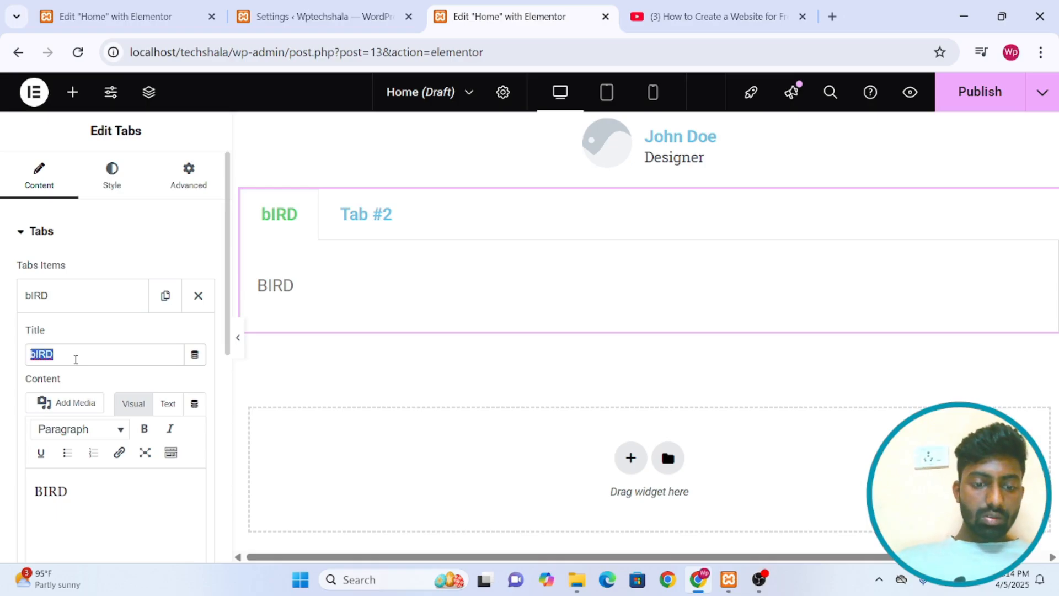
key(BackSpace)
text(Bird)
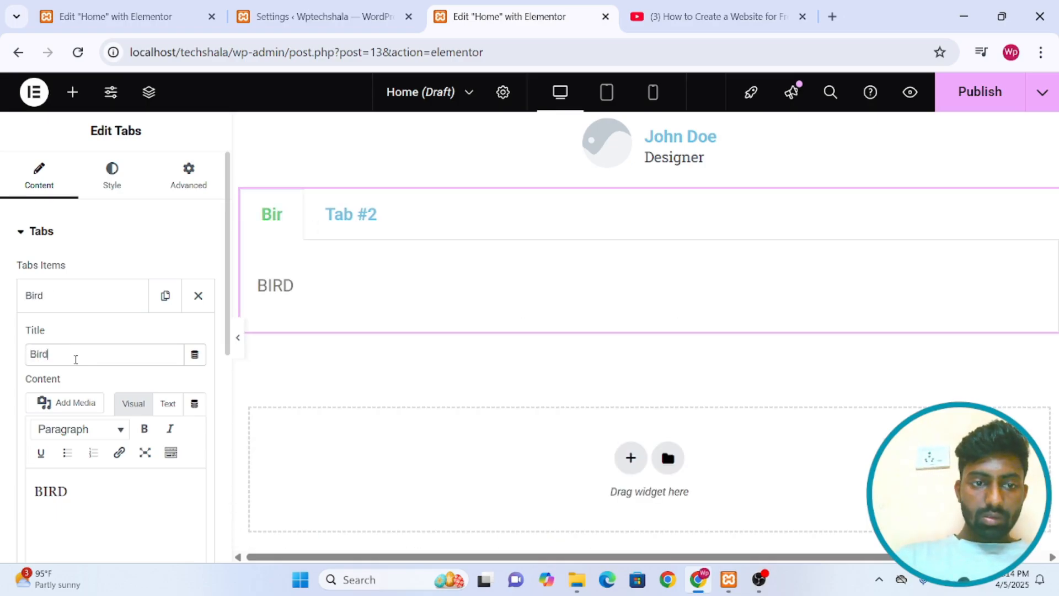
click(124, 294)
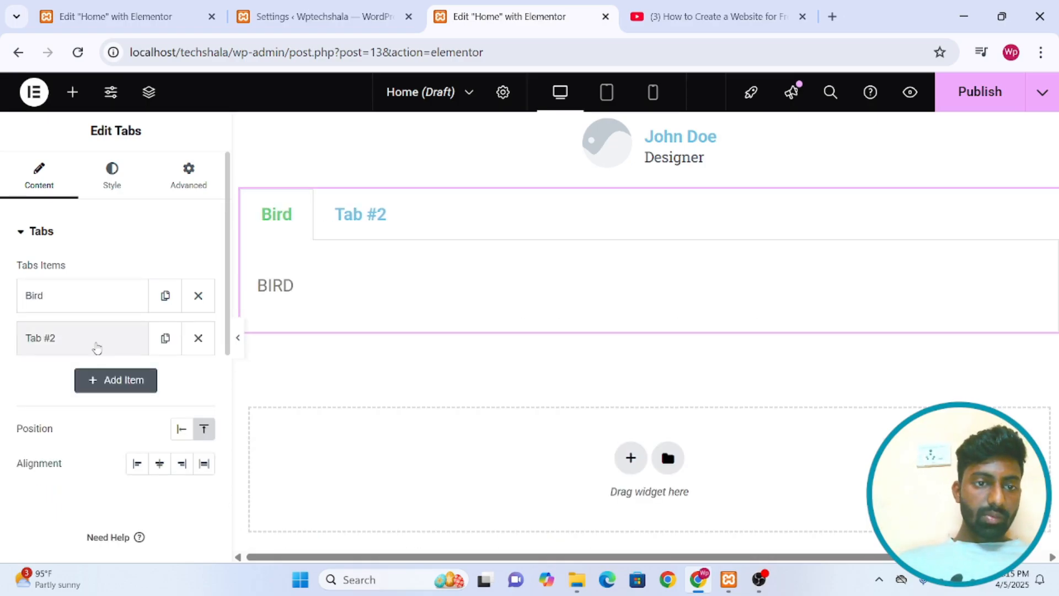
- Set the second tab's title to Animal and preview both tabs on the page
click(98, 344)
key(ctrl+a)
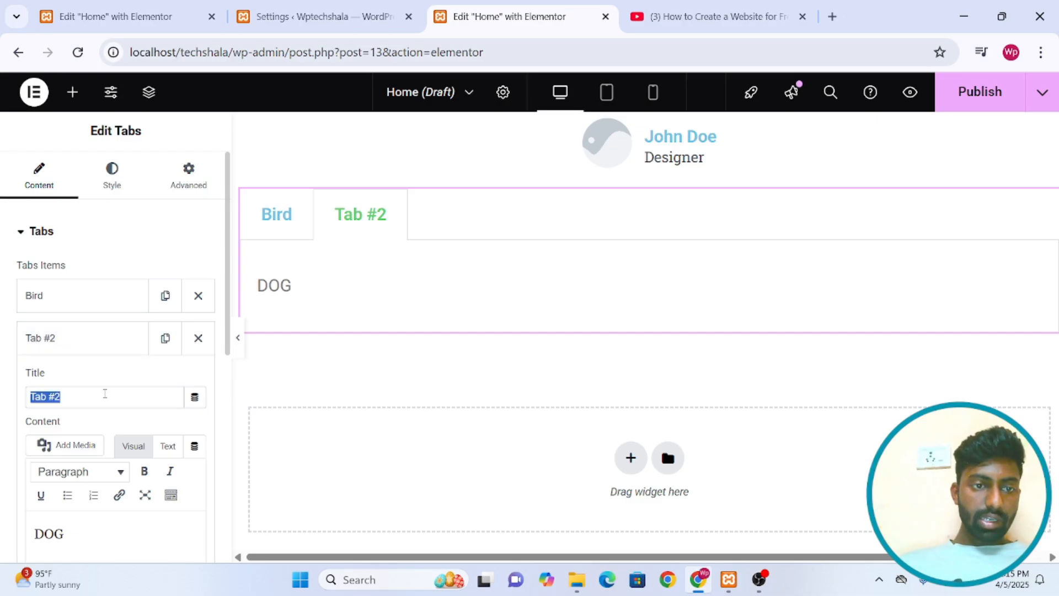
text(Animal)
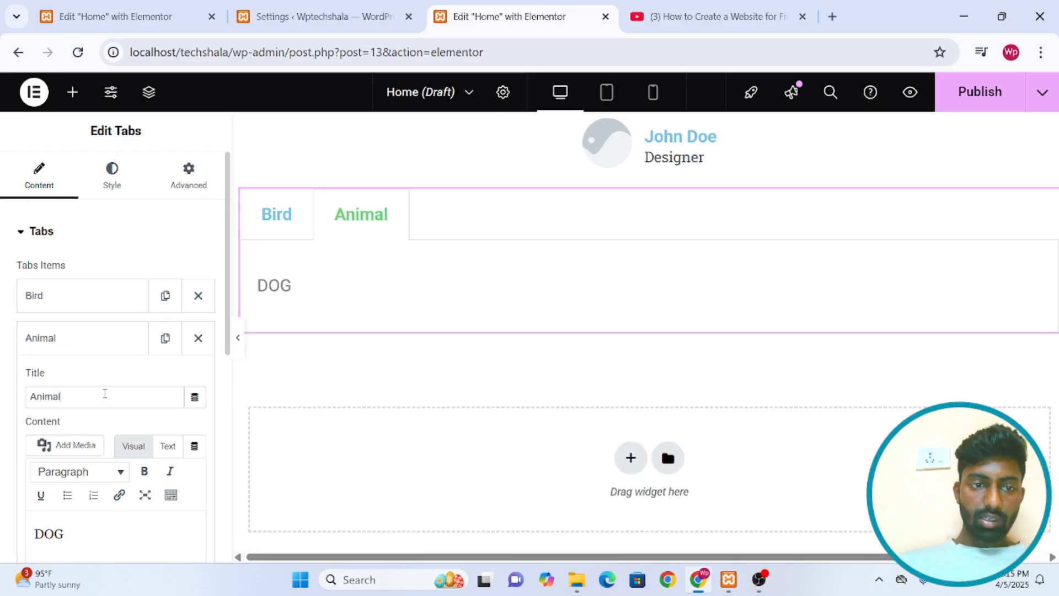
click(126, 348)
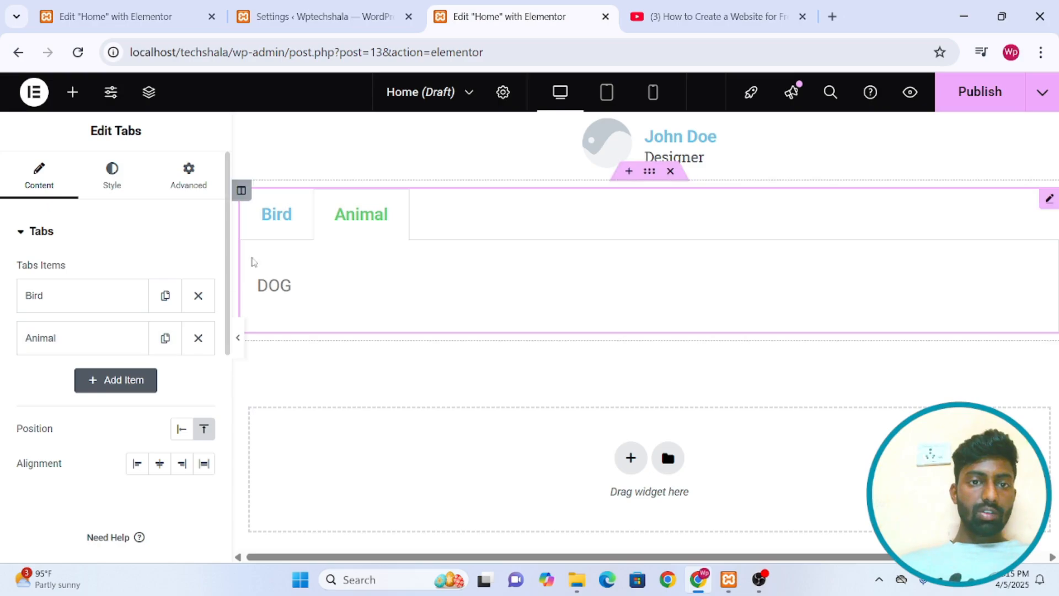
click(277, 222)
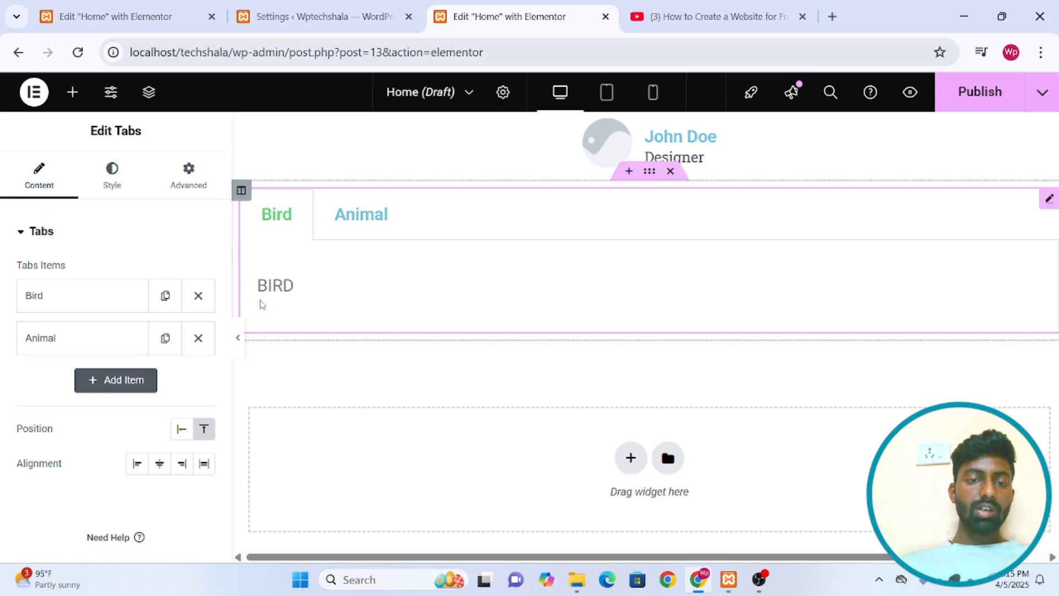
click(358, 220)
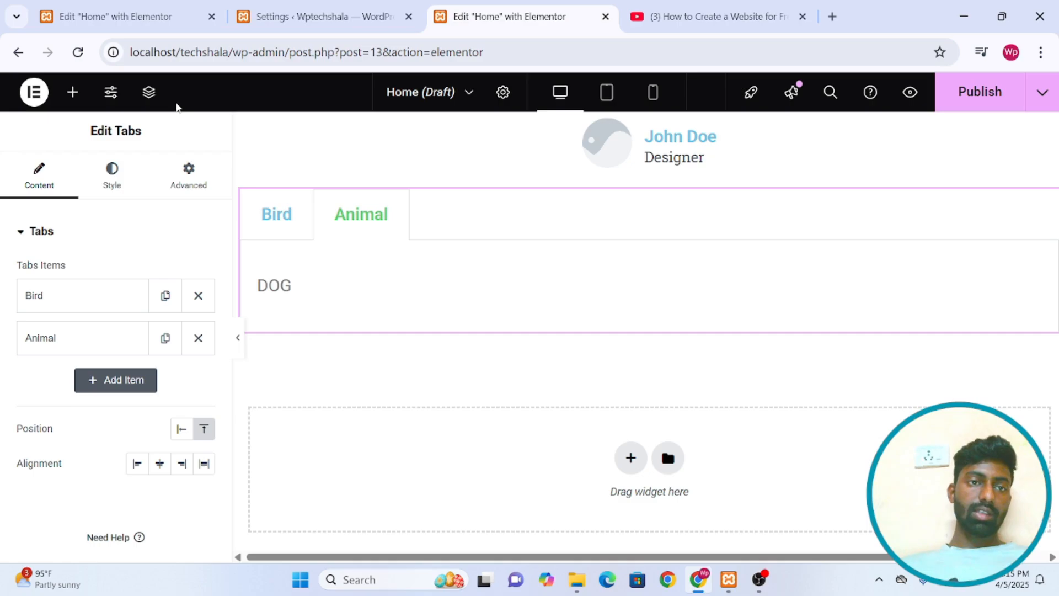
- Add an Accordion widget below the Bird and Animal tabs
click(72, 92)
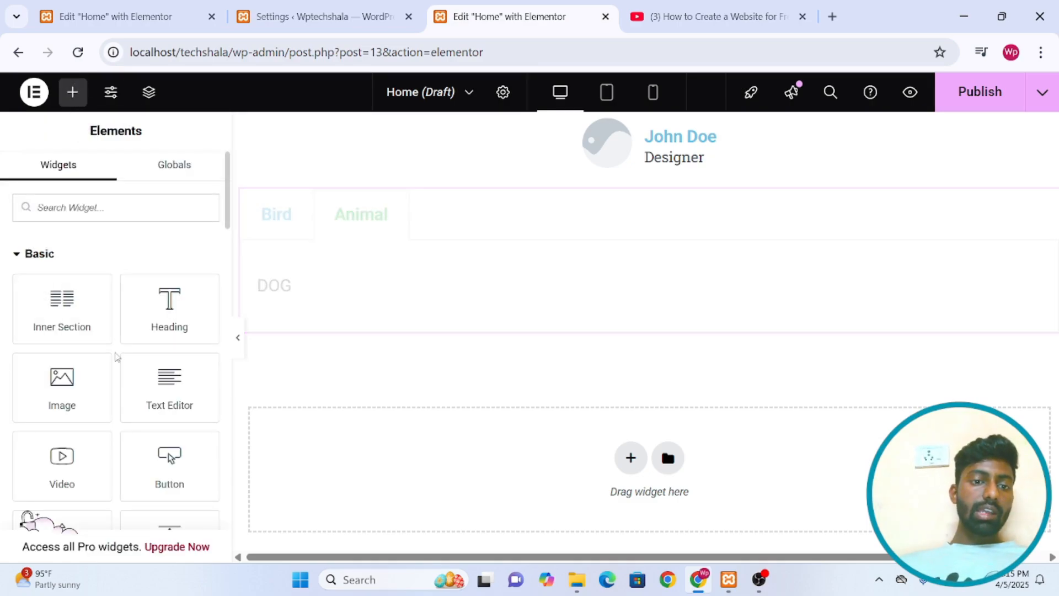
scroll(113, 353, down, 10)
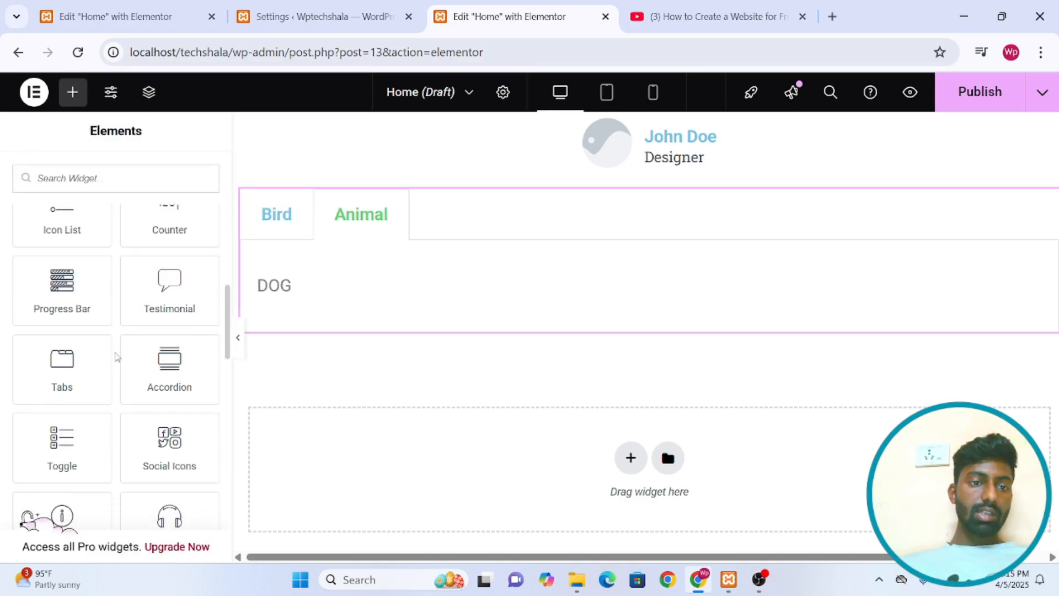
scroll(116, 357, down, 1)
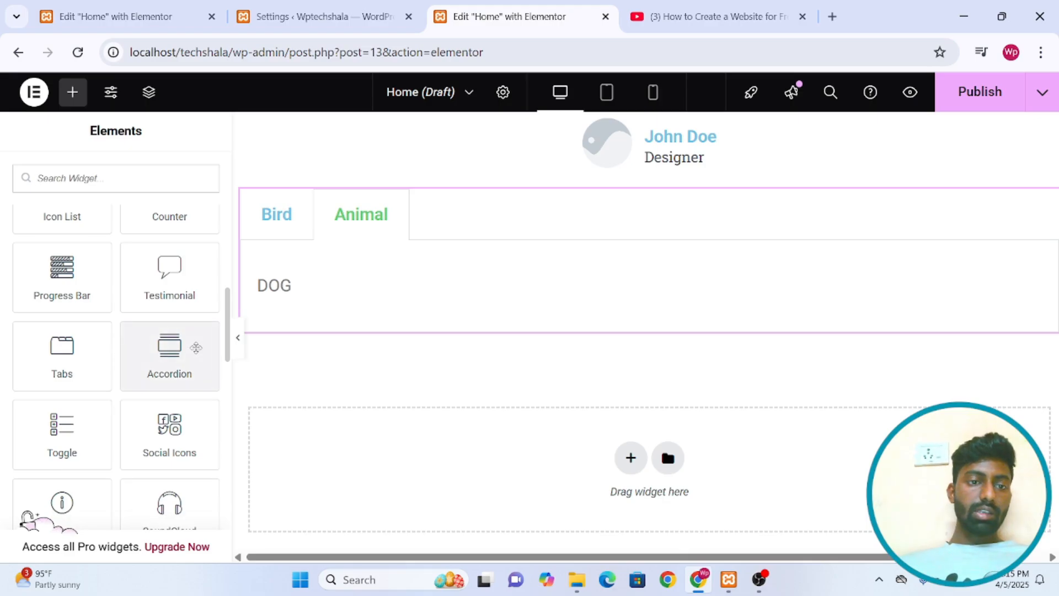
drag(188, 349, 449, 482)
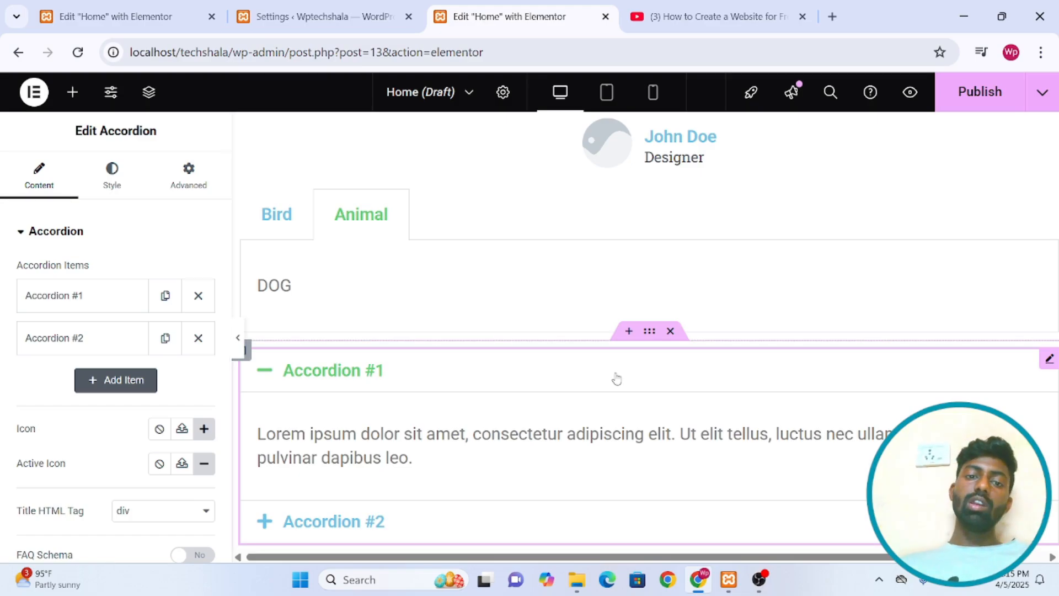
scroll(616, 379, down, 2)
scroll(616, 378, up, 1)
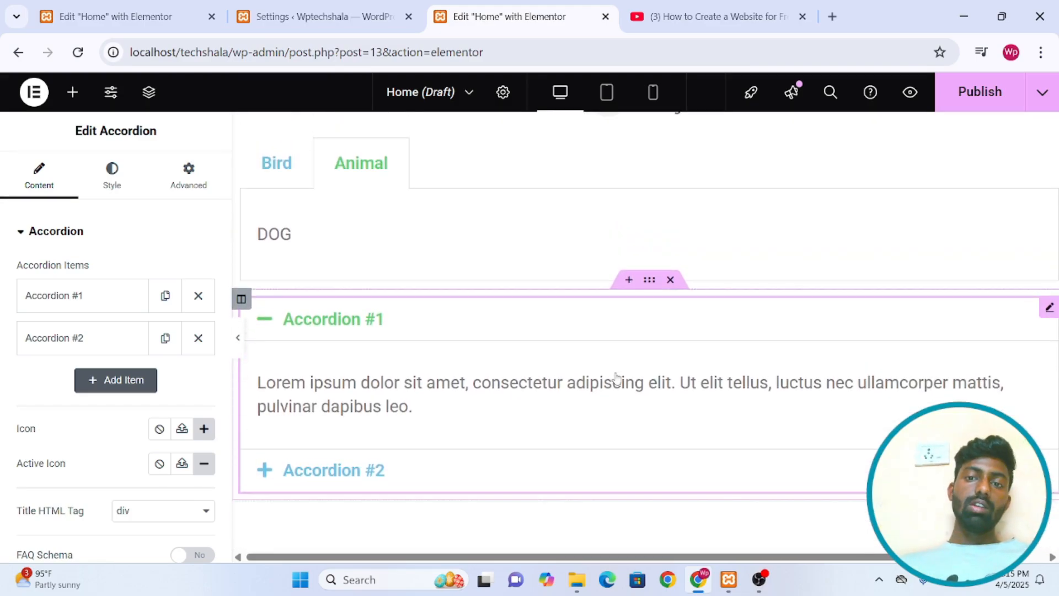
scroll(615, 372, down, 5)
scroll(615, 373, up, 2)
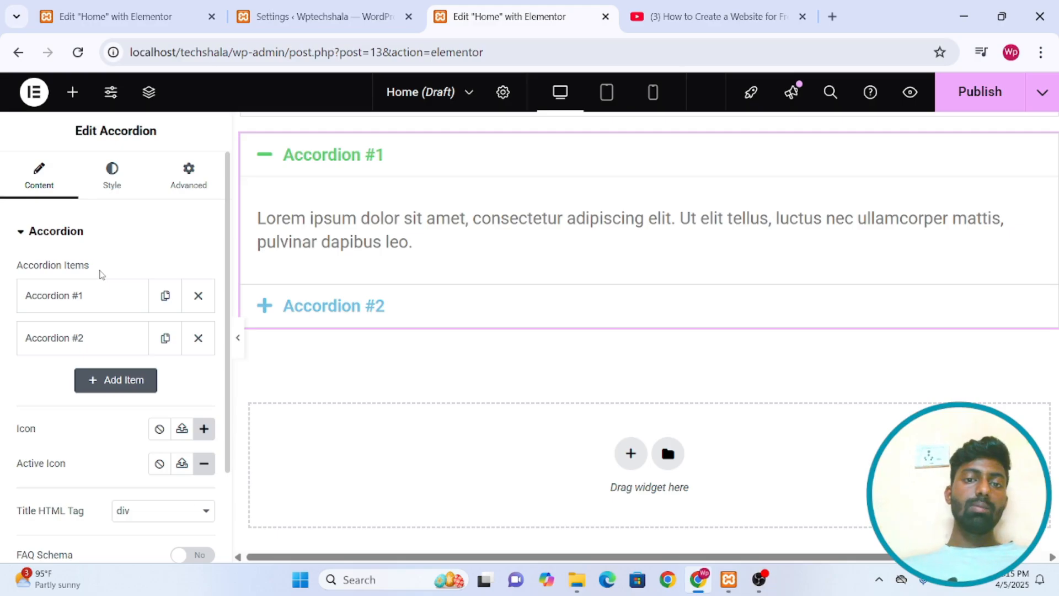
- Examine the first accordion item's title and content fields, and collapse the Accordion settings
click(114, 307)
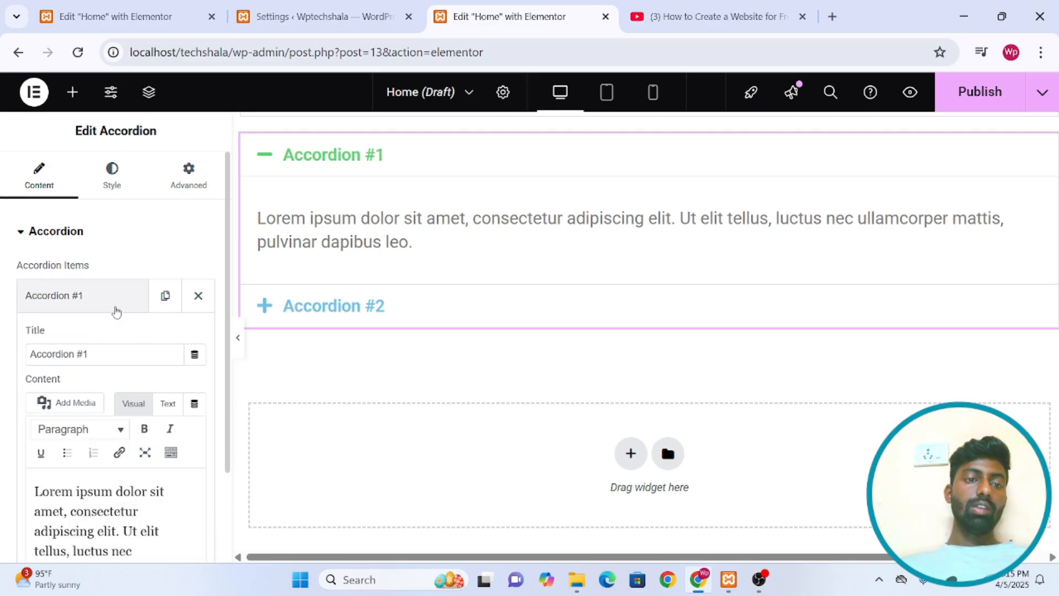
click(101, 349)
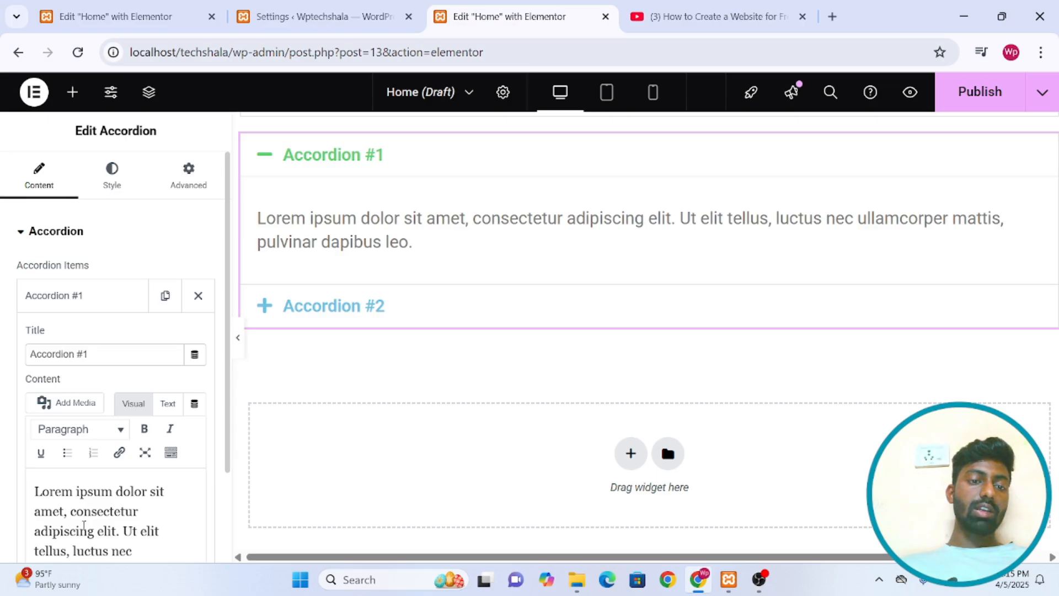
click(91, 225)
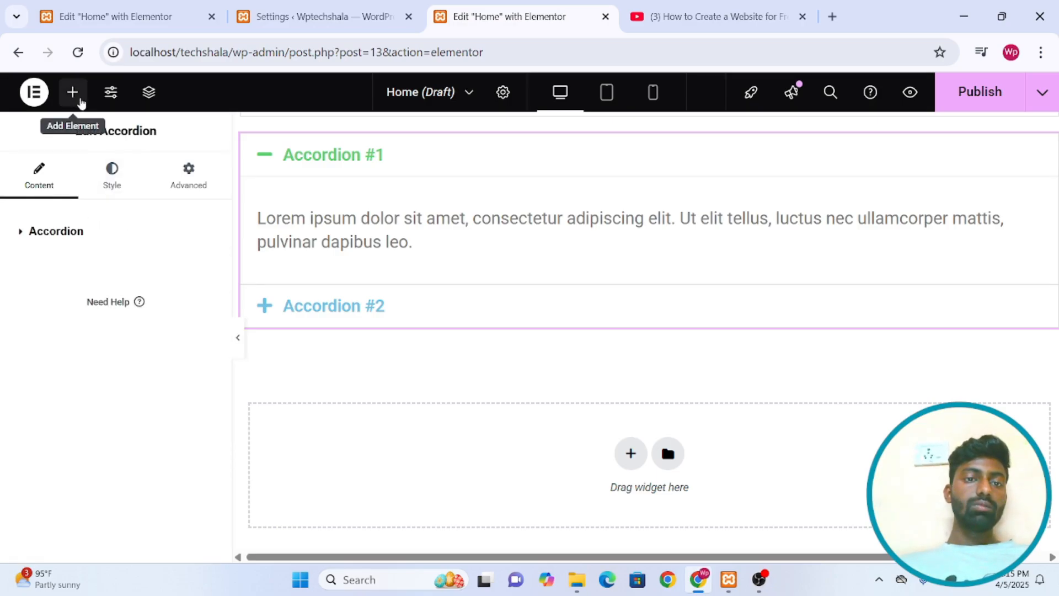
- Add a Toggle widget directly below the accordion and expand its first item on the page
click(72, 92)
scroll(123, 361, down, 6)
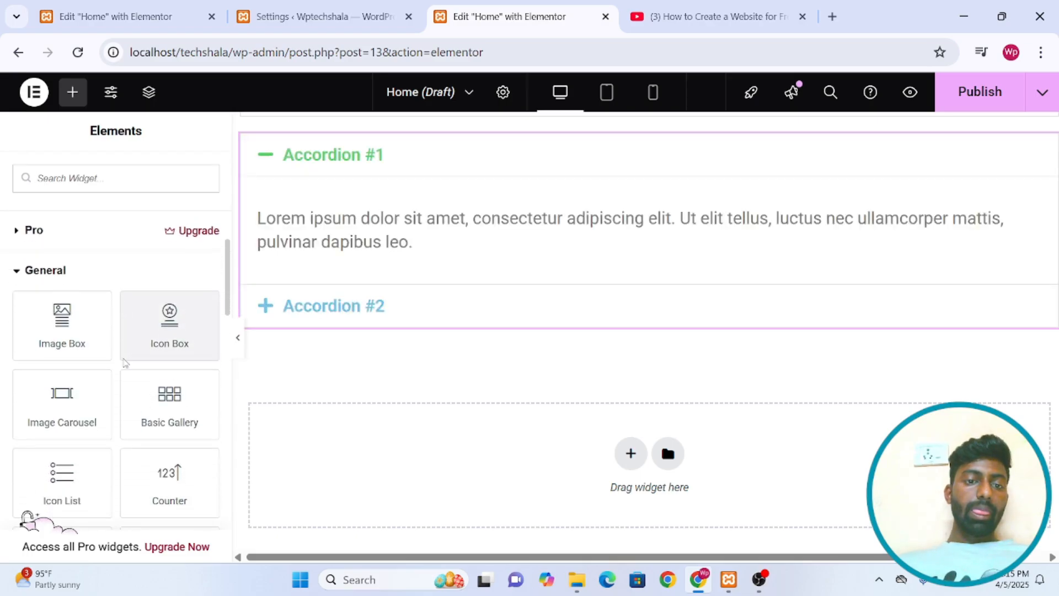
scroll(124, 362, down, 5)
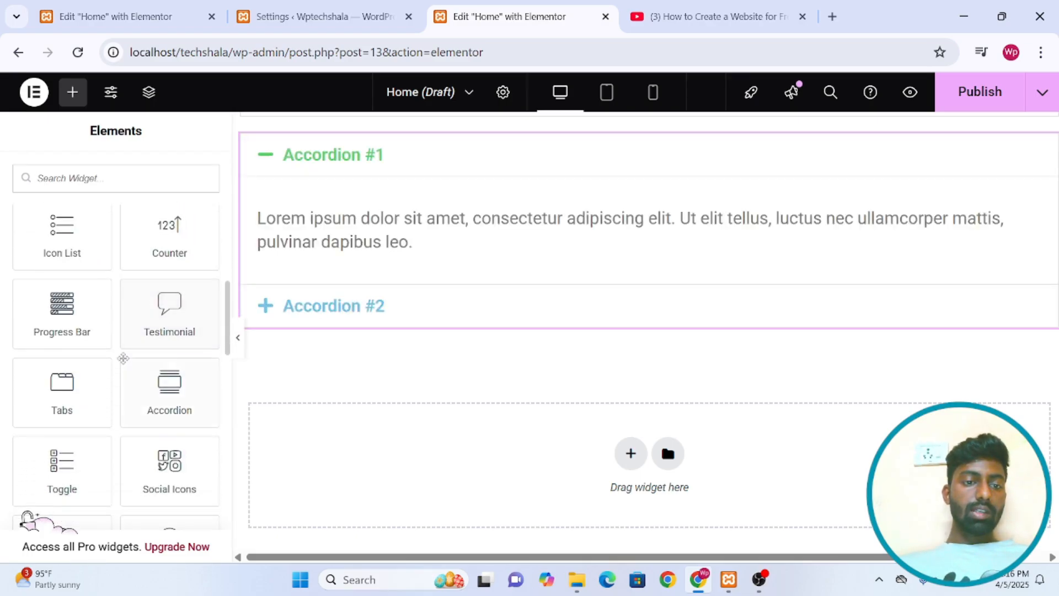
scroll(123, 358, down, 1)
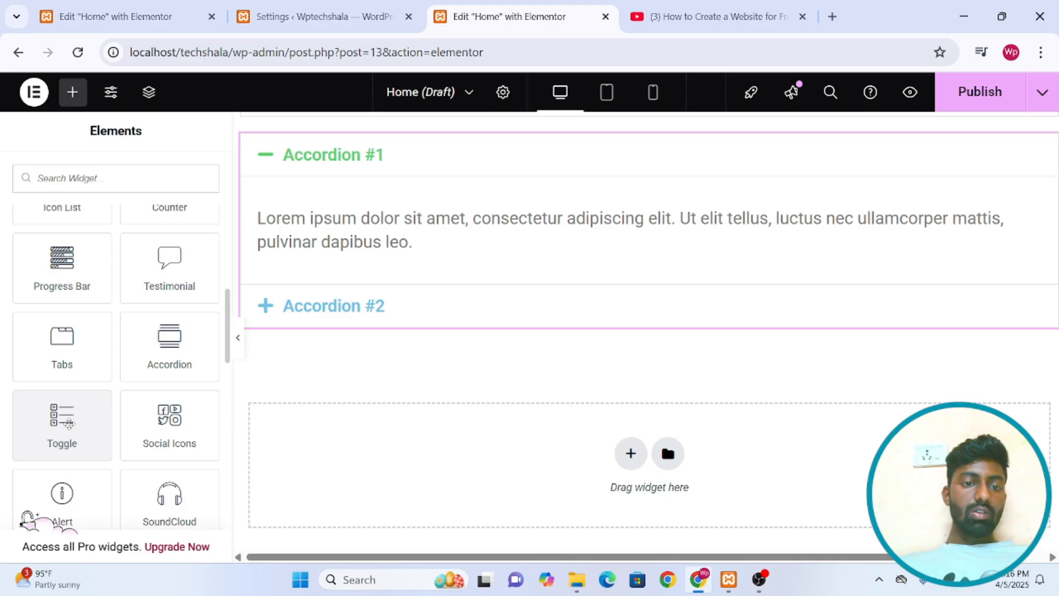
drag(68, 424, 377, 457)
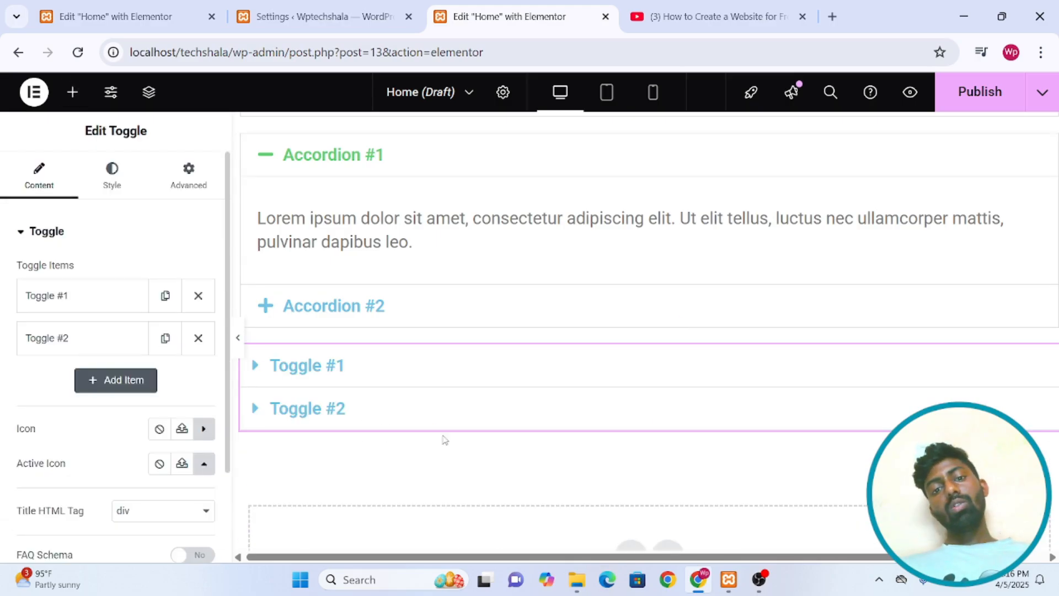
click(358, 381)
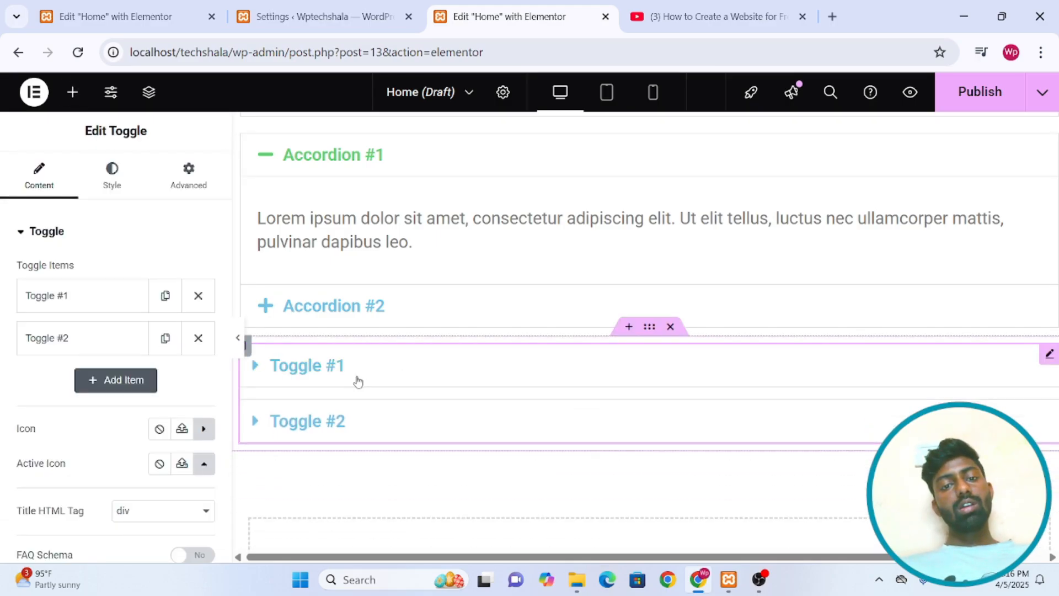
- Add a Social Icons widget below the Toggle #1 and Toggle #2 items
click(72, 91)
scroll(126, 342, down, 12)
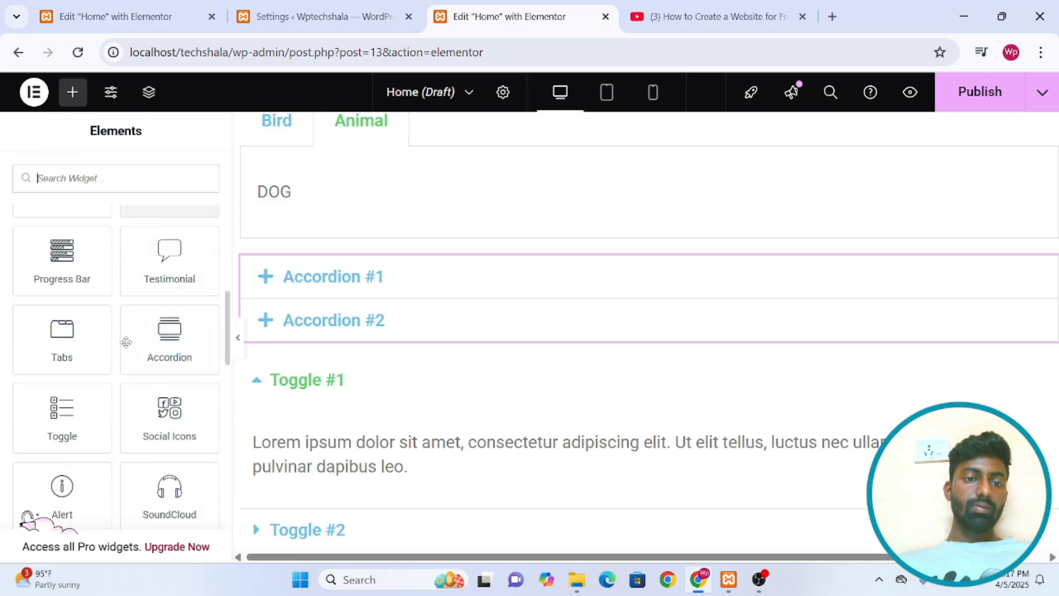
scroll(126, 342, down, 1)
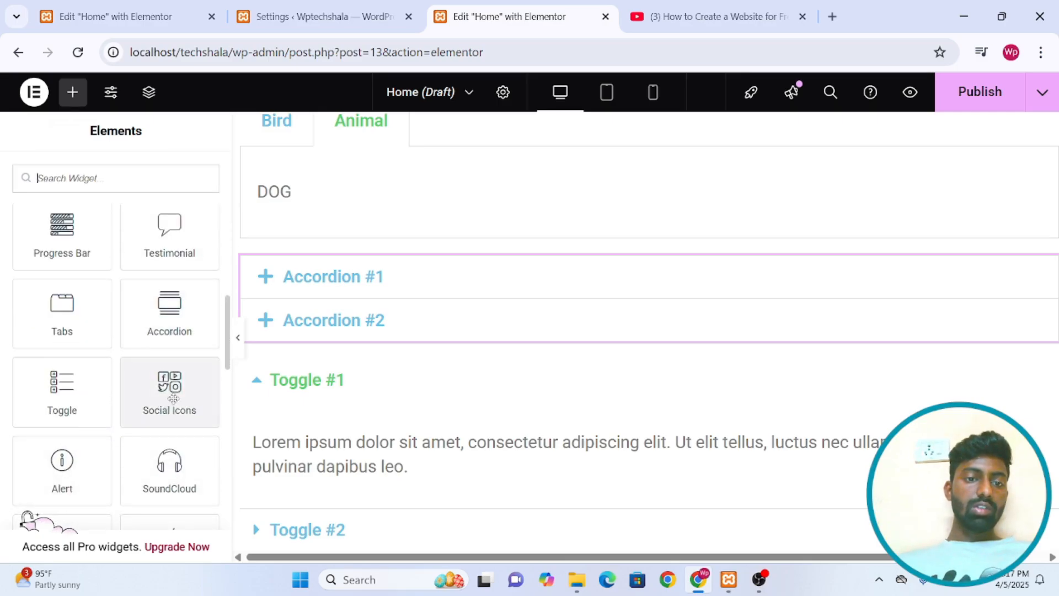
scroll(333, 346, down, 4)
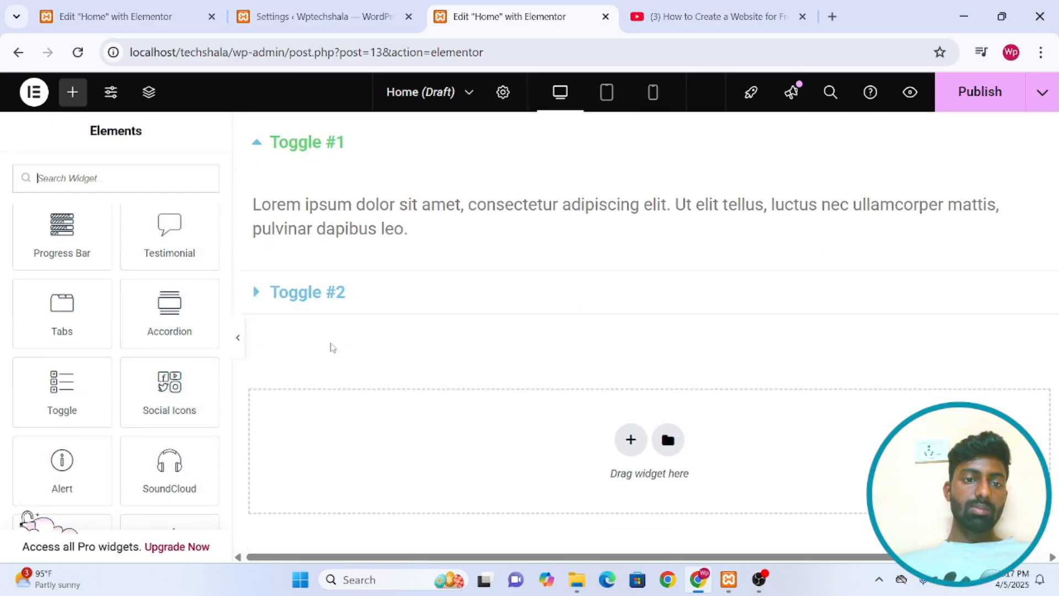
drag(179, 400, 388, 420)
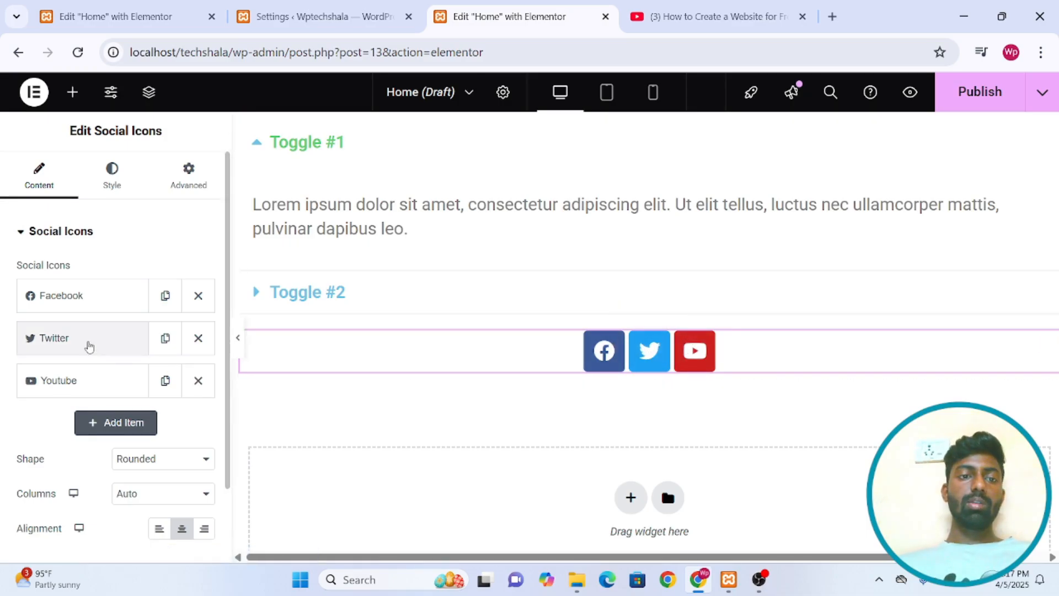
- Review the Facebook item's link and color options, and add a fourth social icon using the Instagram icon from the icon library
click(88, 301)
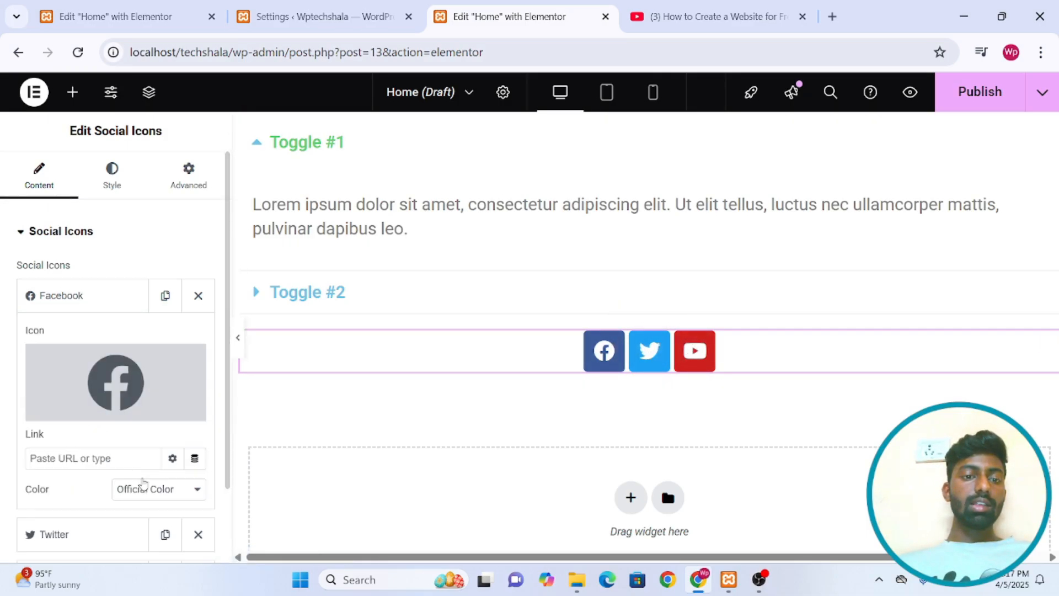
scroll(97, 458, down, 5)
scroll(95, 461, up, 3)
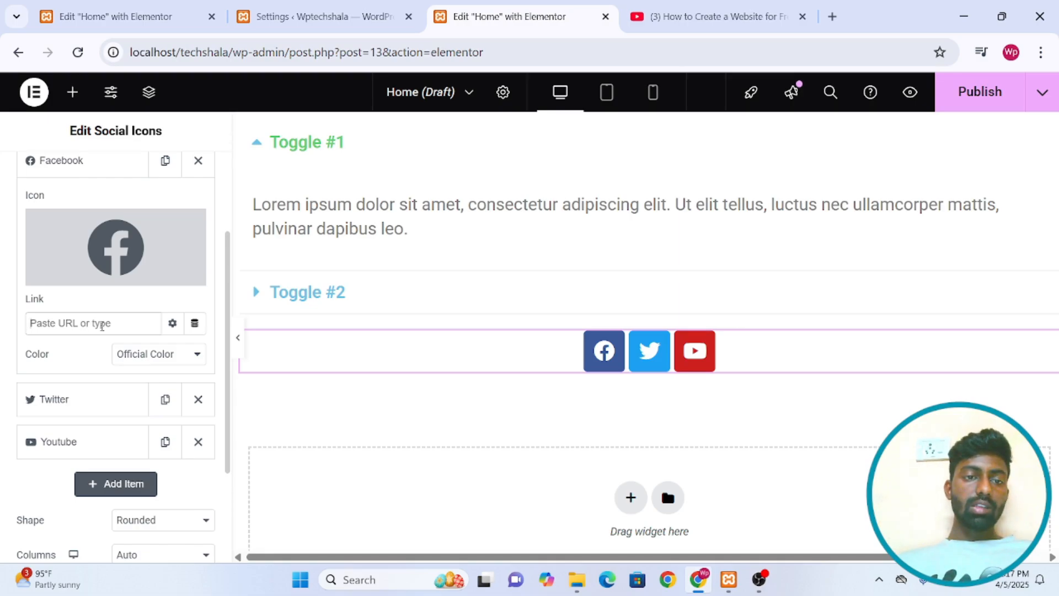
click(110, 202)
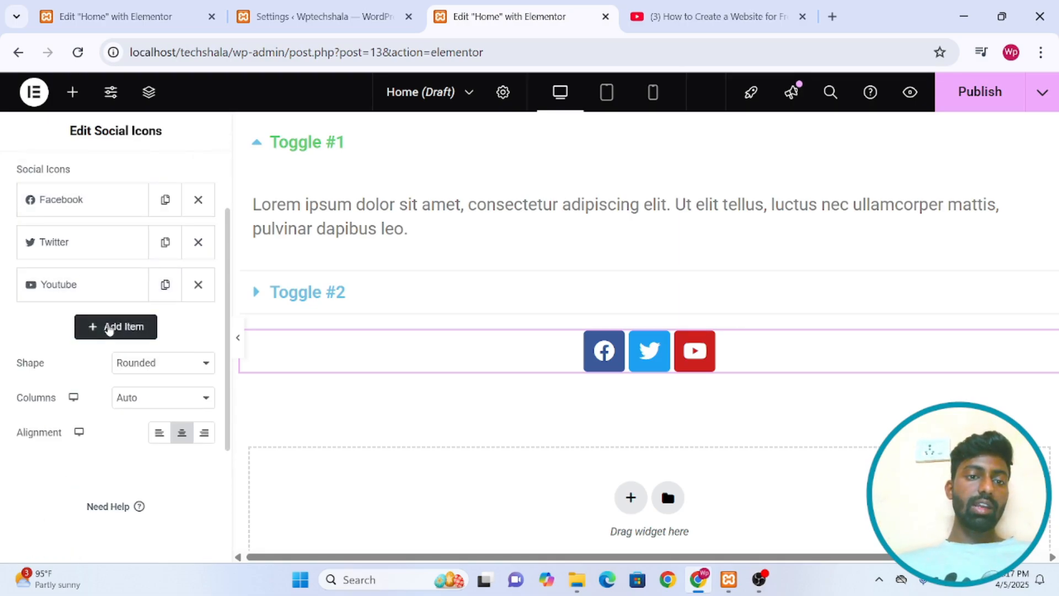
click(109, 328)
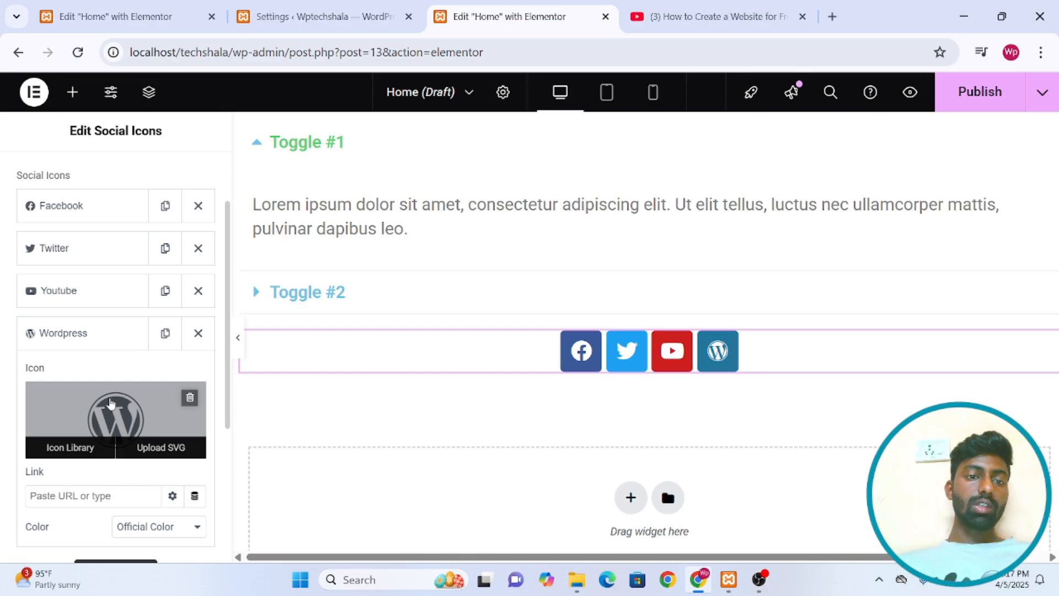
click(101, 417)
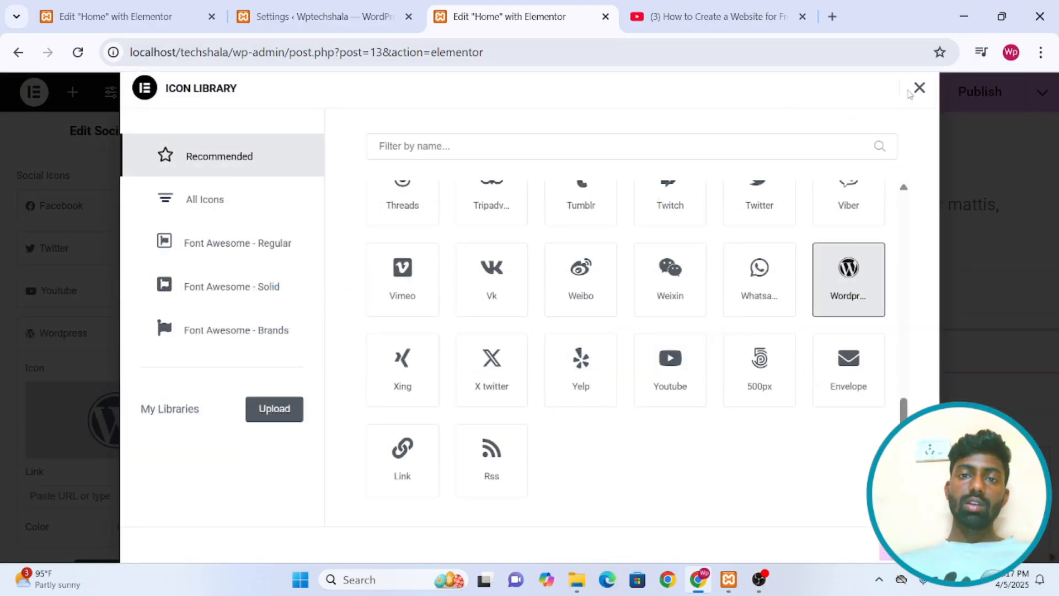
click(590, 157)
text(ins)
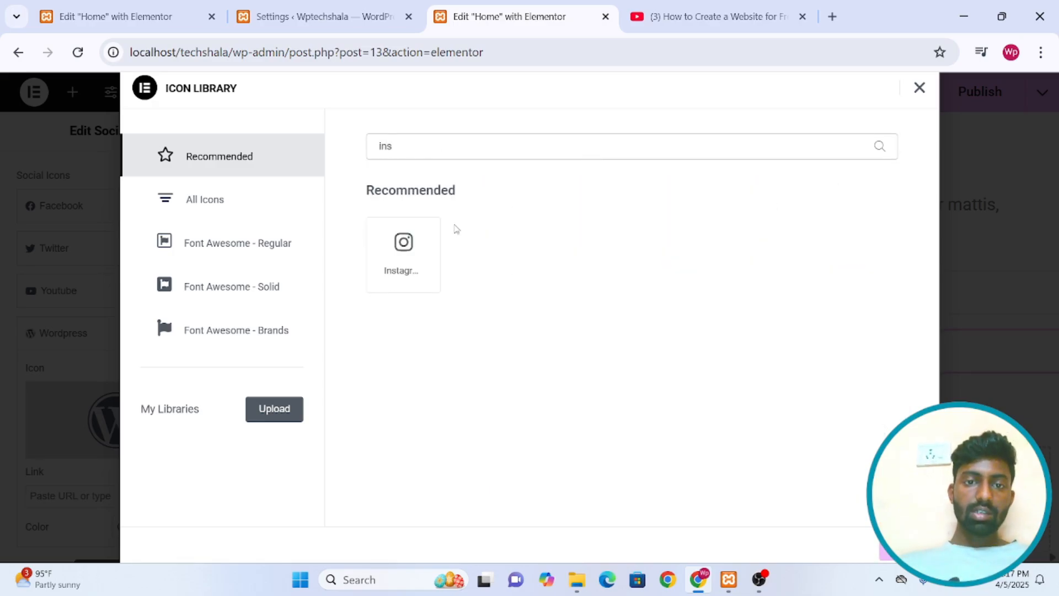
click(404, 253)
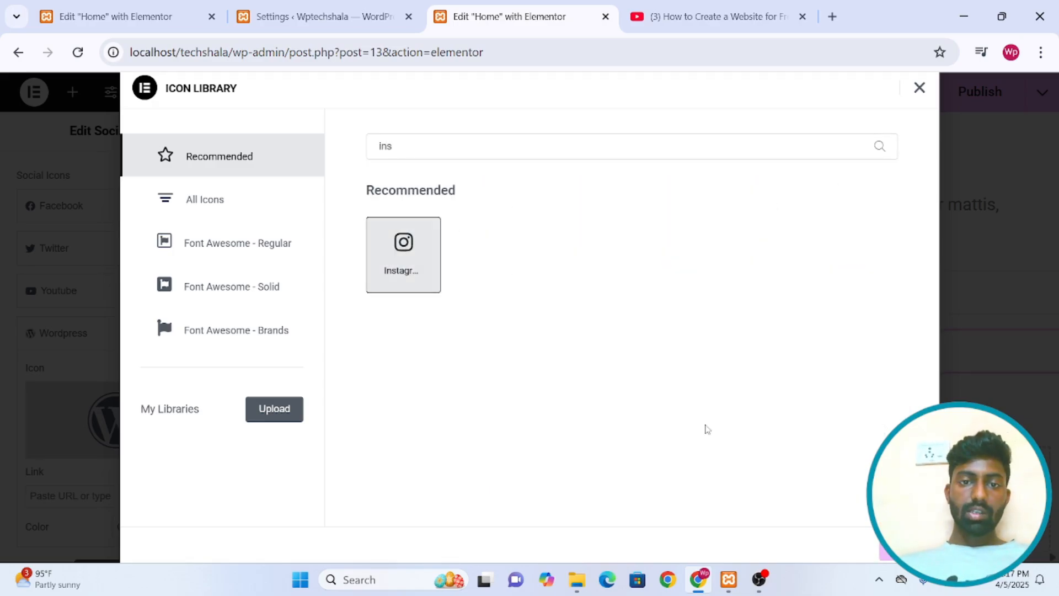
click(890, 558)
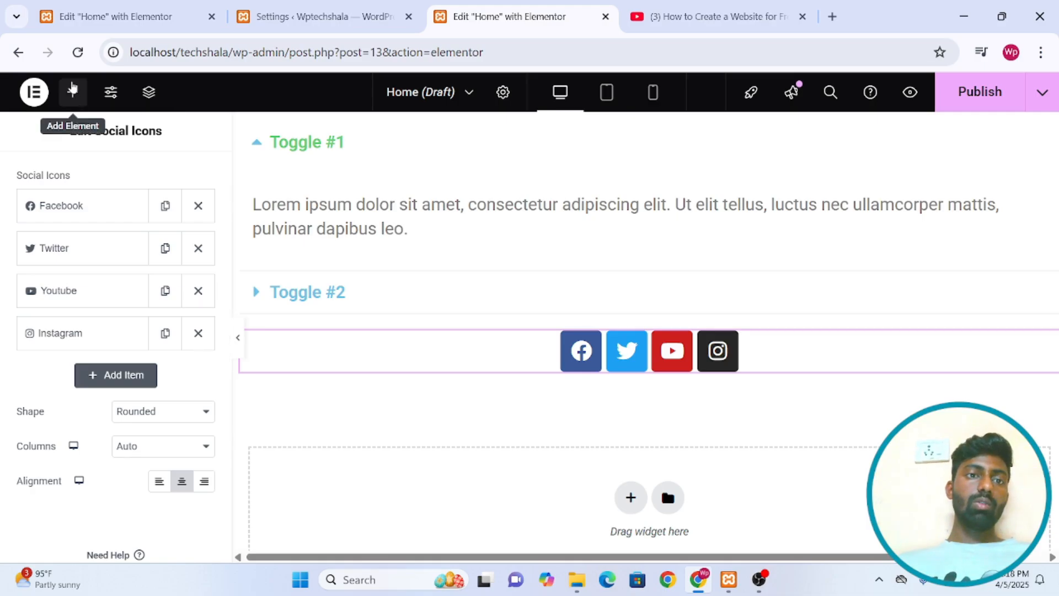
- Publish the Home page with its added widgets
click(72, 90)
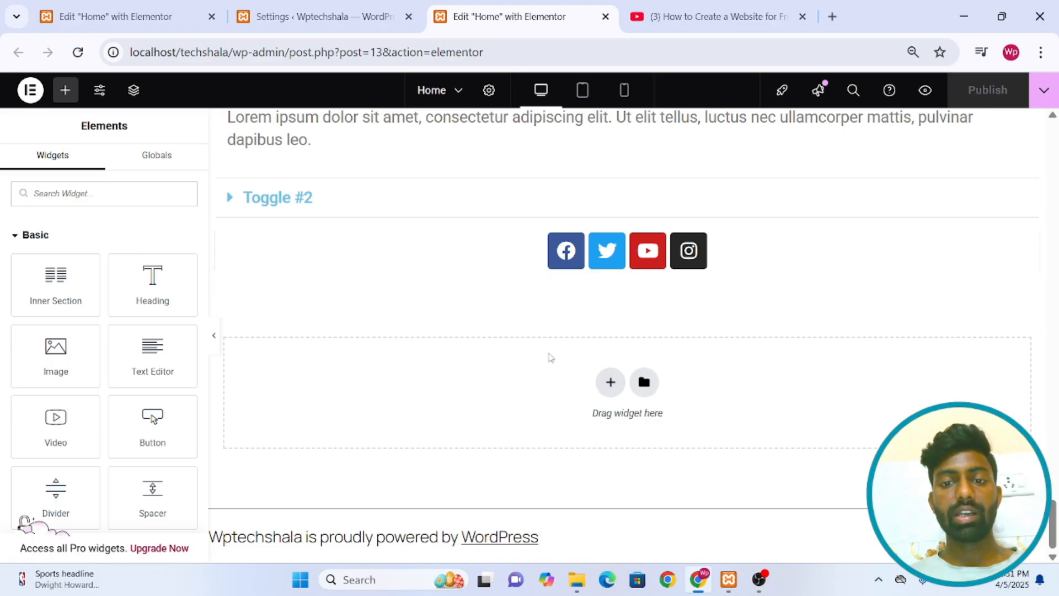
click(610, 382)
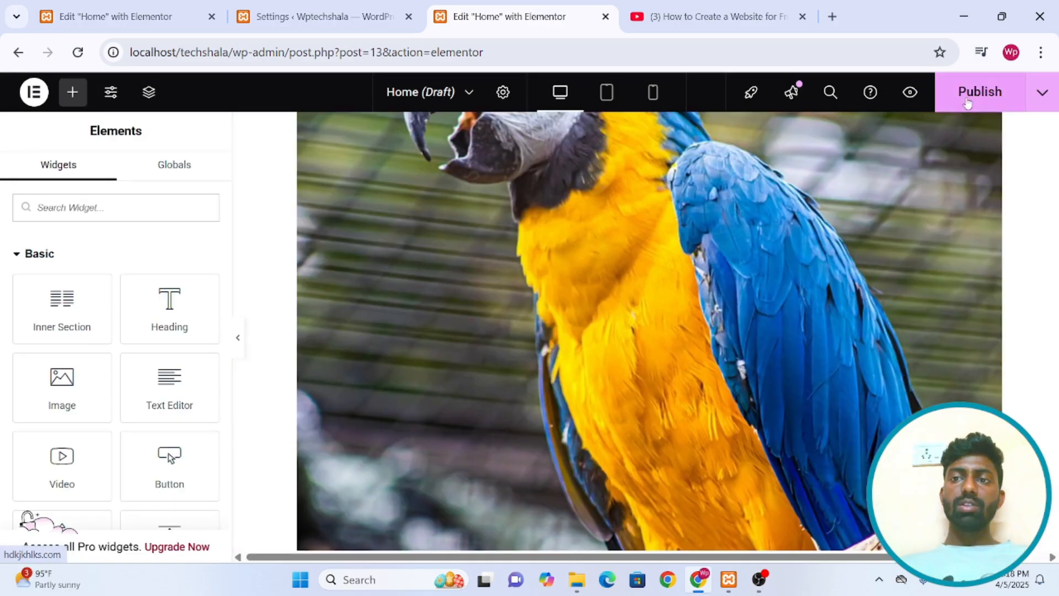
click(993, 90)
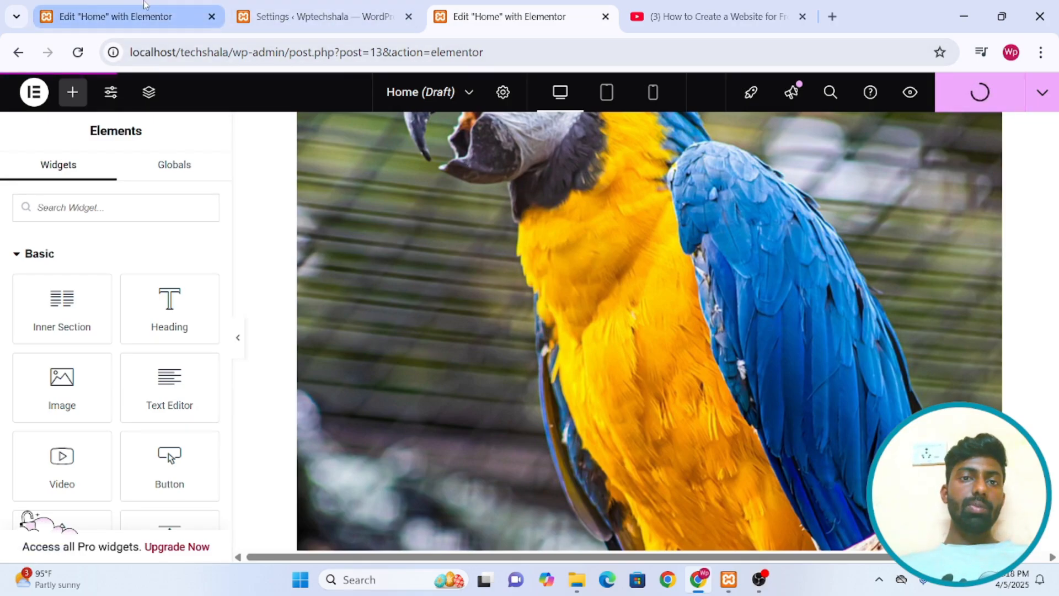
- Open the local site's front end at localhost/techshala/ in a new browser tab
click(833, 16)
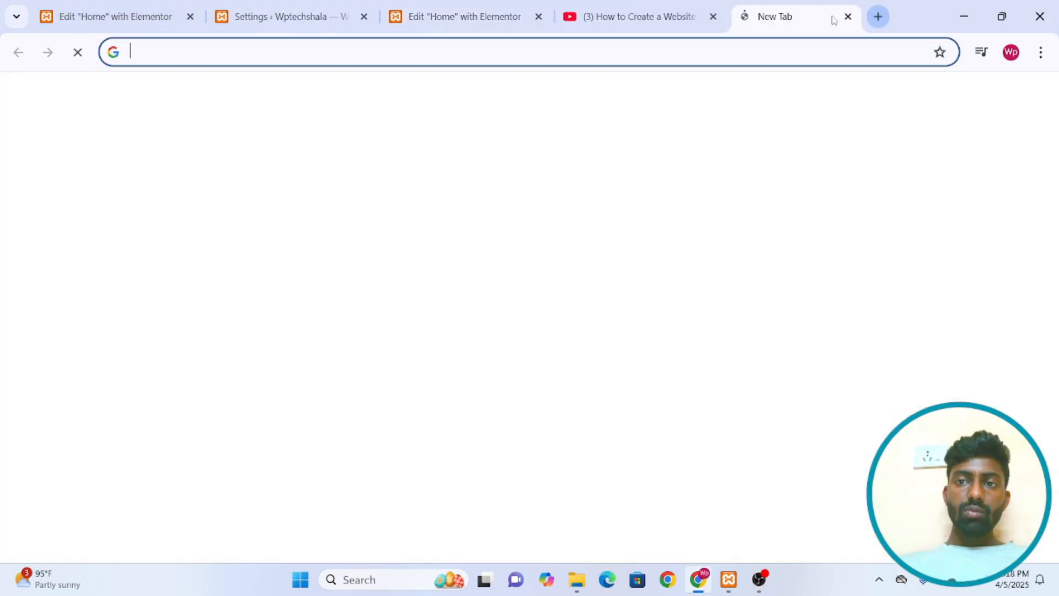
text(localhost/phpmyadmin/)
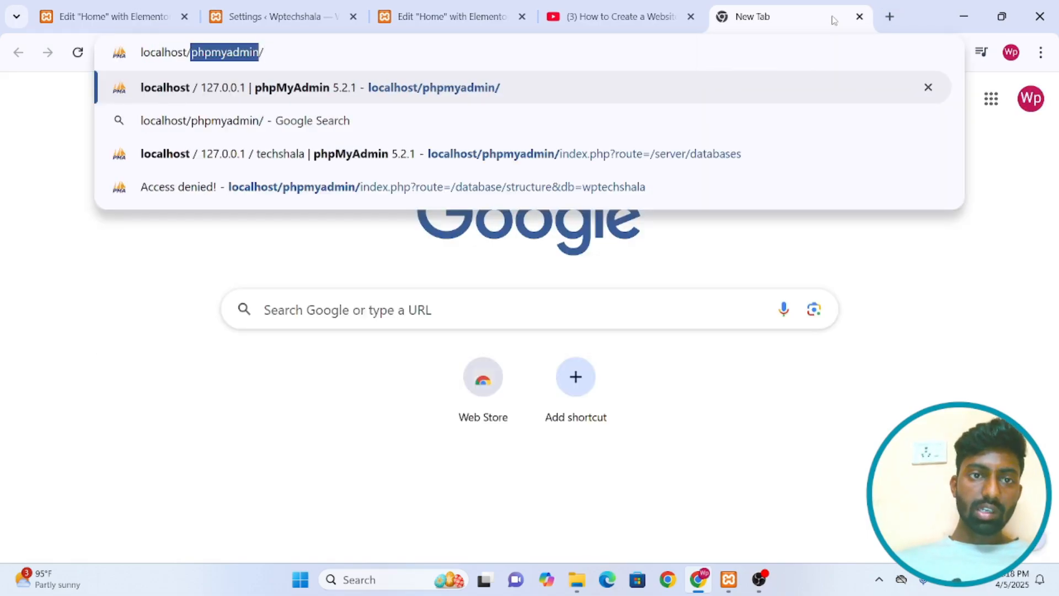
key(ctrl+shift+Left)
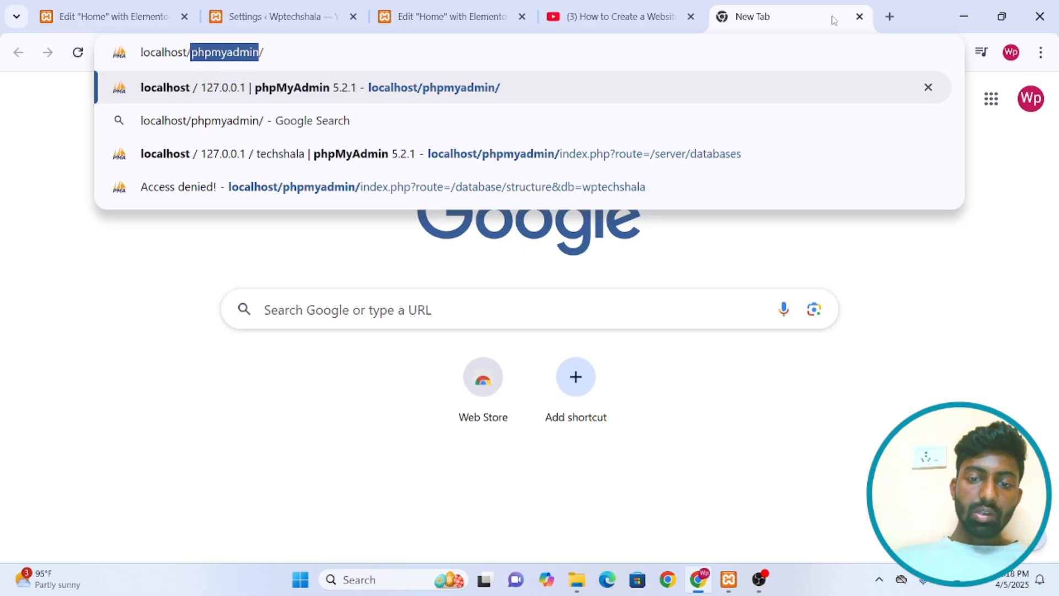
text(tech)
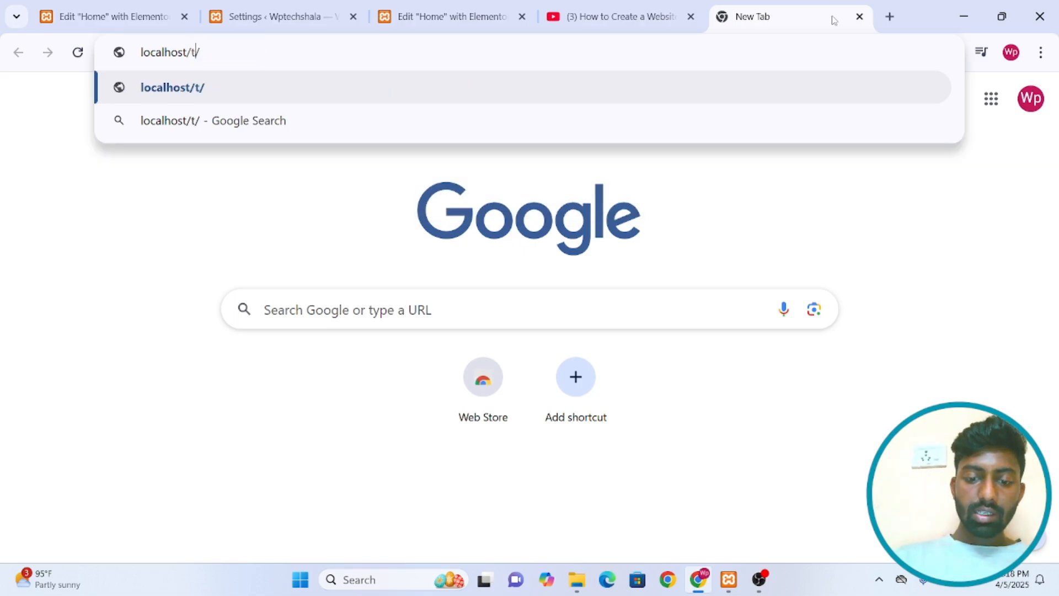
text(shs)
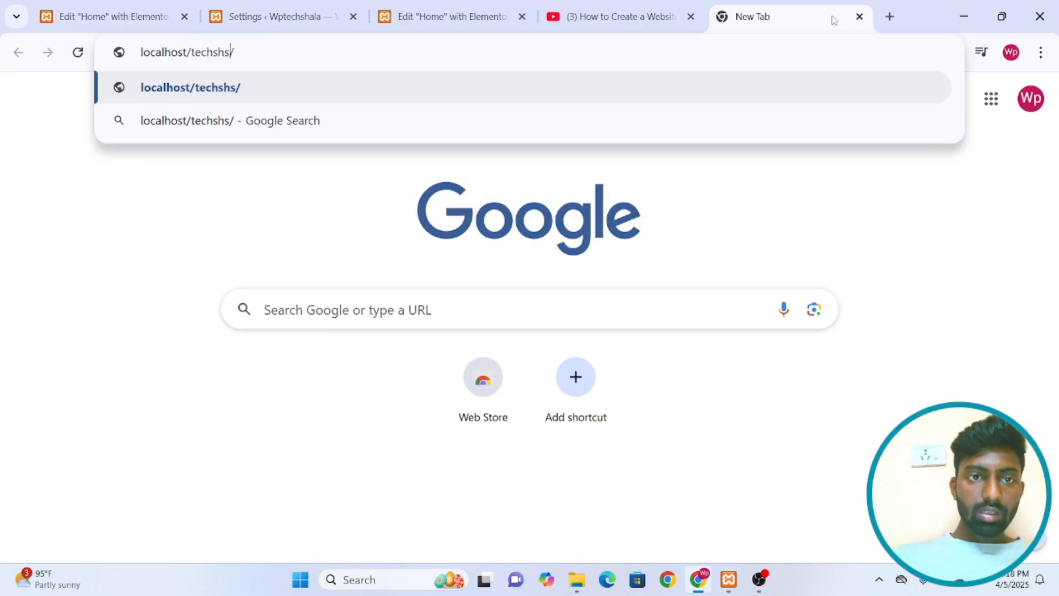
key(Delete)
key(BackSpace)
text(a)
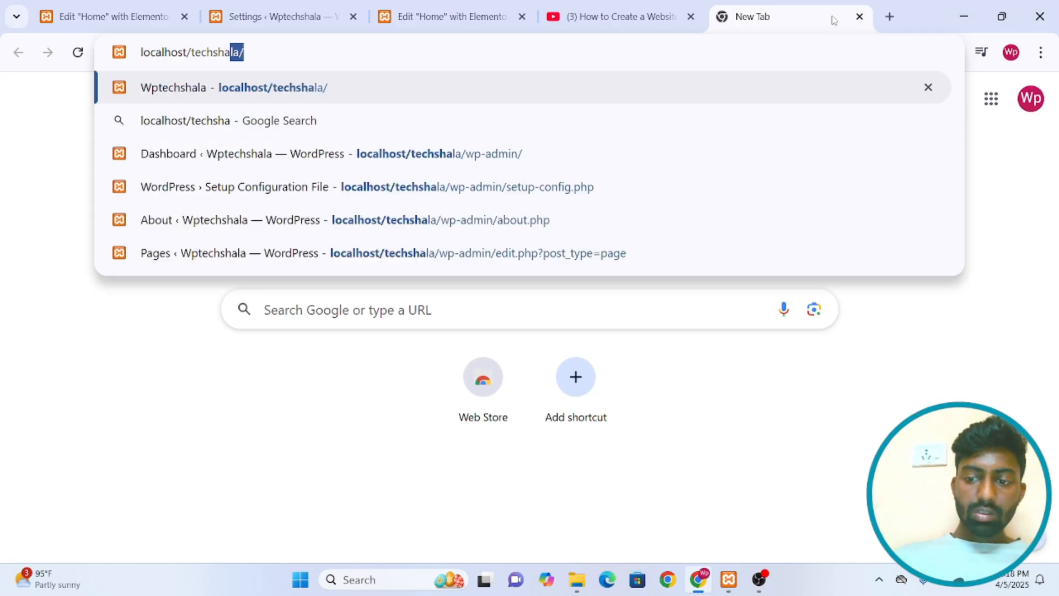
key(Return)
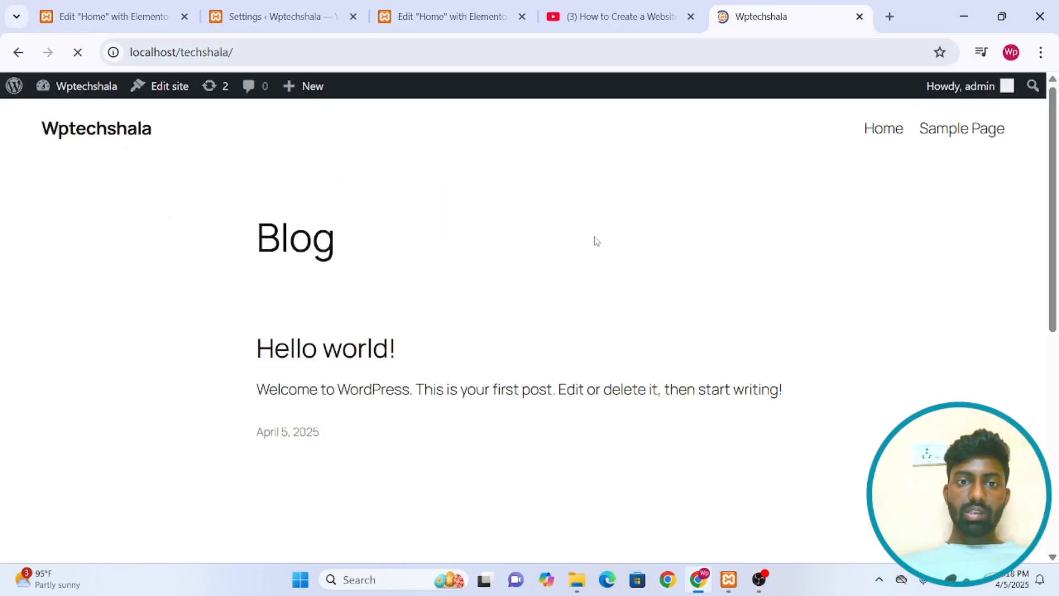
click(100, 140)
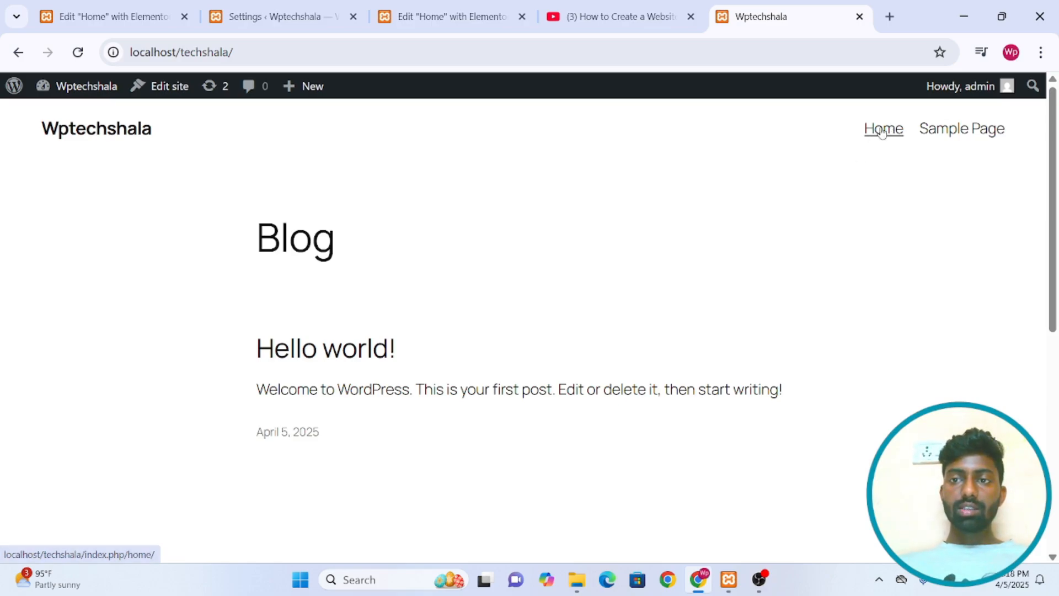
- Open the site's published Home page and review all its widgets from the heading down to the social icons, ending back at the page start
click(884, 131)
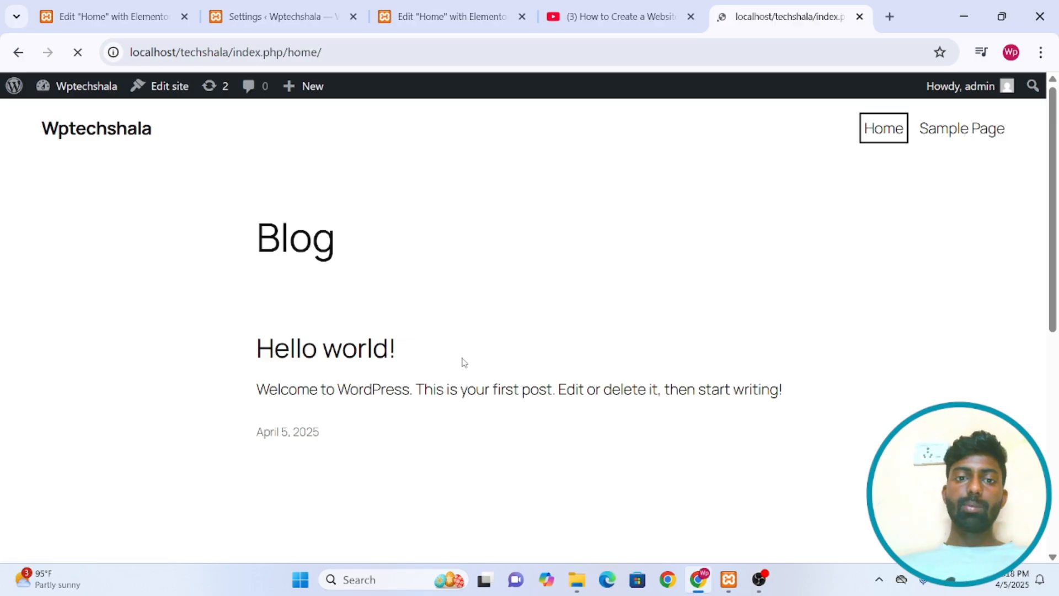
scroll(463, 362, down, 5)
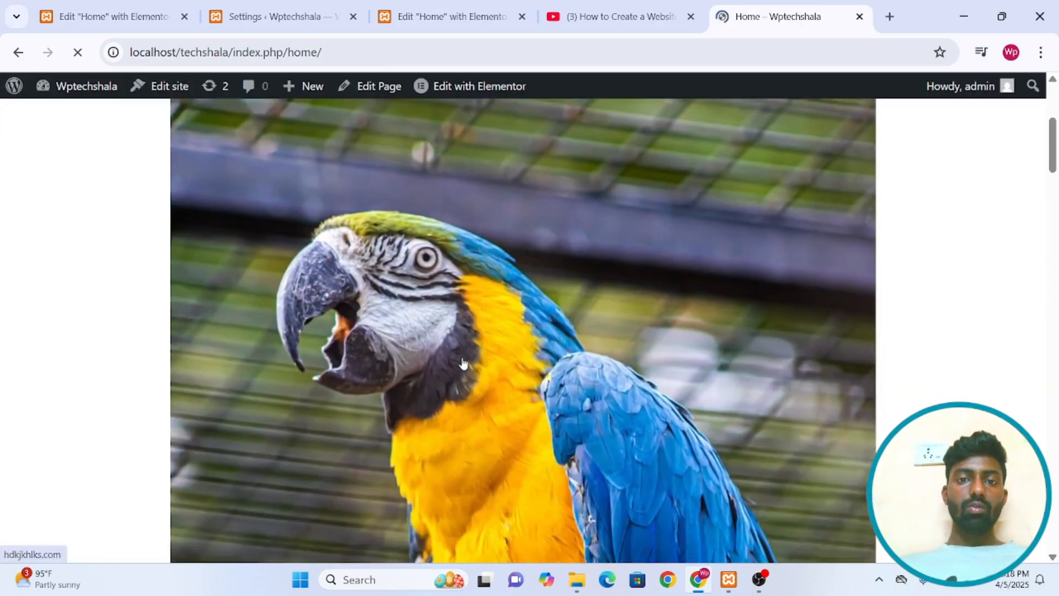
scroll(462, 362, down, 10)
scroll(462, 362, up, 2)
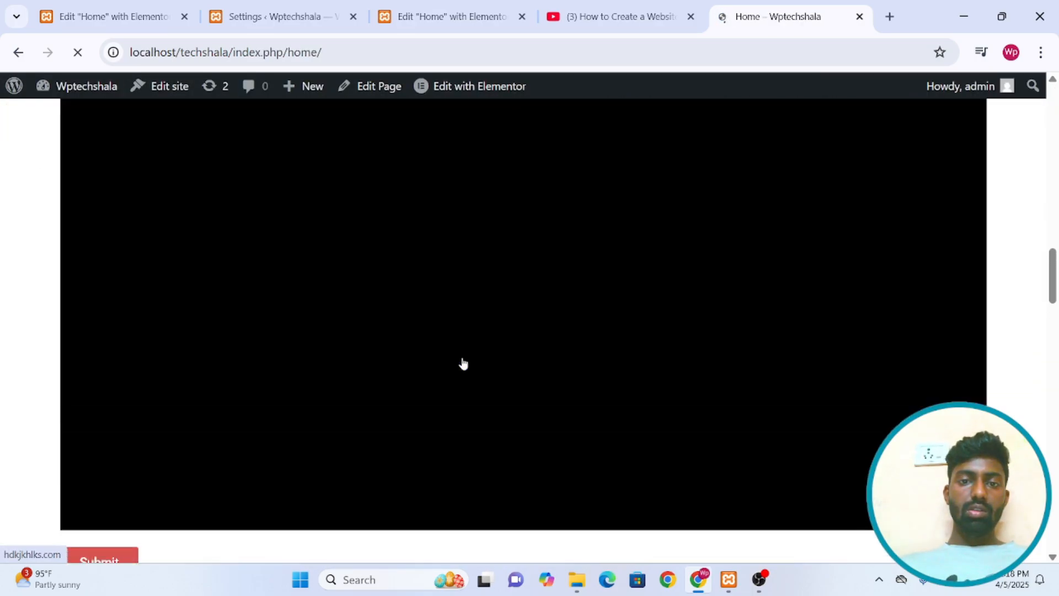
scroll(462, 363, up, 10)
scroll(462, 362, down, 8)
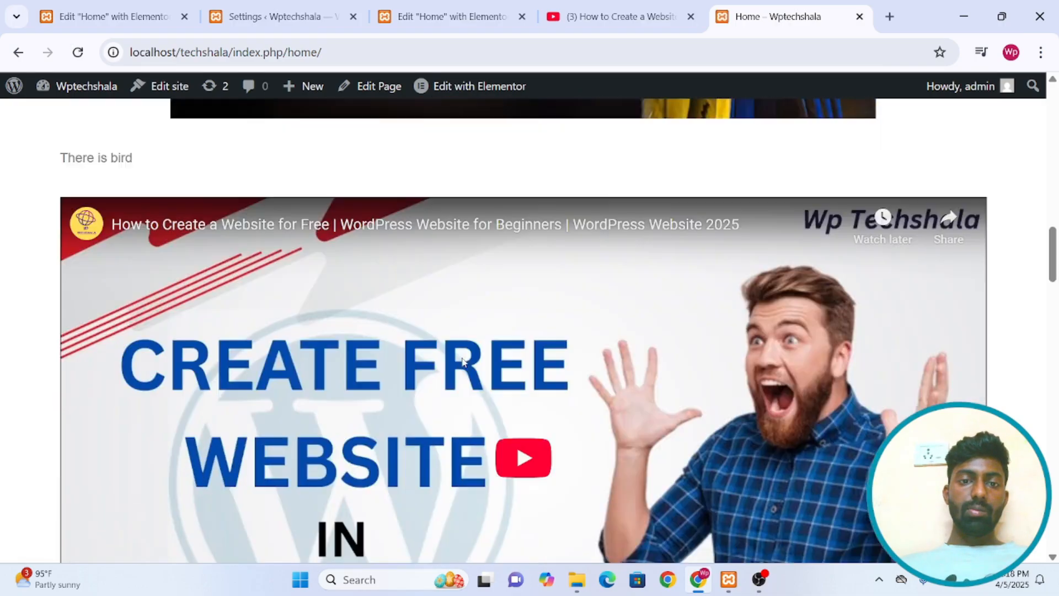
scroll(462, 361, down, 2)
scroll(411, 331, up, 1)
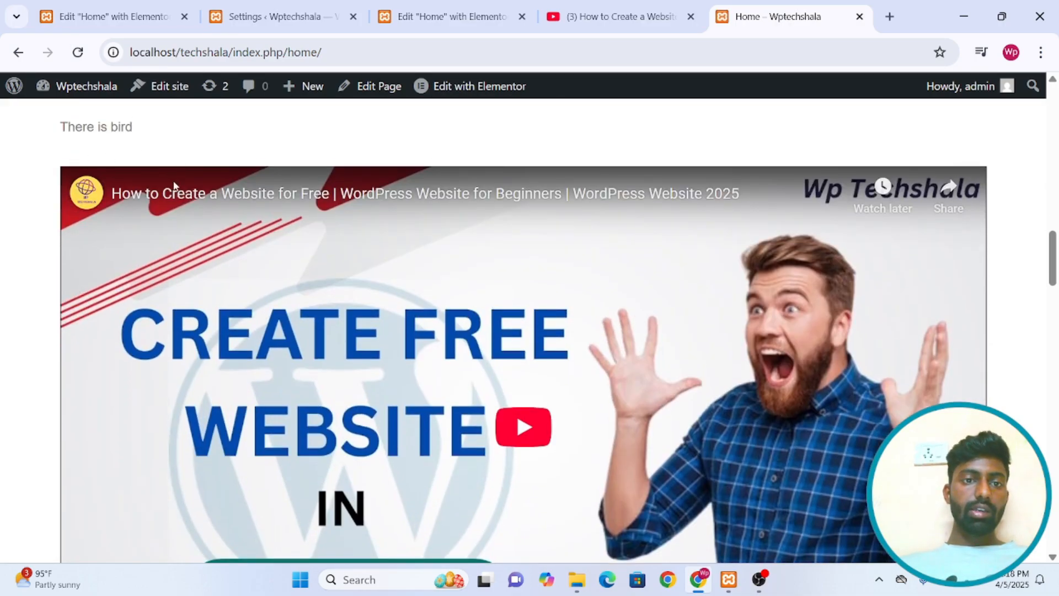
scroll(247, 226, down, 7)
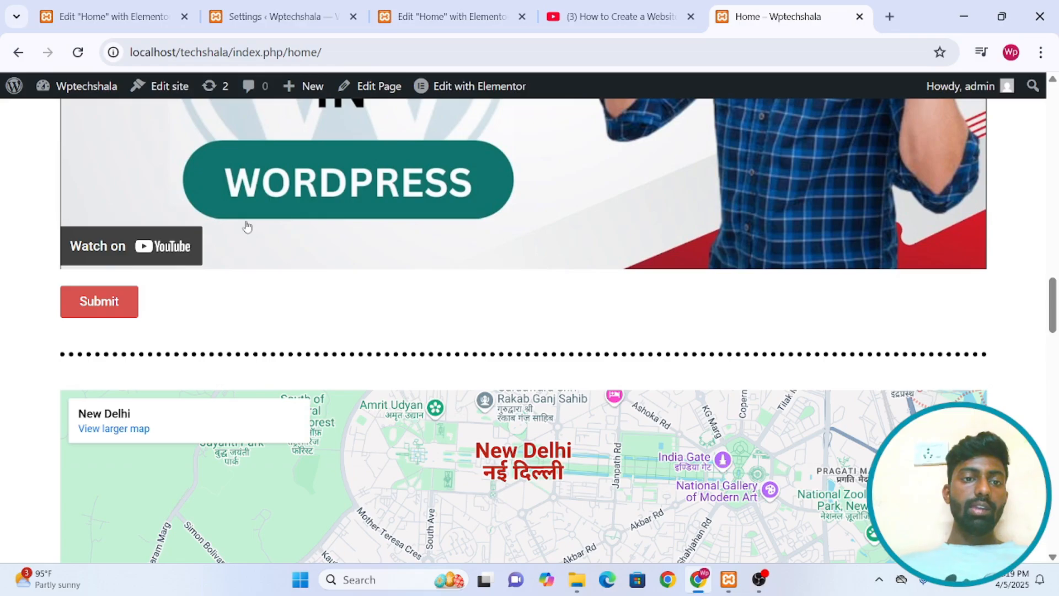
scroll(194, 293, down, 2)
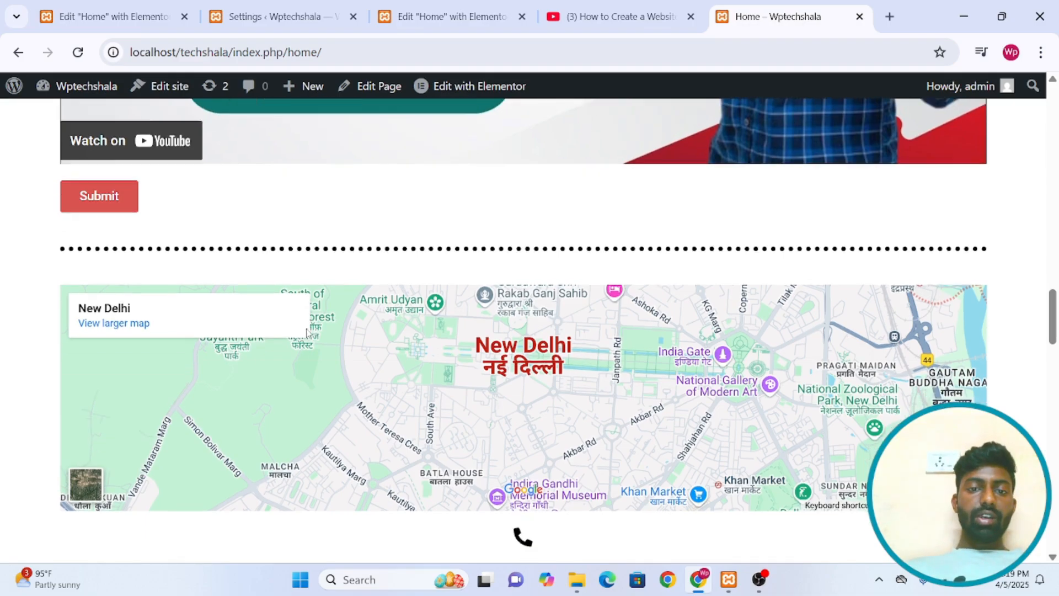
scroll(307, 332, down, 4)
scroll(437, 273, down, 8)
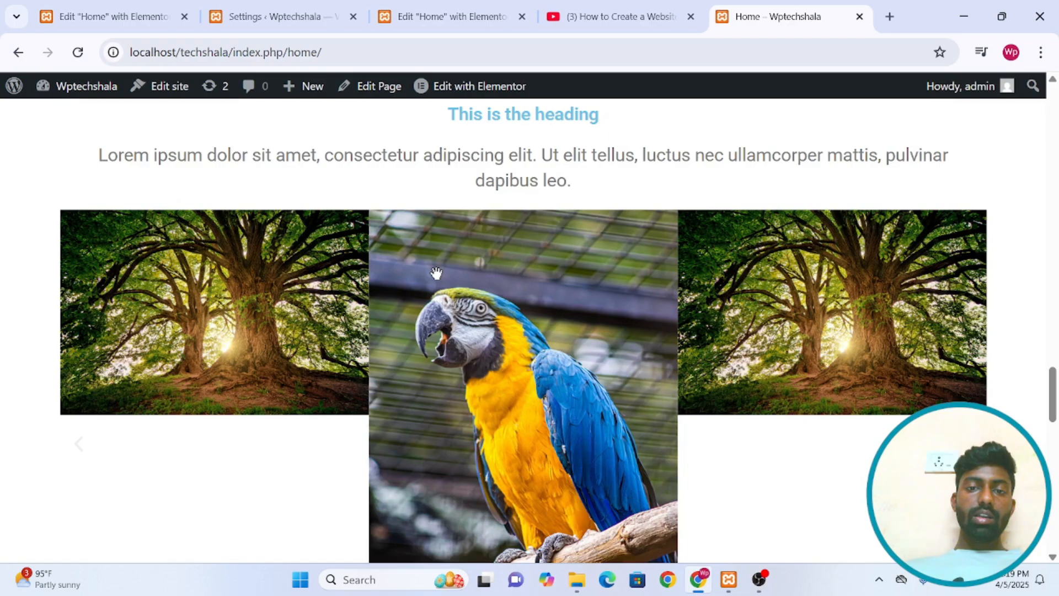
scroll(445, 324, down, 12)
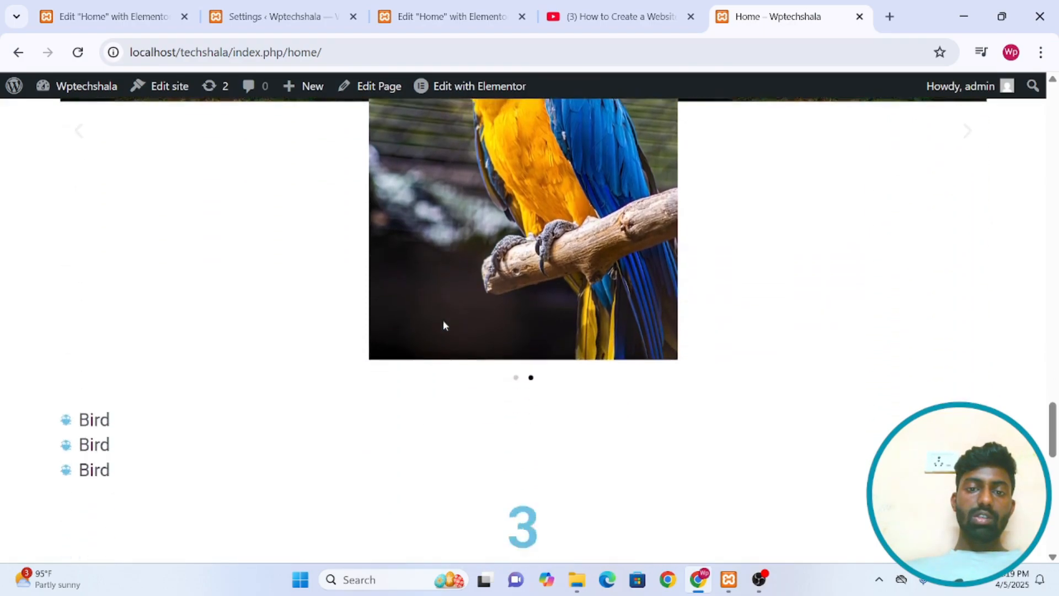
scroll(444, 324, up, 1)
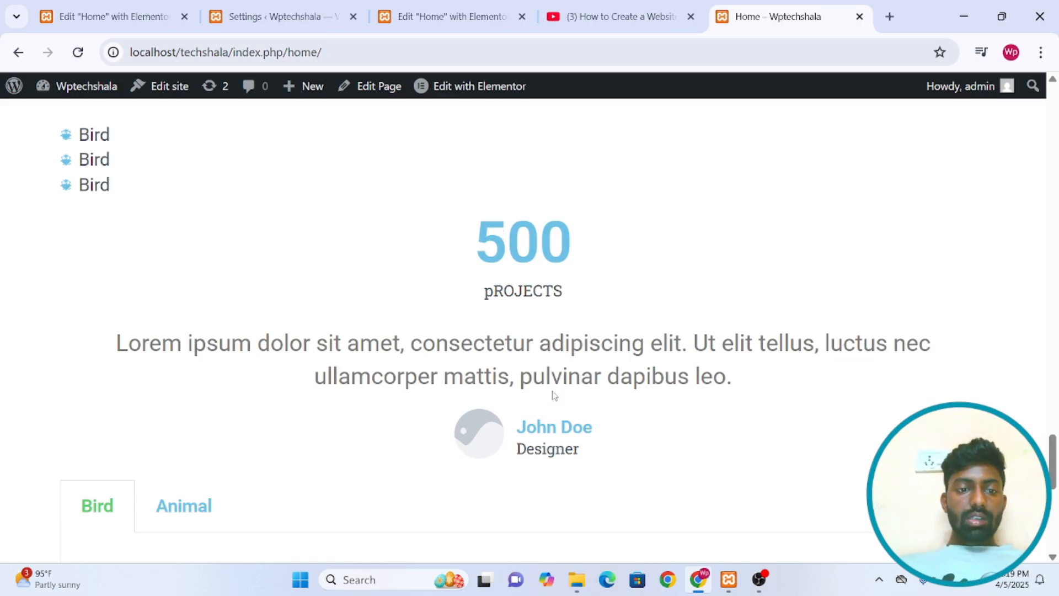
scroll(554, 396, down, 7)
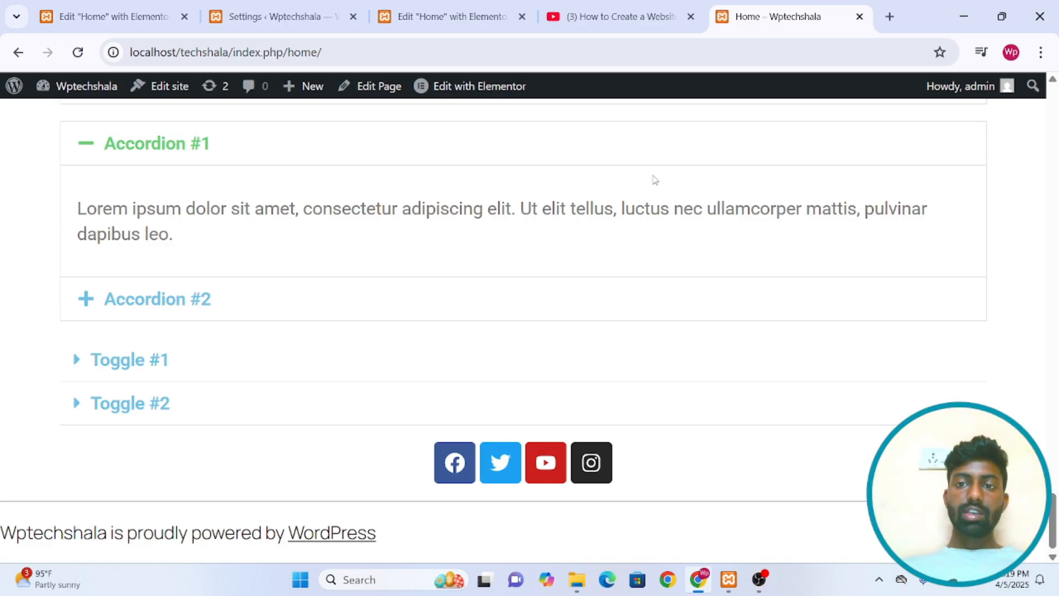
key(Home)
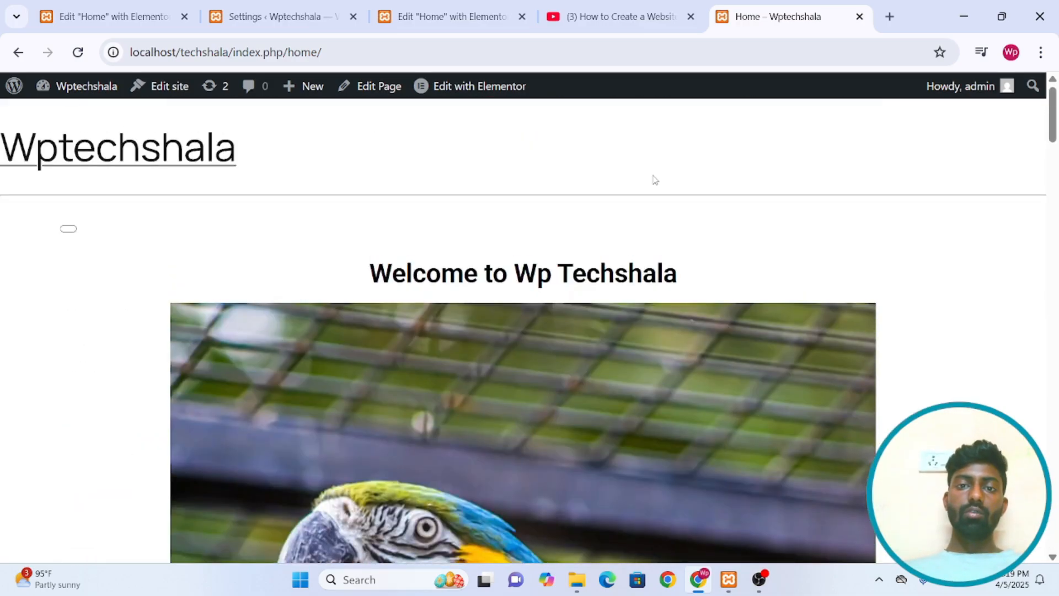